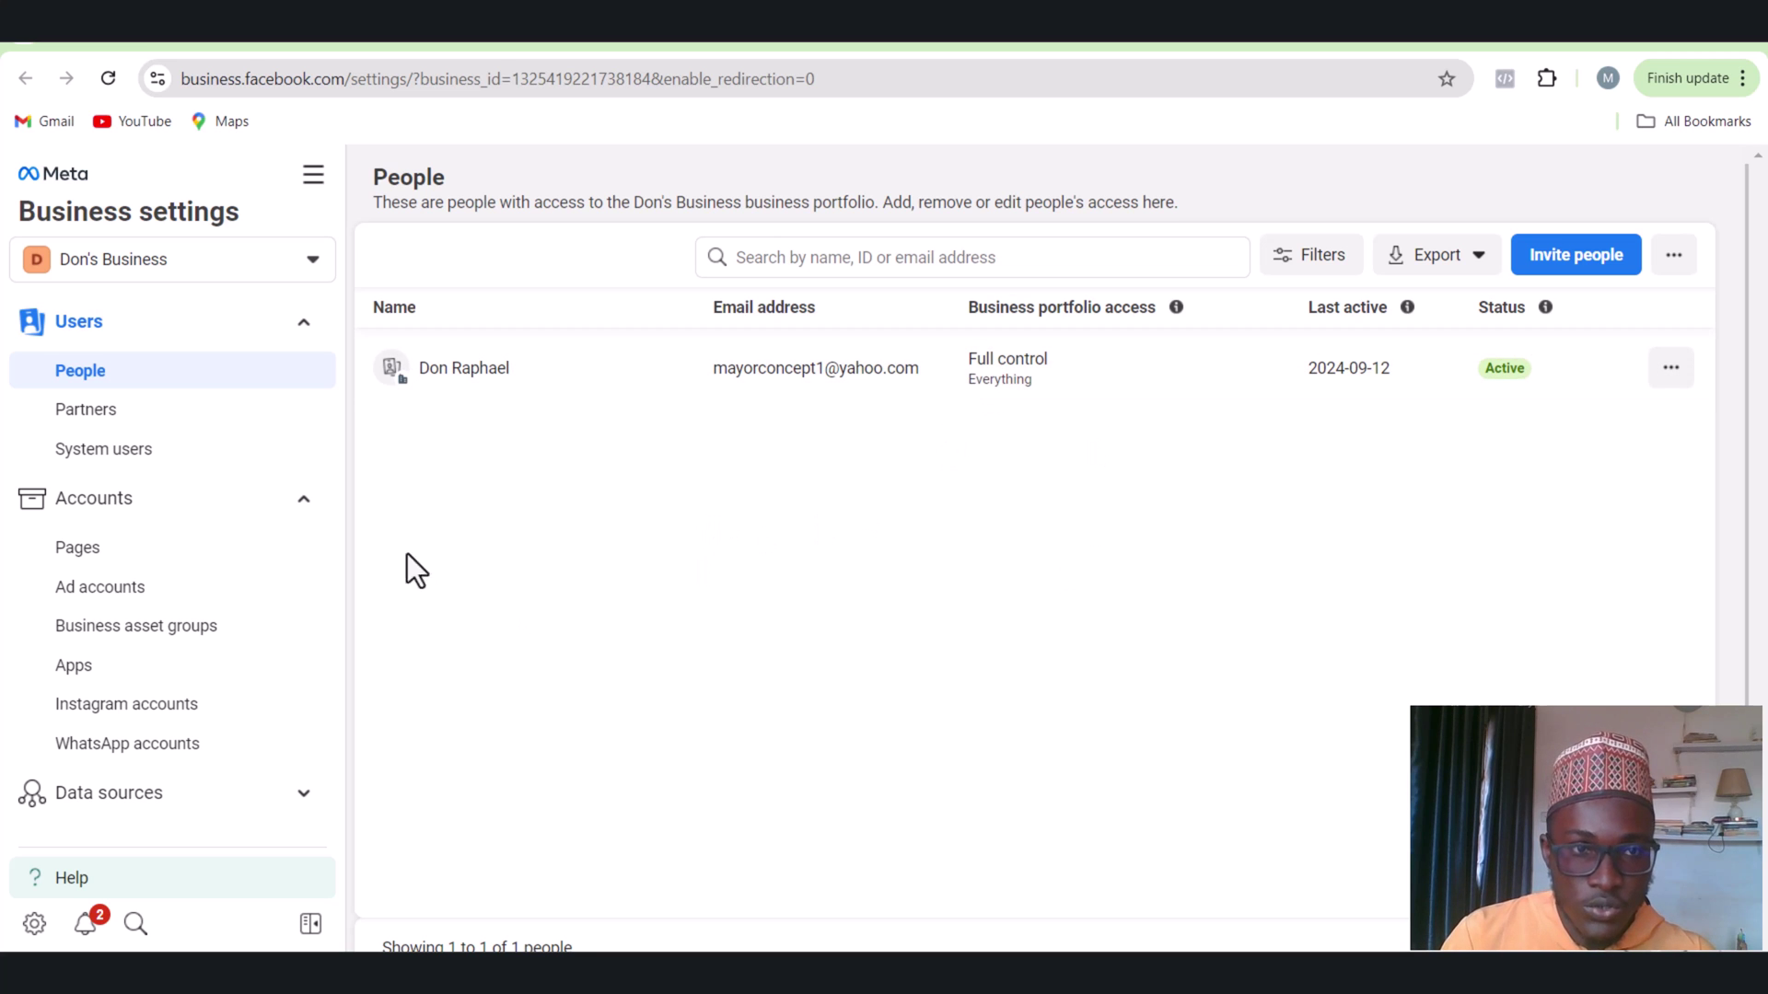
Switch from the business settings to Ads Manager for the business's ad account
{"action": "left_click", "coordinate": [305, 192]}
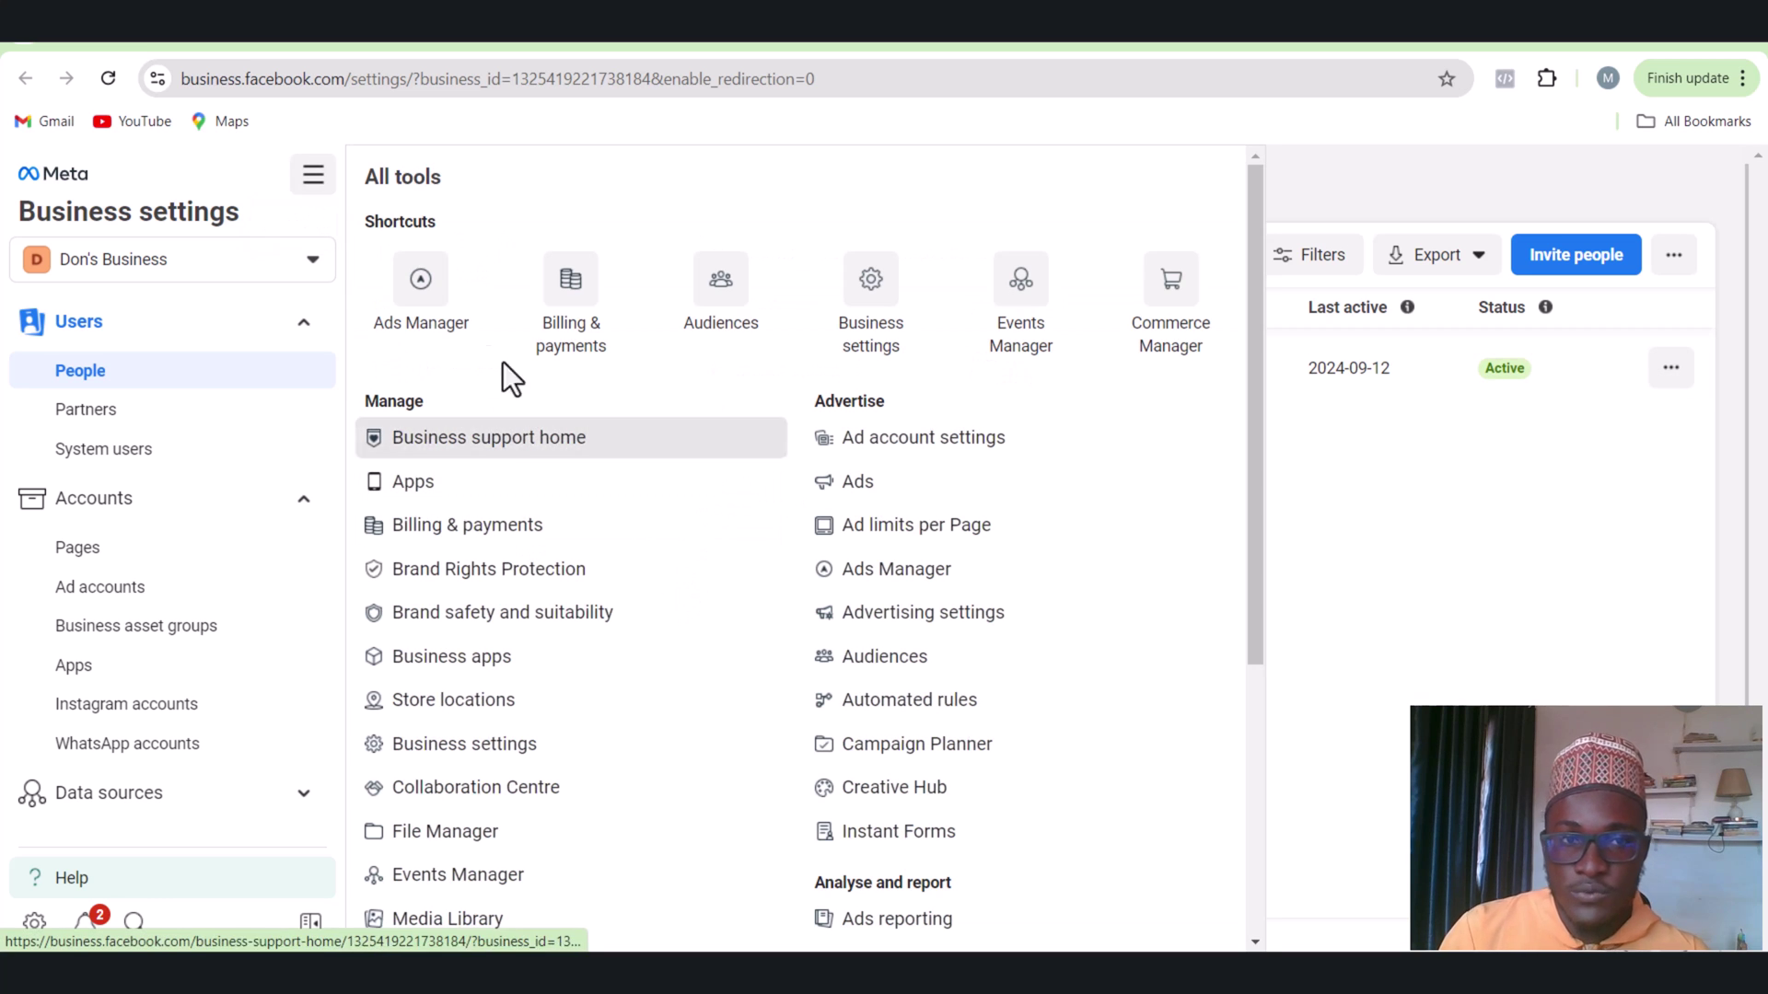
{"action": "left_click", "coordinate": [446, 316]}
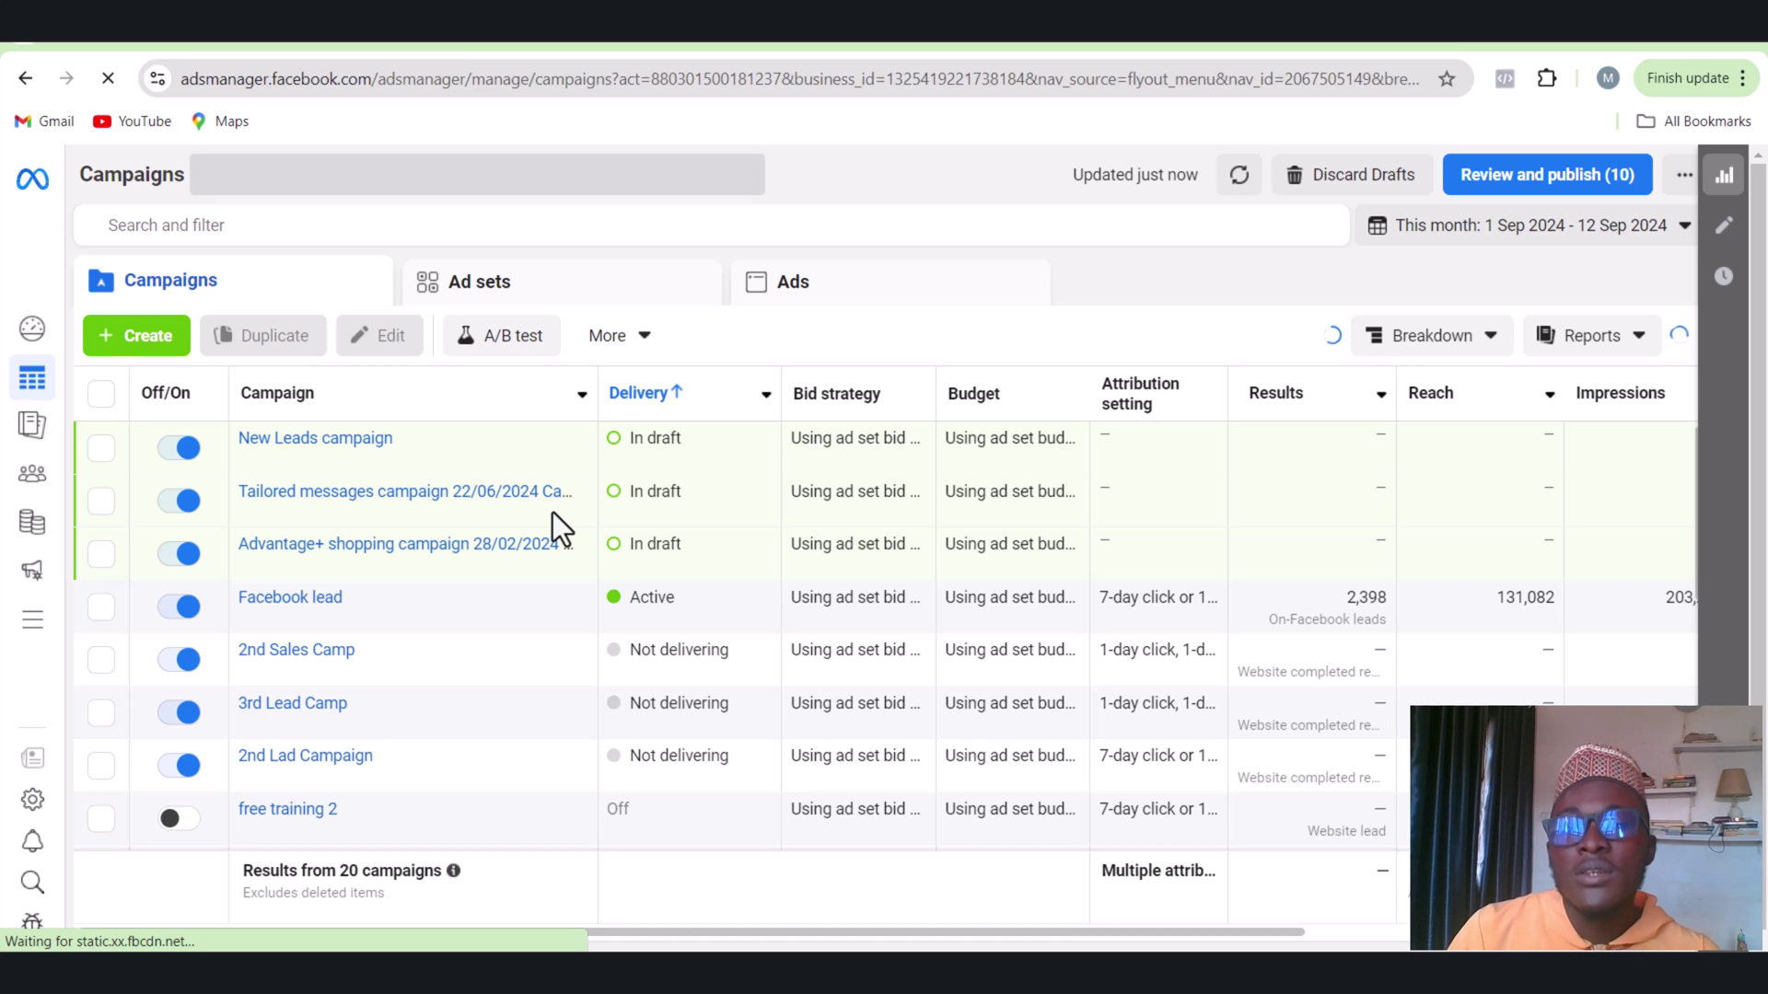
{"action": "mouse_move", "coordinate": [552, 512]}
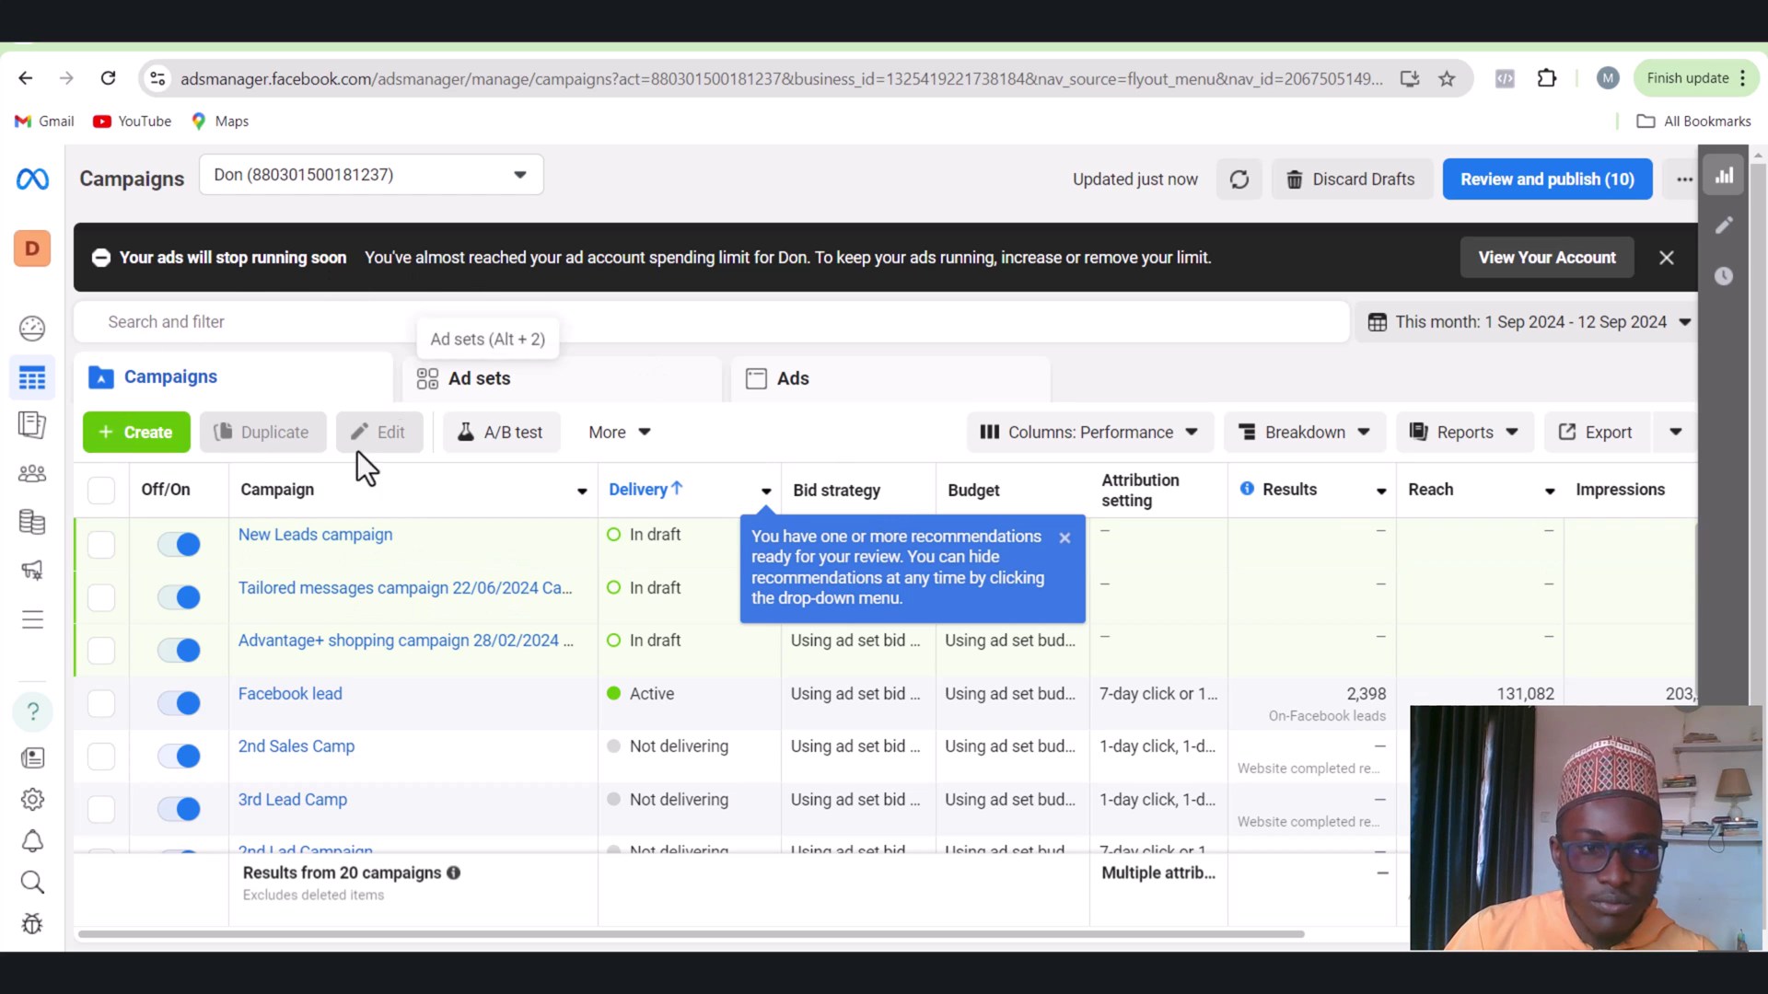
Create a new auction campaign with the Leads objective, using the manual leads campaign setup
{"action": "left_click", "coordinate": [146, 438]}
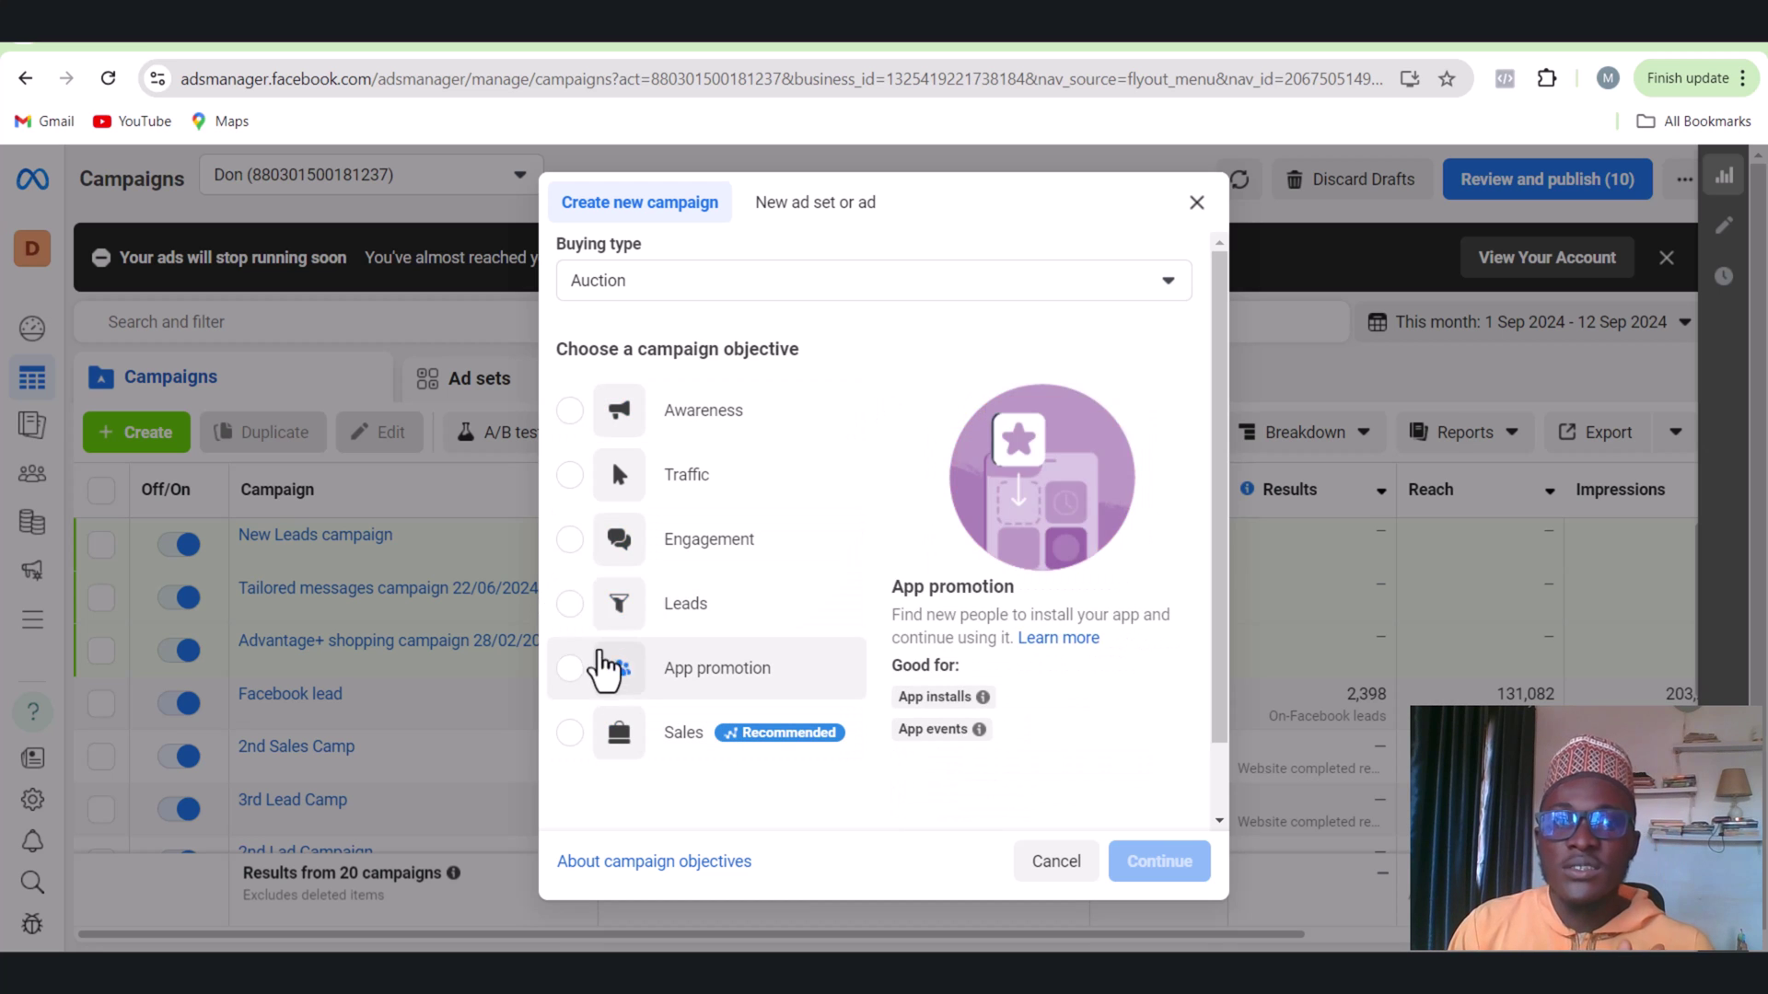
{"action": "left_click", "coordinate": [563, 610]}
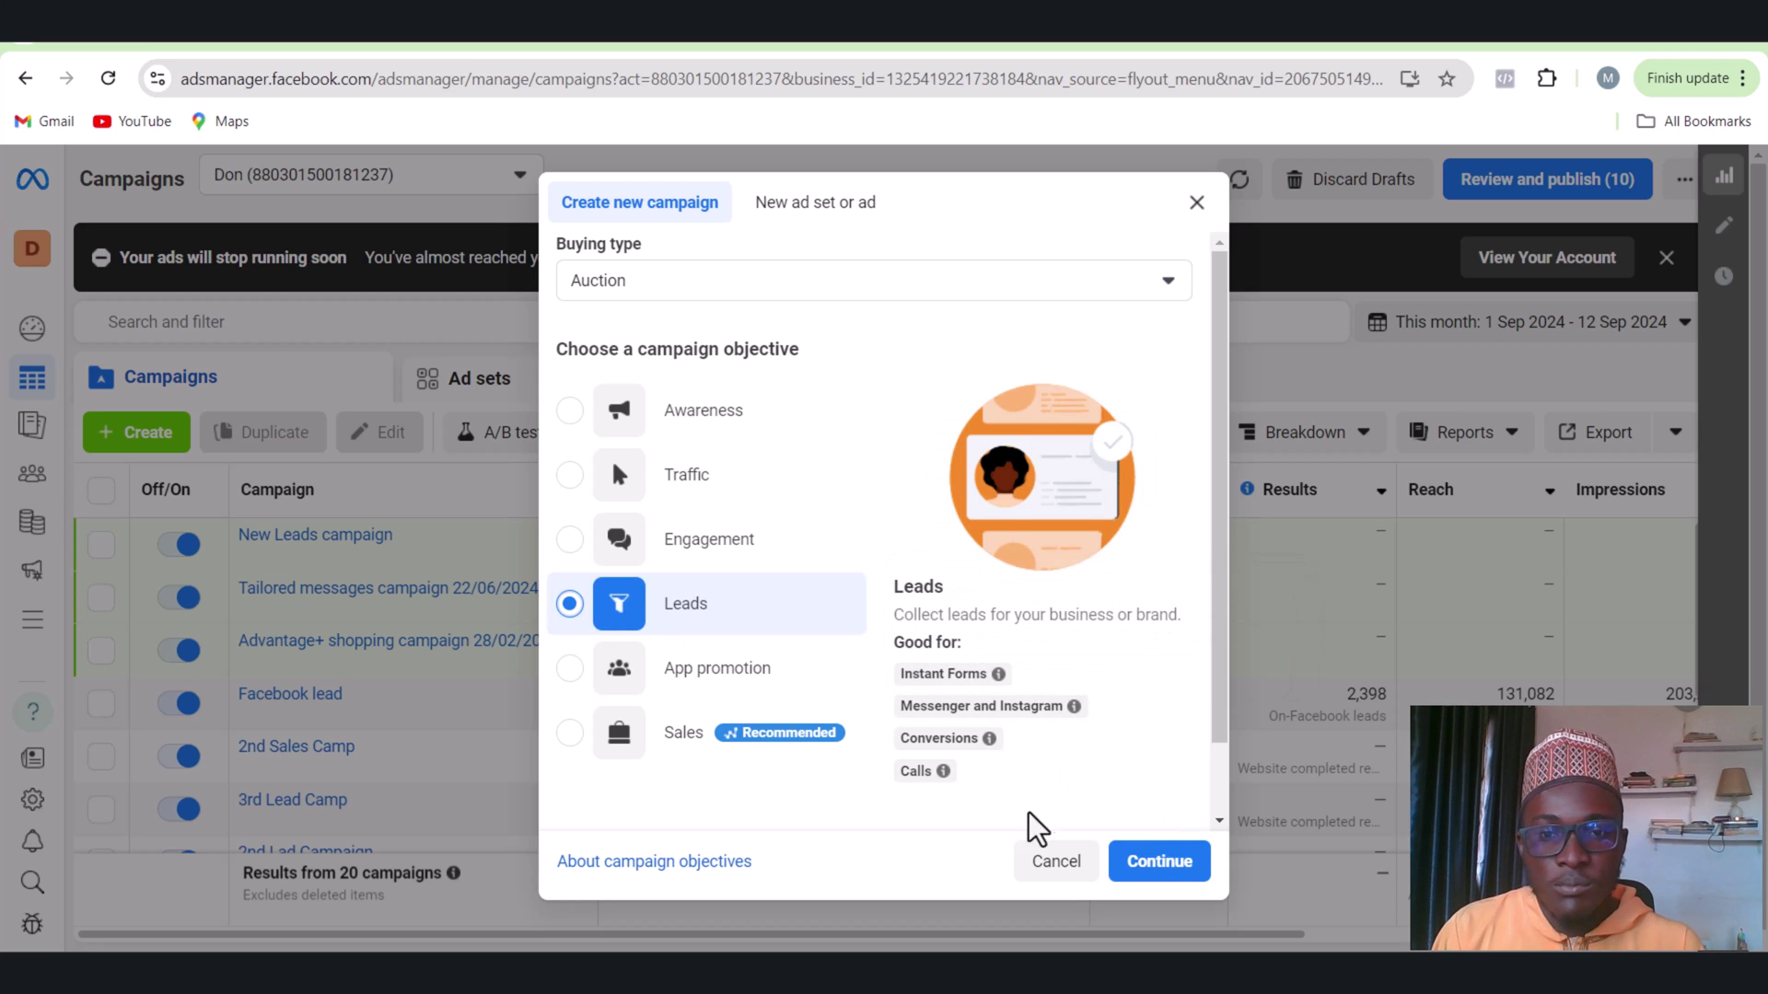
{"action": "scroll", "coordinate": [1133, 824], "scroll_direction": "down", "scroll_amount": 2}
{"action": "left_click", "coordinate": [1179, 864]}
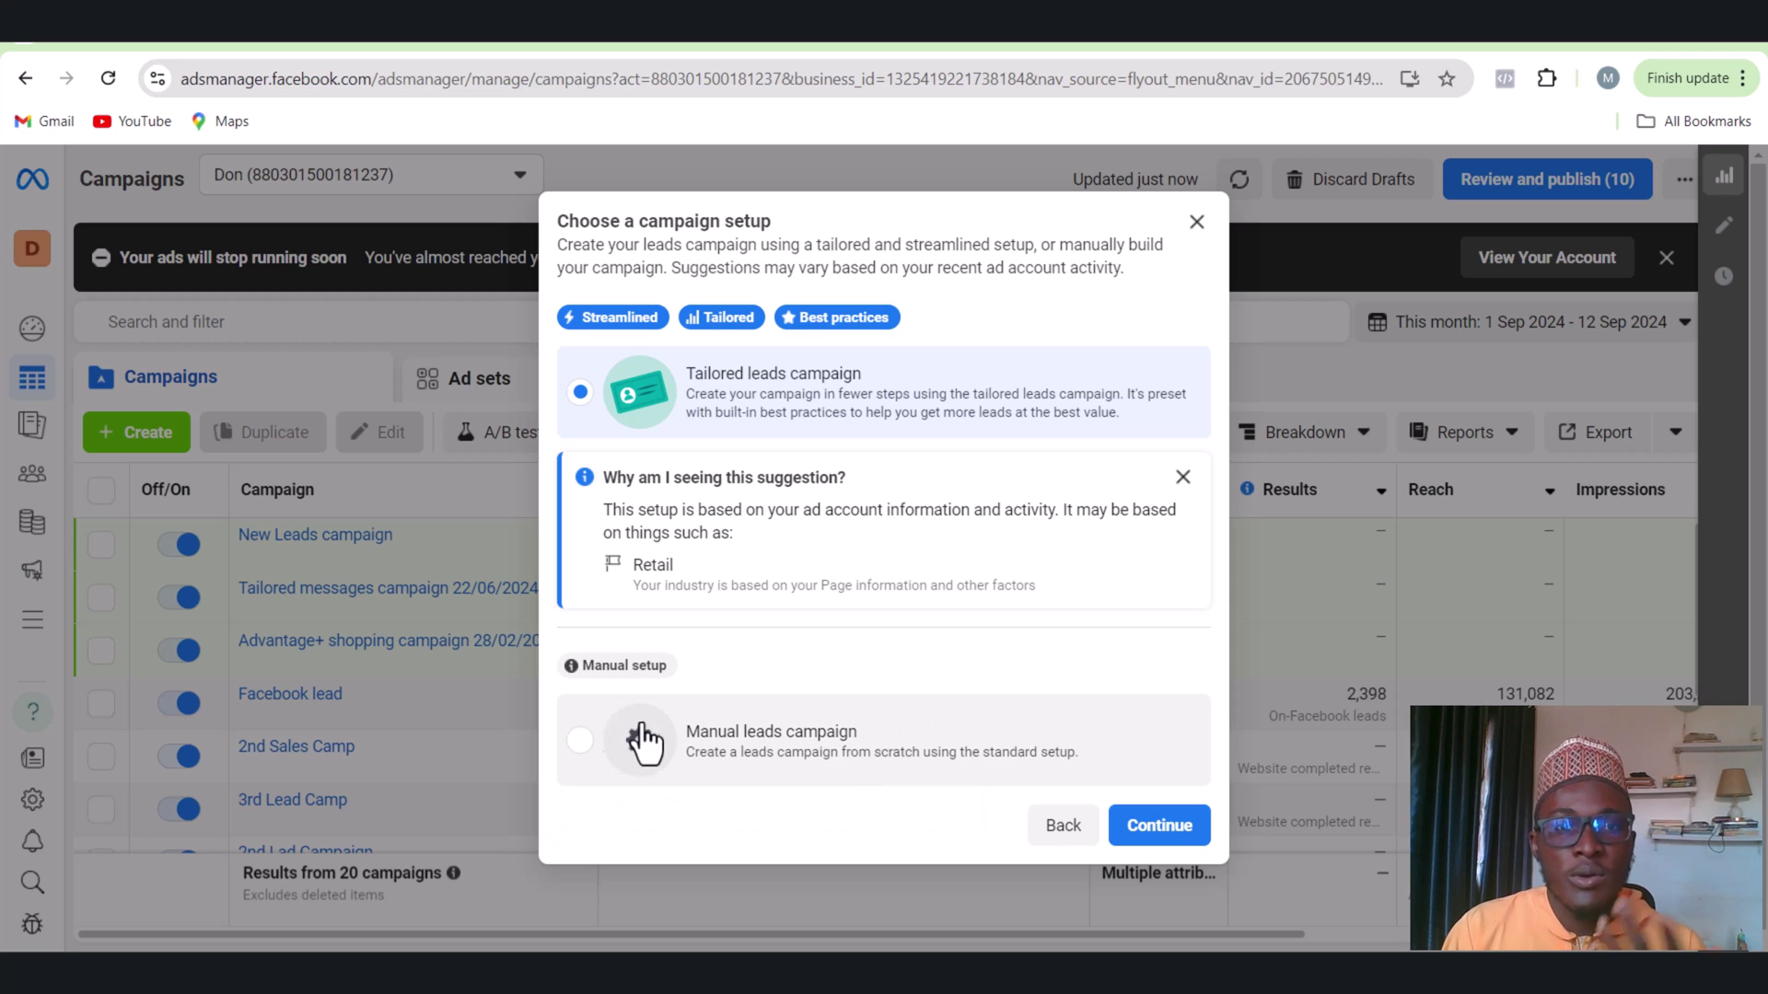
{"action": "left_click", "coordinate": [580, 742]}
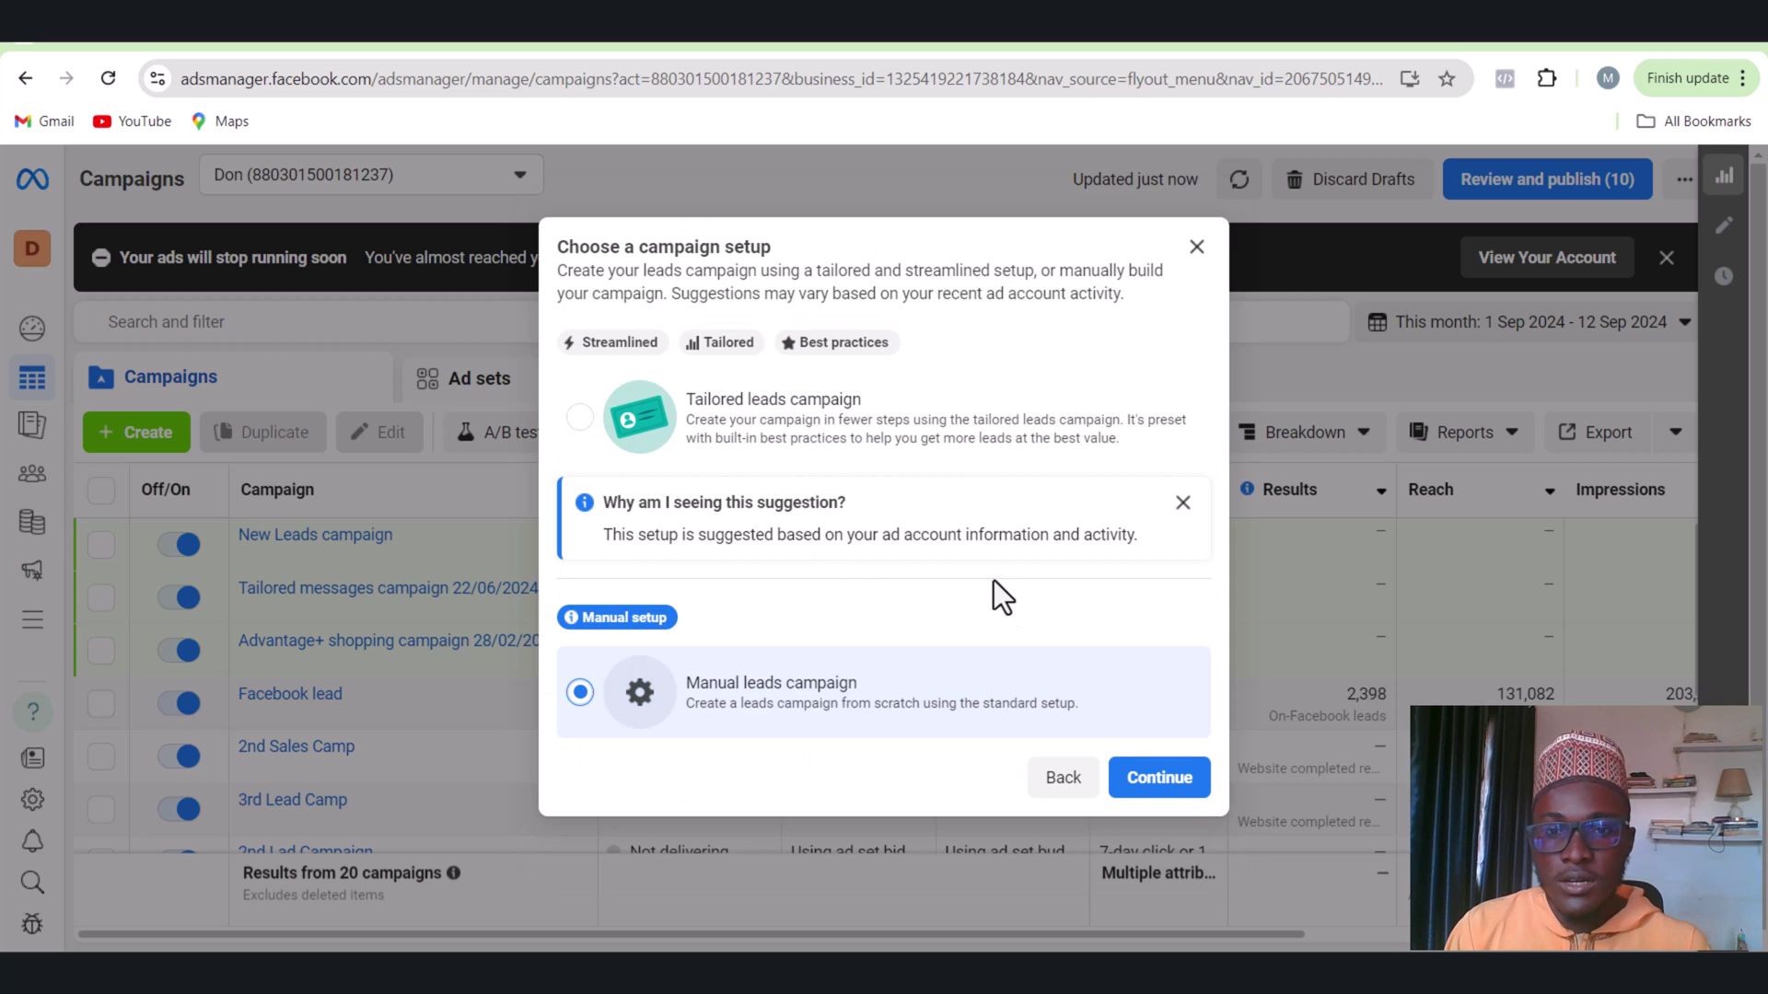
{"action": "left_click", "coordinate": [1192, 776]}
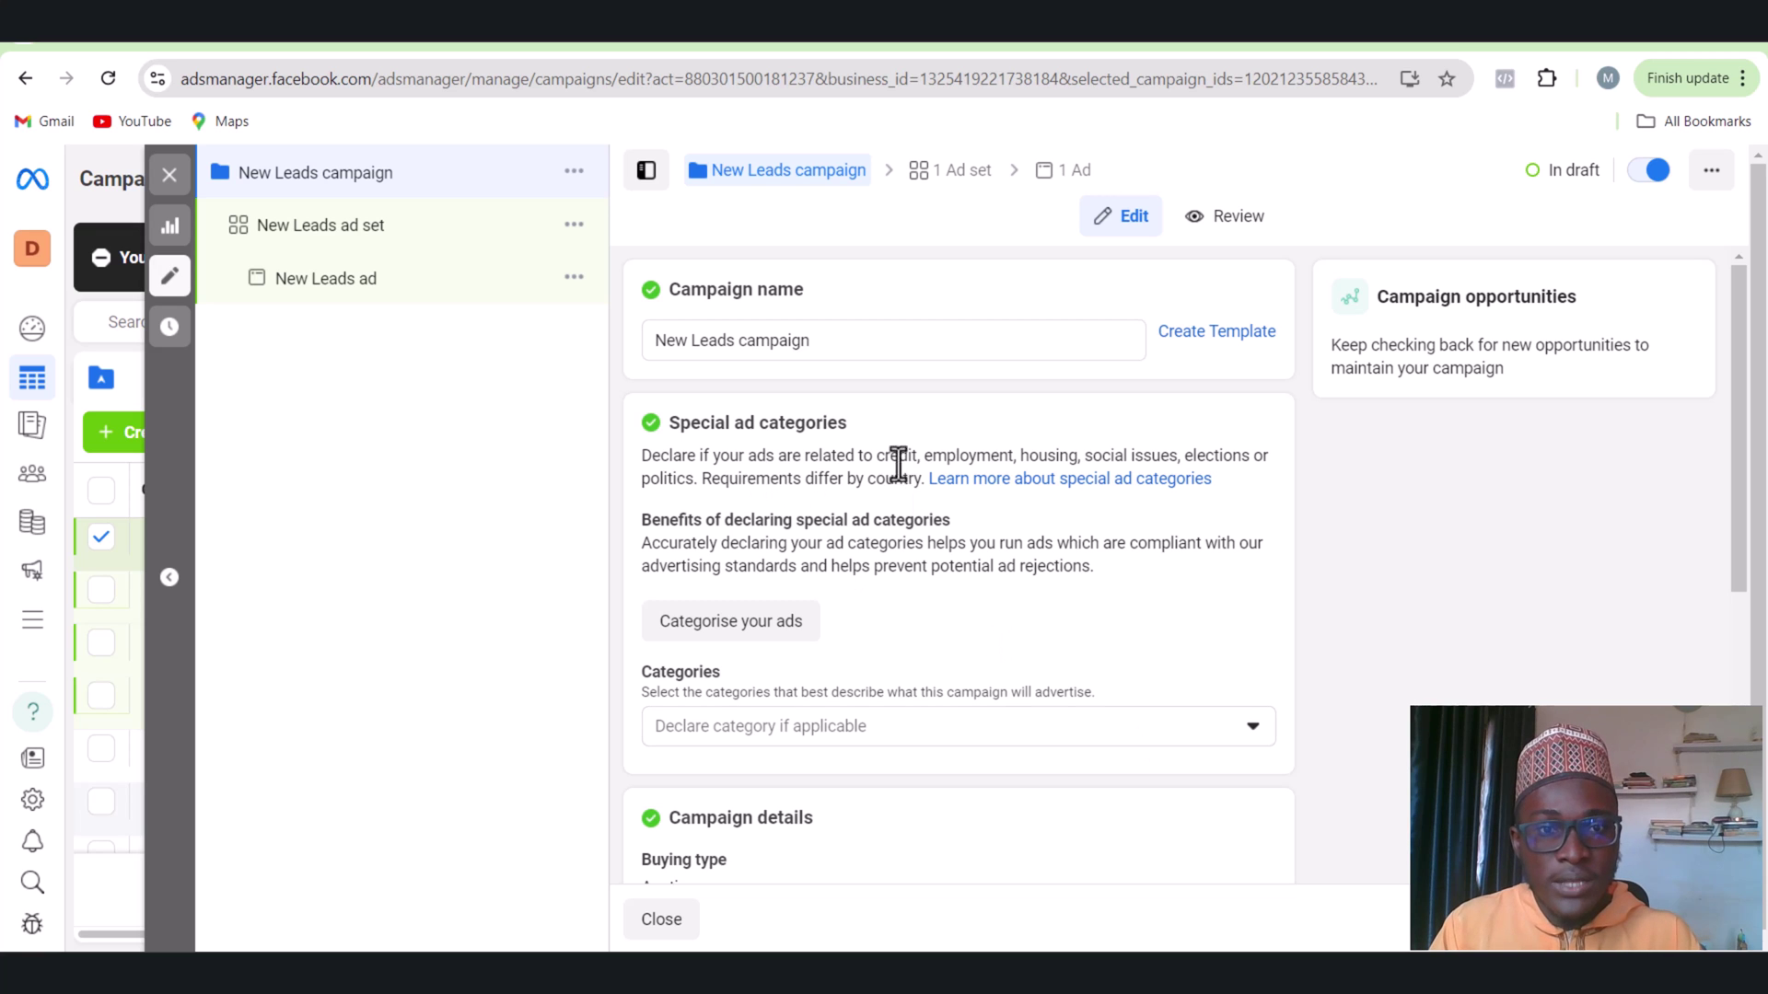
Rename the new campaign "demo leads" and check its campaign details
{"action": "left_click", "coordinate": [758, 347]}
{"action": "left_click_drag", "start_coordinate": [815, 342], "coordinate": [655, 357]}
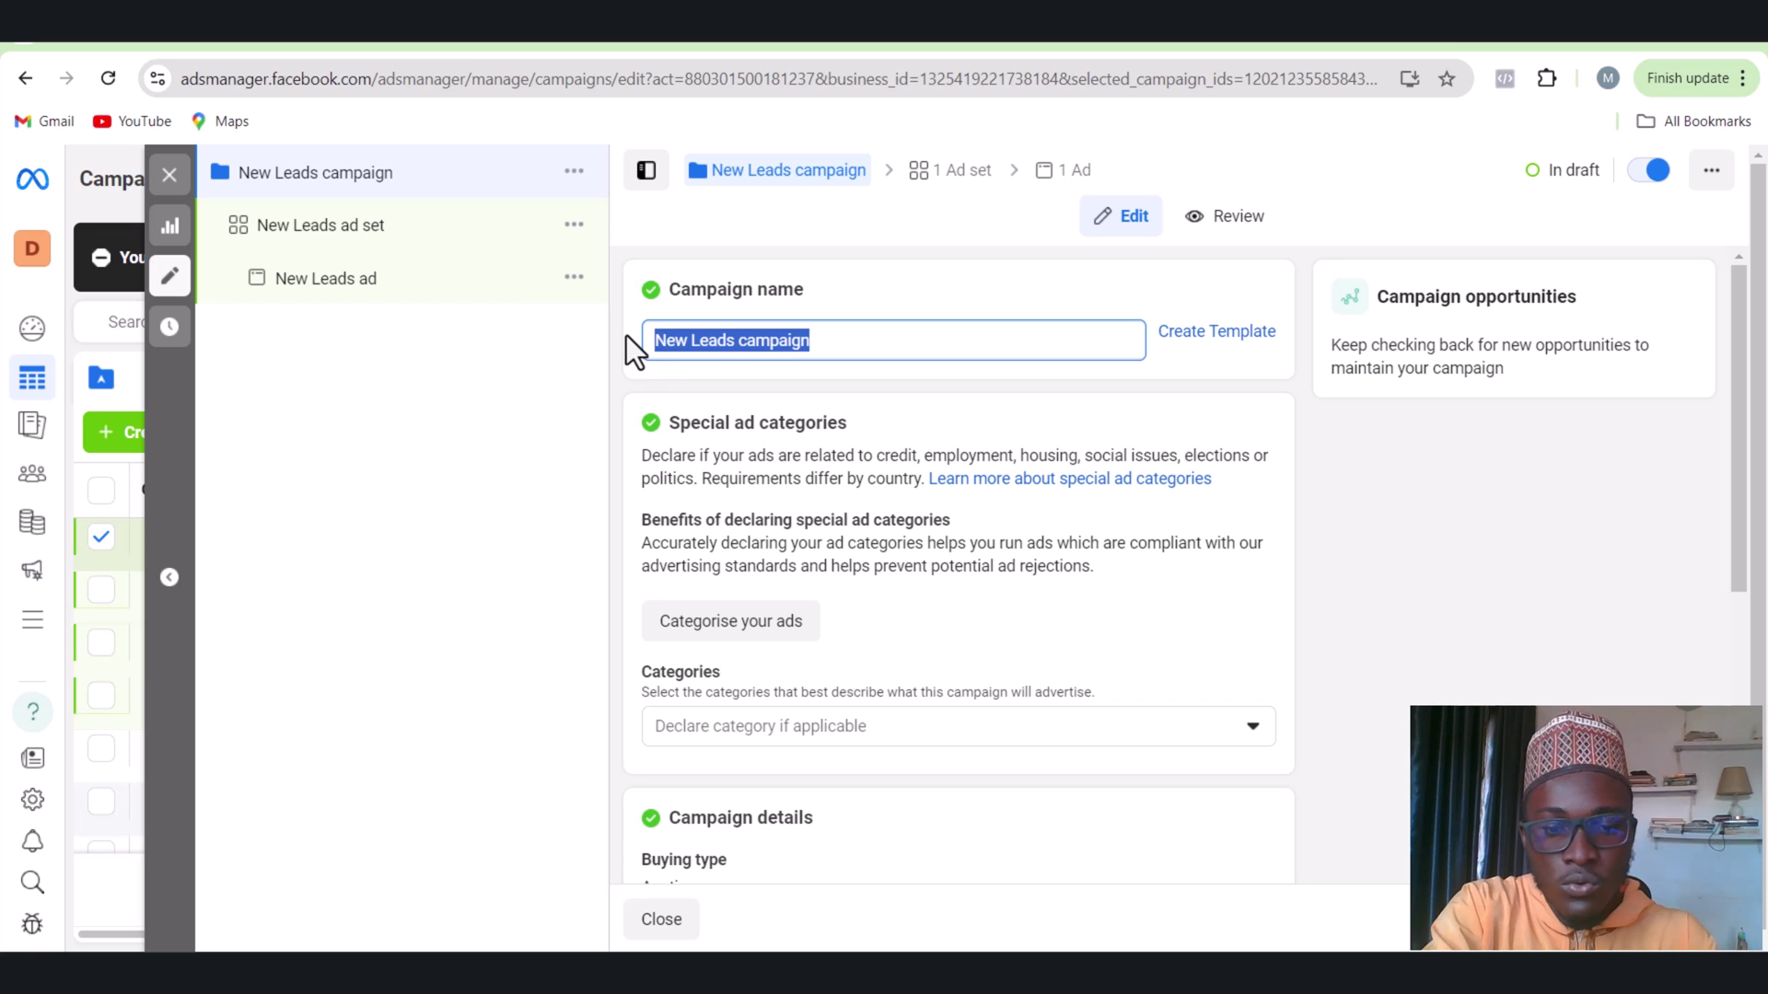
{"action": "type", "text": "dem"}
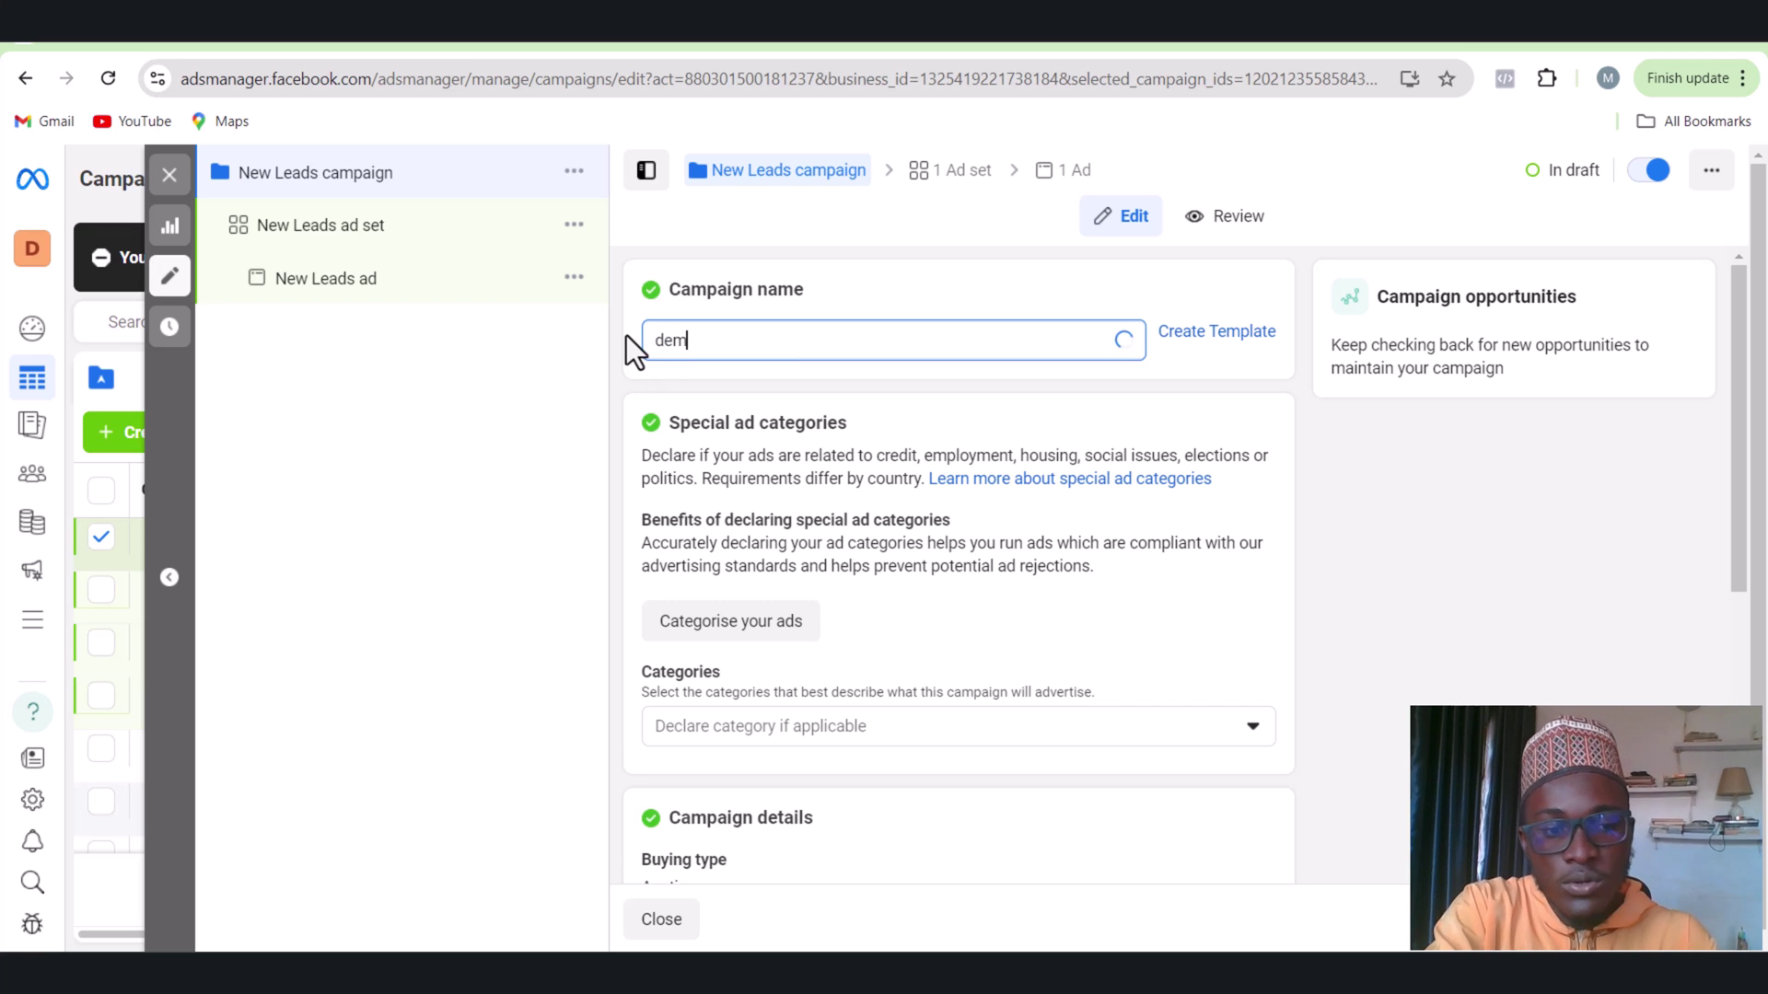
{"action": "type", "text": "o leads"}
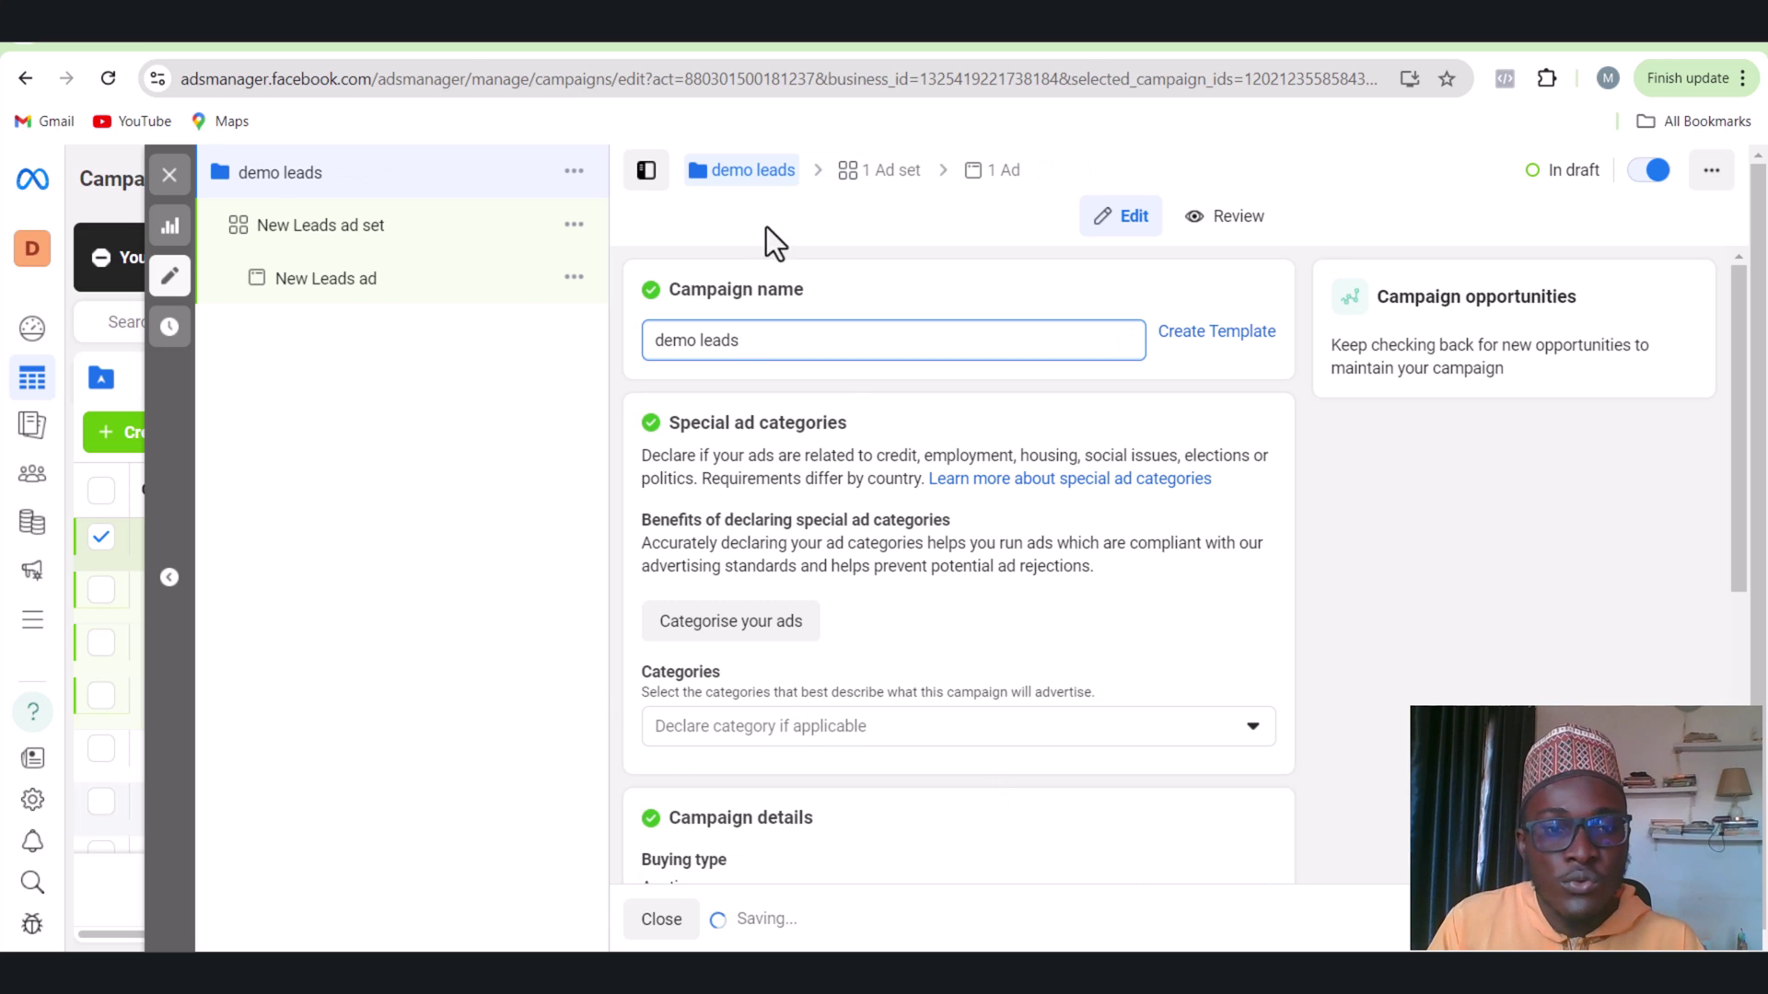
{"action": "scroll", "coordinate": [851, 470], "scroll_direction": "down", "scroll_amount": 6}
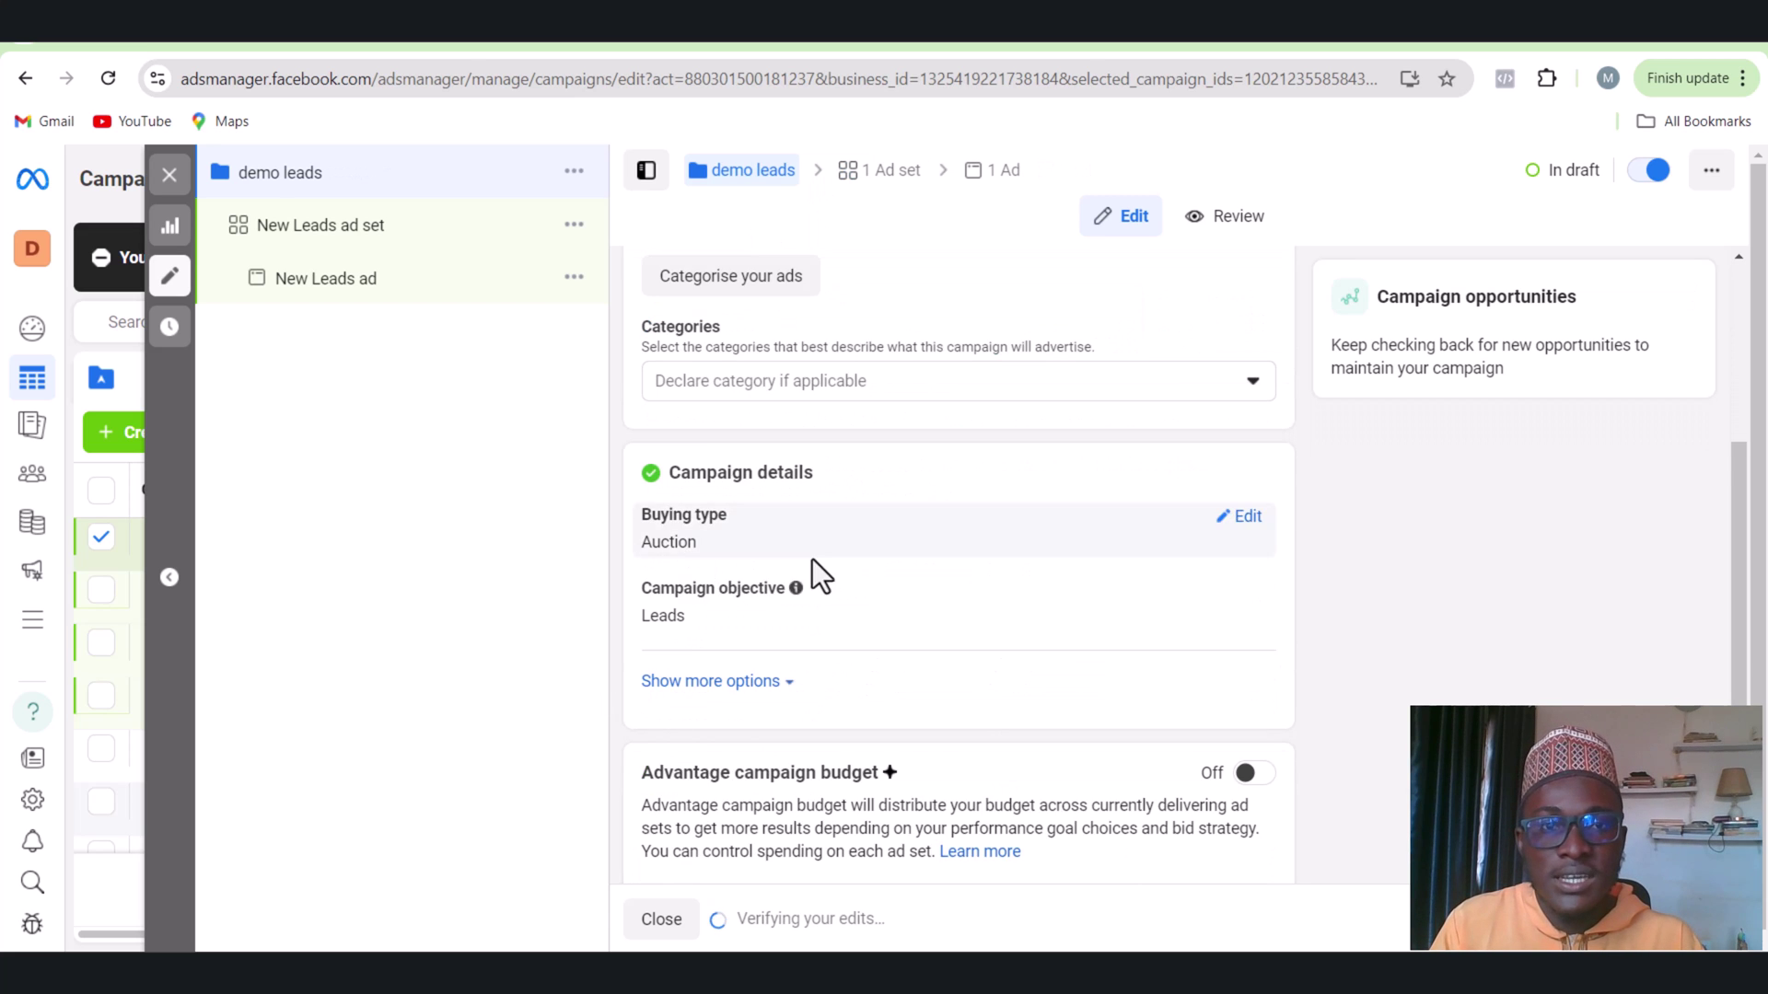
{"action": "scroll", "coordinate": [779, 604], "scroll_direction": "up", "scroll_amount": 6}
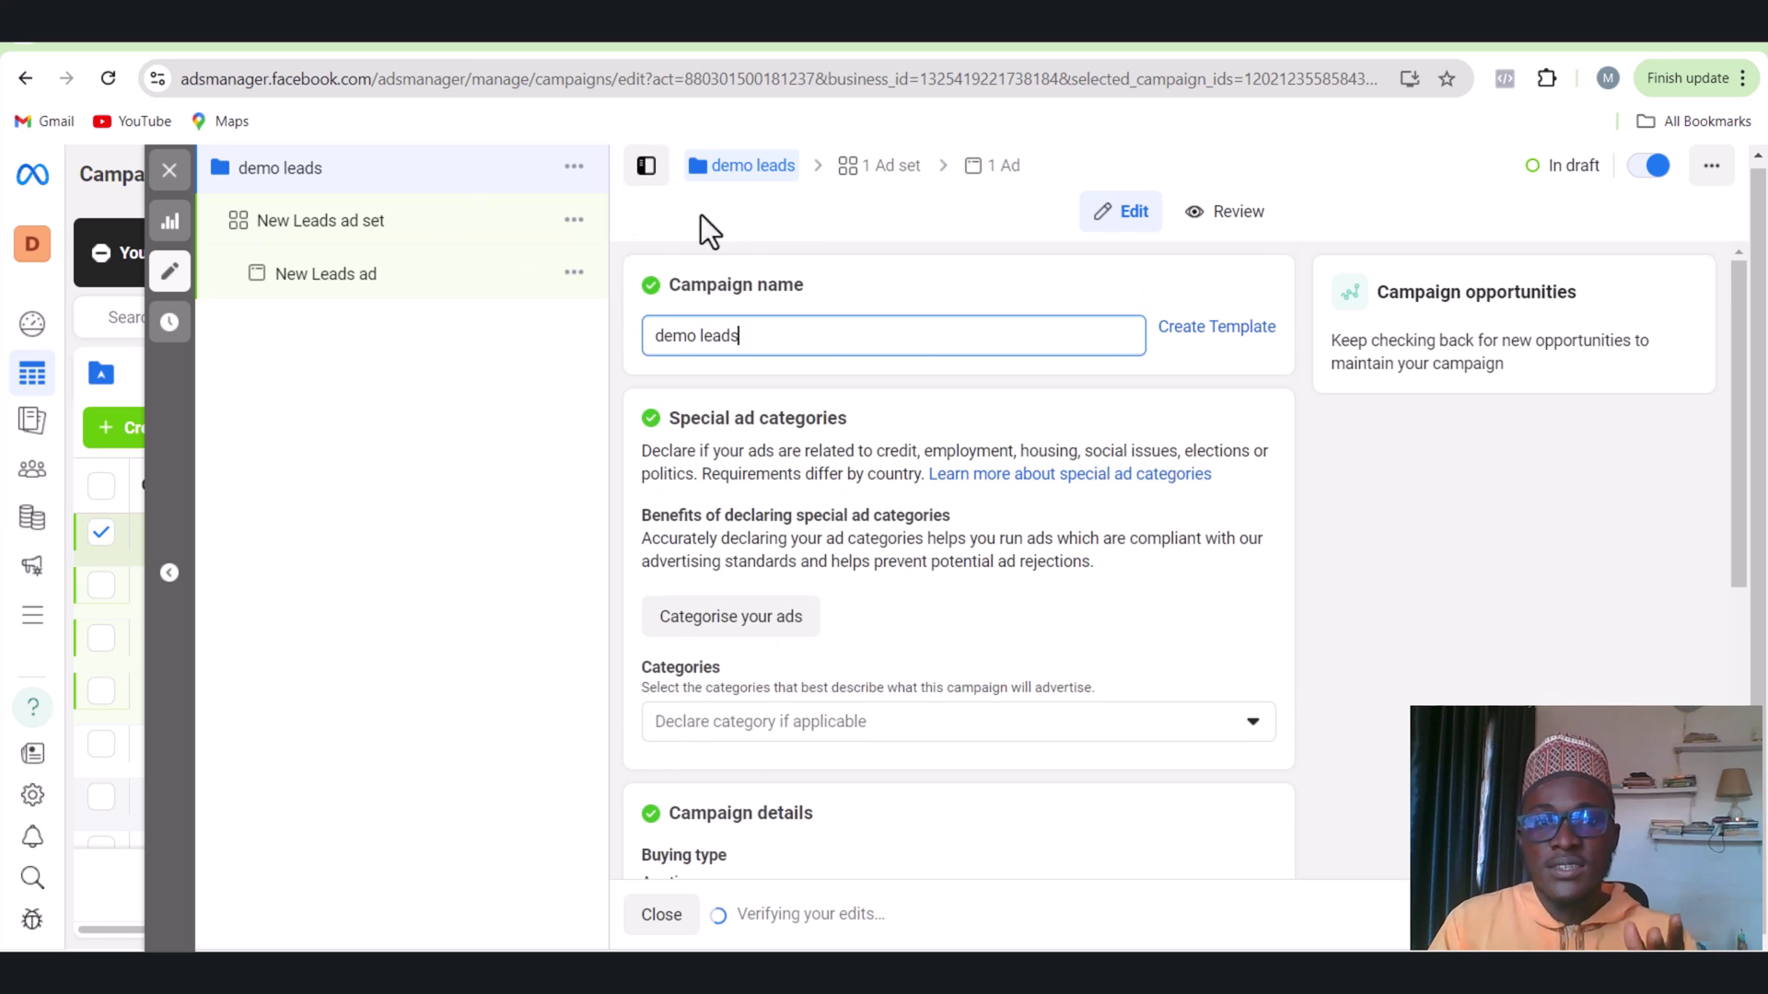
Open the campaign's ad set and review its conversion location, Facebook Page and performance goal options
{"action": "left_click", "coordinate": [866, 169]}
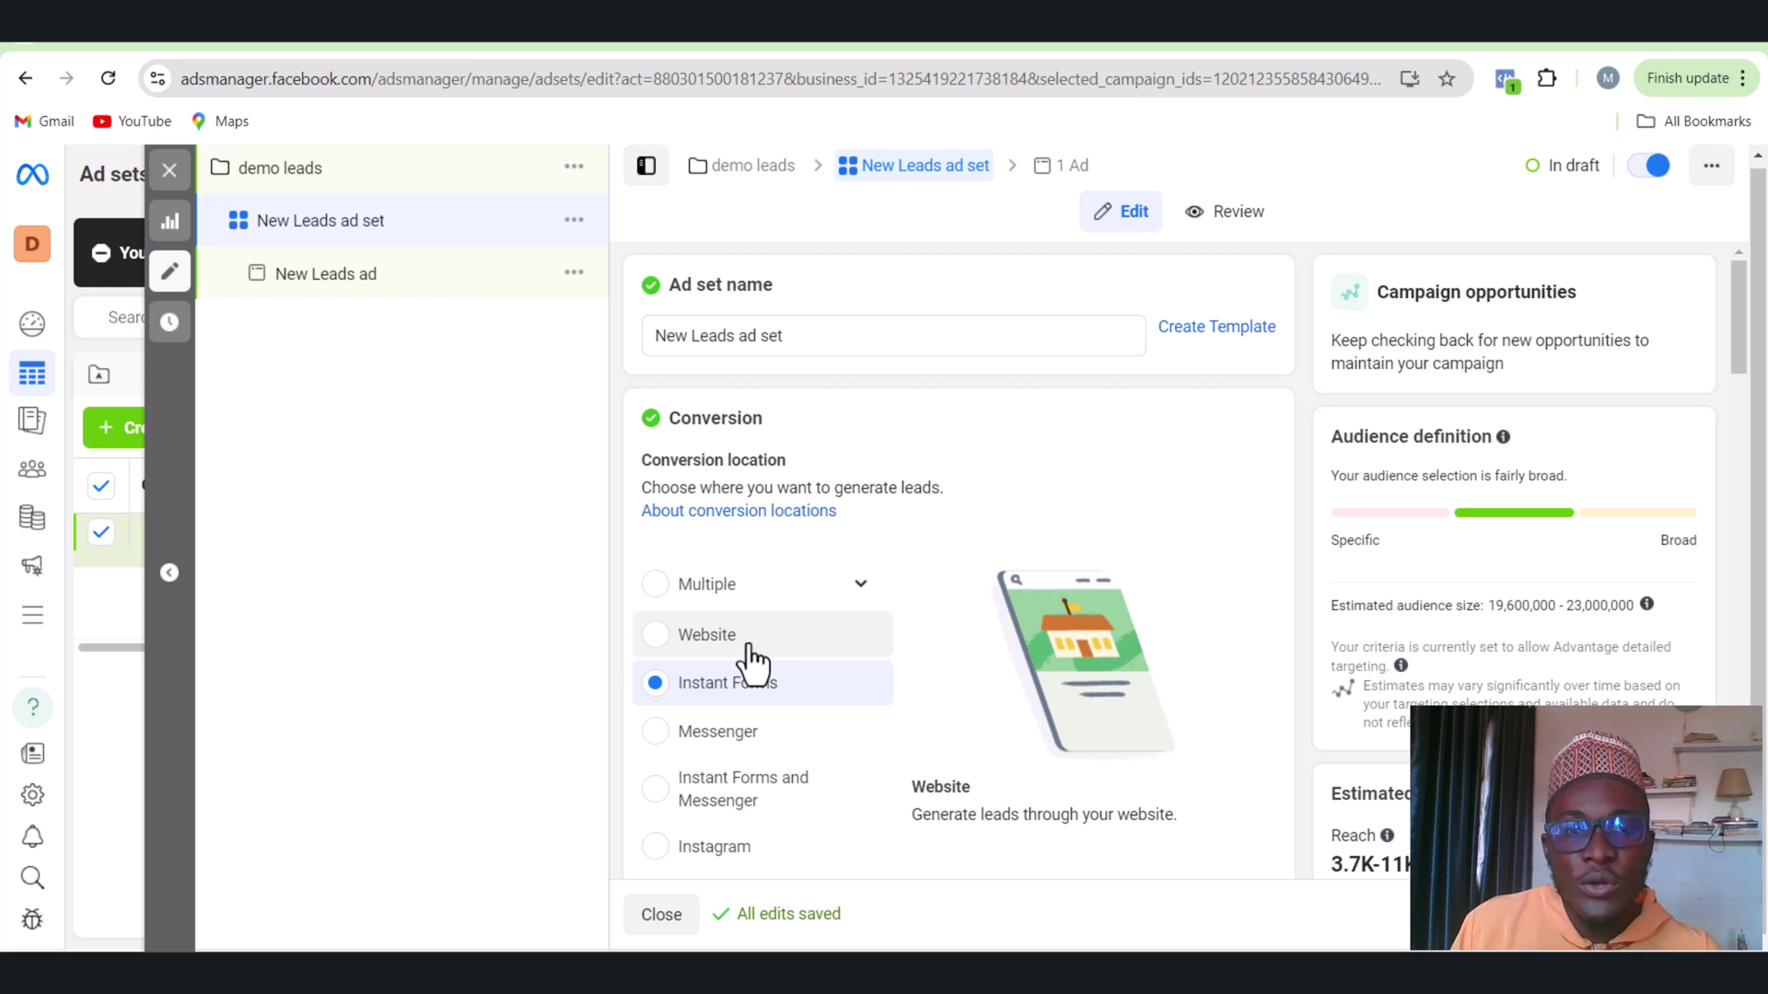
{"action": "scroll", "coordinate": [903, 710], "scroll_direction": "down", "scroll_amount": 2}
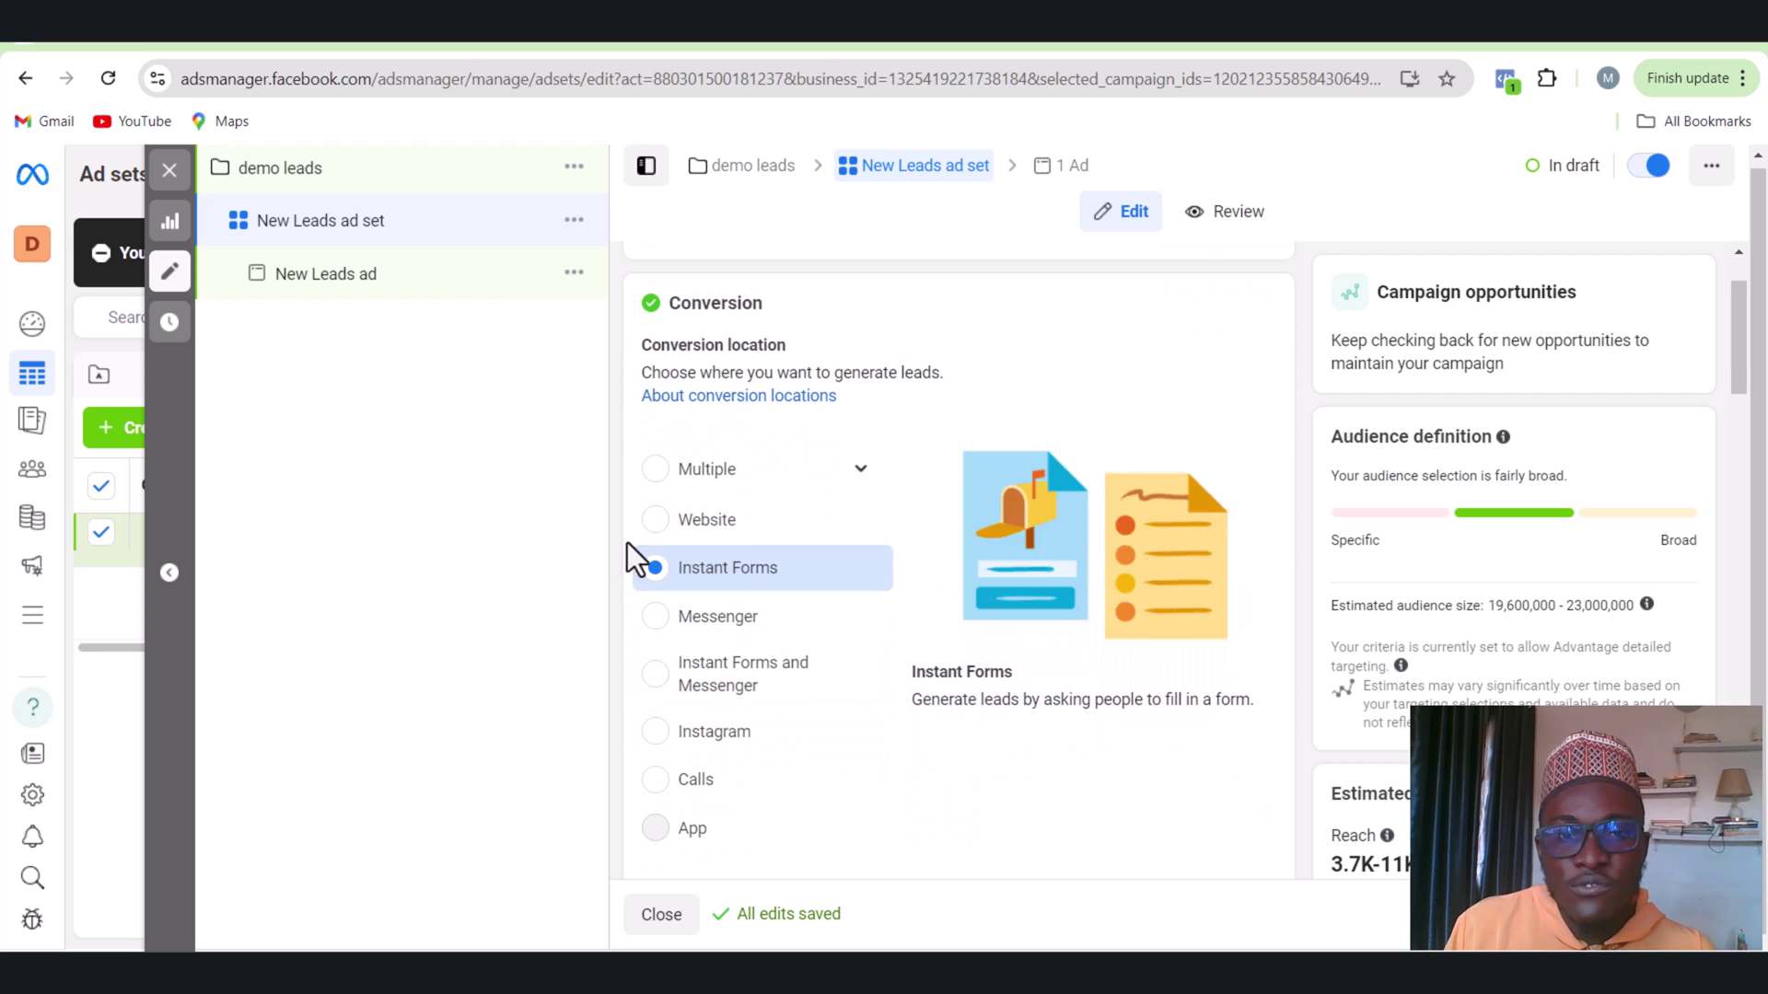
{"action": "scroll", "coordinate": [837, 672], "scroll_direction": "down", "scroll_amount": 5}
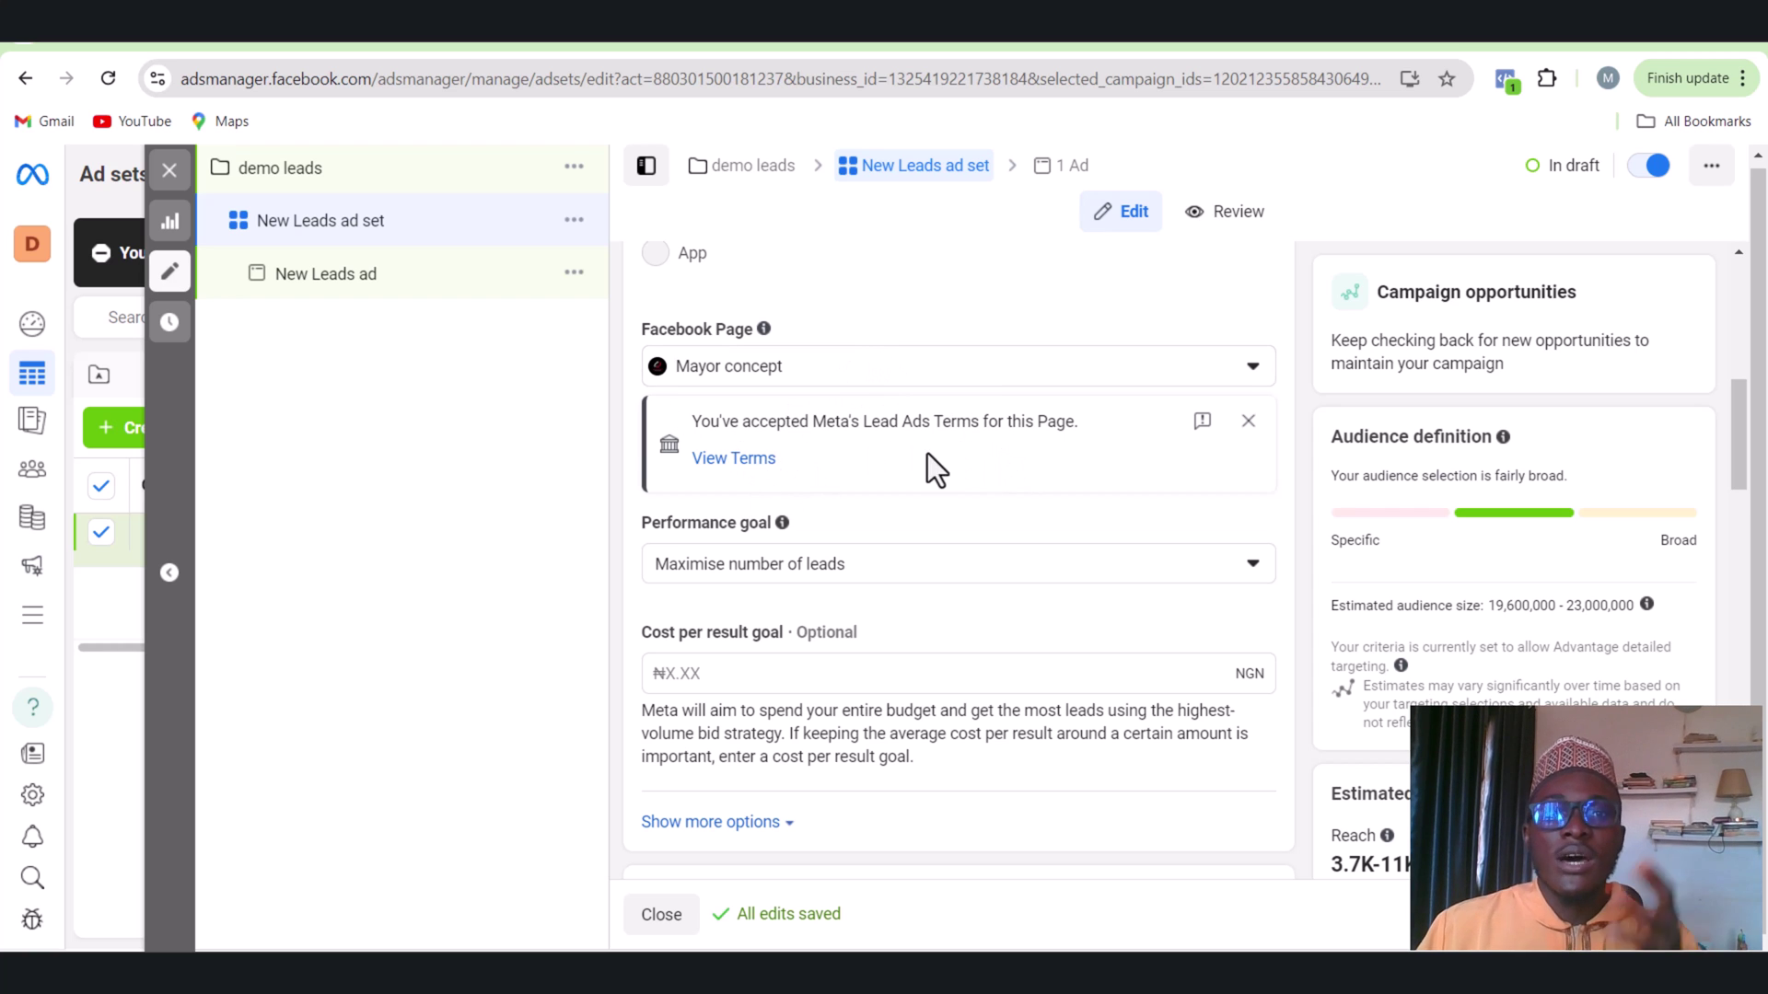
{"action": "scroll", "coordinate": [916, 455], "scroll_direction": "down", "scroll_amount": 3}
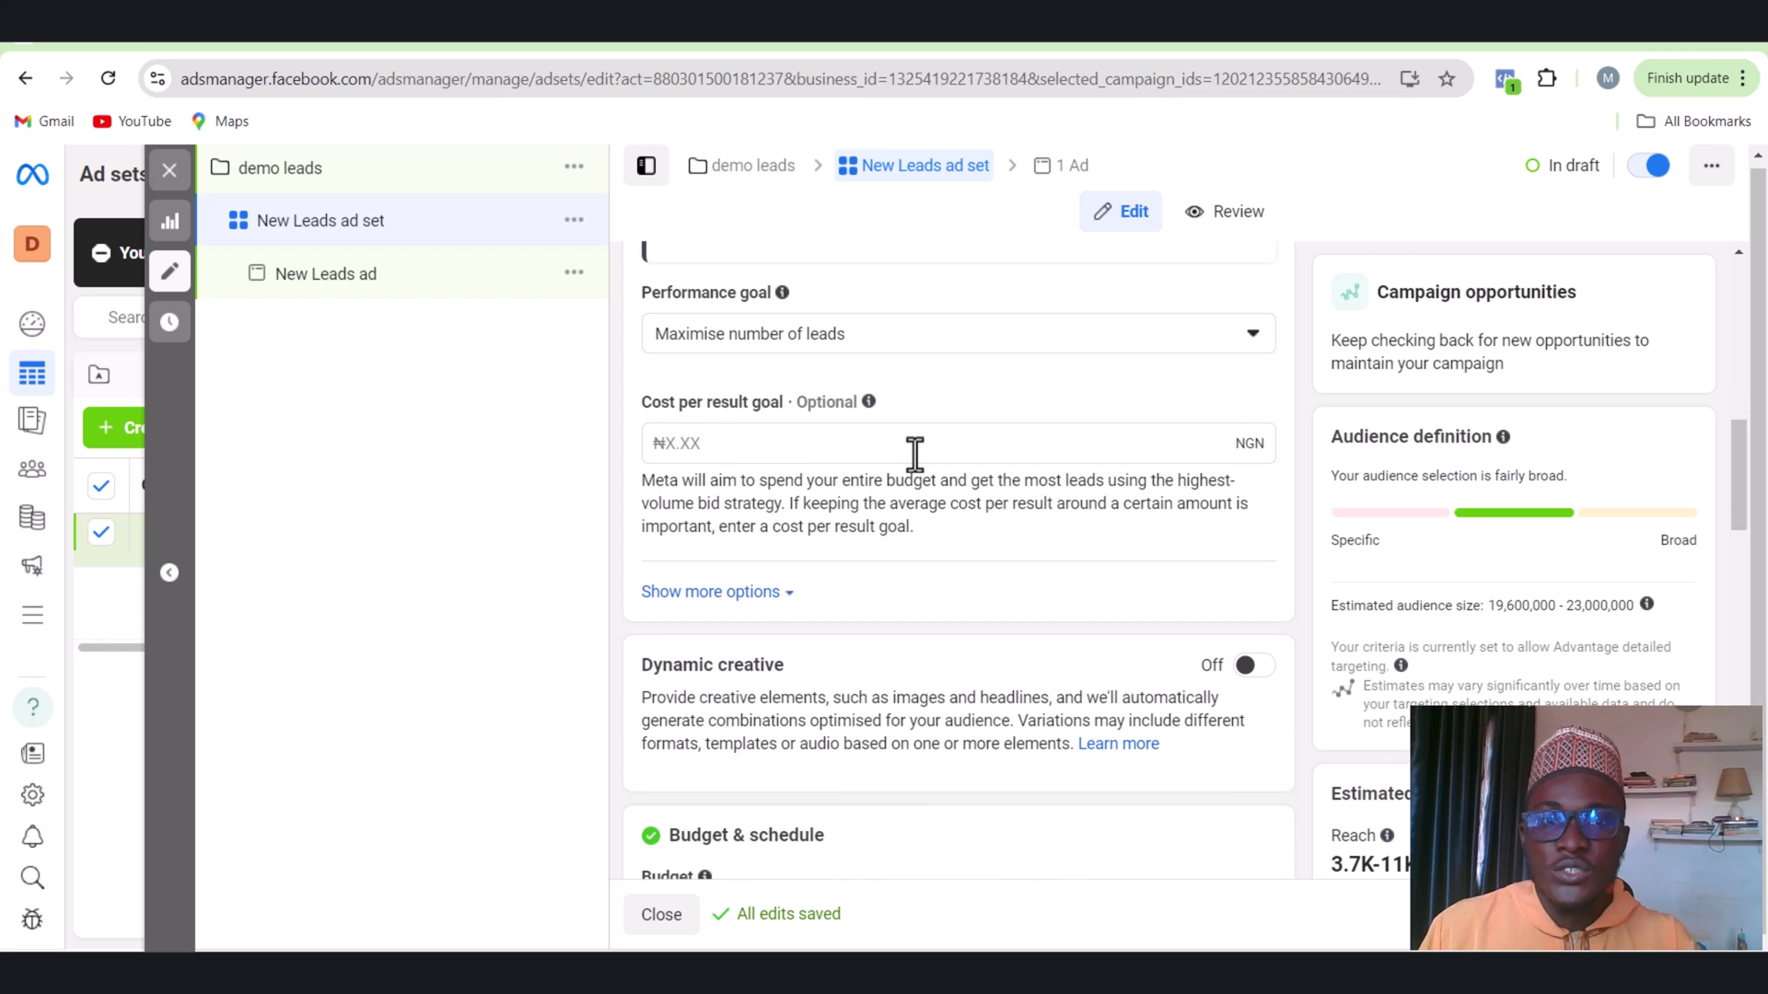
{"action": "scroll", "coordinate": [918, 452], "scroll_direction": "up", "scroll_amount": 1}
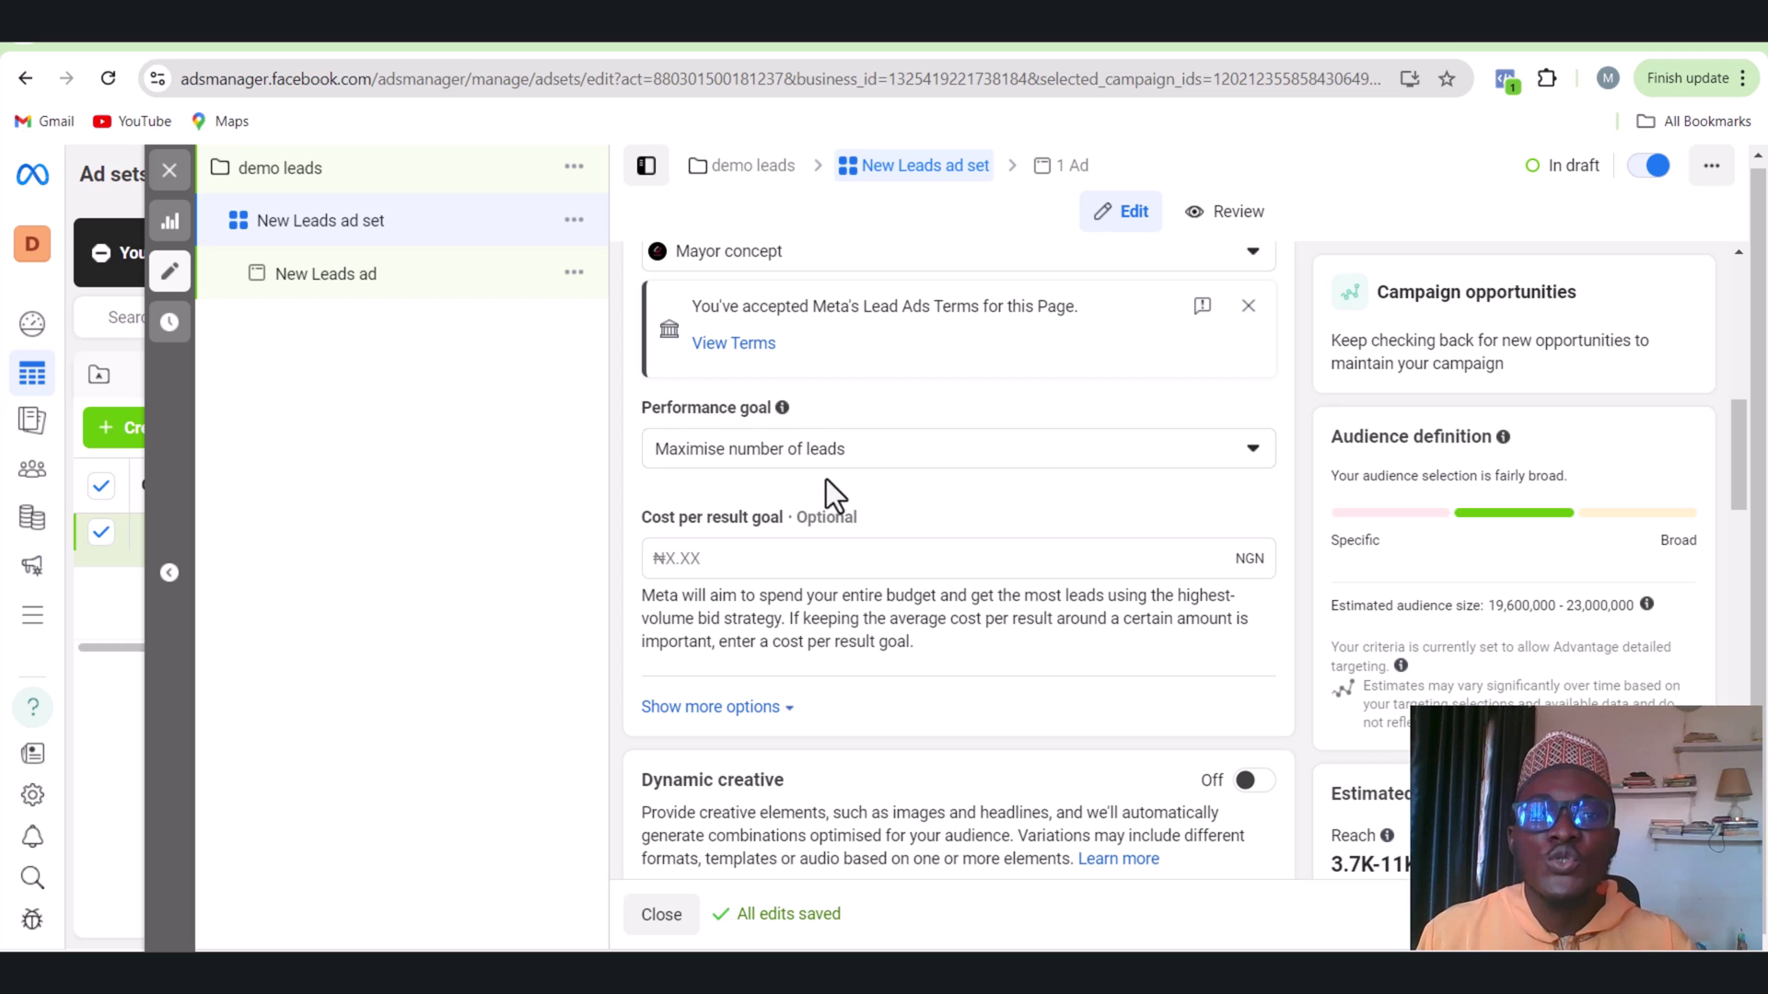
{"action": "left_click", "coordinate": [971, 467]}
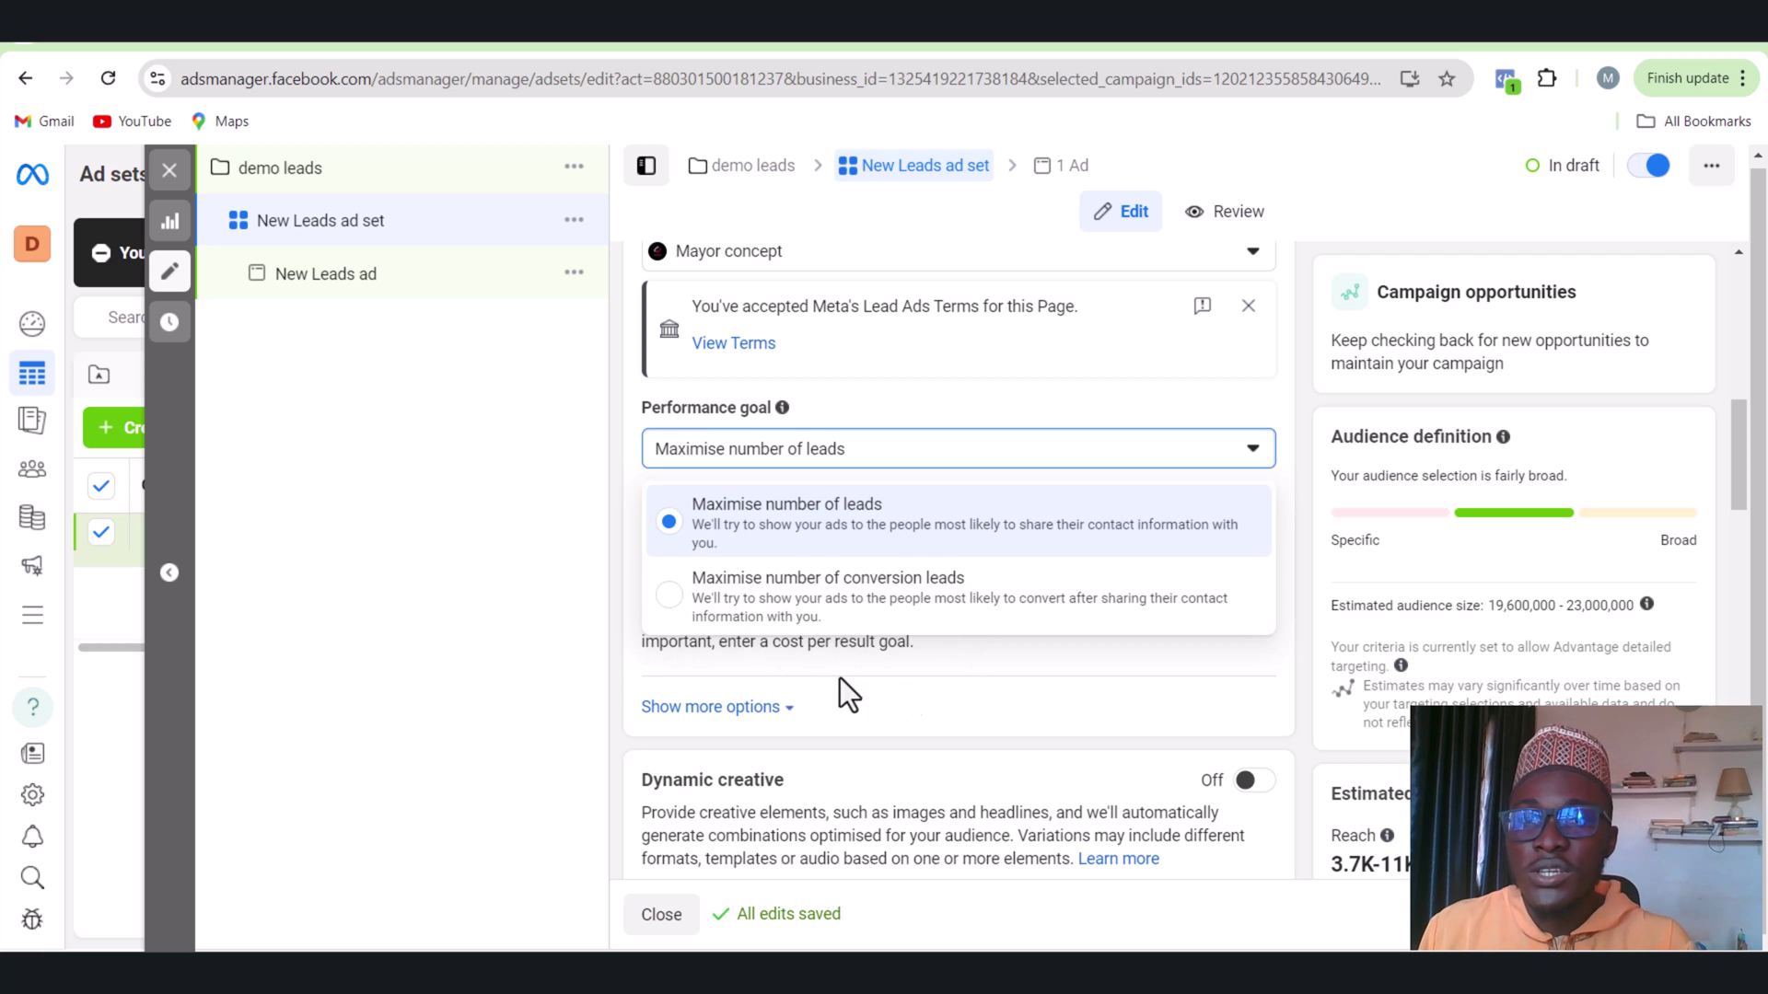
{"action": "left_click", "coordinate": [584, 587]}
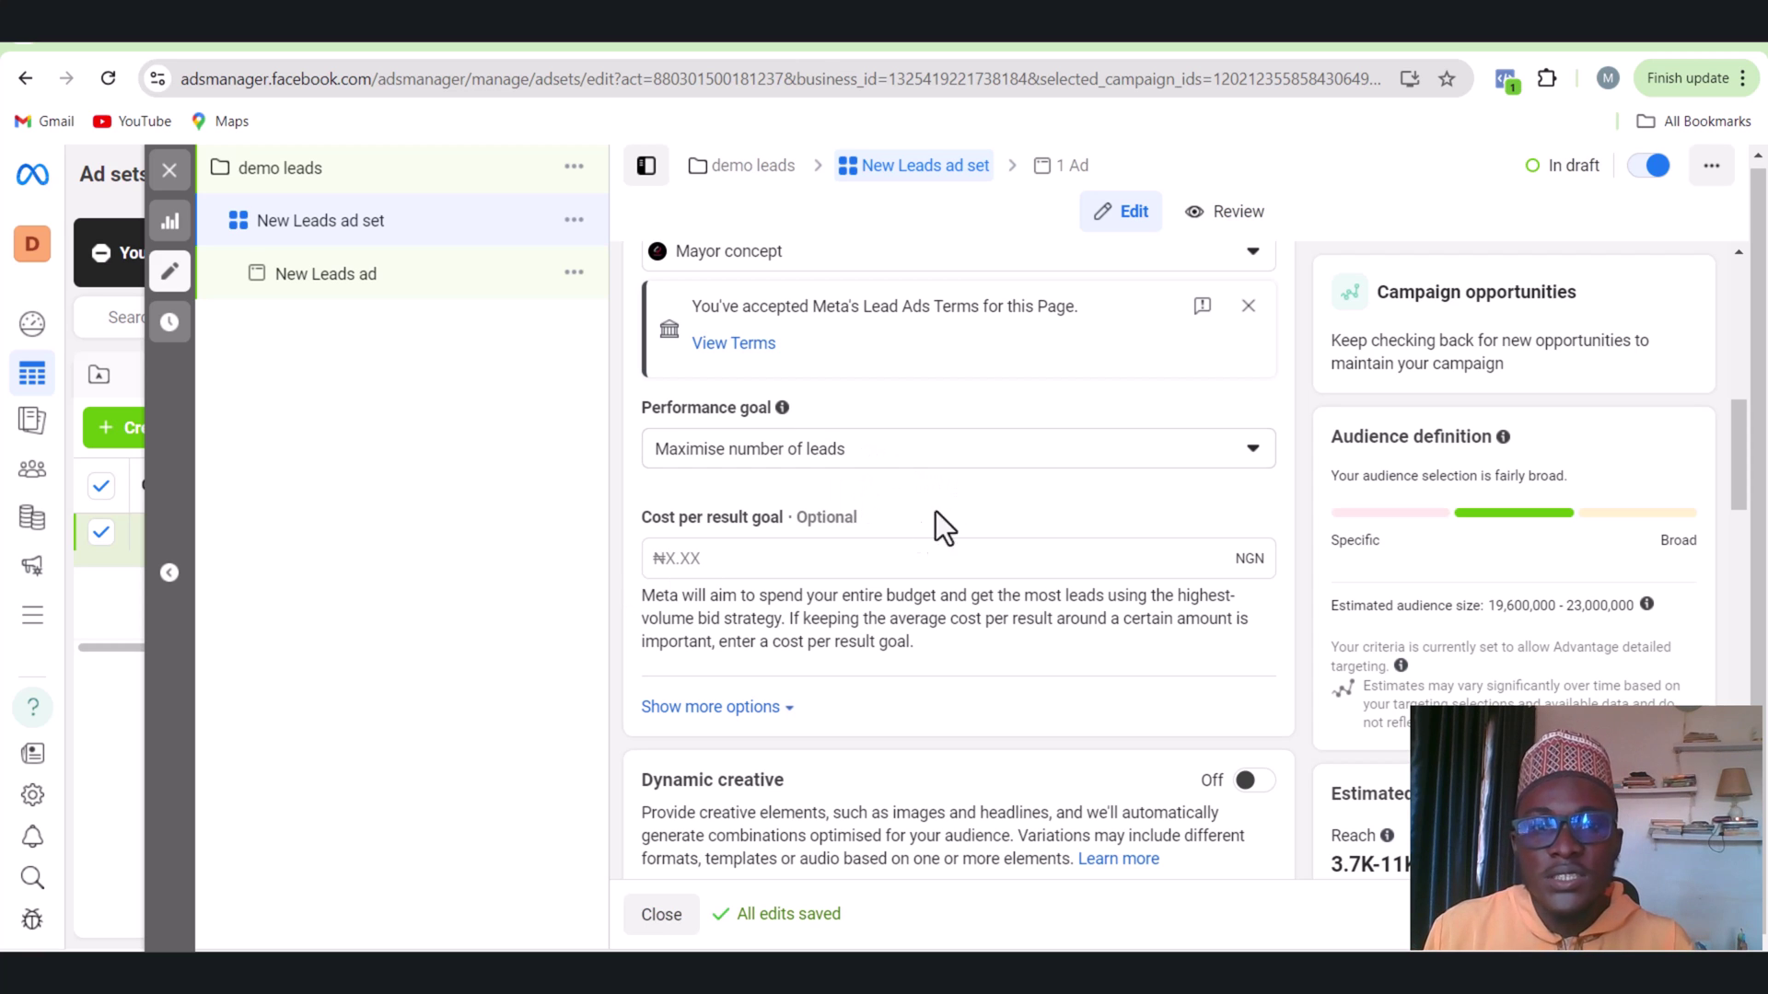
Review the ad set's dynamic creative, daily budget, schedule and audience settings down to the placements section
{"action": "scroll", "coordinate": [870, 564], "scroll_direction": "down", "scroll_amount": 4}
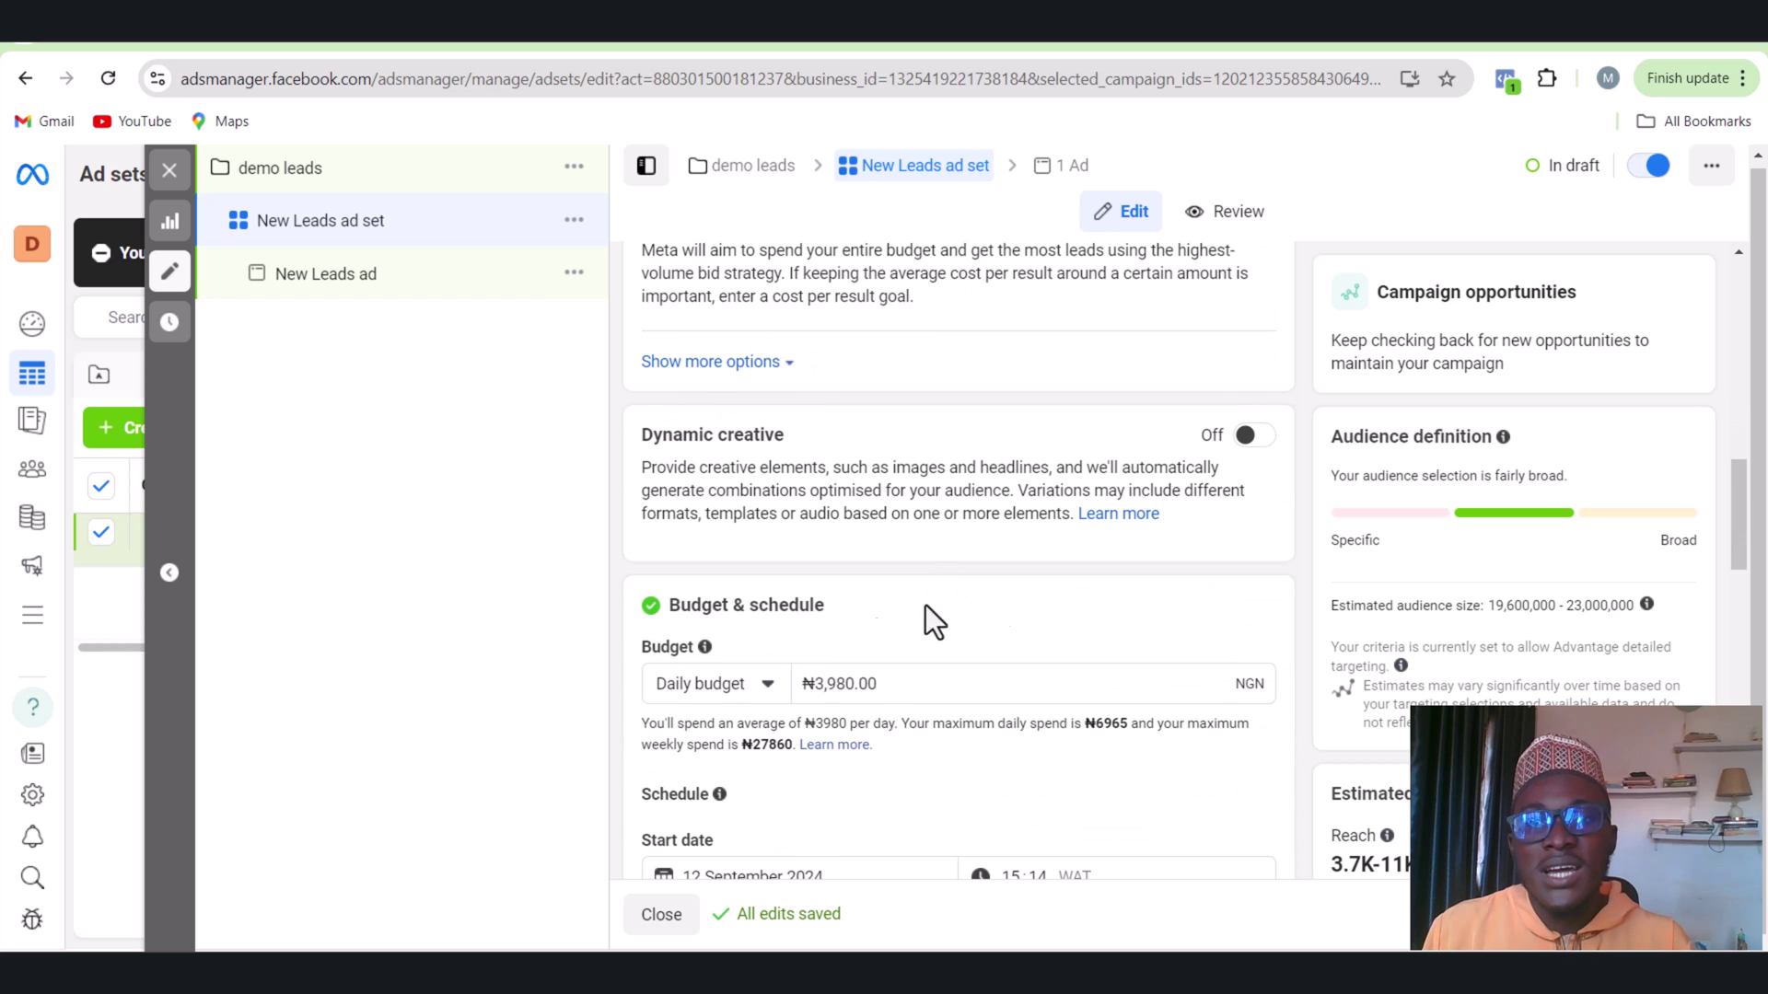
{"action": "scroll", "coordinate": [816, 635], "scroll_direction": "down", "scroll_amount": 1}
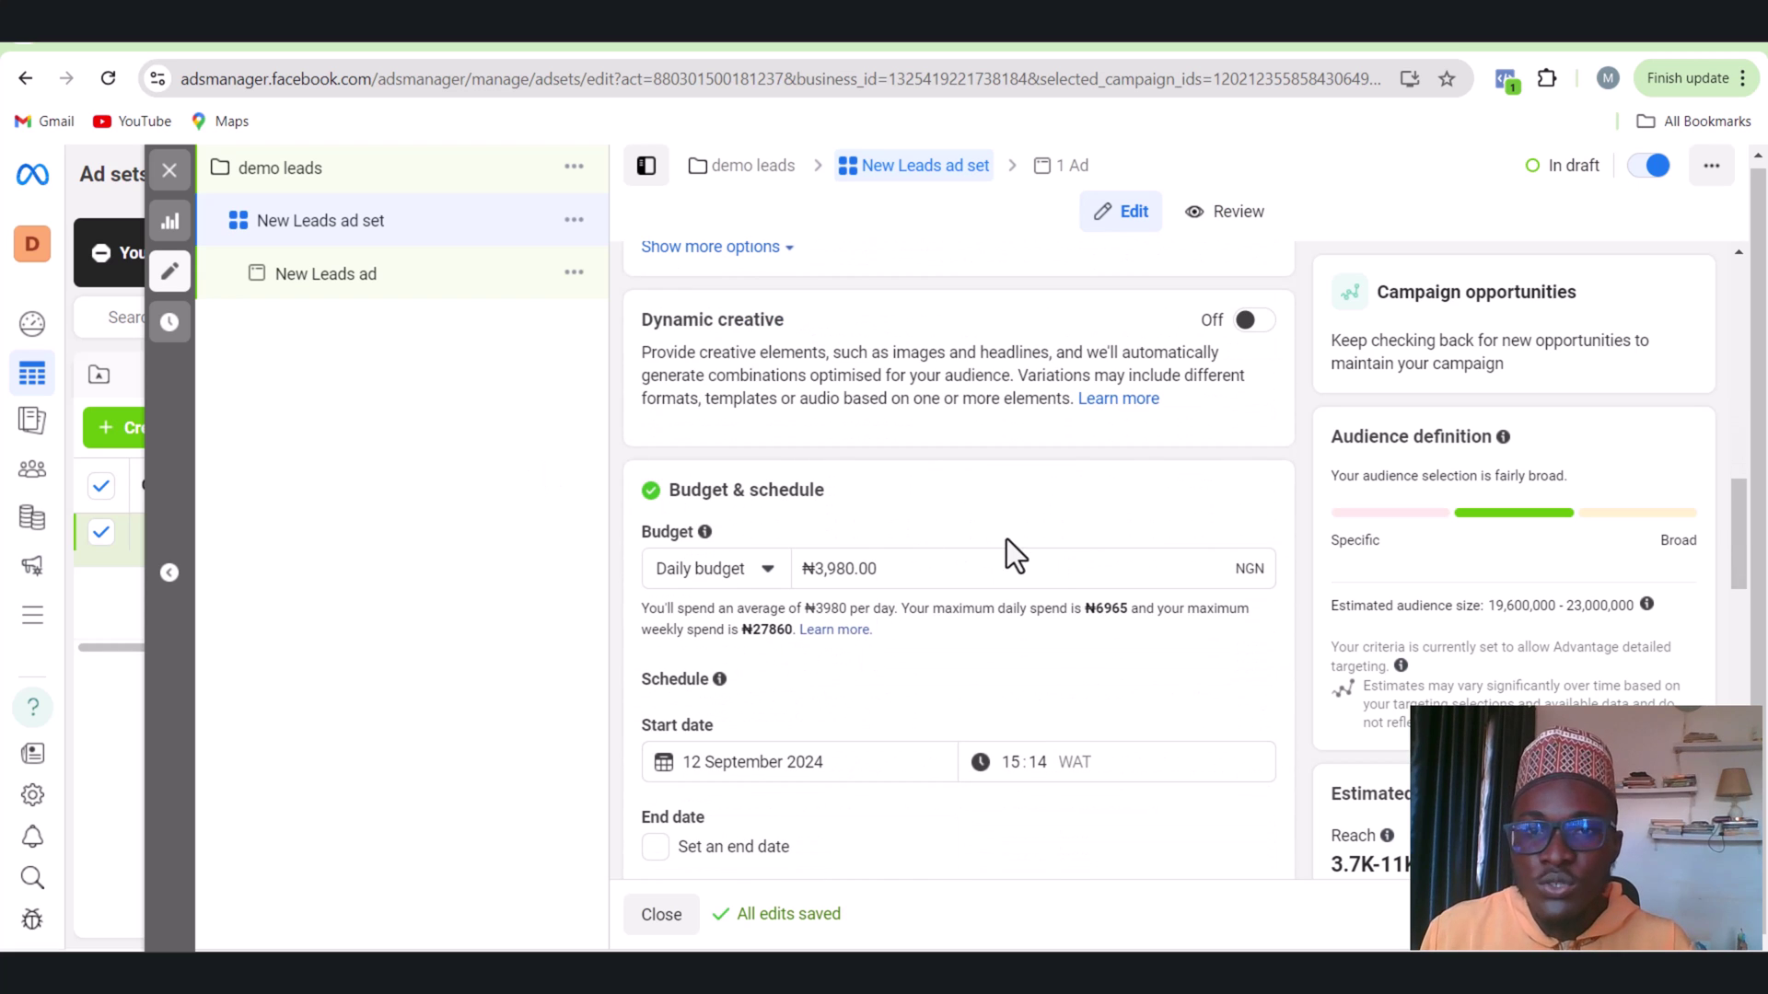
{"action": "left_click_drag", "start_coordinate": [939, 564], "coordinate": [710, 565]}
{"action": "left_click", "coordinate": [923, 586]}
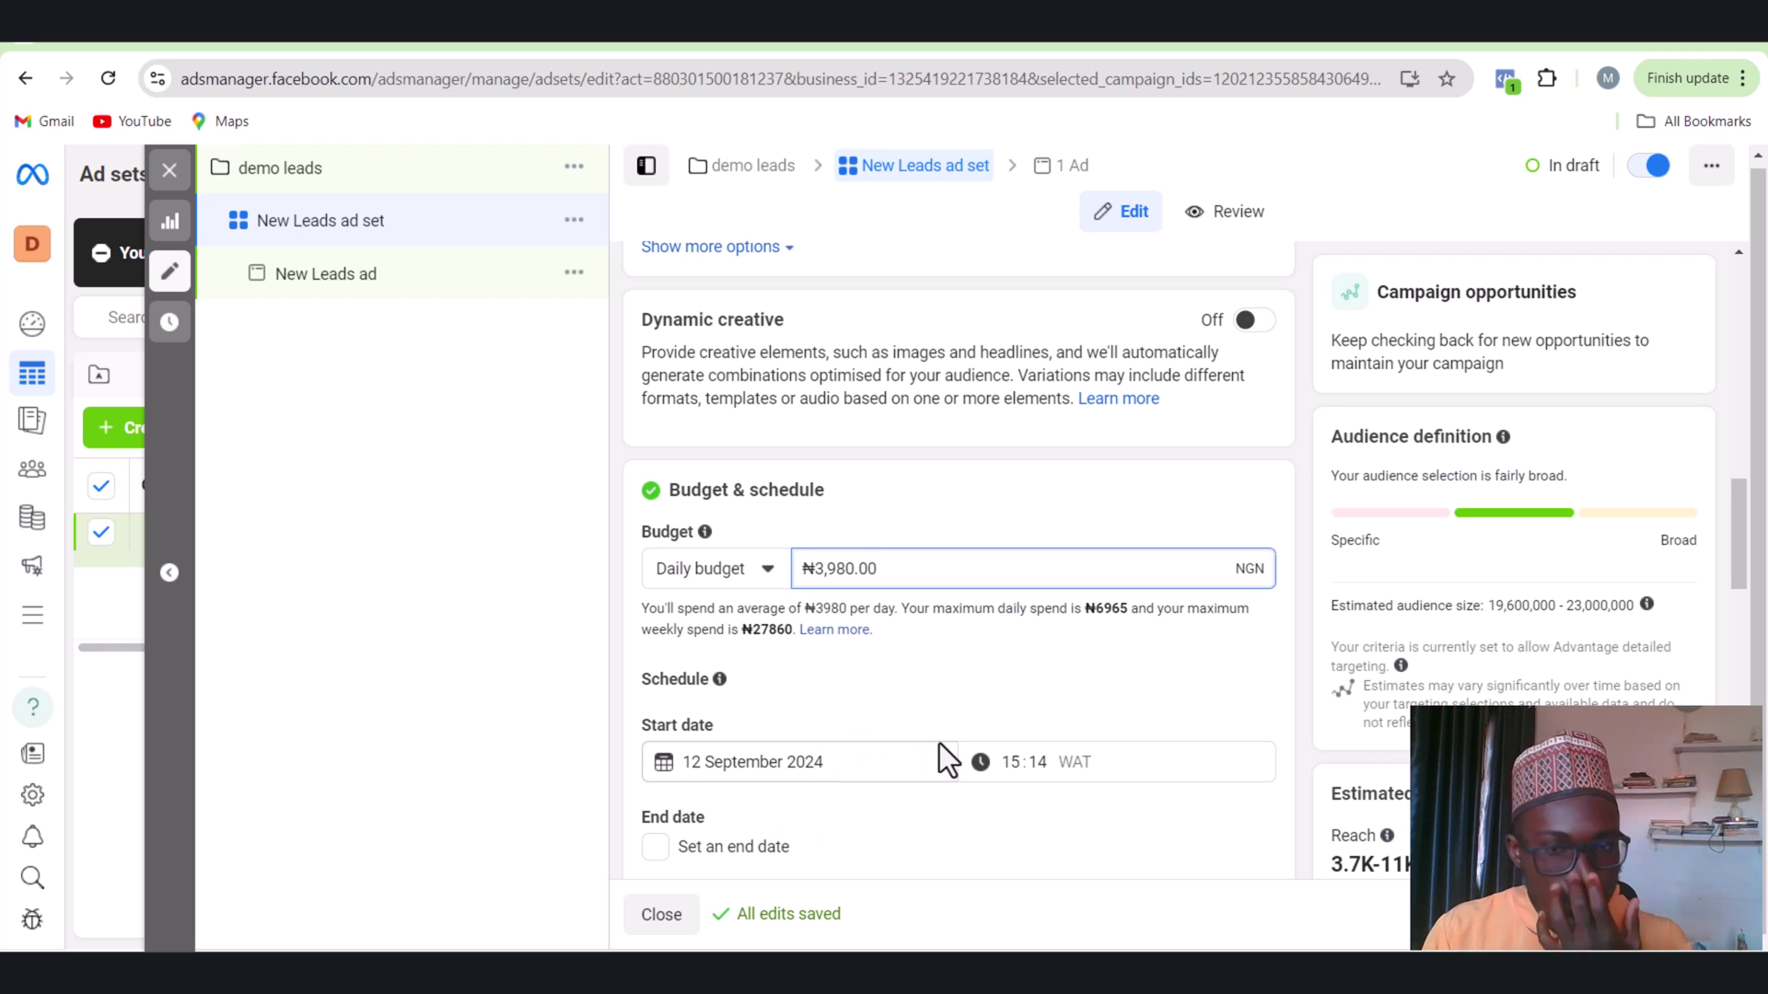
{"action": "scroll", "coordinate": [935, 743], "scroll_direction": "down", "scroll_amount": 3}
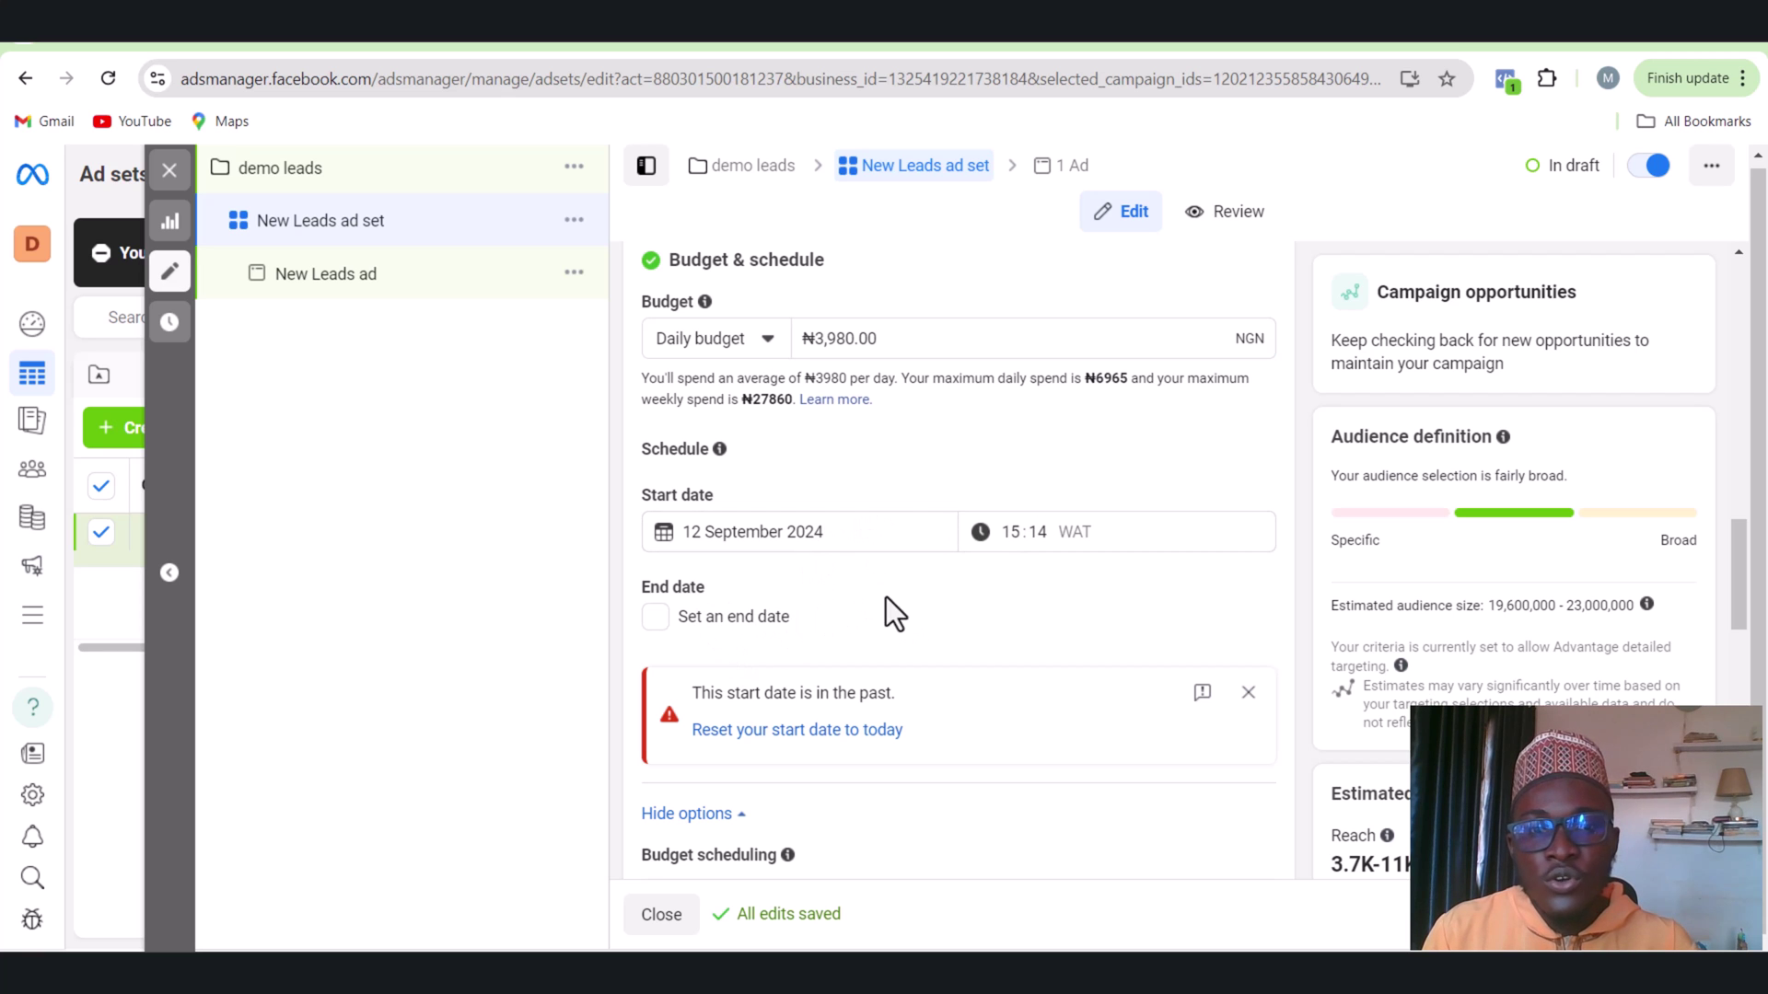
{"action": "scroll", "coordinate": [731, 571], "scroll_direction": "down", "scroll_amount": 4}
{"action": "scroll", "coordinate": [967, 561], "scroll_direction": "down", "scroll_amount": 10}
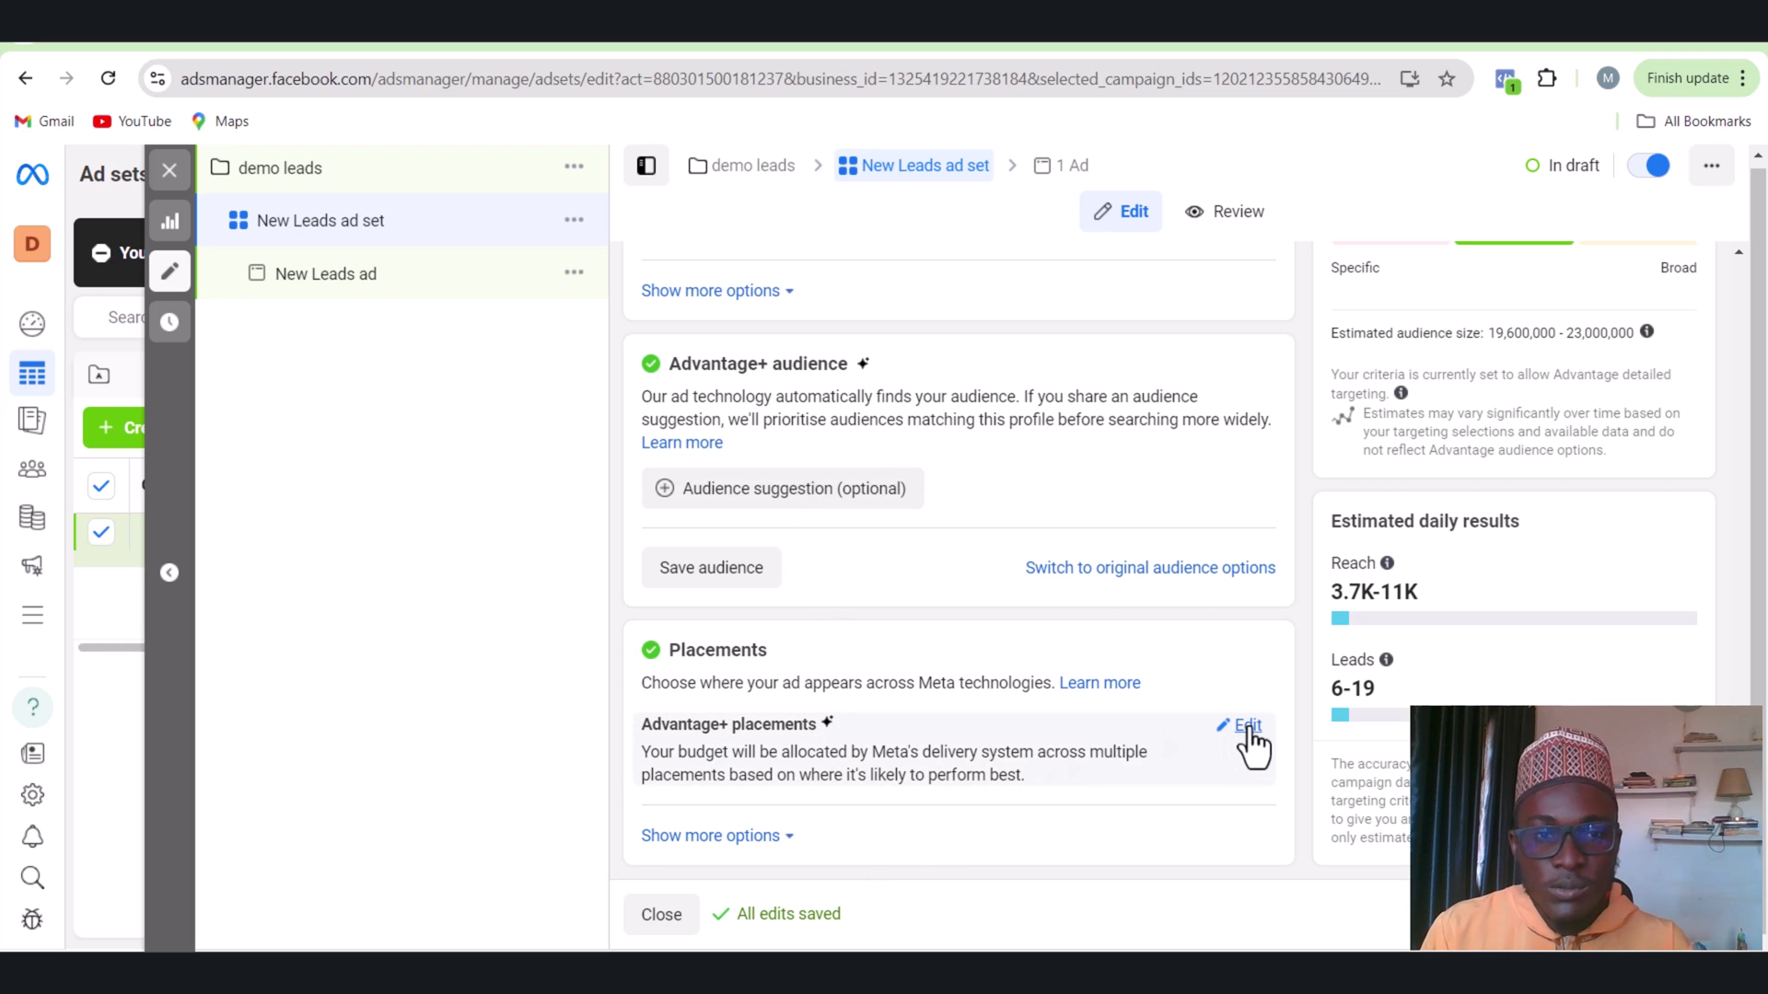
Change the ad set to manual placements and exclude Audience Network from the platforms
{"action": "left_click", "coordinate": [1247, 726]}
{"action": "scroll", "coordinate": [718, 660], "scroll_direction": "down", "scroll_amount": 1}
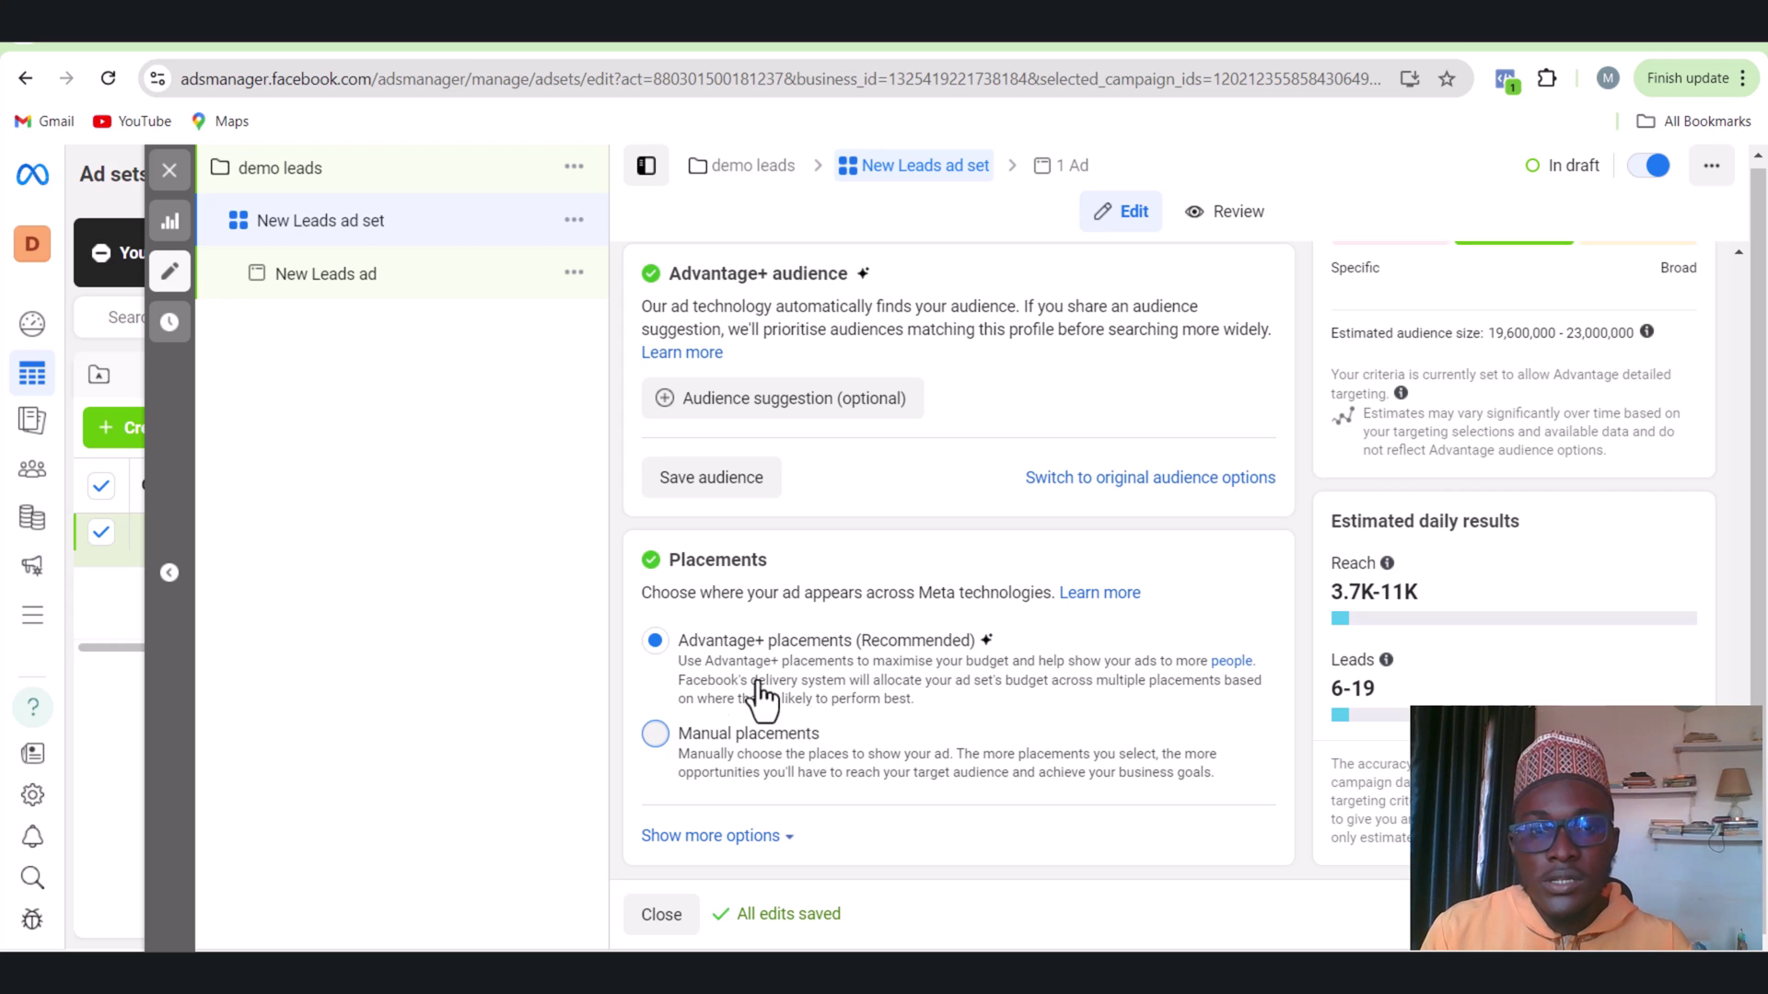
{"action": "left_click", "coordinate": [654, 734]}
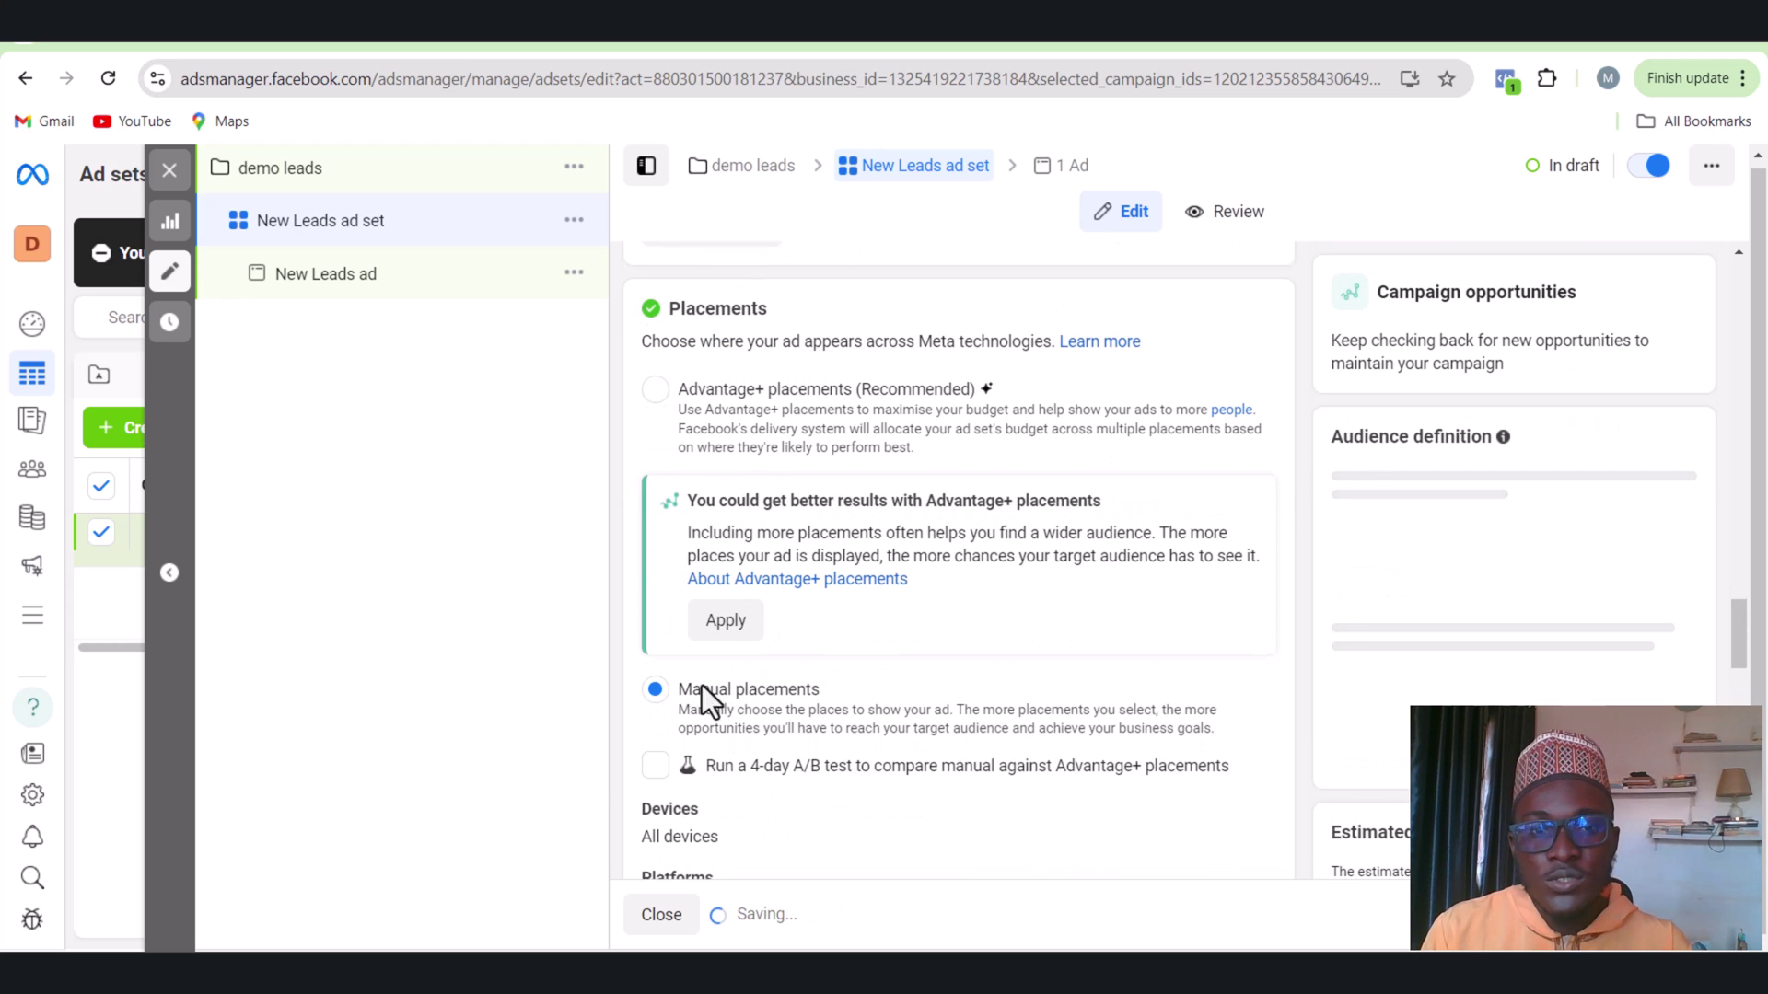
{"action": "scroll", "coordinate": [737, 677], "scroll_direction": "down", "scroll_amount": 3}
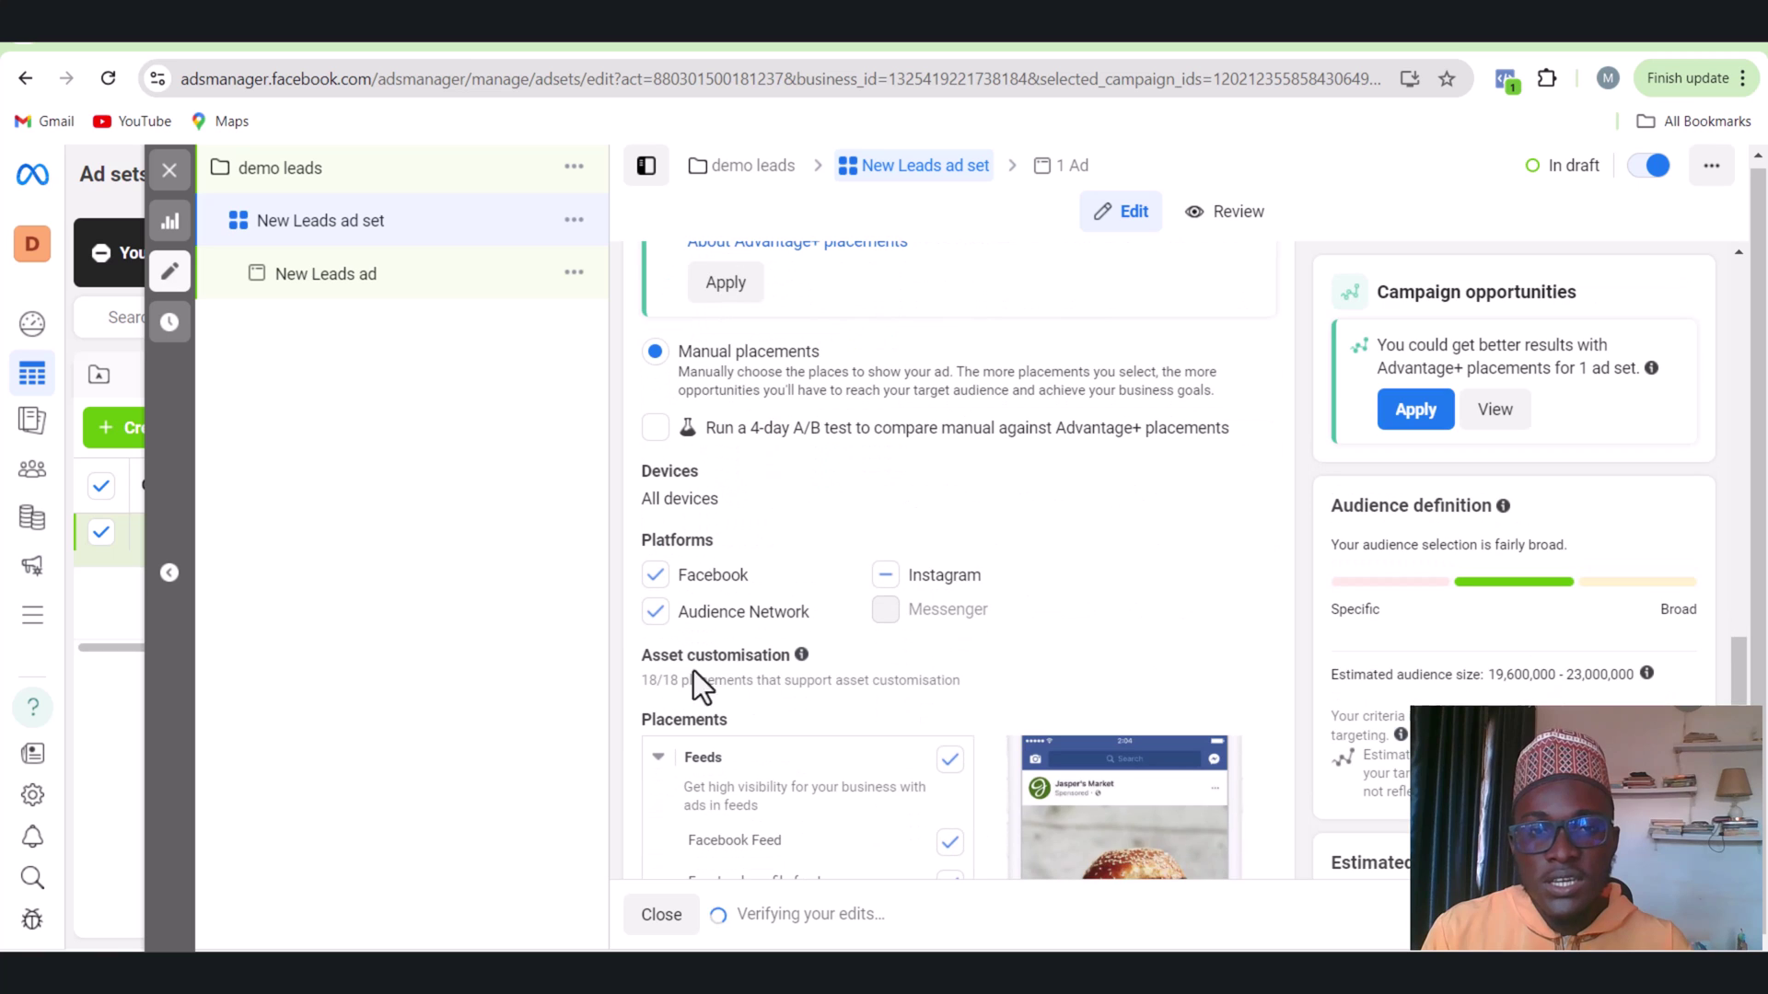
{"action": "left_click", "coordinate": [656, 613]}
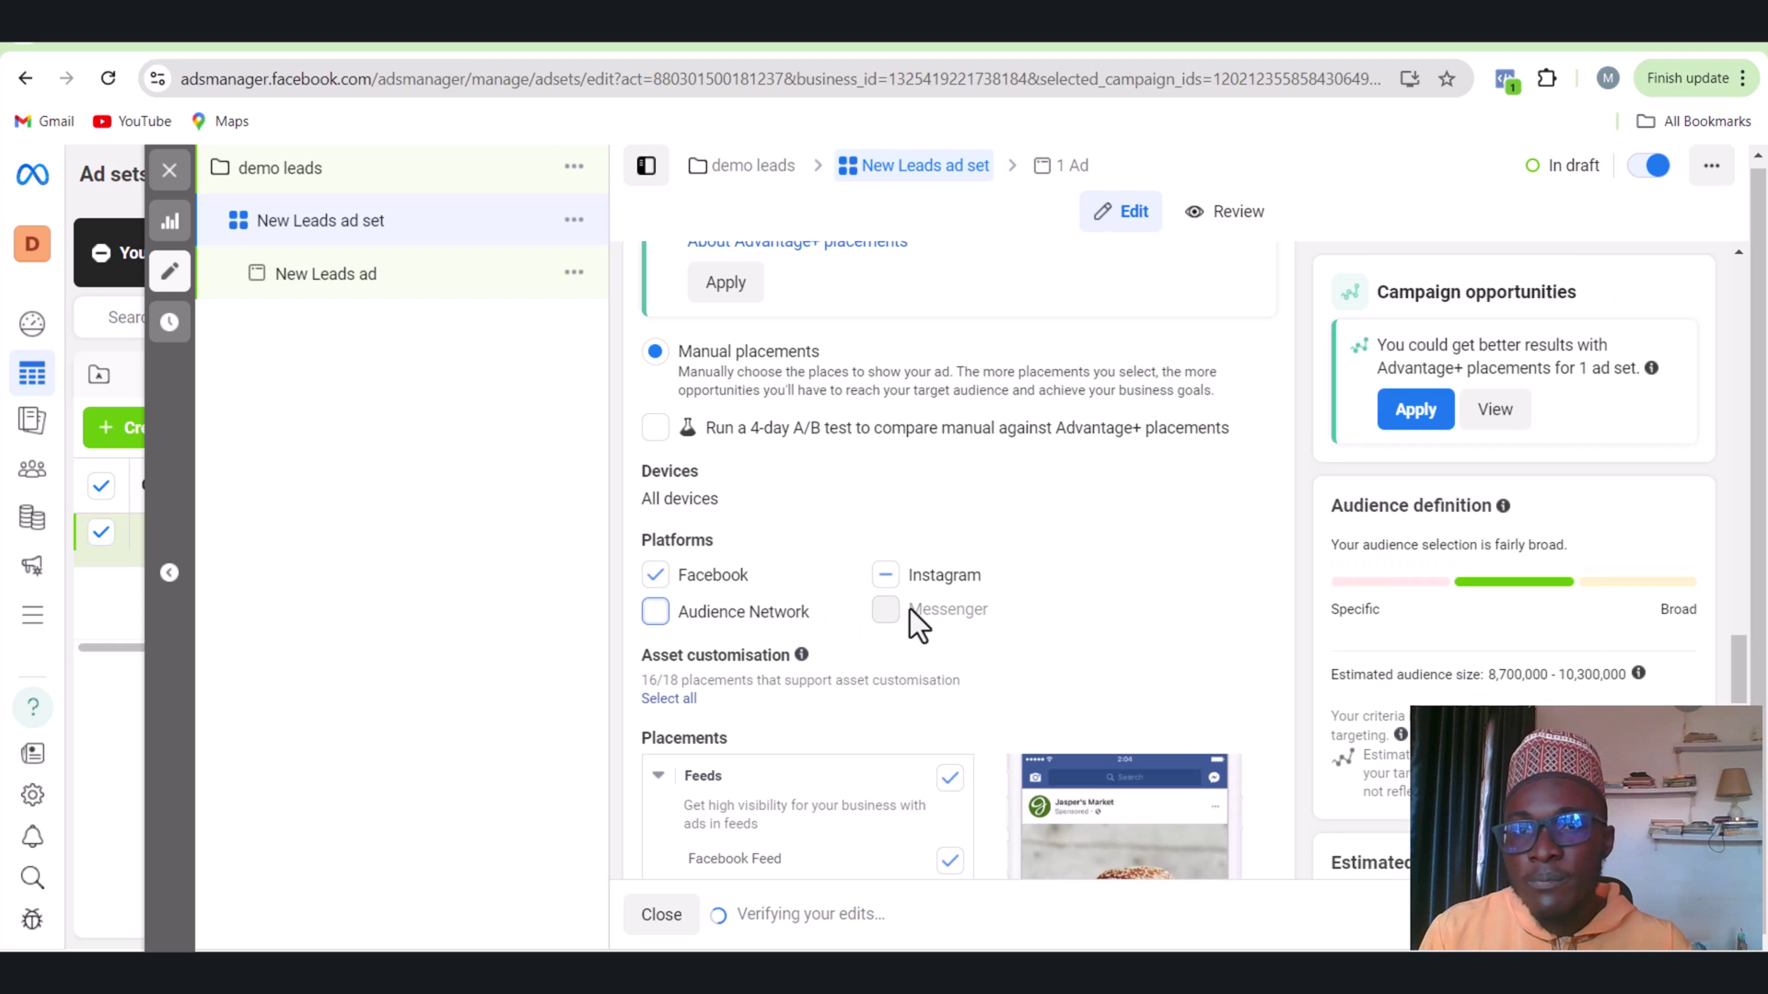
Review the feed placements and exclude Facebook Marketplace from them
{"action": "scroll", "coordinate": [783, 658], "scroll_direction": "down", "scroll_amount": 2}
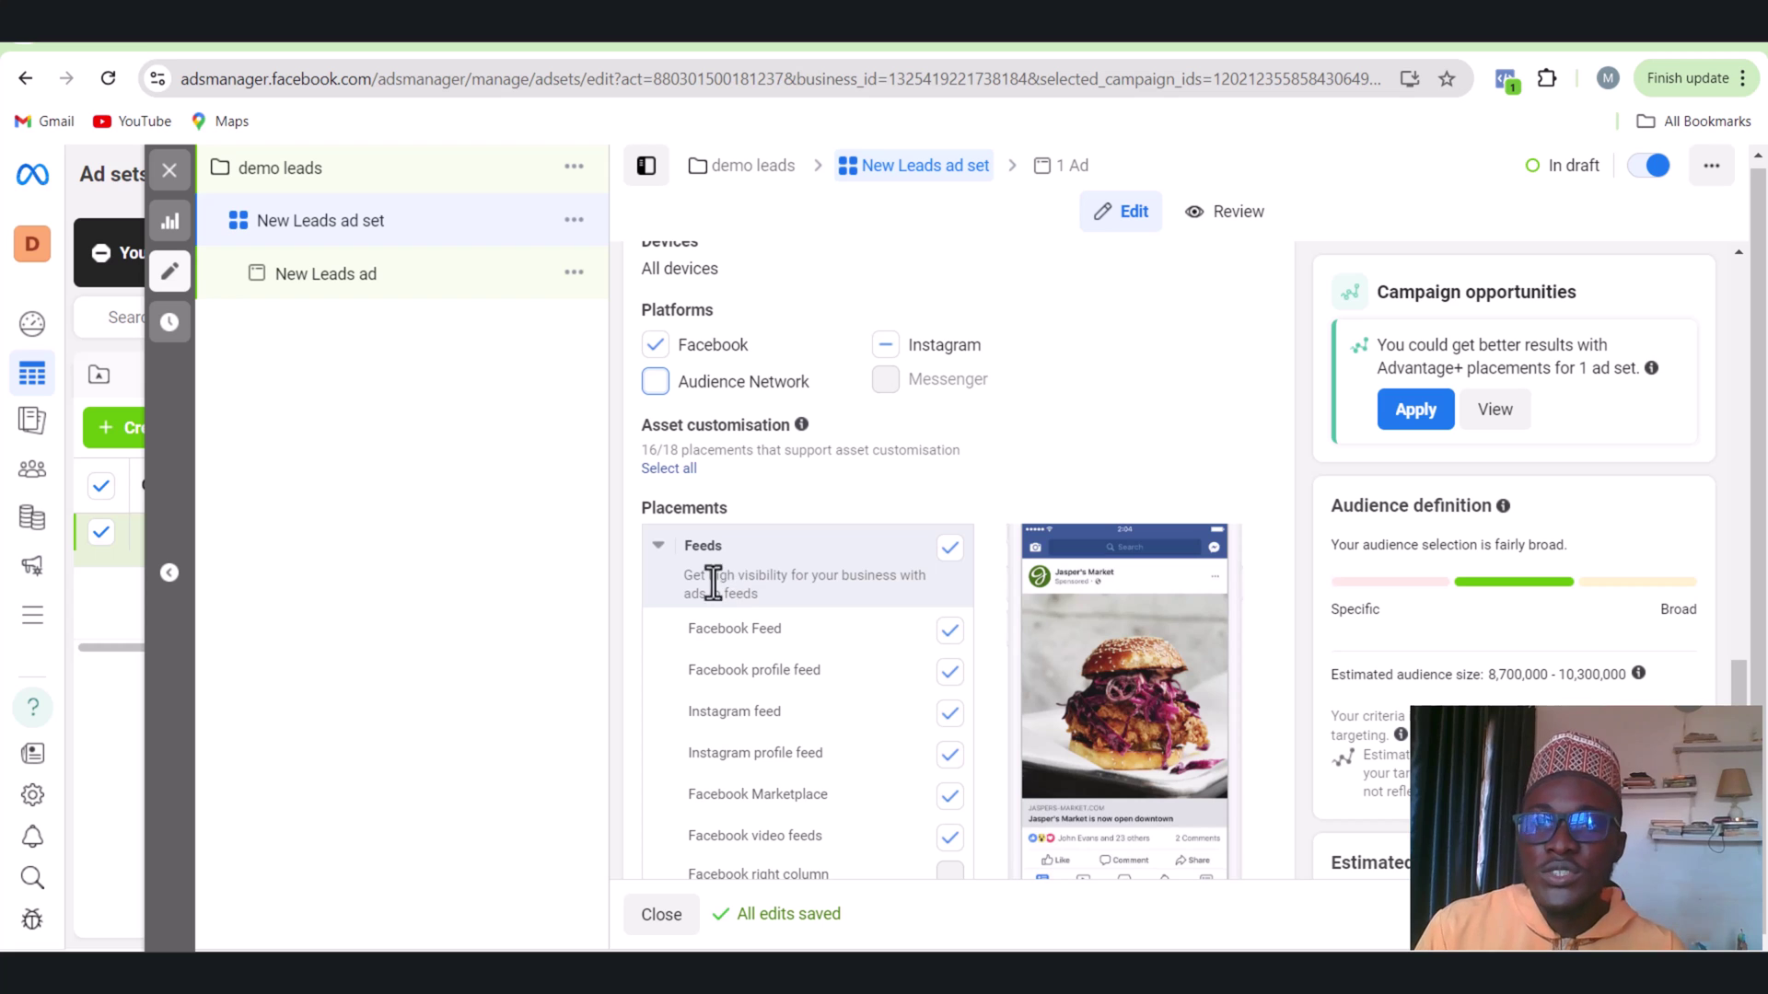
{"action": "scroll", "coordinate": [725, 589], "scroll_direction": "down", "scroll_amount": 1}
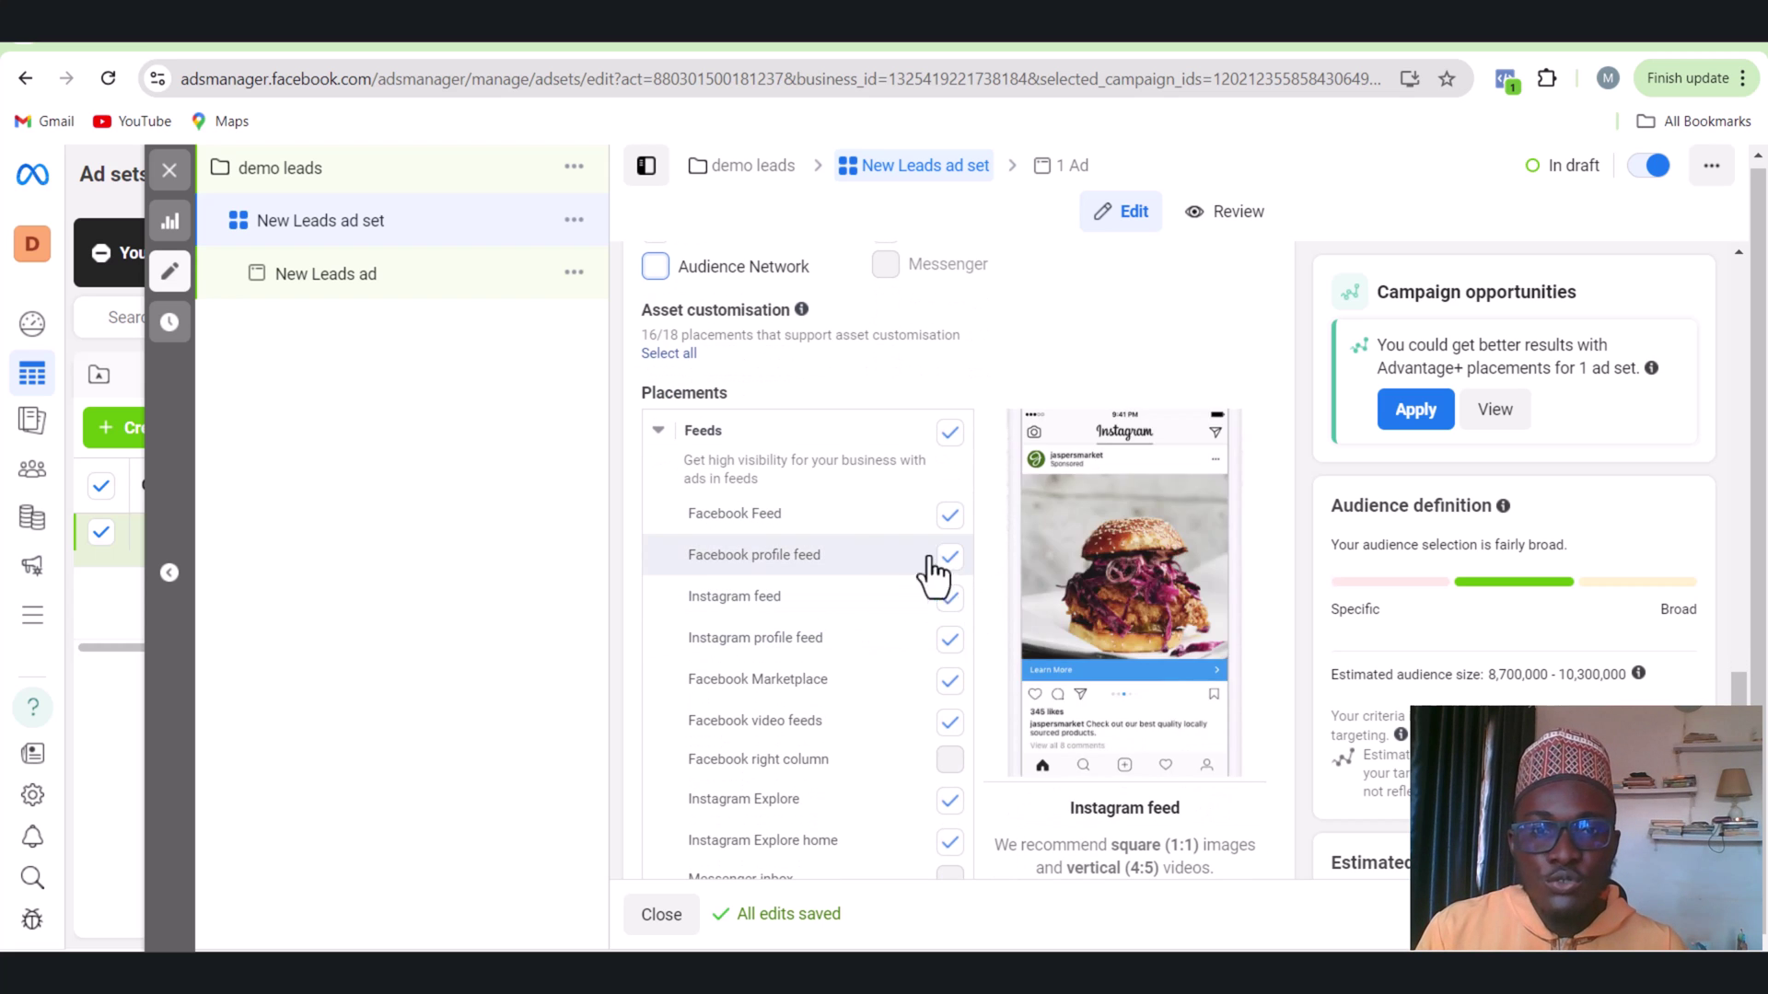
{"action": "scroll", "coordinate": [930, 698], "scroll_direction": "down", "scroll_amount": 2}
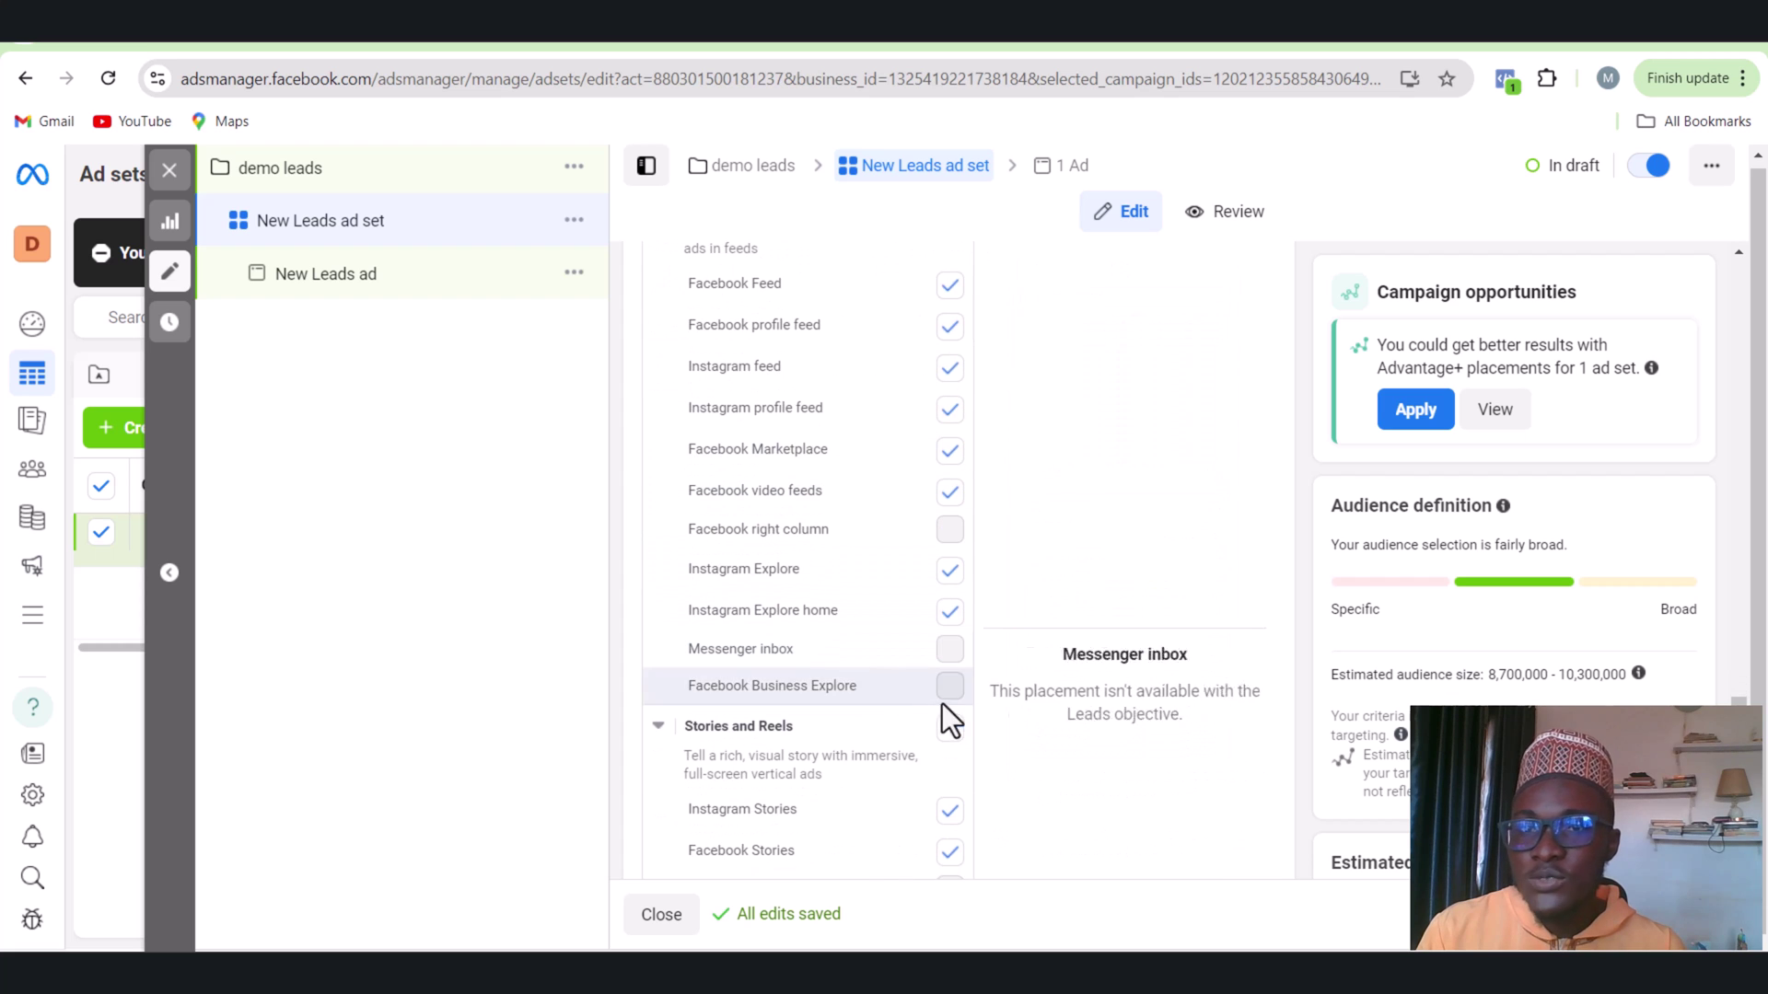
{"action": "scroll", "coordinate": [893, 516], "scroll_direction": "up", "scroll_amount": 2}
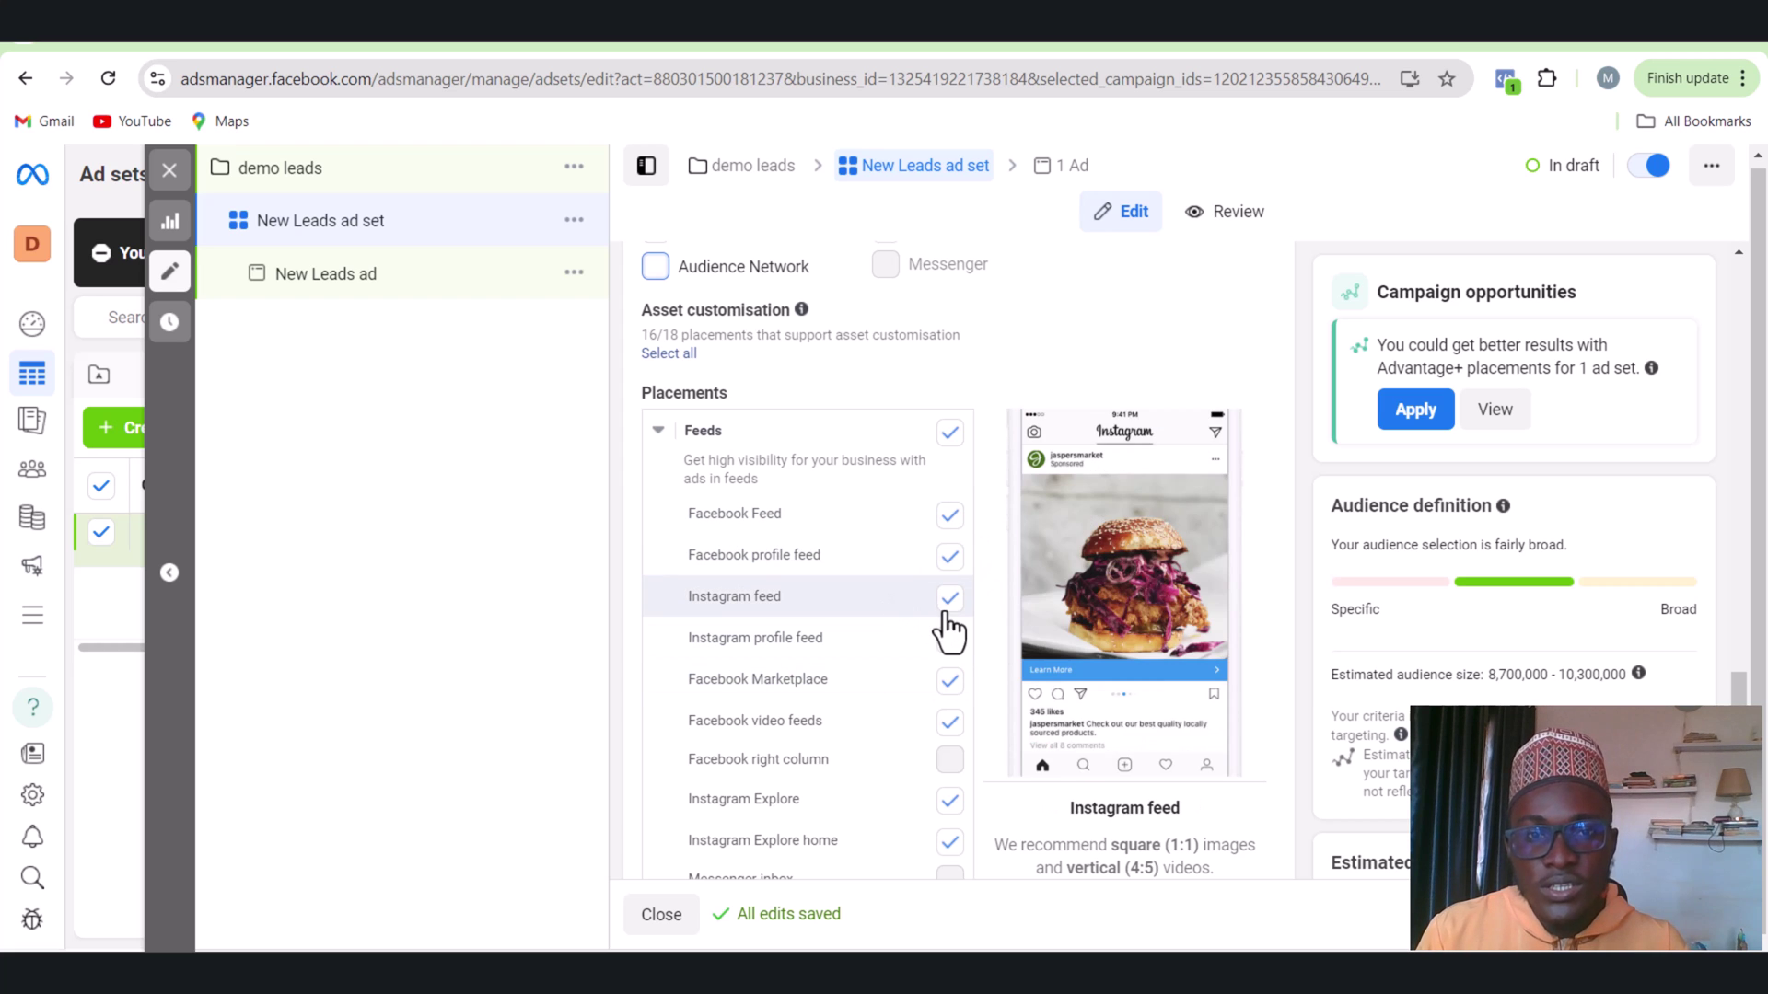
{"action": "scroll", "coordinate": [948, 638], "scroll_direction": "down", "scroll_amount": 2}
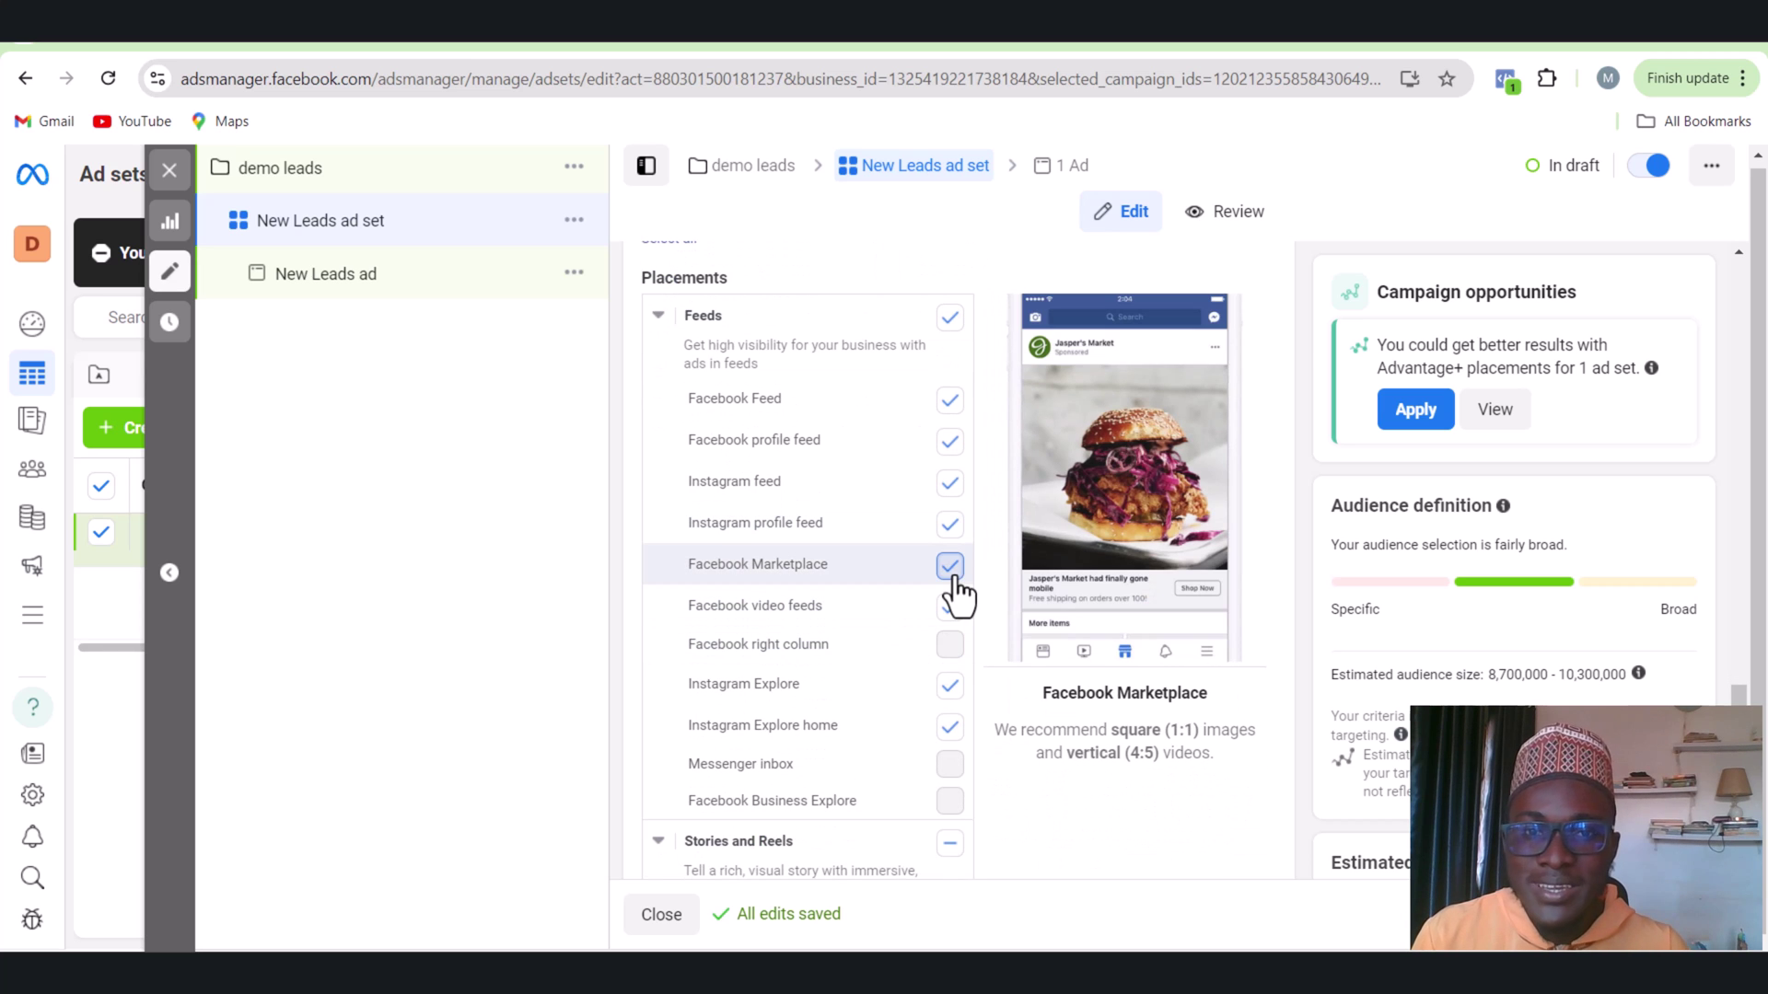
{"action": "left_click", "coordinate": [764, 568]}
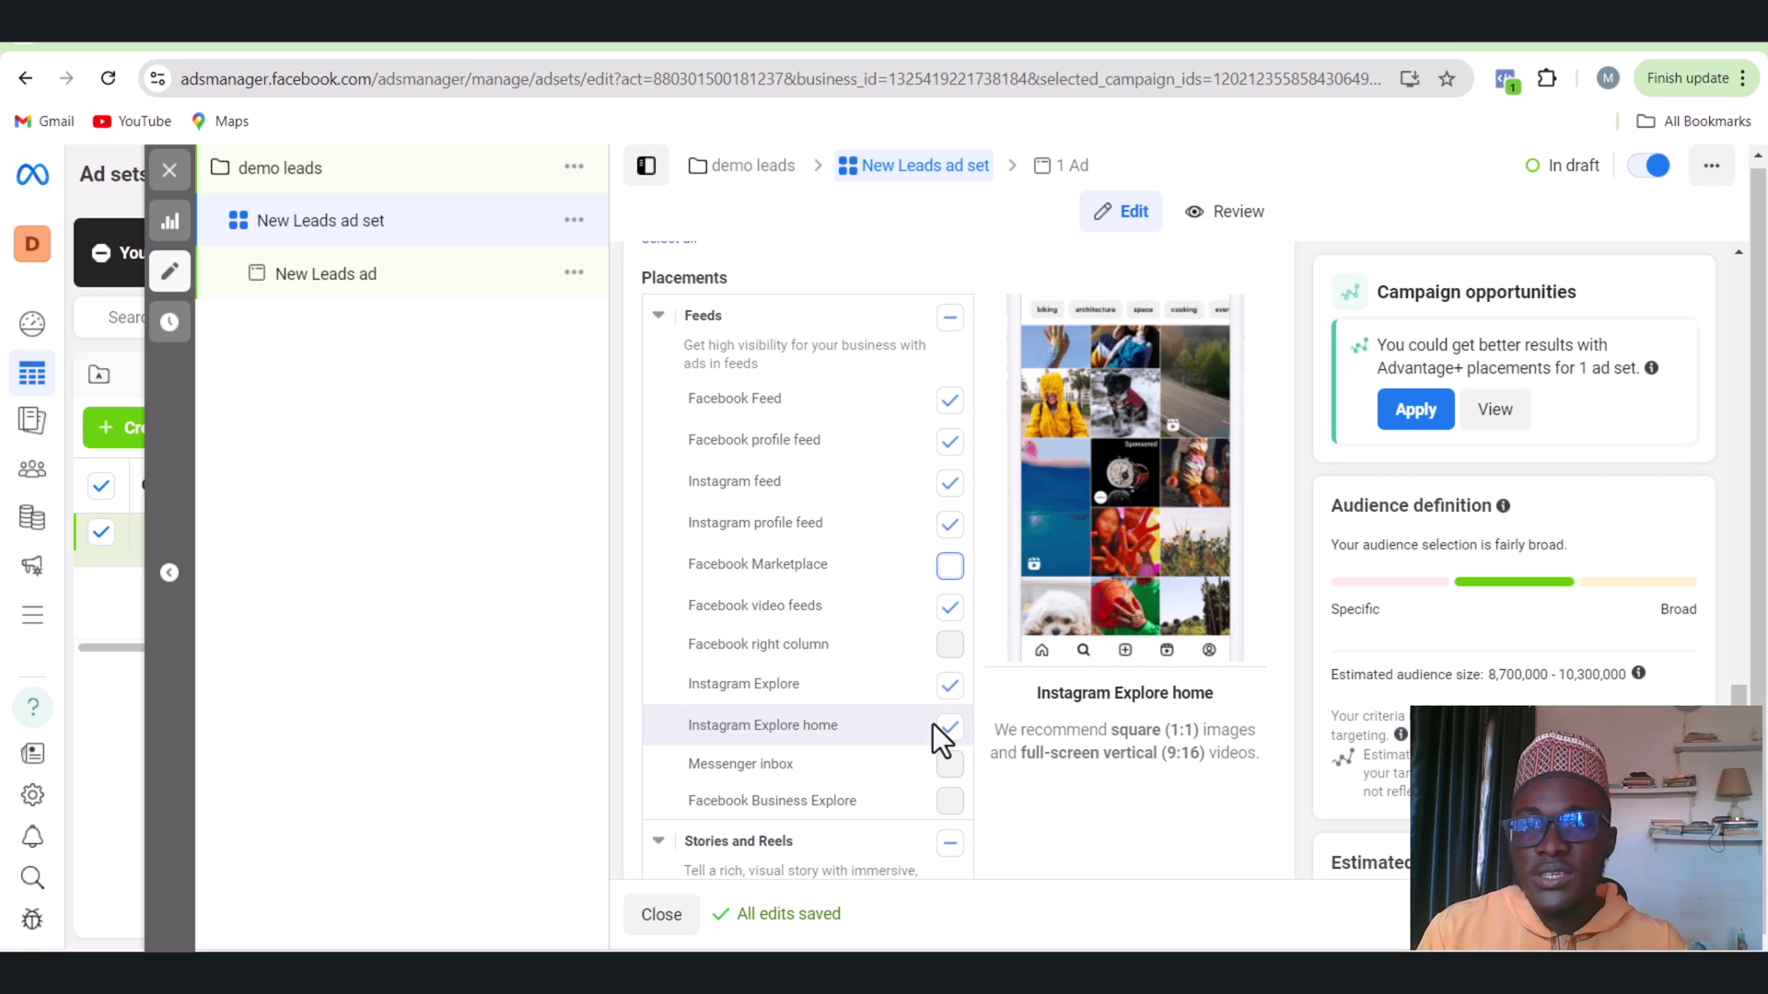
Exclude Instagram Stories, Facebook Stories and Instagram profile reels from the Stories and Reels placements
{"action": "scroll", "coordinate": [949, 728], "scroll_direction": "down", "scroll_amount": 2}
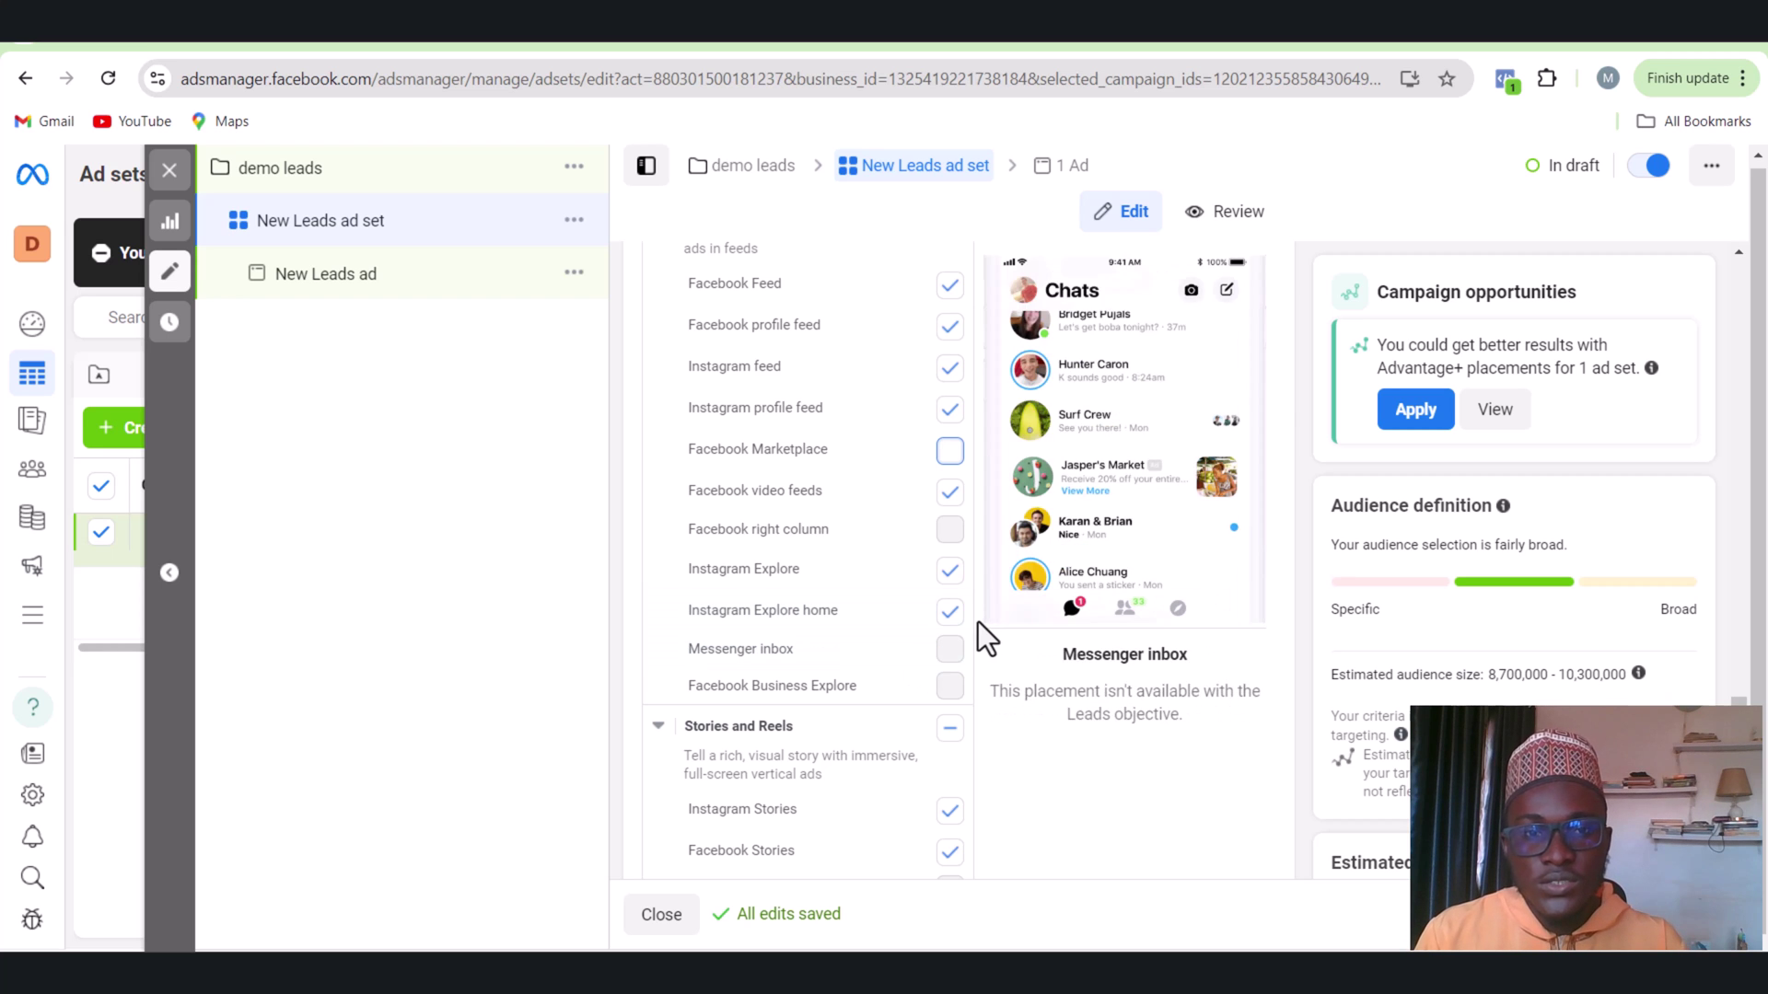
{"action": "scroll", "coordinate": [934, 700], "scroll_direction": "down", "scroll_amount": 4}
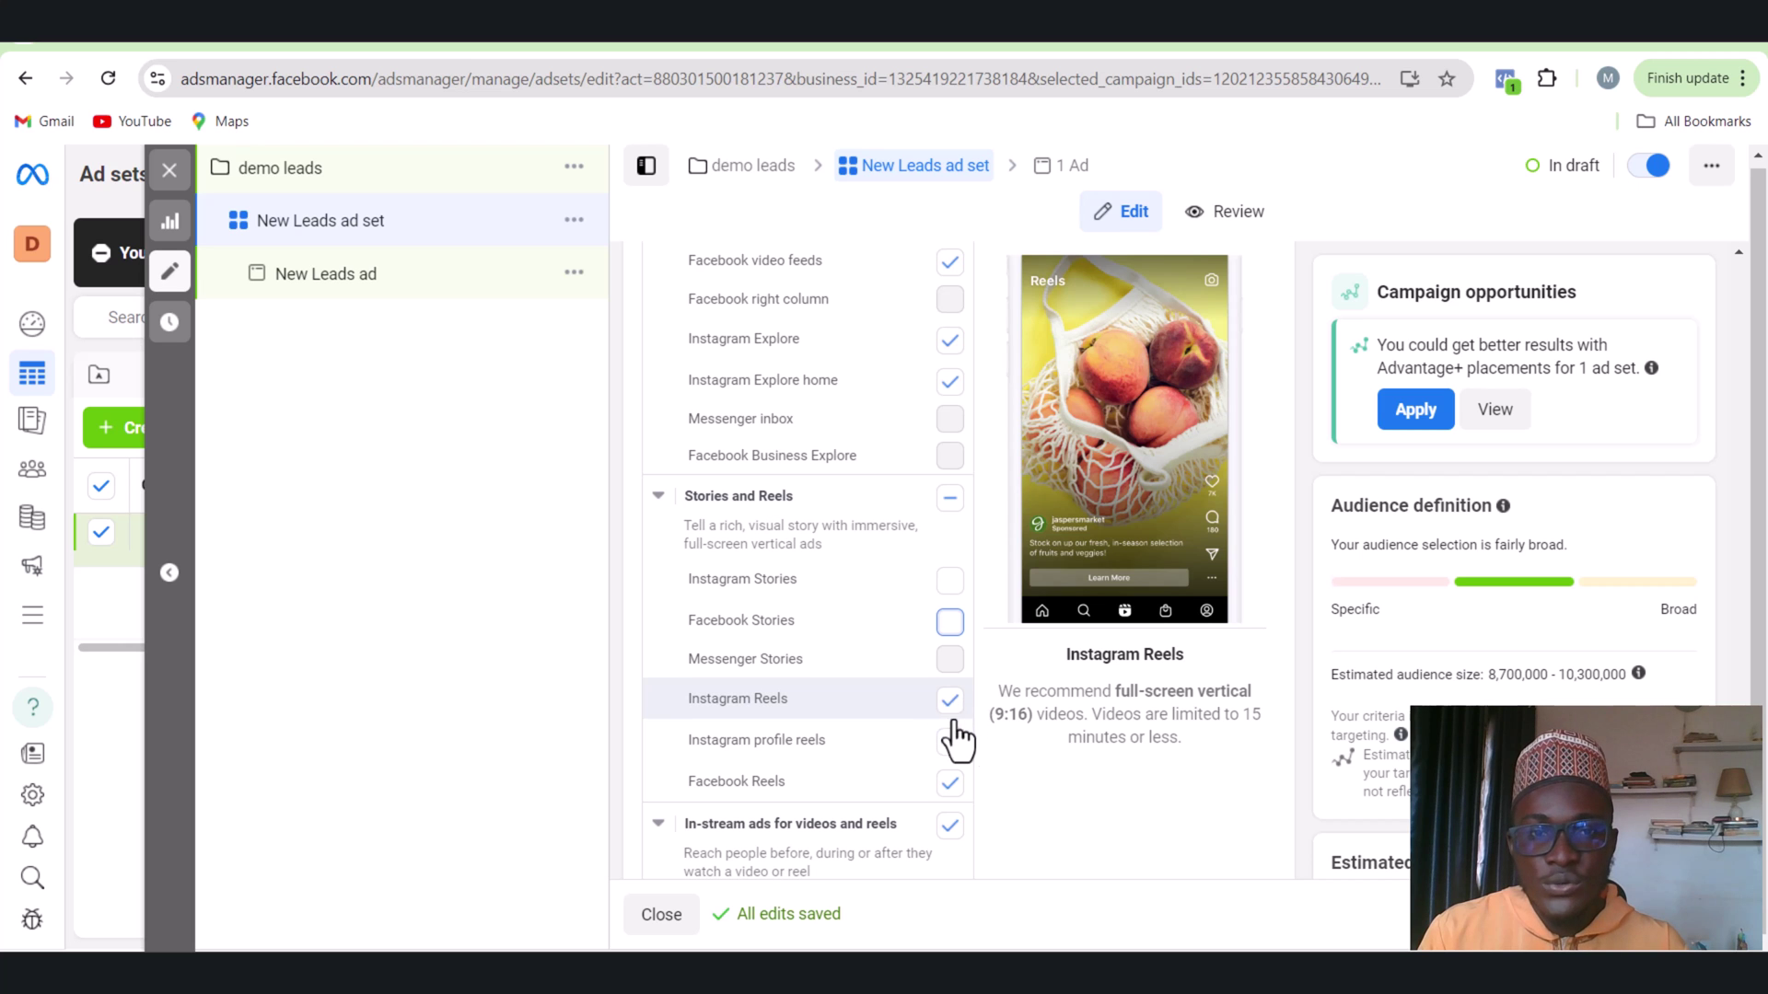
{"action": "scroll", "coordinate": [966, 709], "scroll_direction": "down", "scroll_amount": 1}
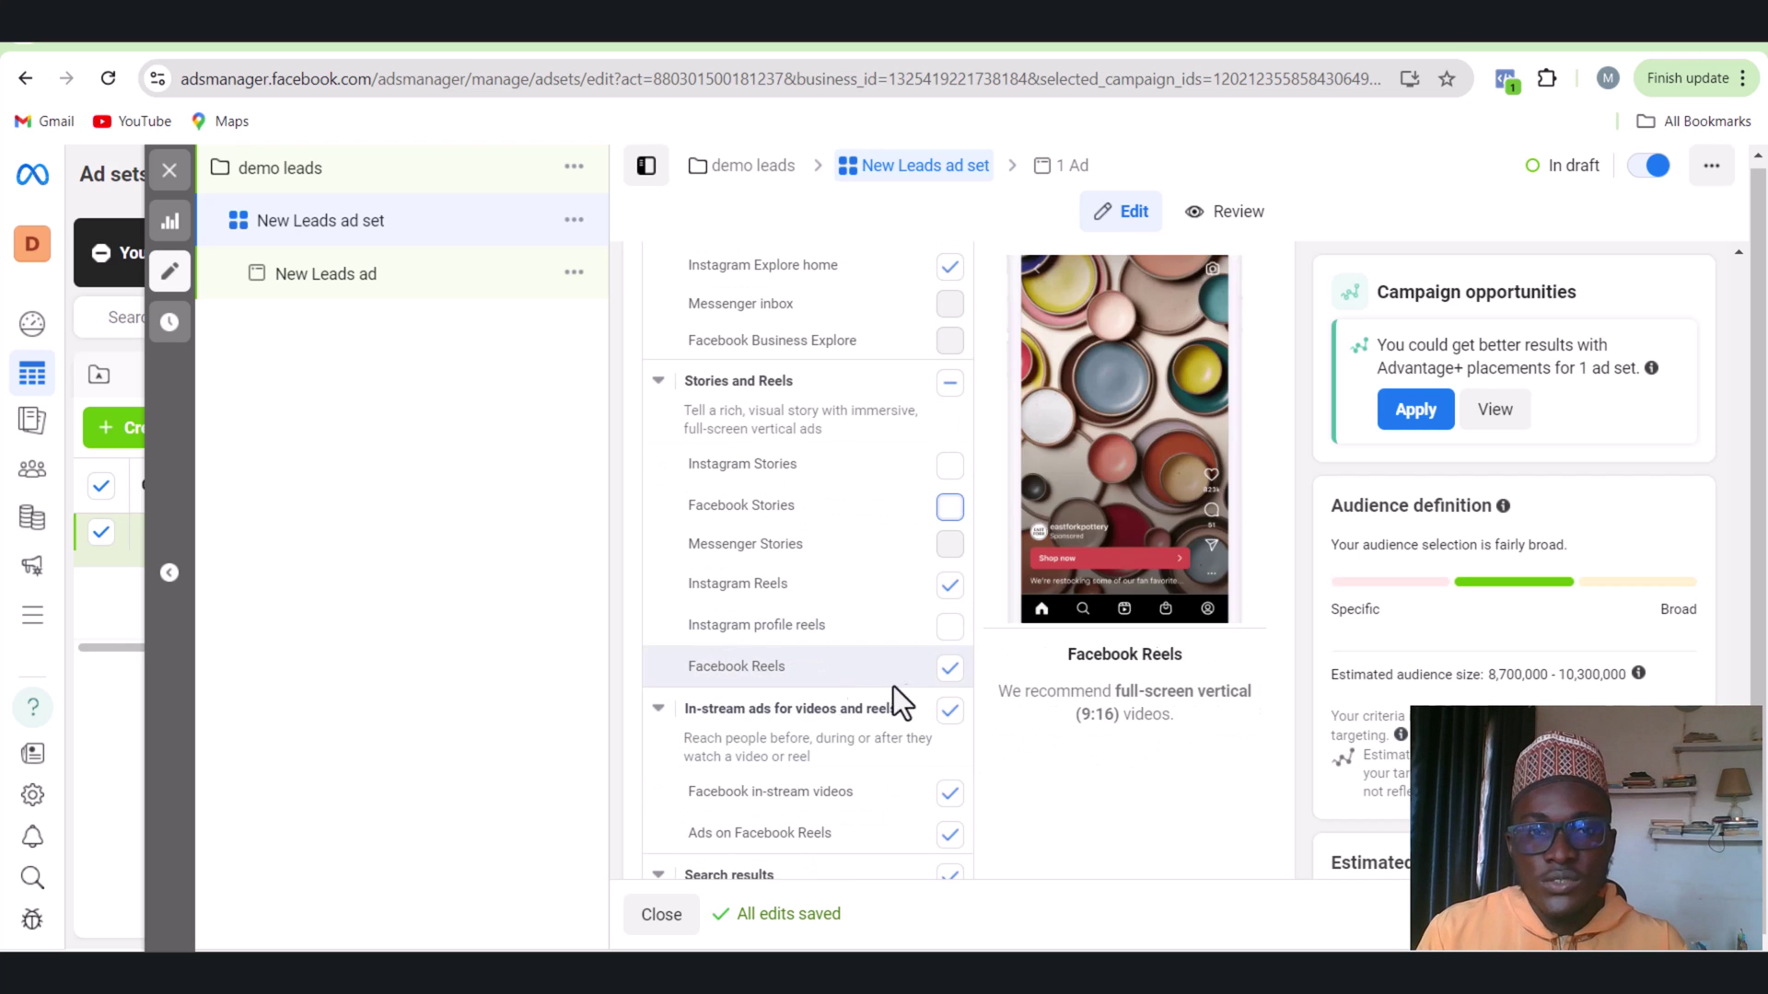
Exclude all in-stream ads for videos and reels and all search results placements, and check the remaining placement selection
{"action": "scroll", "coordinate": [877, 718], "scroll_direction": "down", "scroll_amount": 1}
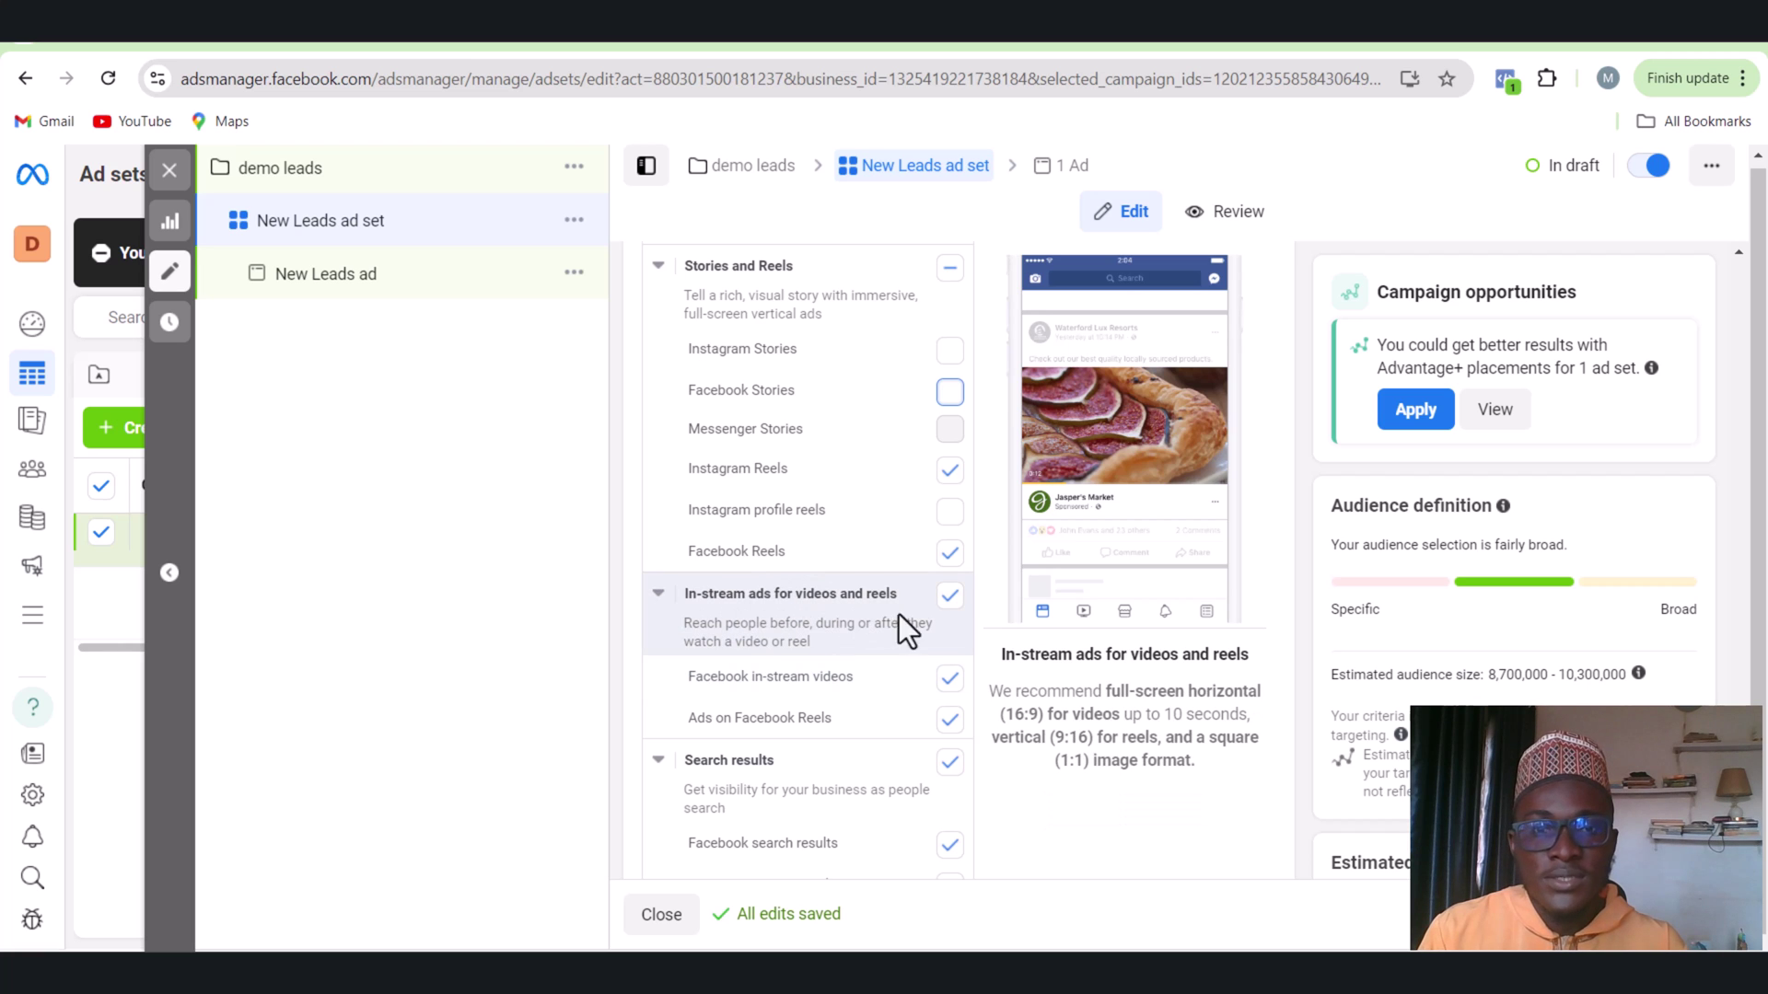
{"action": "left_click", "coordinate": [949, 676]}
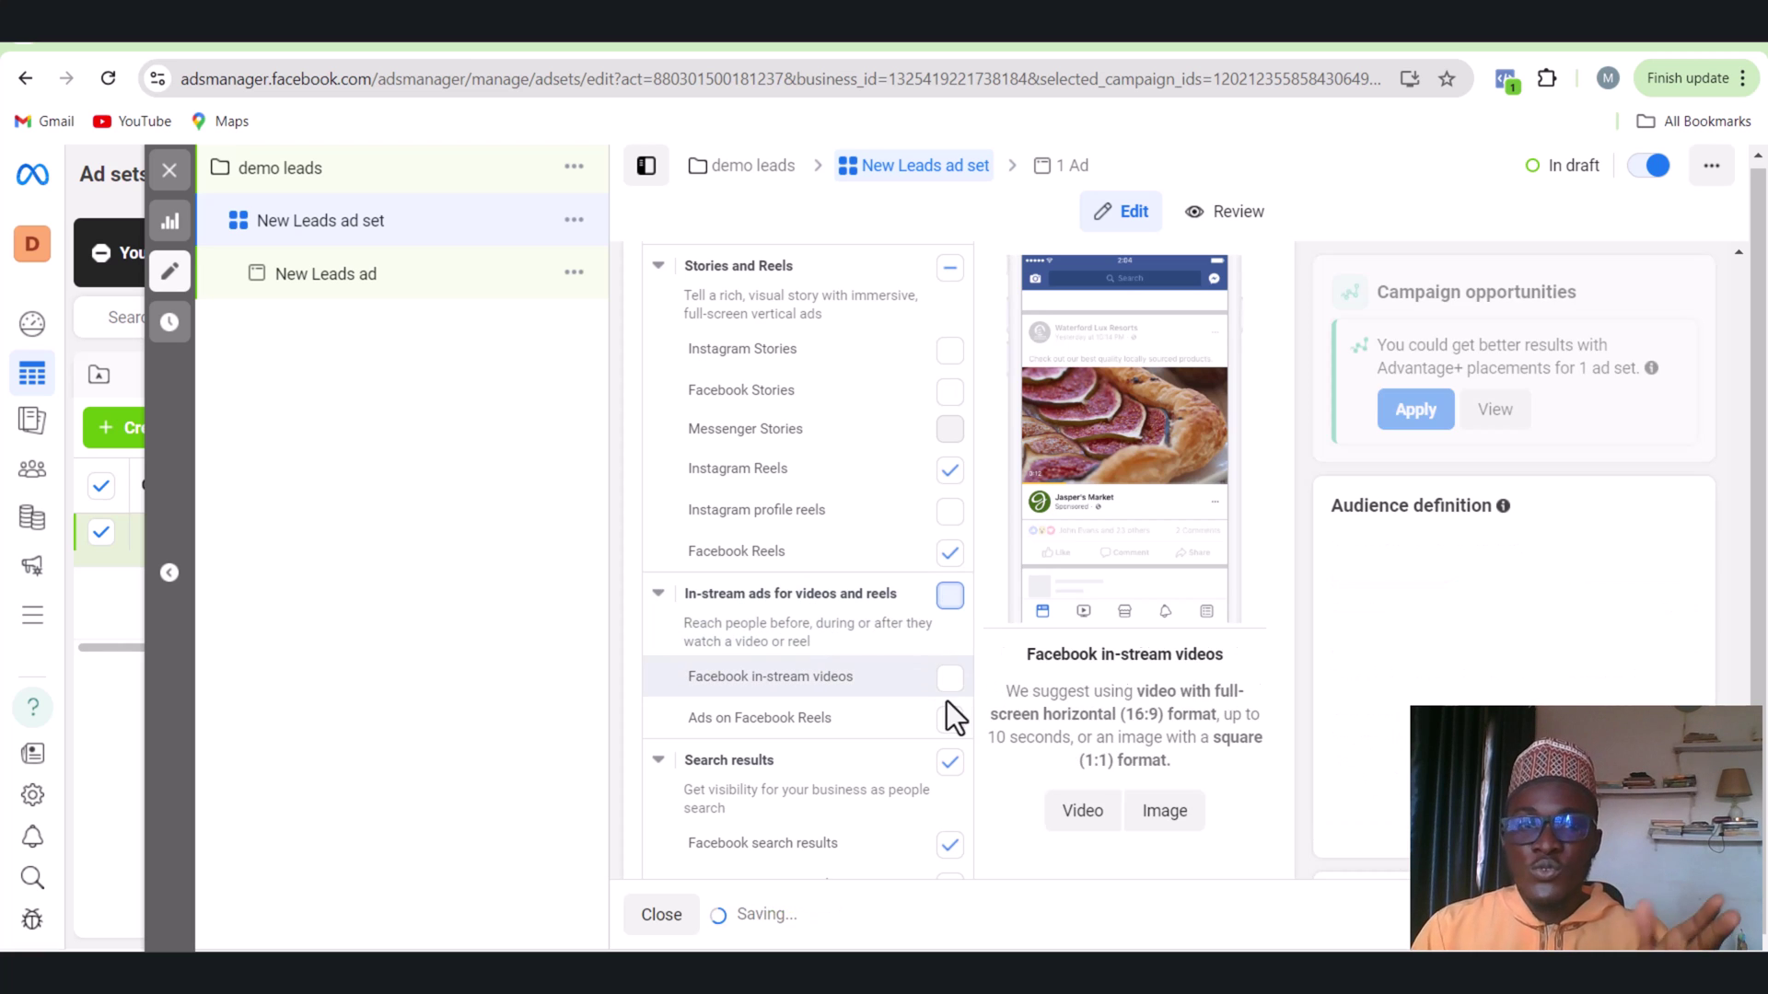
{"action": "scroll", "coordinate": [907, 721], "scroll_direction": "down", "scroll_amount": 1}
{"action": "scroll", "coordinate": [910, 722], "scroll_direction": "down", "scroll_amount": 3}
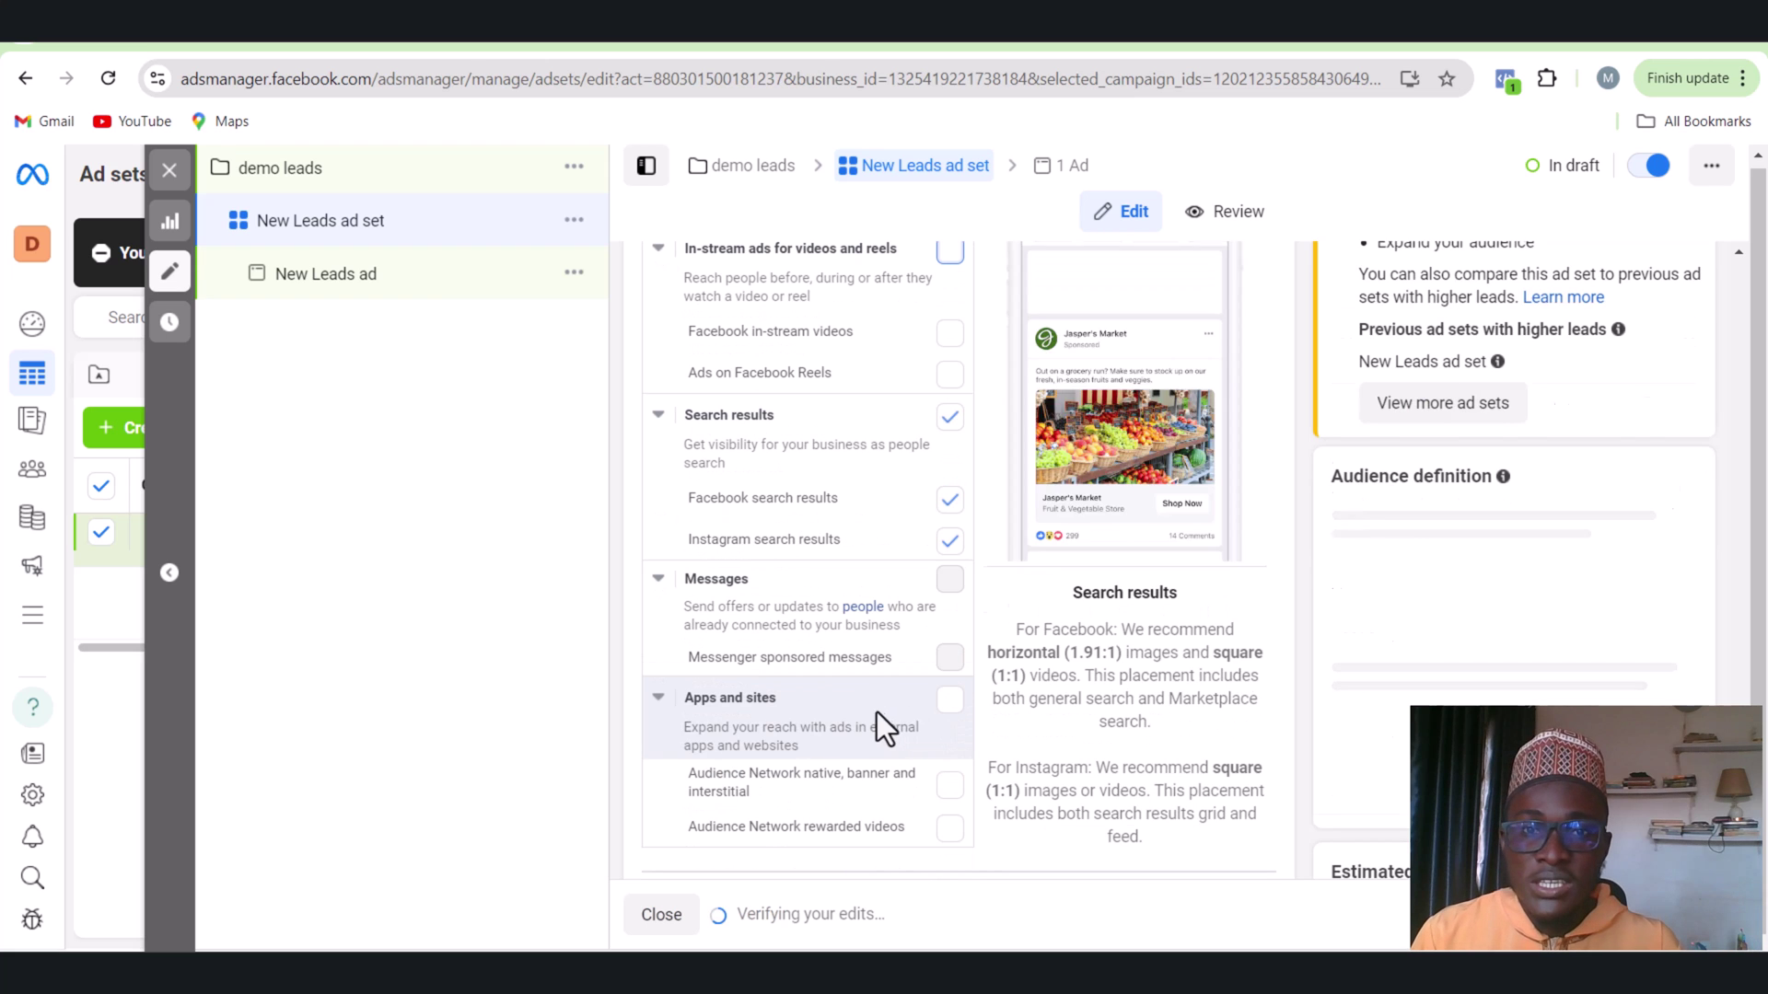
{"action": "scroll", "coordinate": [852, 525], "scroll_direction": "up", "scroll_amount": 1}
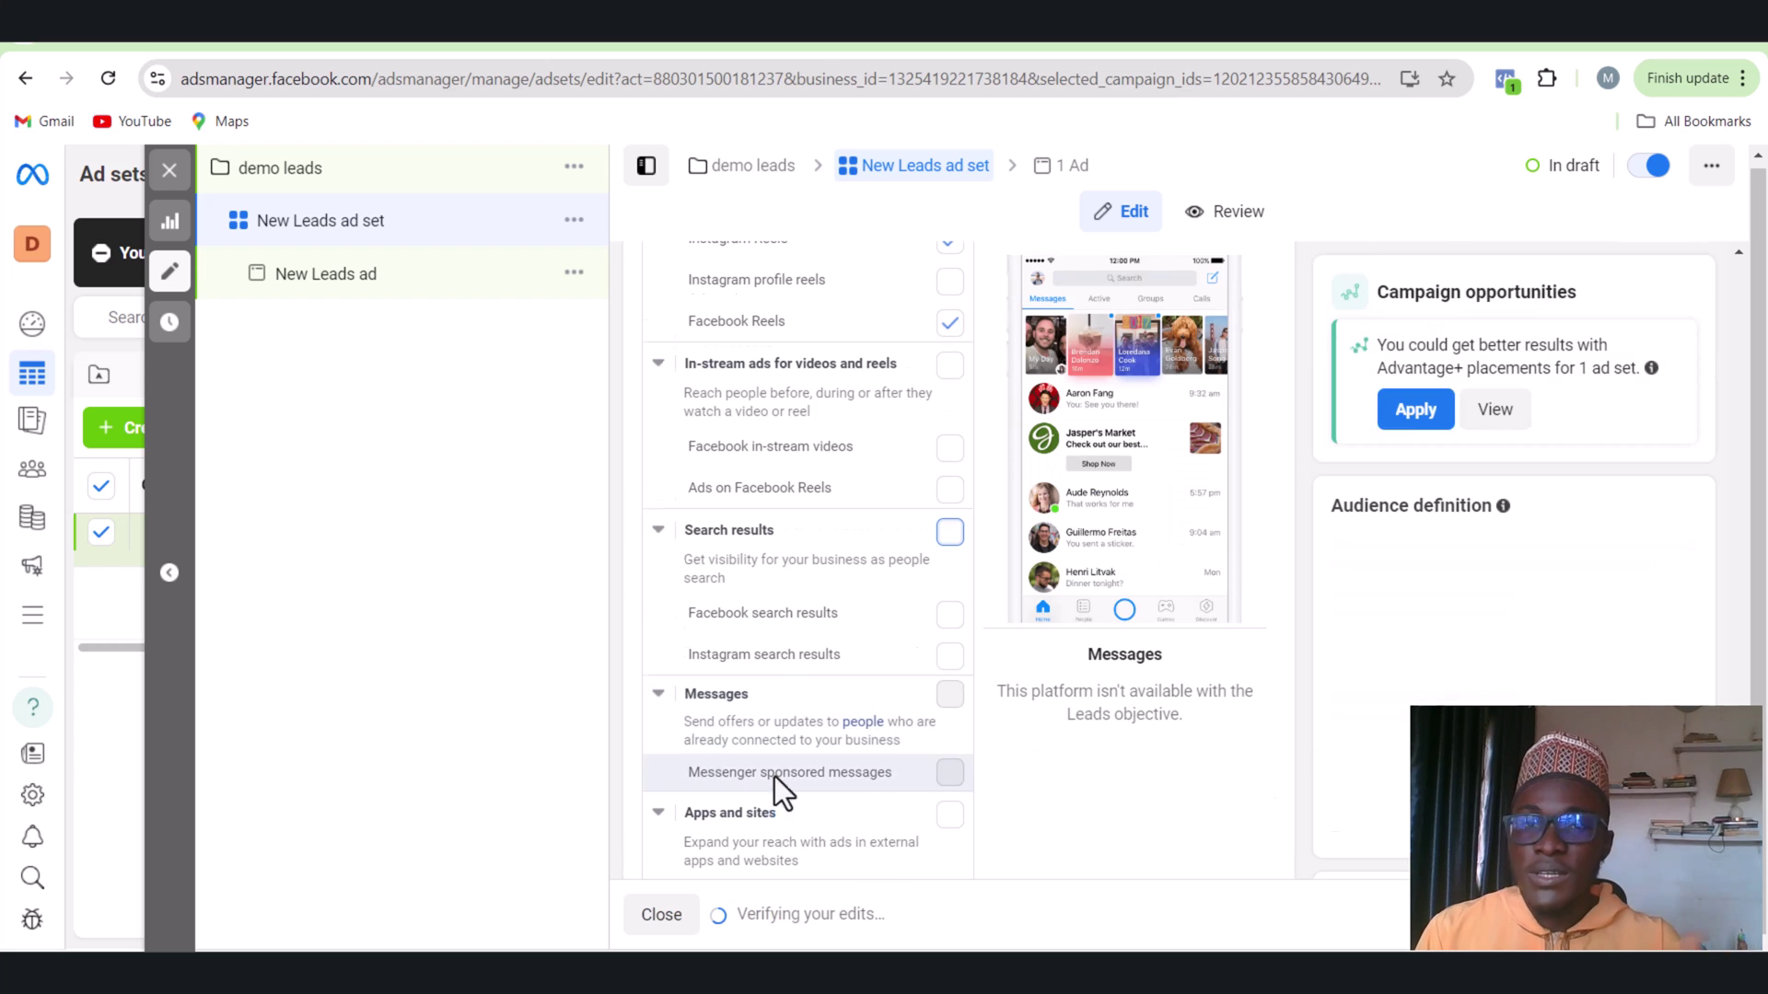
{"action": "scroll", "coordinate": [771, 807], "scroll_direction": "down", "scroll_amount": 3}
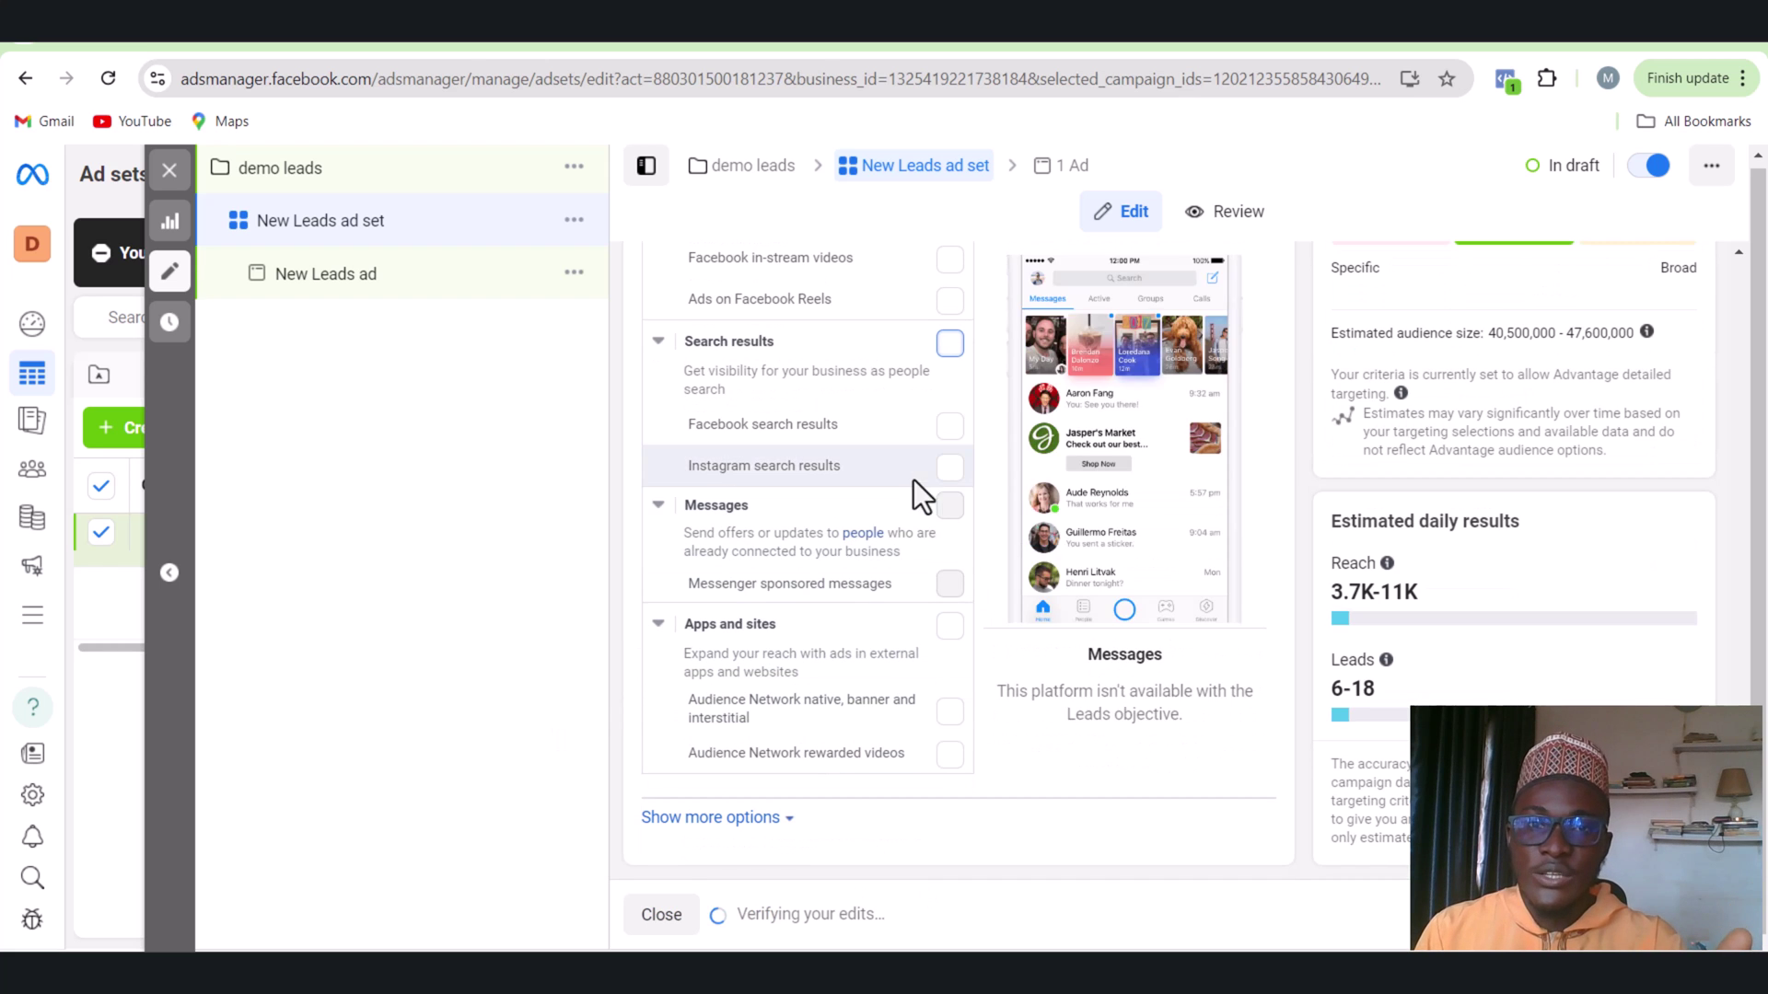
{"action": "scroll", "coordinate": [874, 504], "scroll_direction": "up", "scroll_amount": 10}
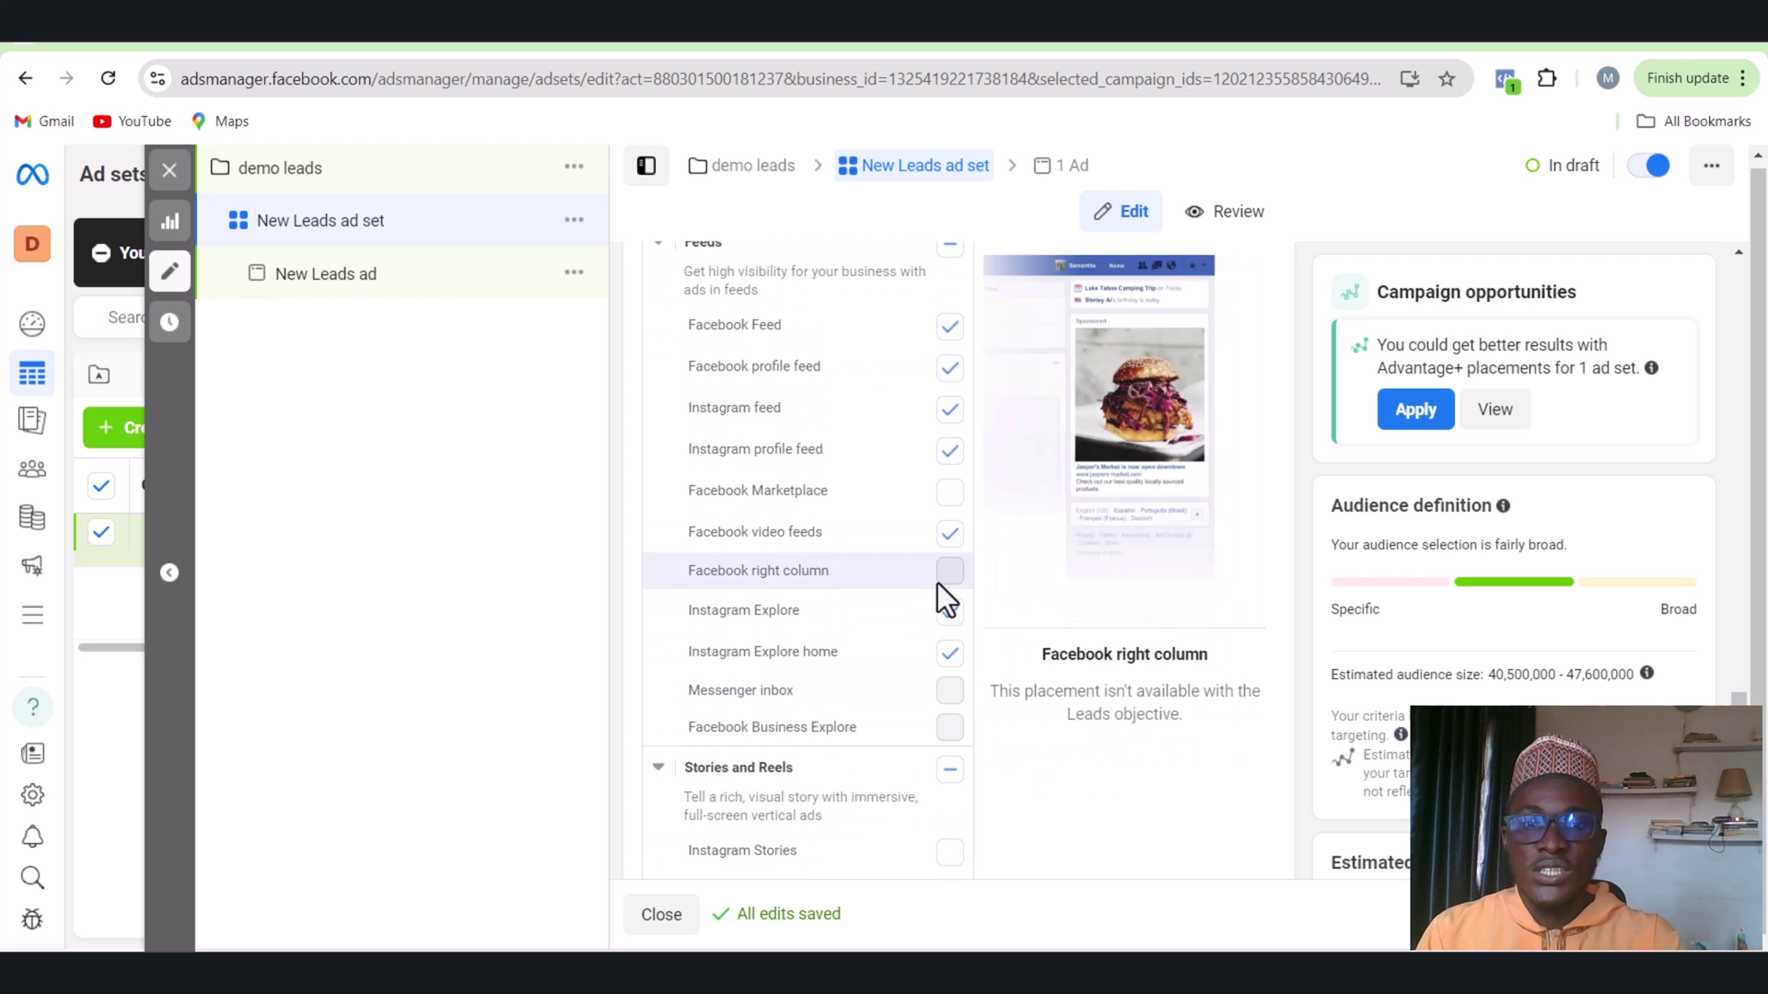
{"action": "scroll", "coordinate": [829, 557], "scroll_direction": "down", "scroll_amount": 7}
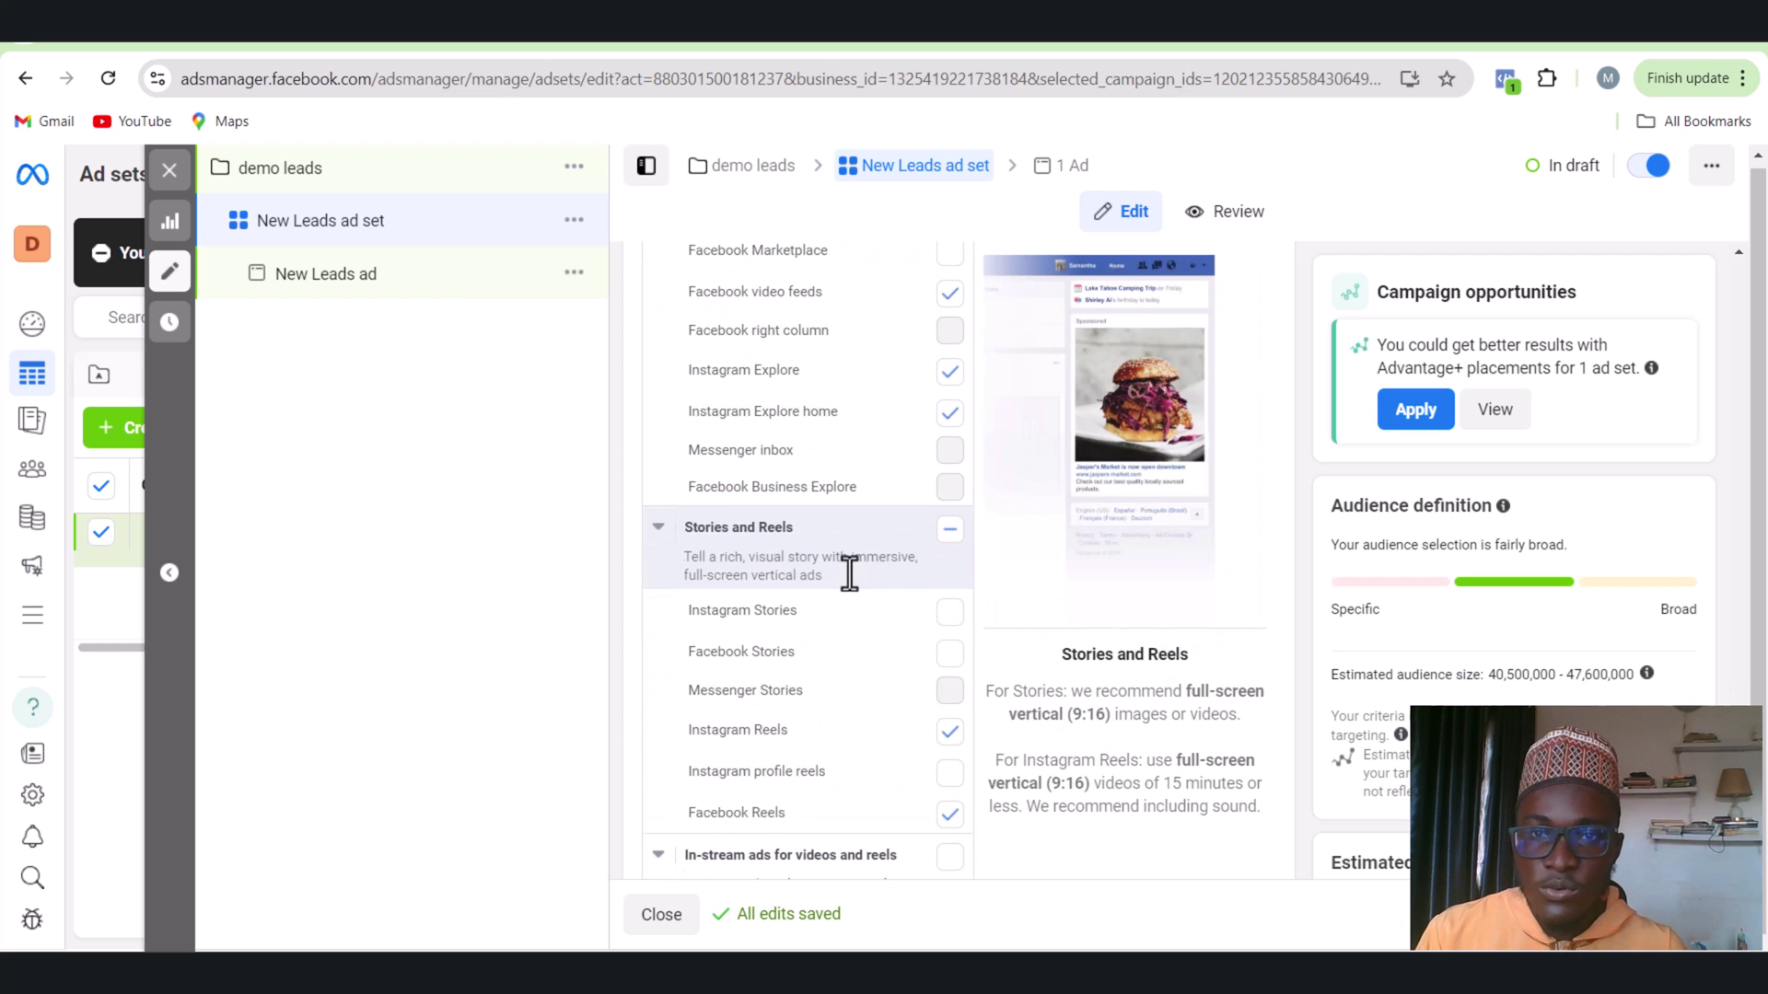
{"action": "scroll", "coordinate": [857, 562], "scroll_direction": "down", "scroll_amount": 3}
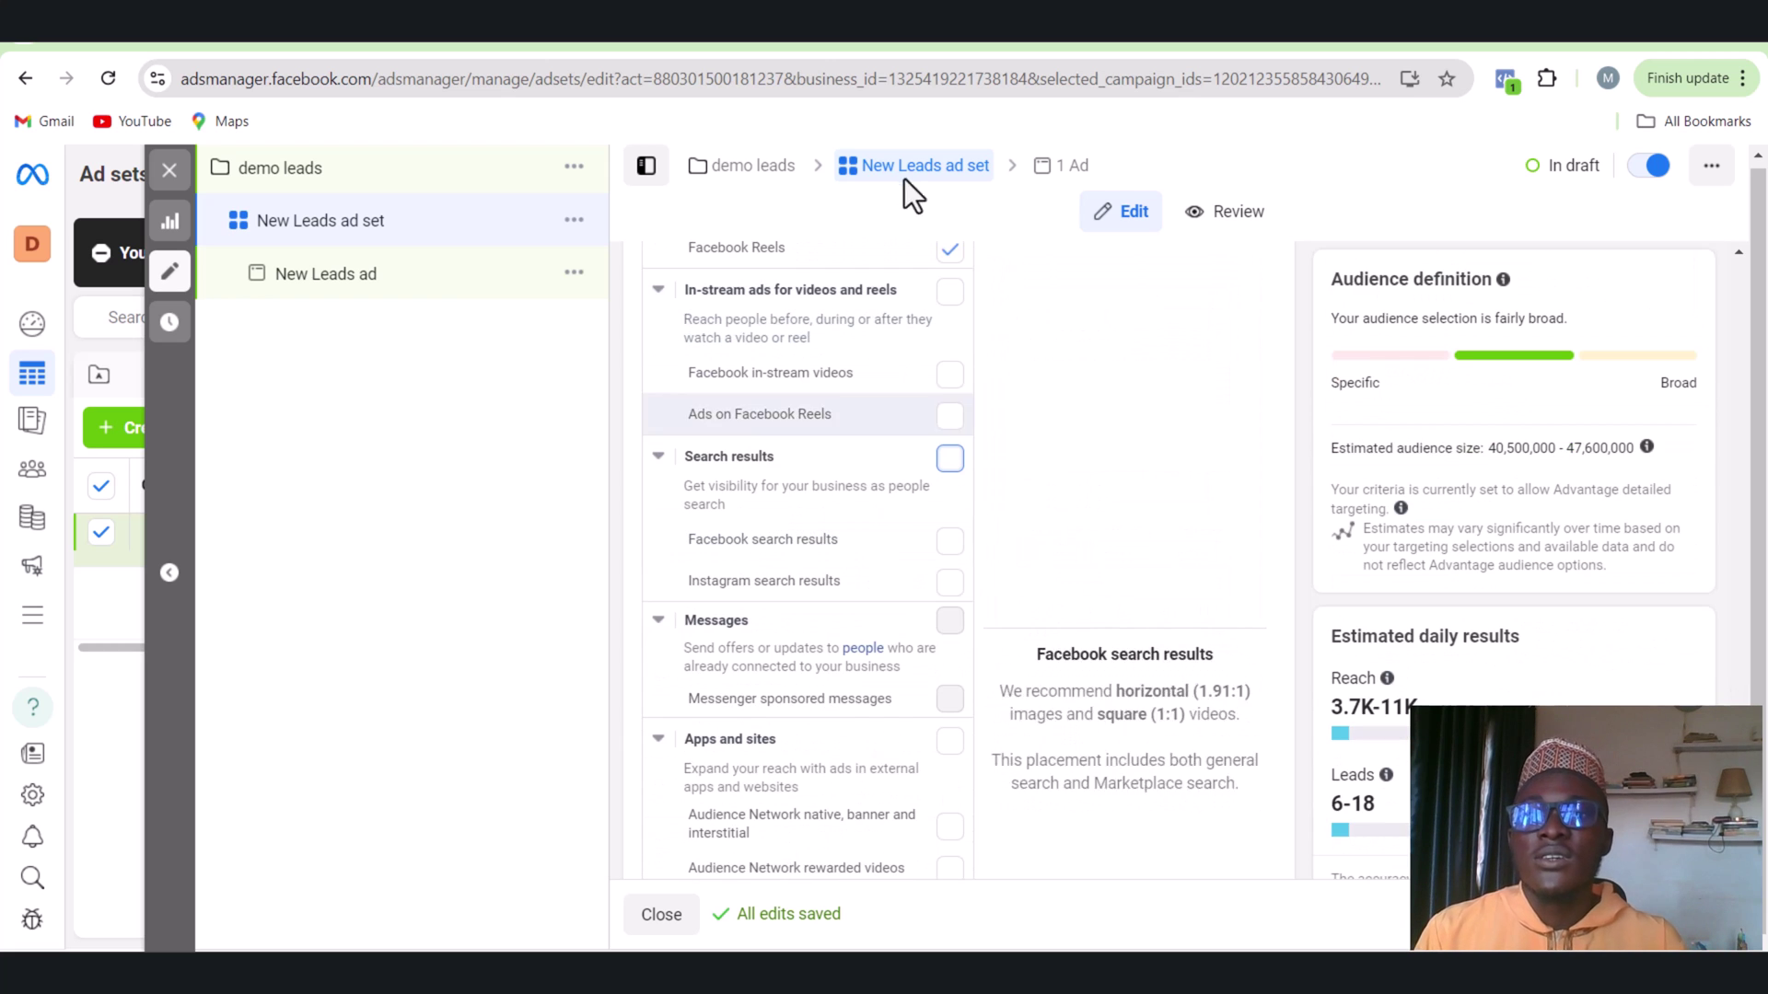
Open the campaign's ad and review its identity, ad setup source, format and ad creative settings
{"action": "left_click", "coordinate": [1036, 168]}
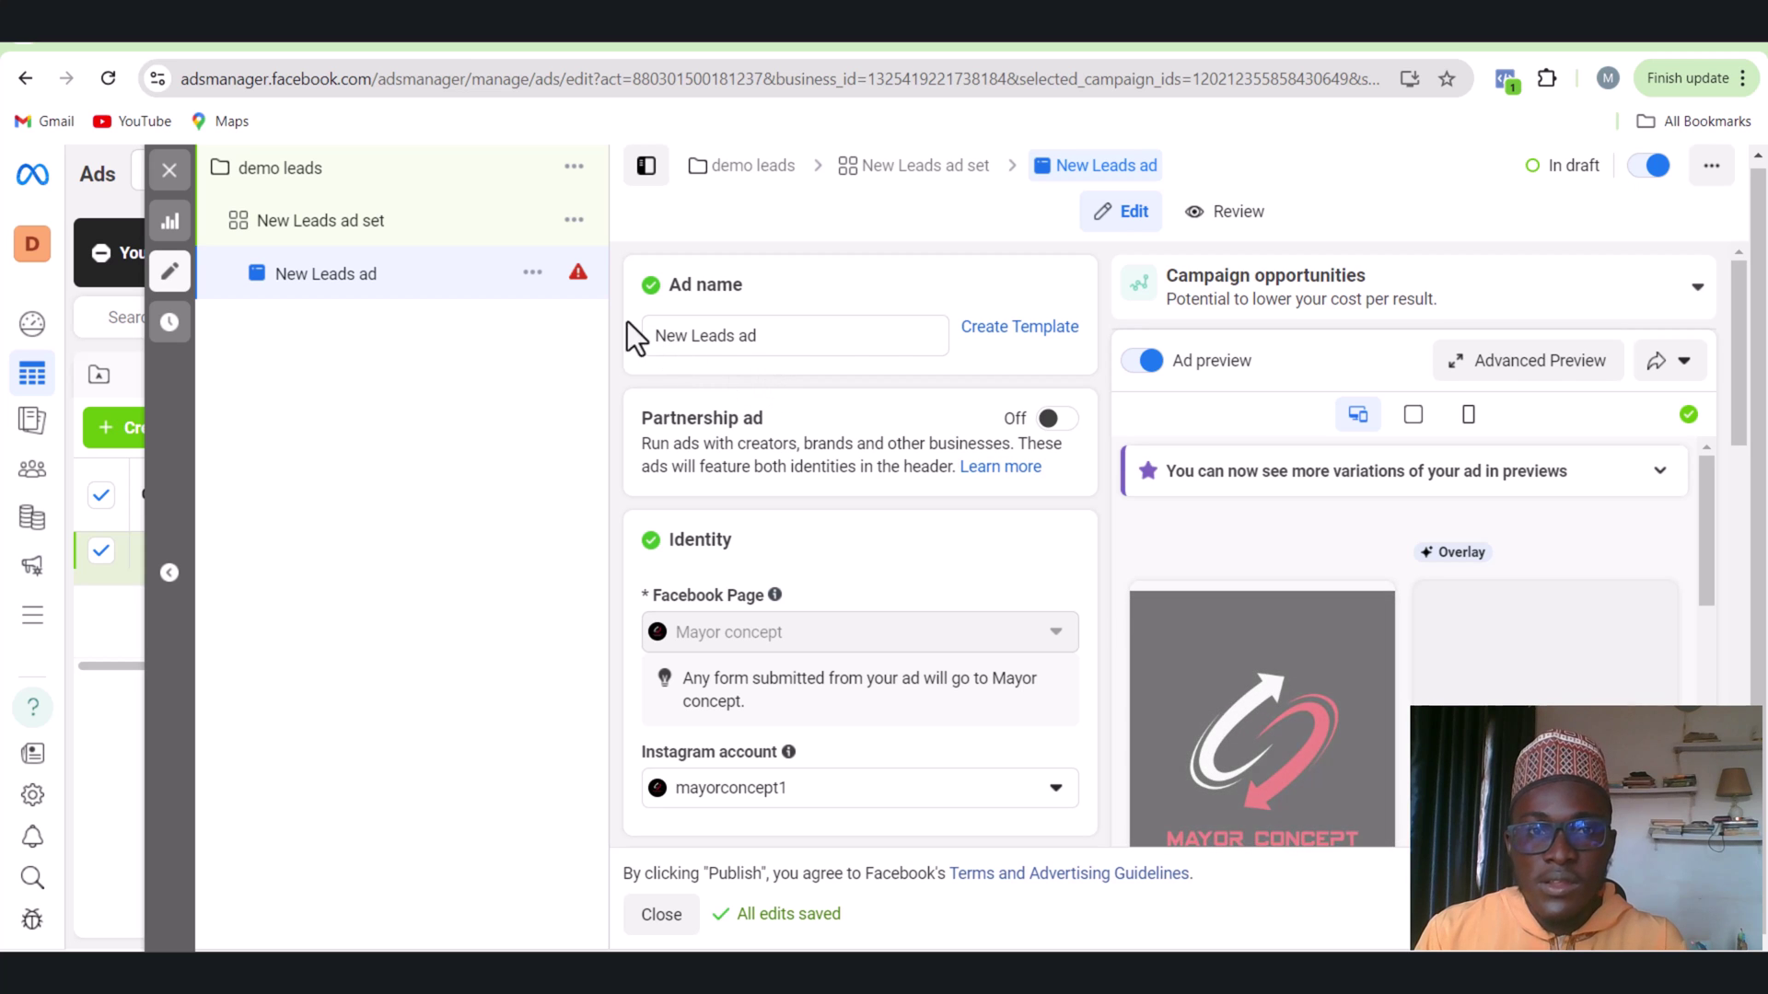
{"action": "scroll", "coordinate": [811, 423], "scroll_direction": "down", "scroll_amount": 3}
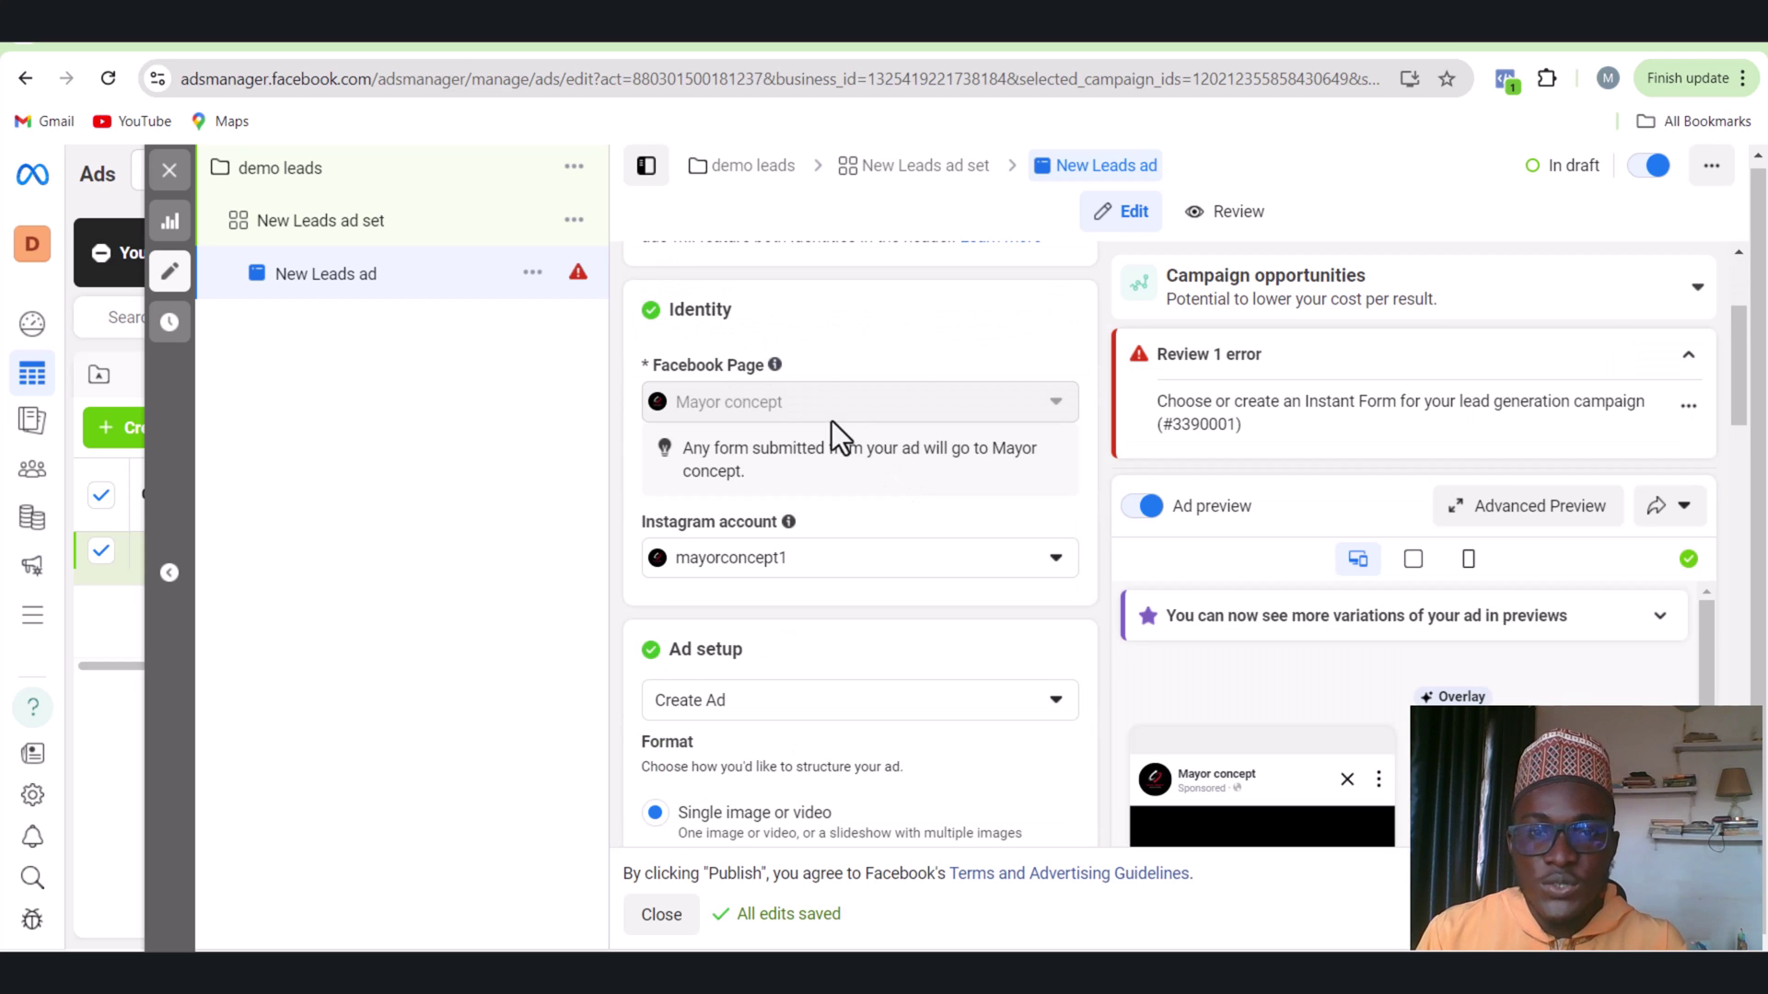
{"action": "scroll", "coordinate": [864, 617], "scroll_direction": "down", "scroll_amount": 3}
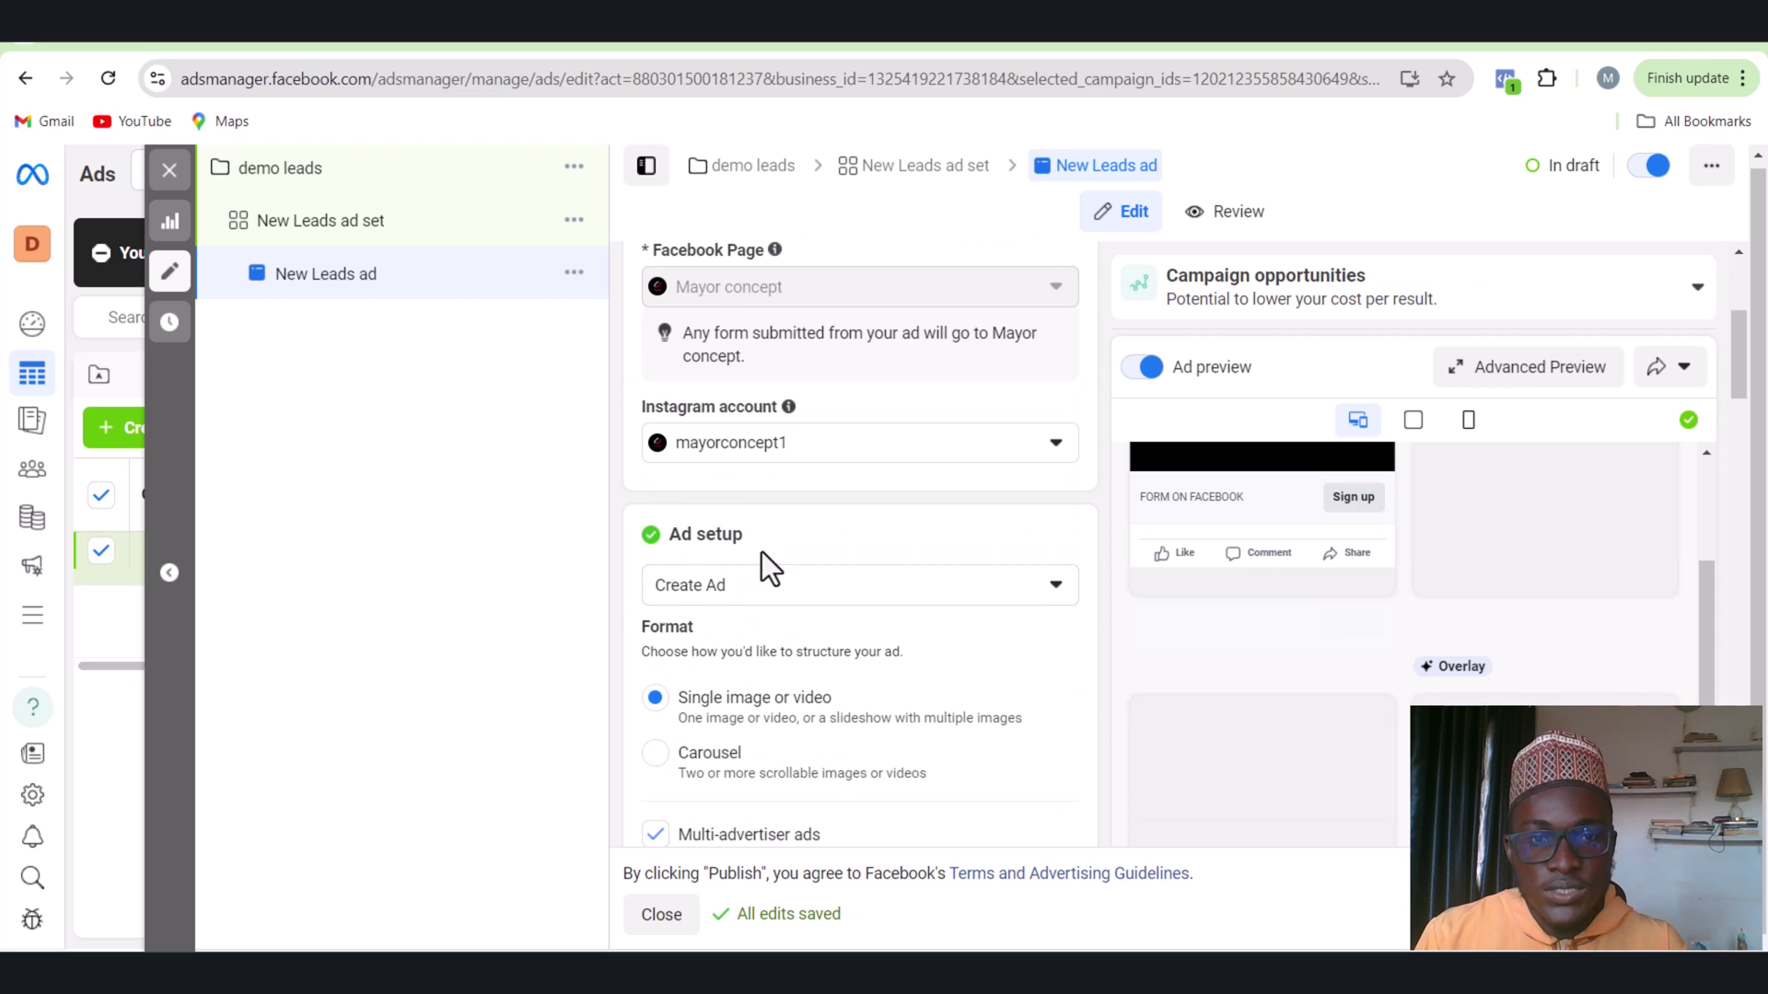
{"action": "scroll", "coordinate": [740, 638], "scroll_direction": "down", "scroll_amount": 1}
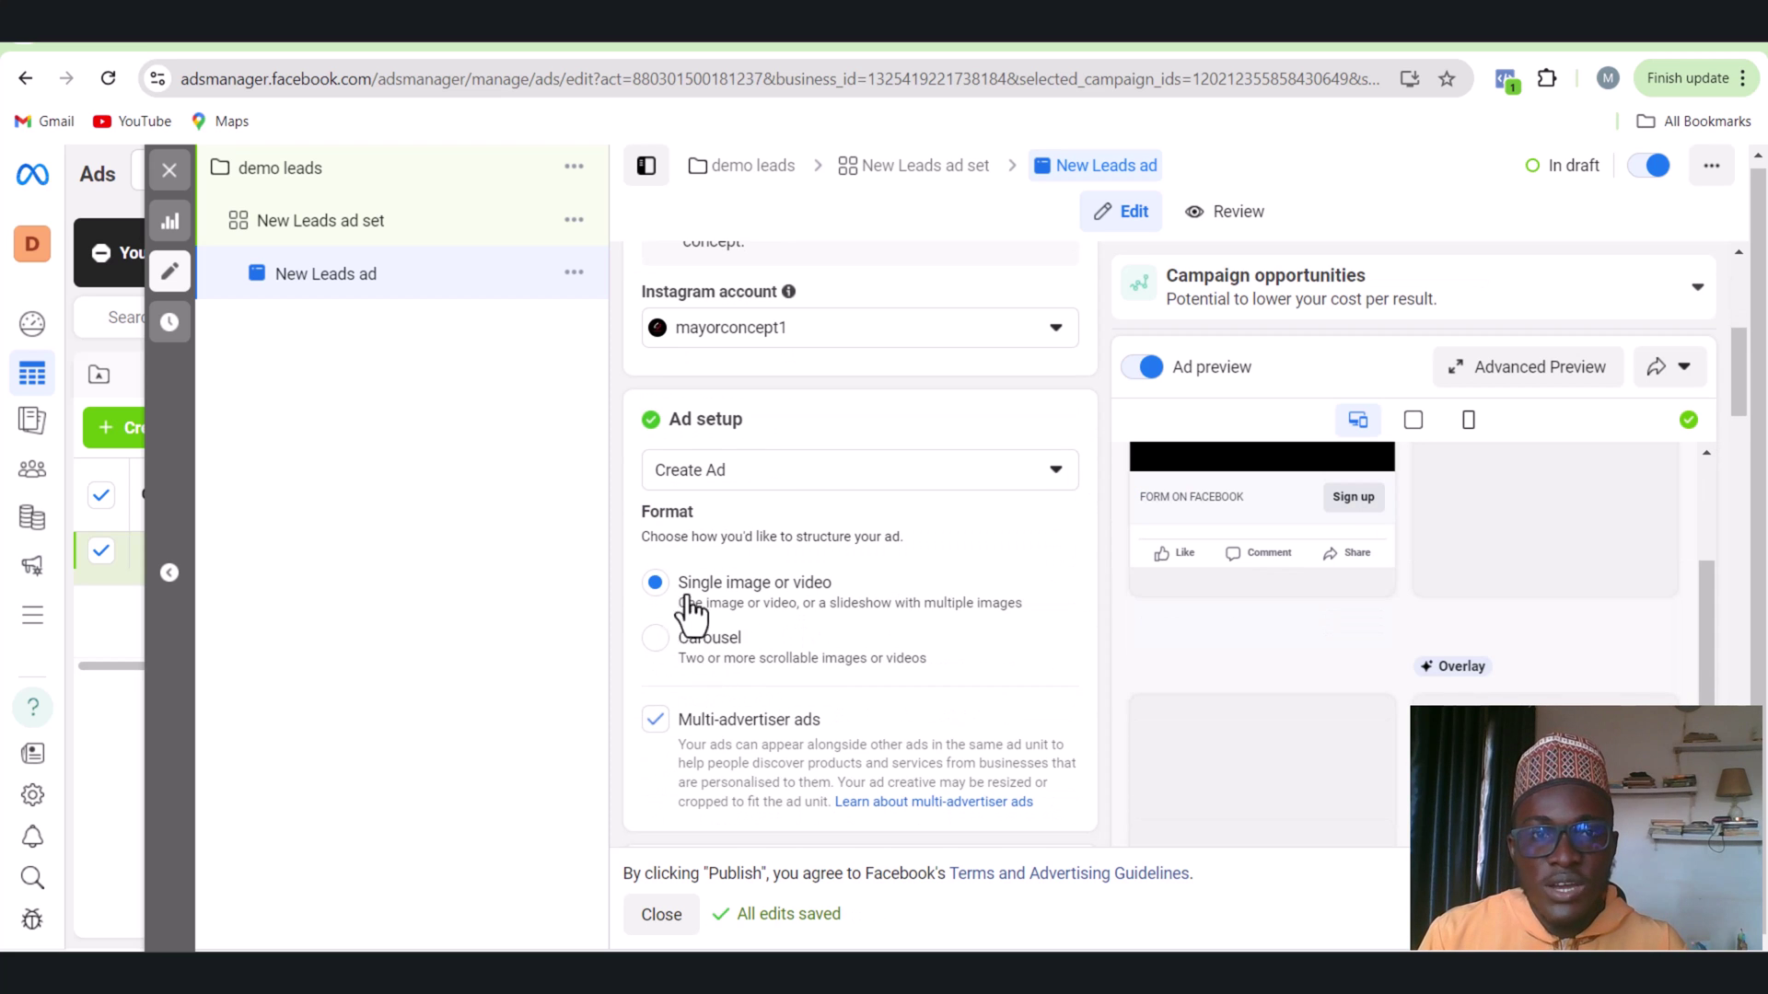
{"action": "scroll", "coordinate": [689, 610], "scroll_direction": "down", "scroll_amount": 1}
{"action": "left_click", "coordinate": [898, 368]}
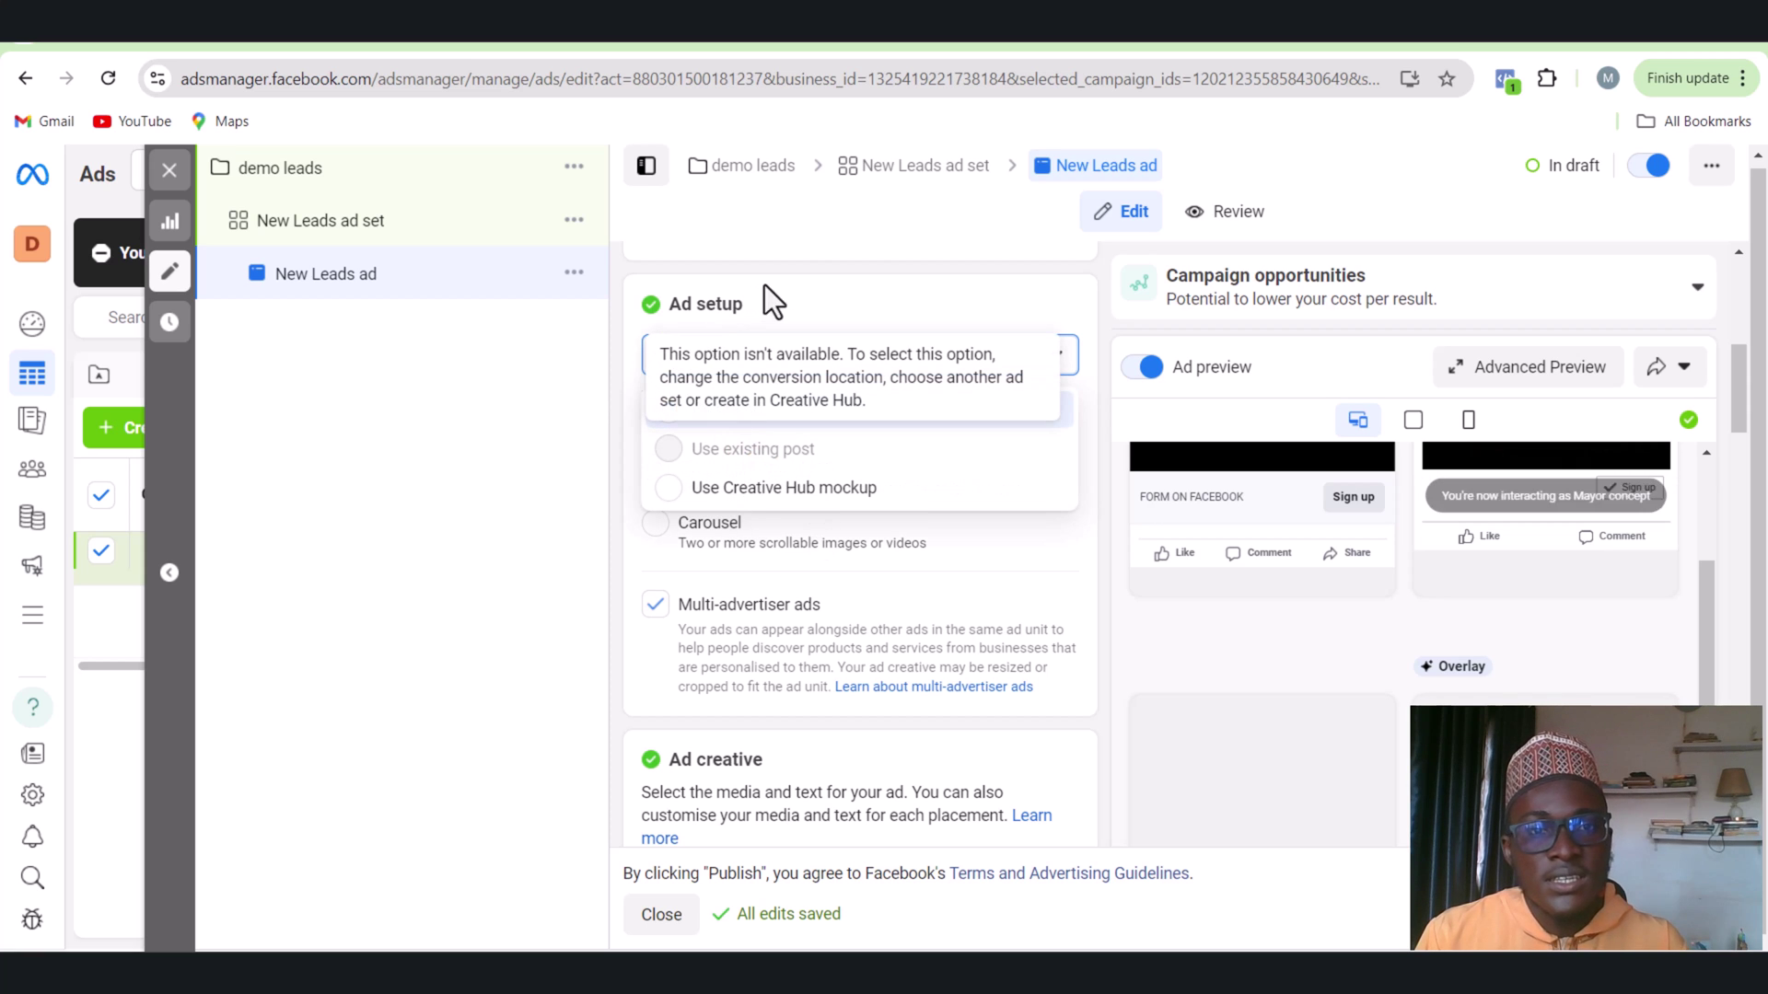
{"action": "left_click", "coordinate": [903, 590]}
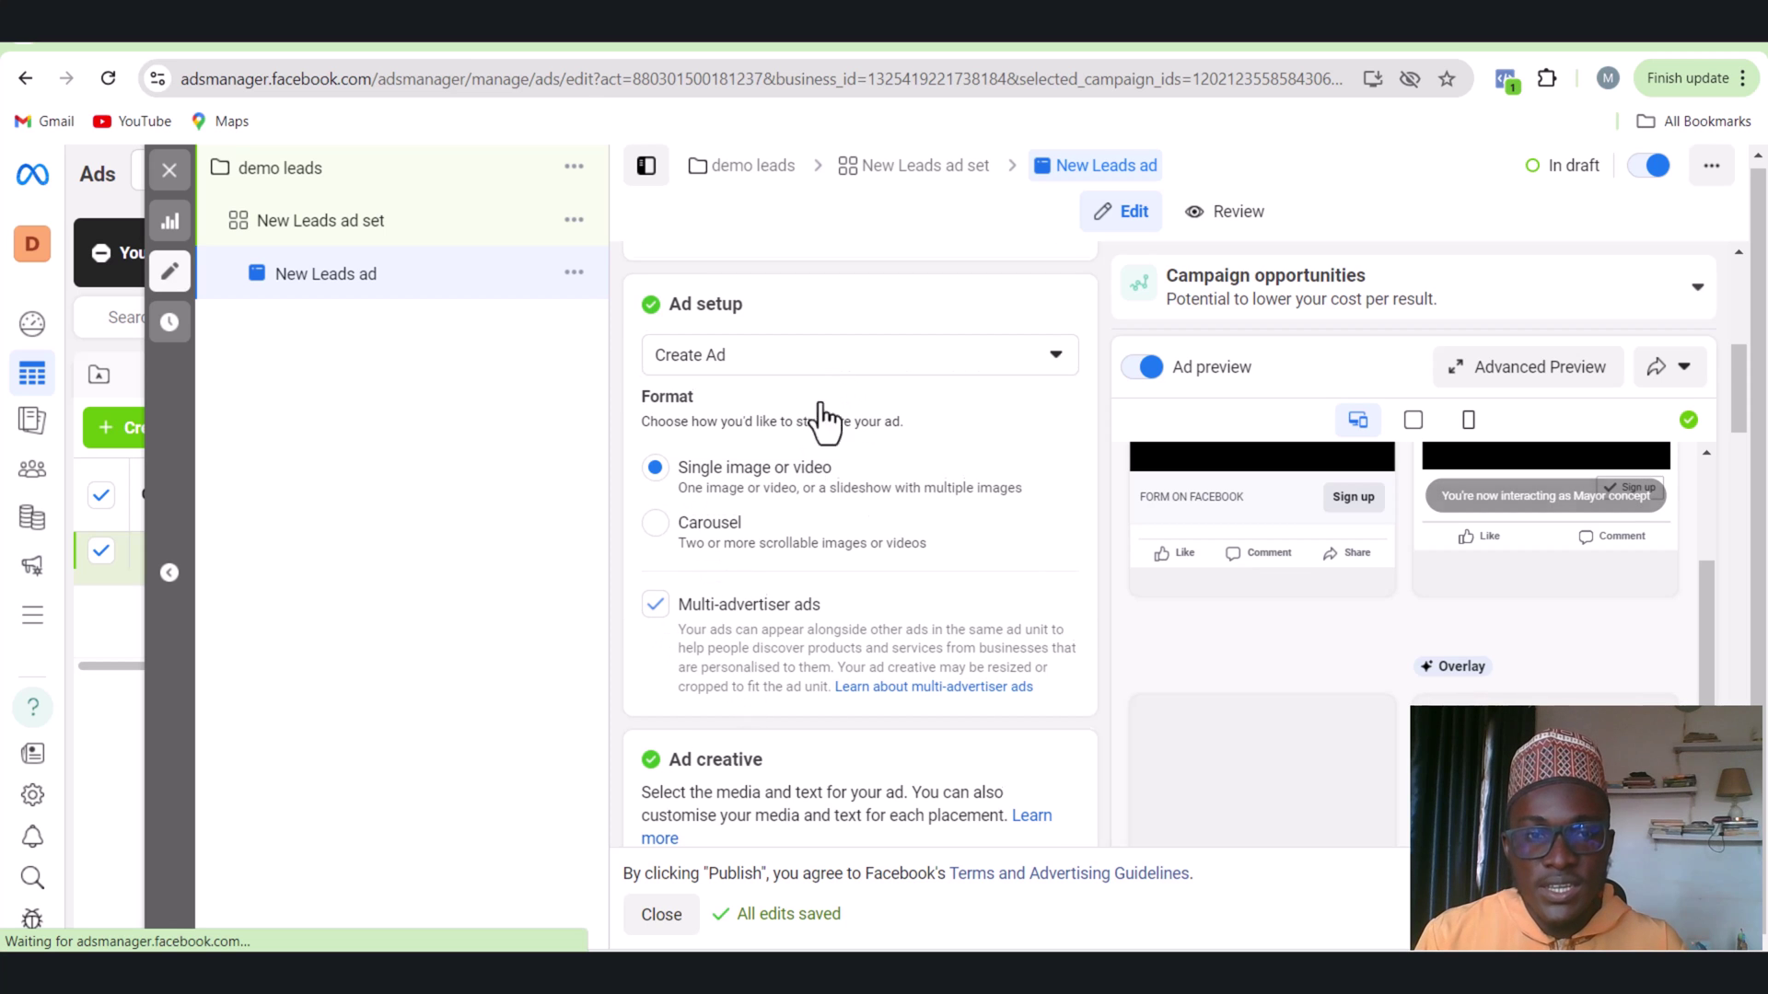
{"action": "scroll", "coordinate": [815, 401], "scroll_direction": "down", "scroll_amount": 3}
{"action": "scroll", "coordinate": [765, 553], "scroll_direction": "down", "scroll_amount": 4}
{"action": "scroll", "coordinate": [760, 639], "scroll_direction": "up", "scroll_amount": 6}
{"action": "scroll", "coordinate": [794, 476], "scroll_direction": "up", "scroll_amount": 2}
Replace the ad's existing media with the account's "Free Training" video, keeping its full length, the original crops and the default optimisations
{"action": "scroll", "coordinate": [811, 626], "scroll_direction": "down", "scroll_amount": 4}
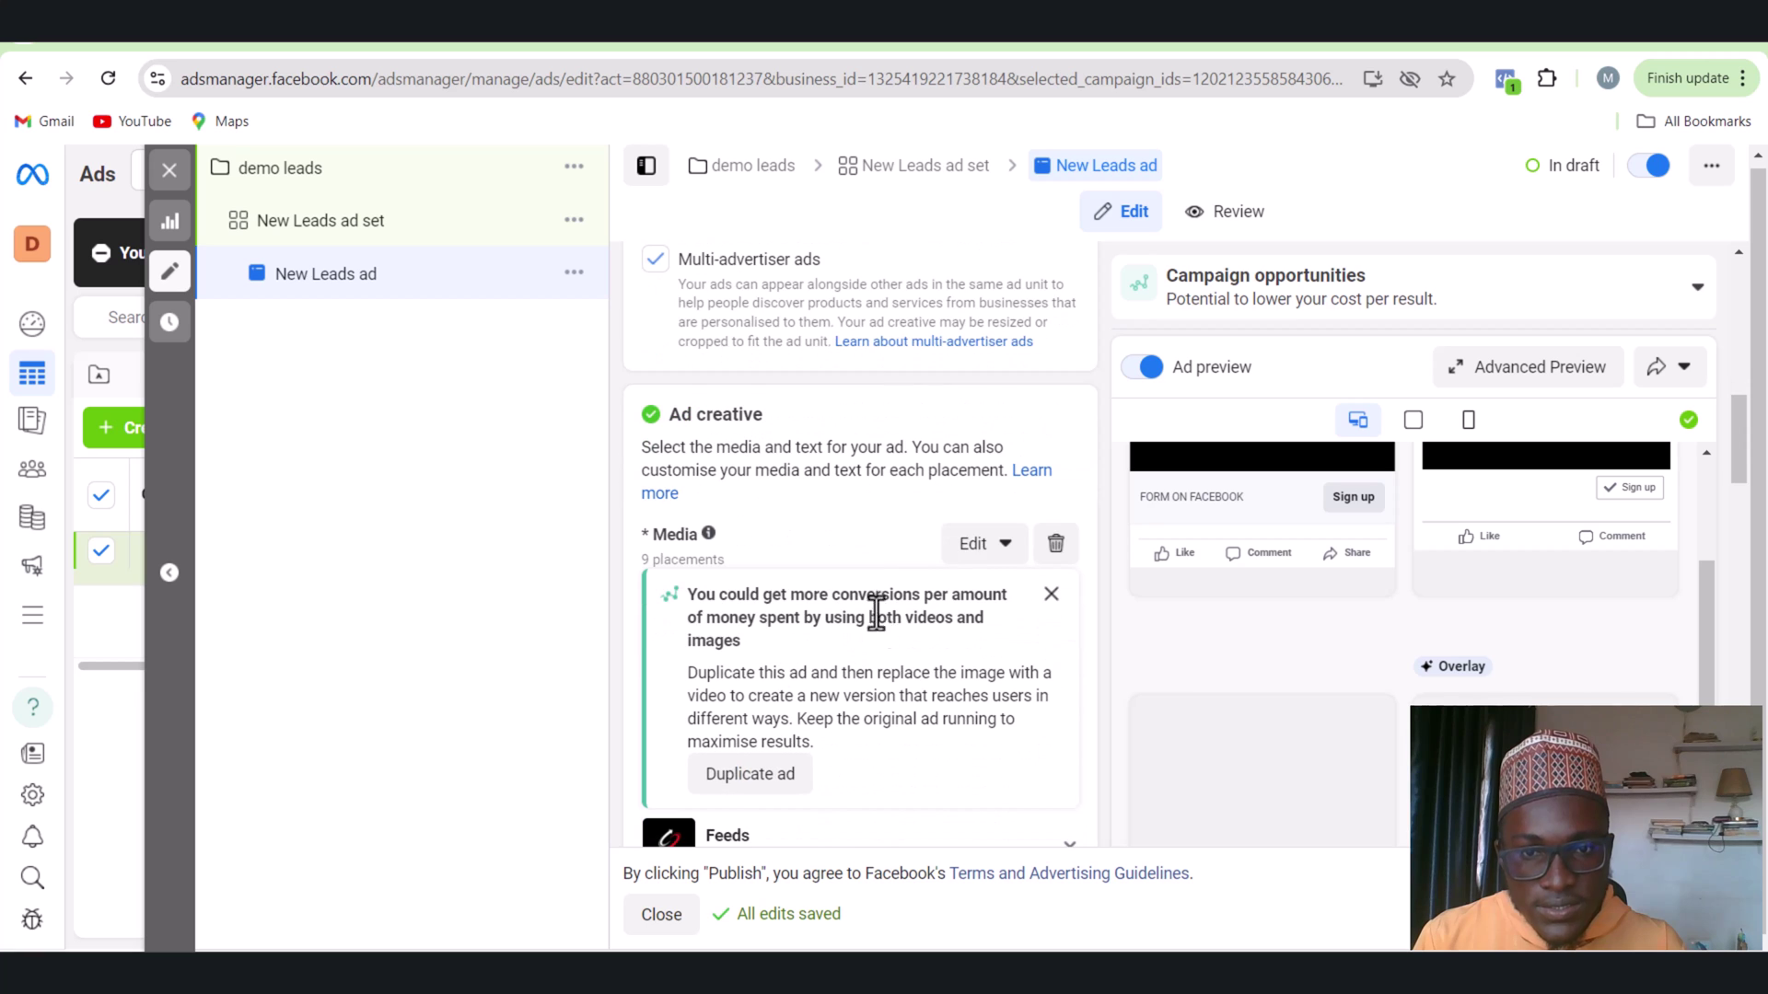
{"action": "left_click", "coordinate": [1036, 545]}
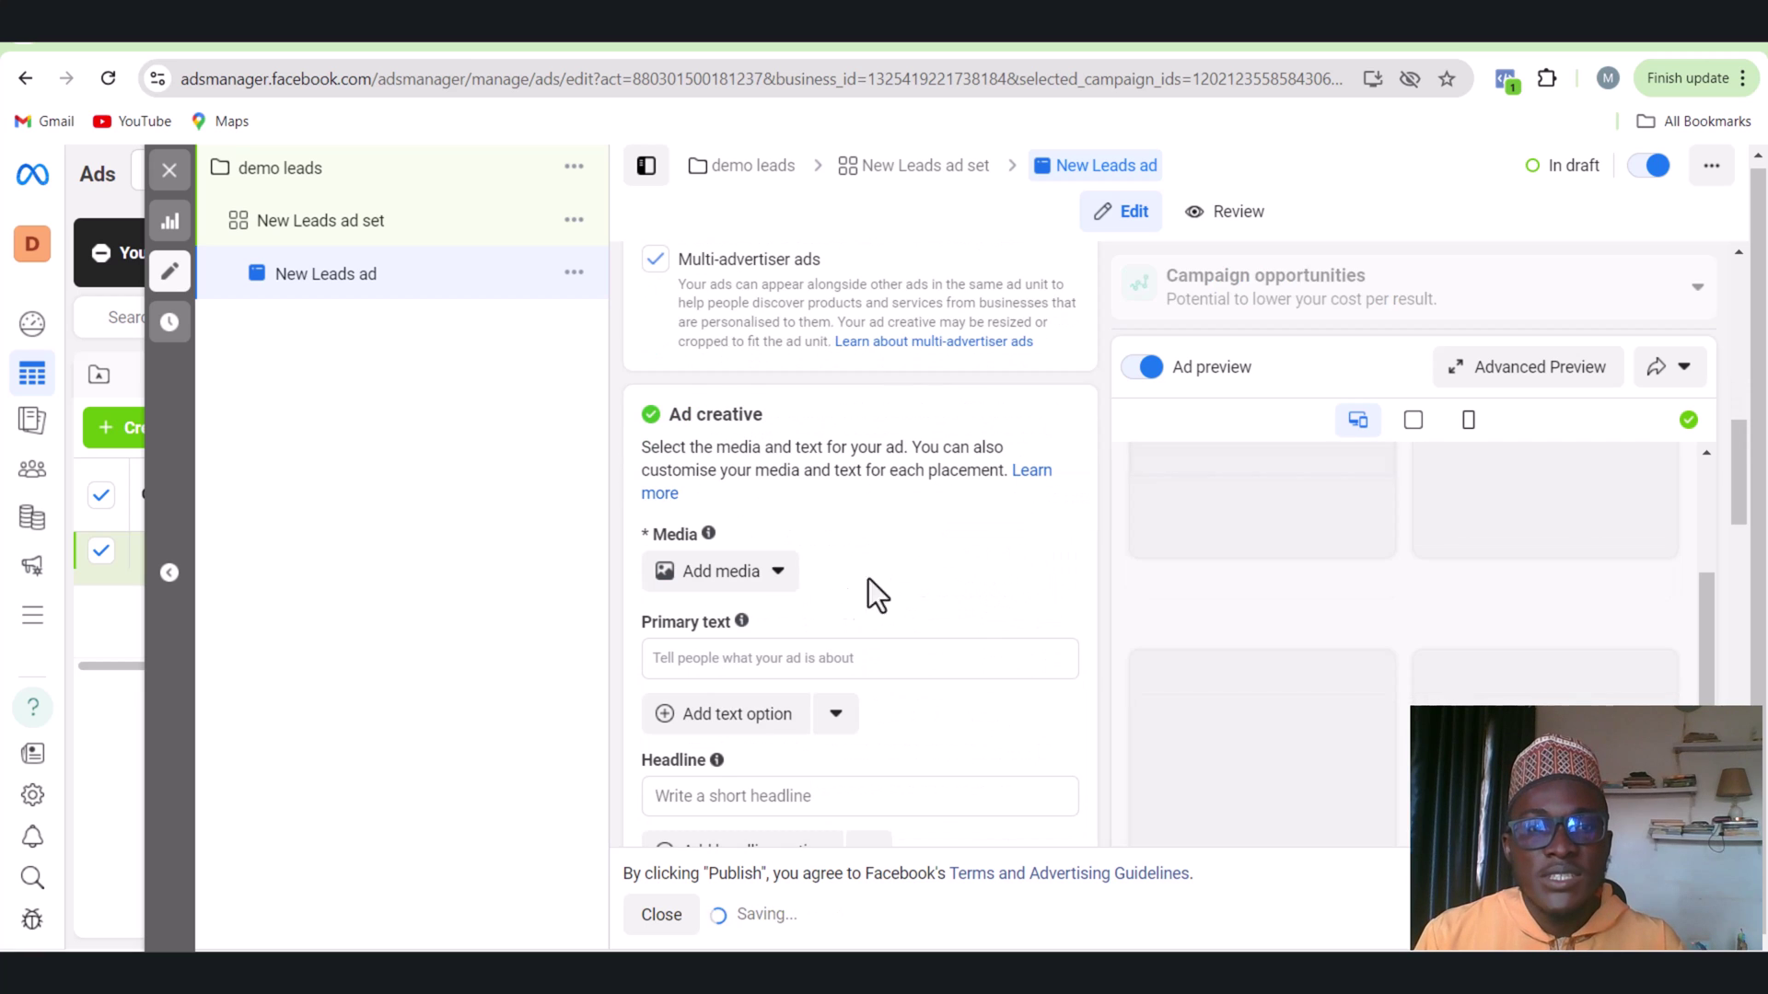
{"action": "left_click", "coordinate": [766, 580]}
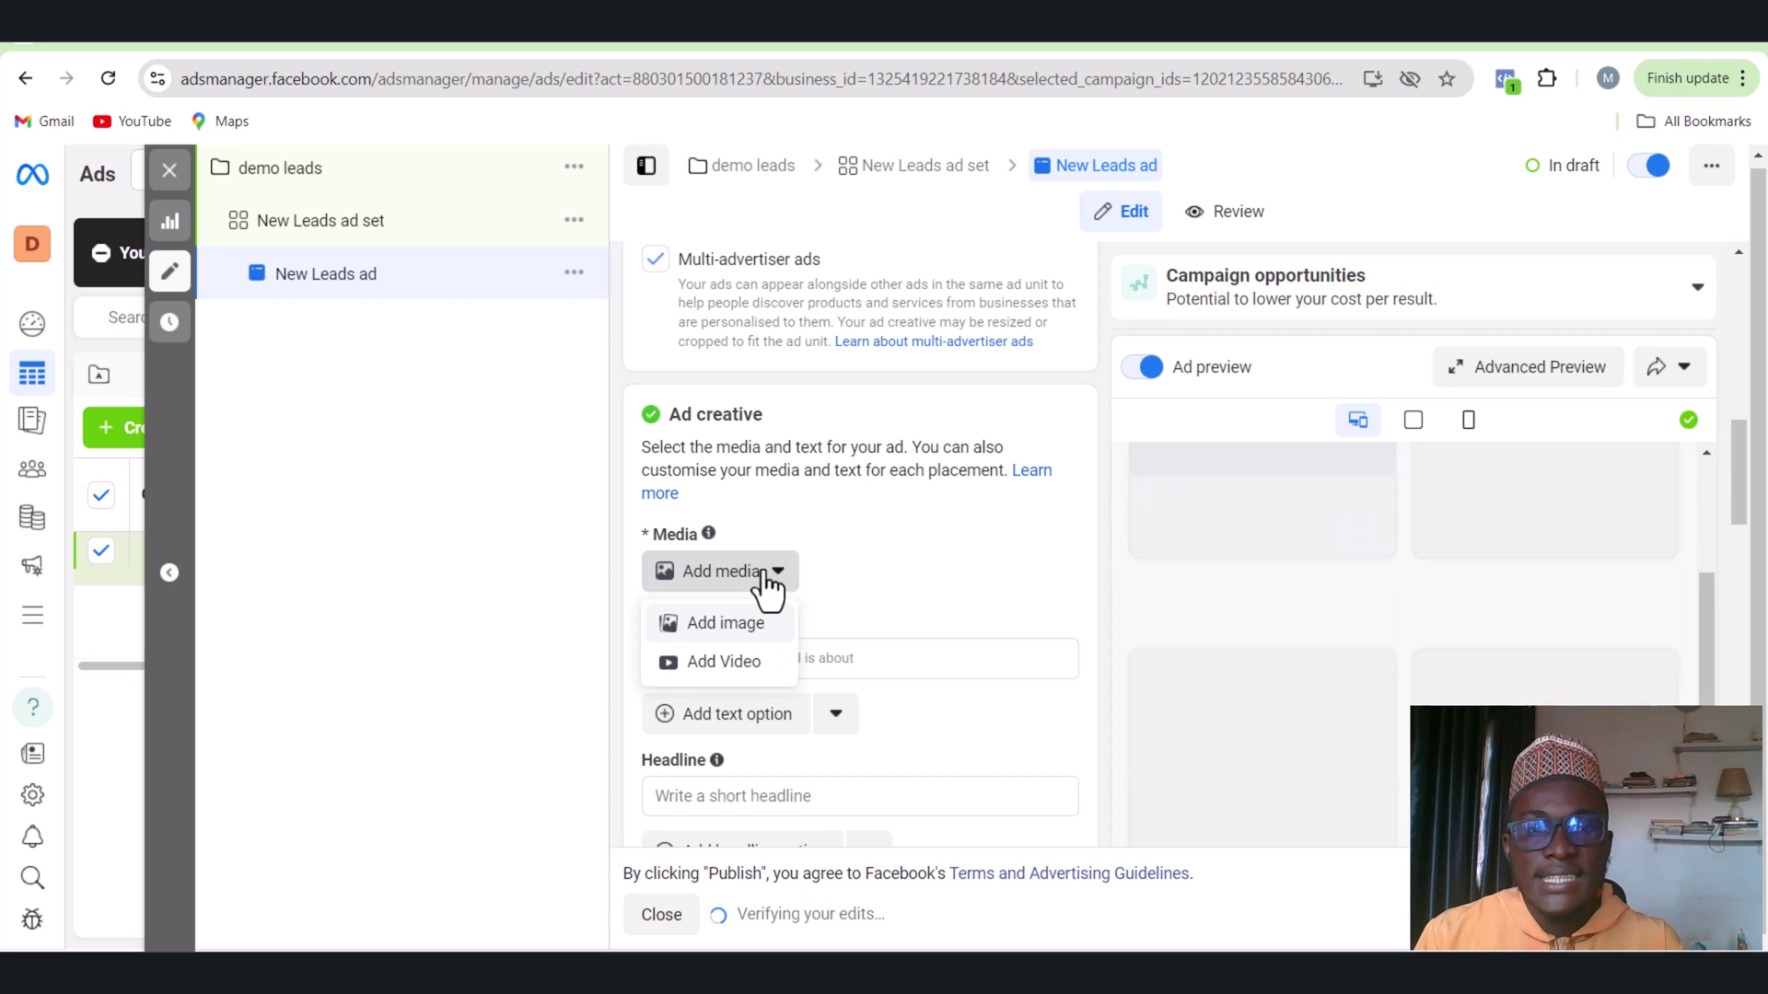
{"action": "left_click", "coordinate": [742, 679]}
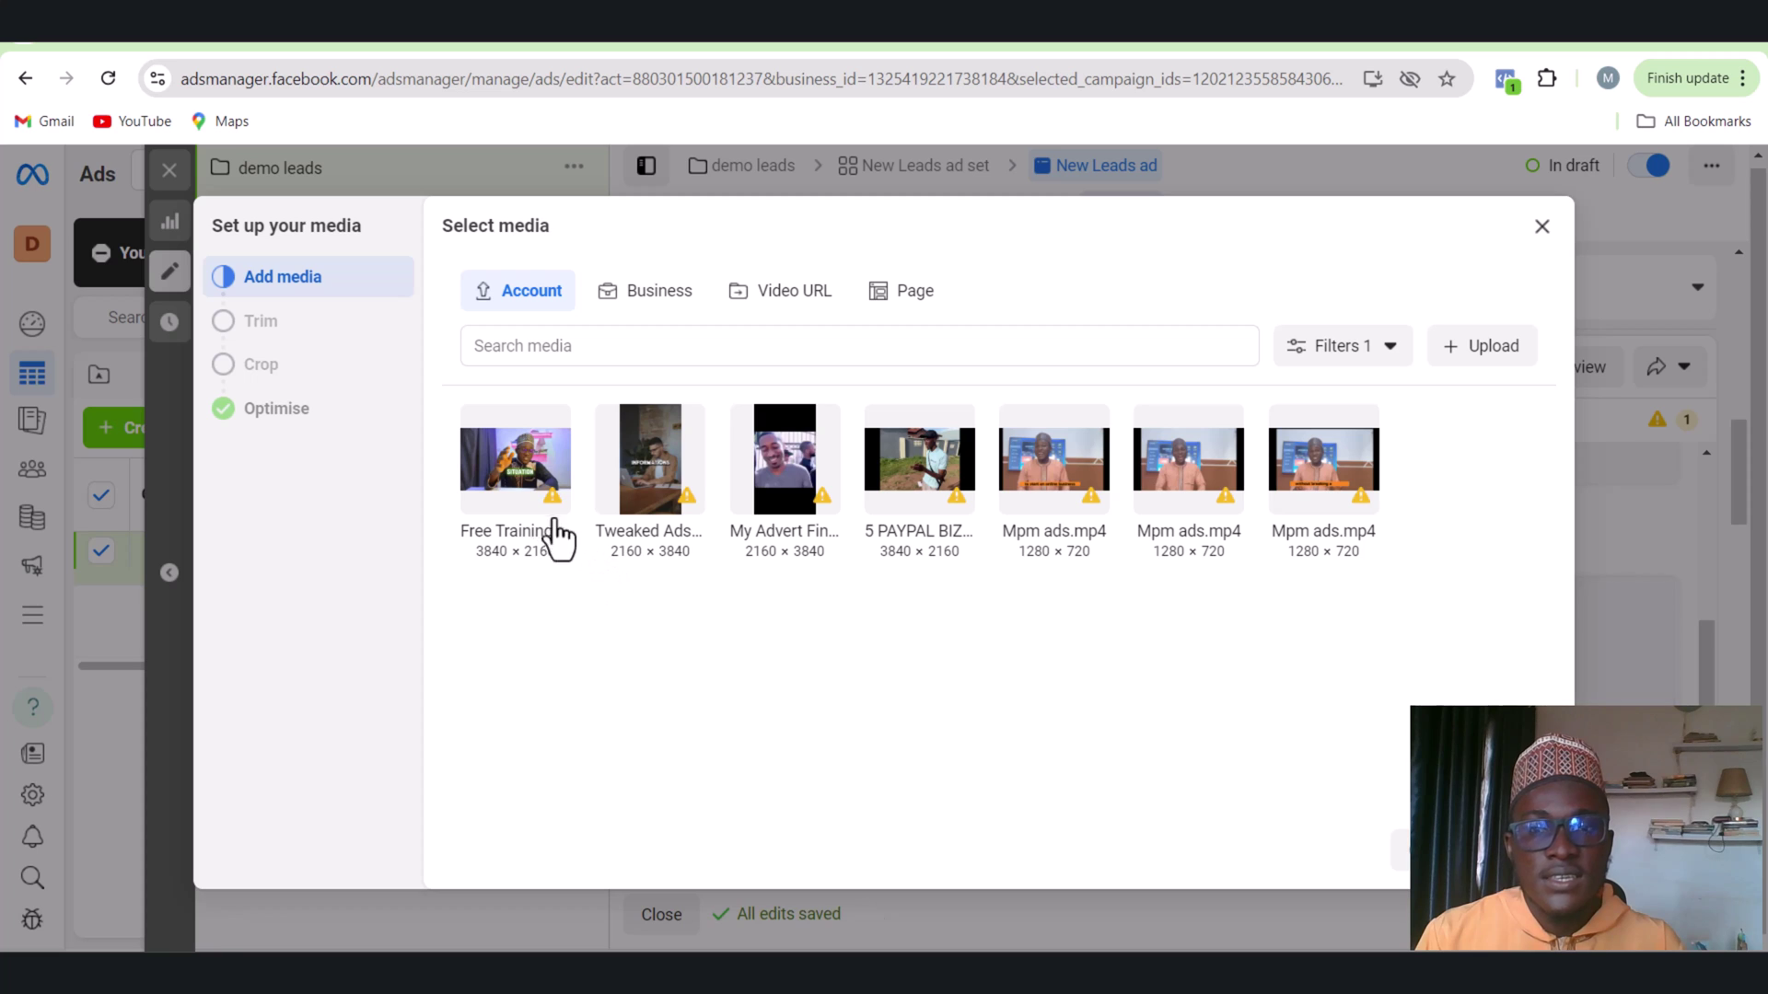
{"action": "left_click", "coordinate": [536, 511]}
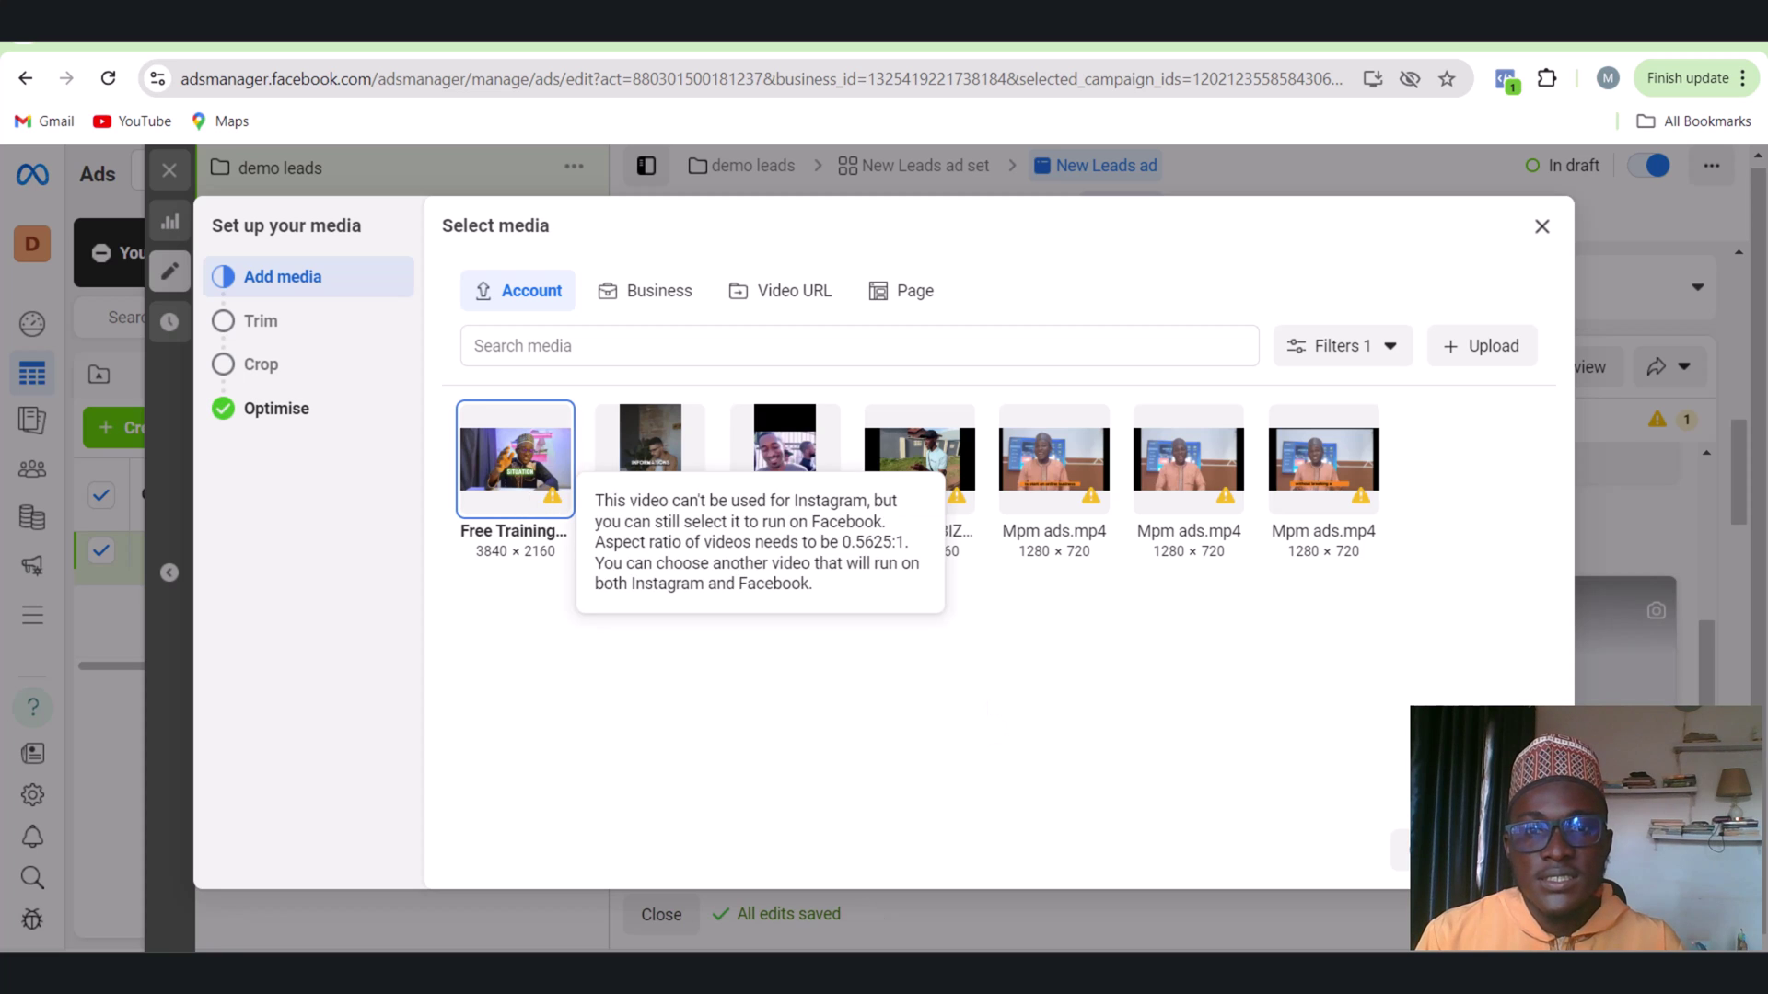
{"action": "left_click", "coordinate": [1473, 849]}
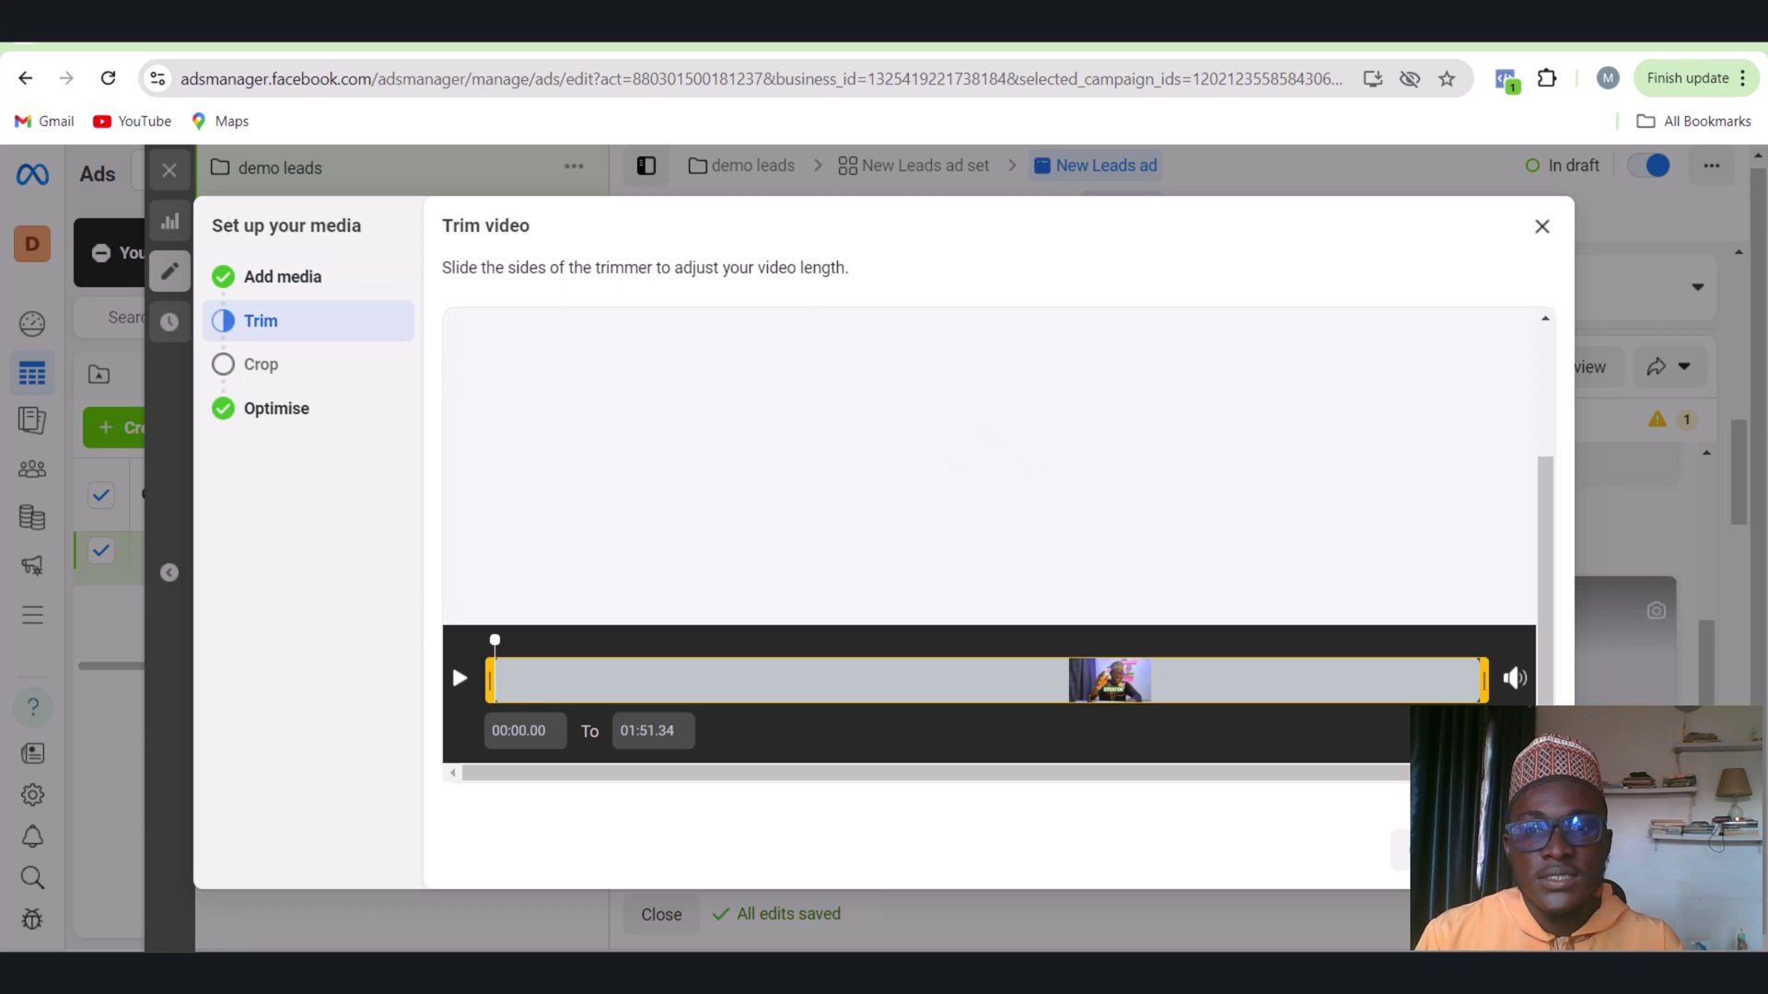
{"action": "left_click", "coordinate": [1518, 849]}
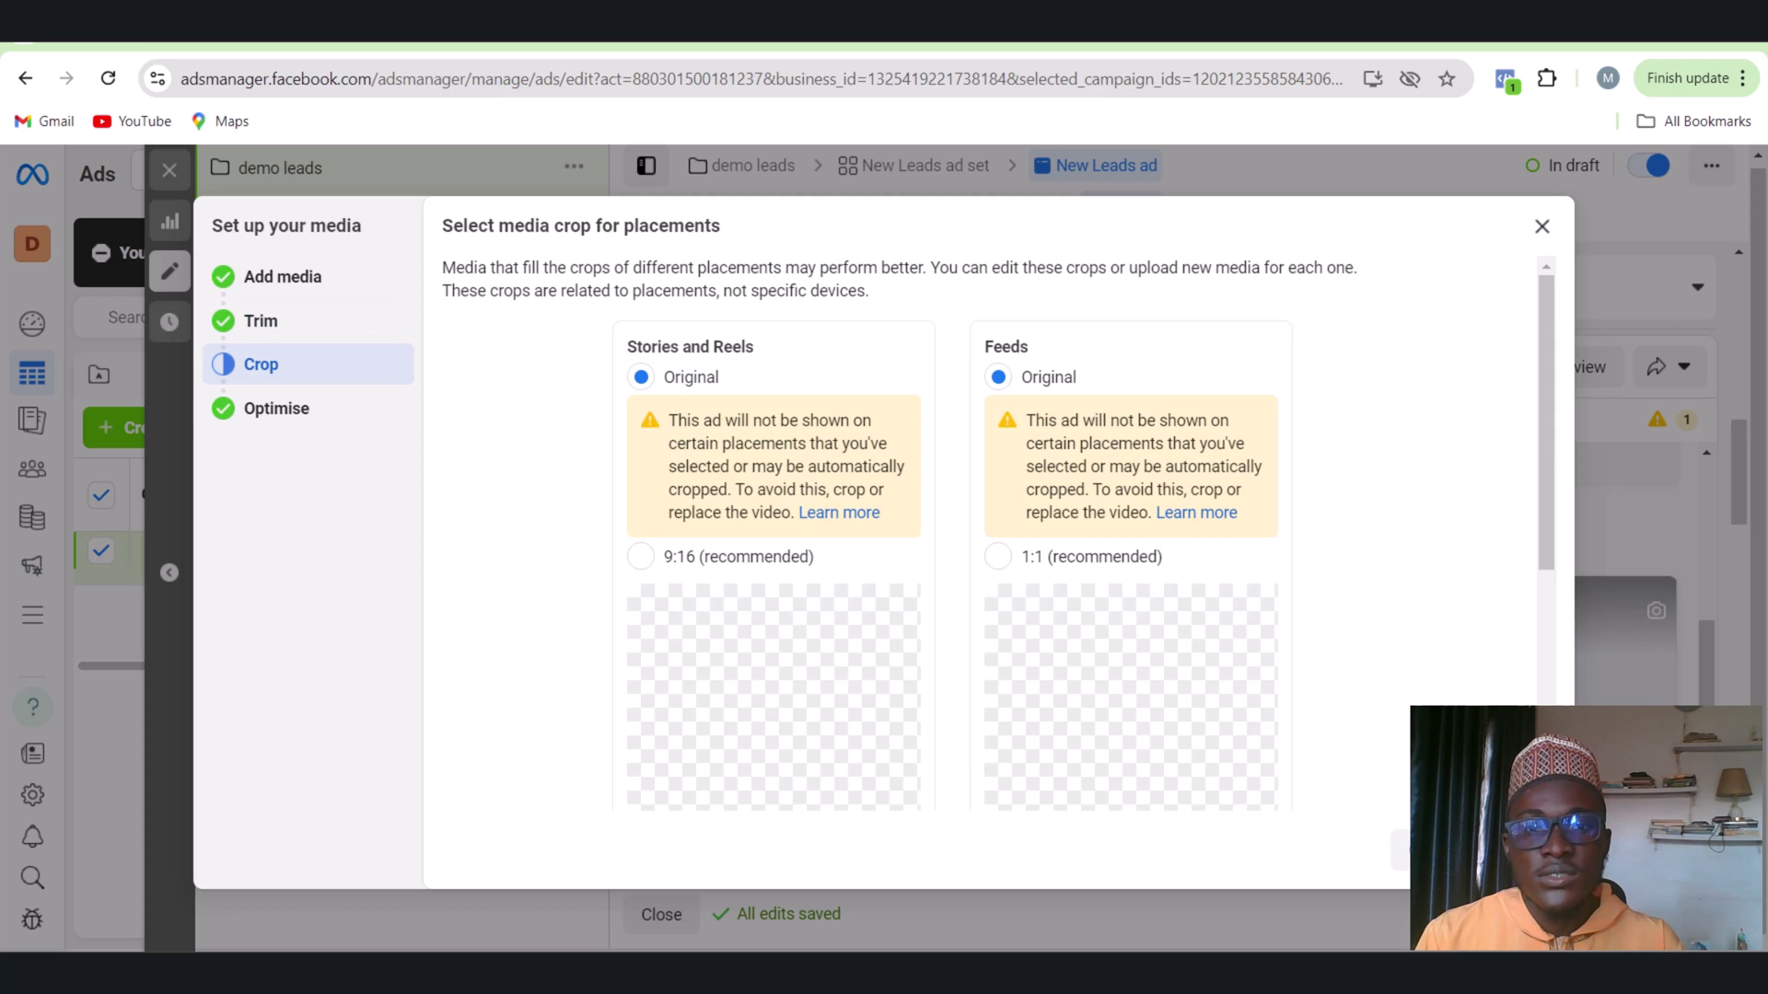
{"action": "left_click", "coordinate": [1518, 849]}
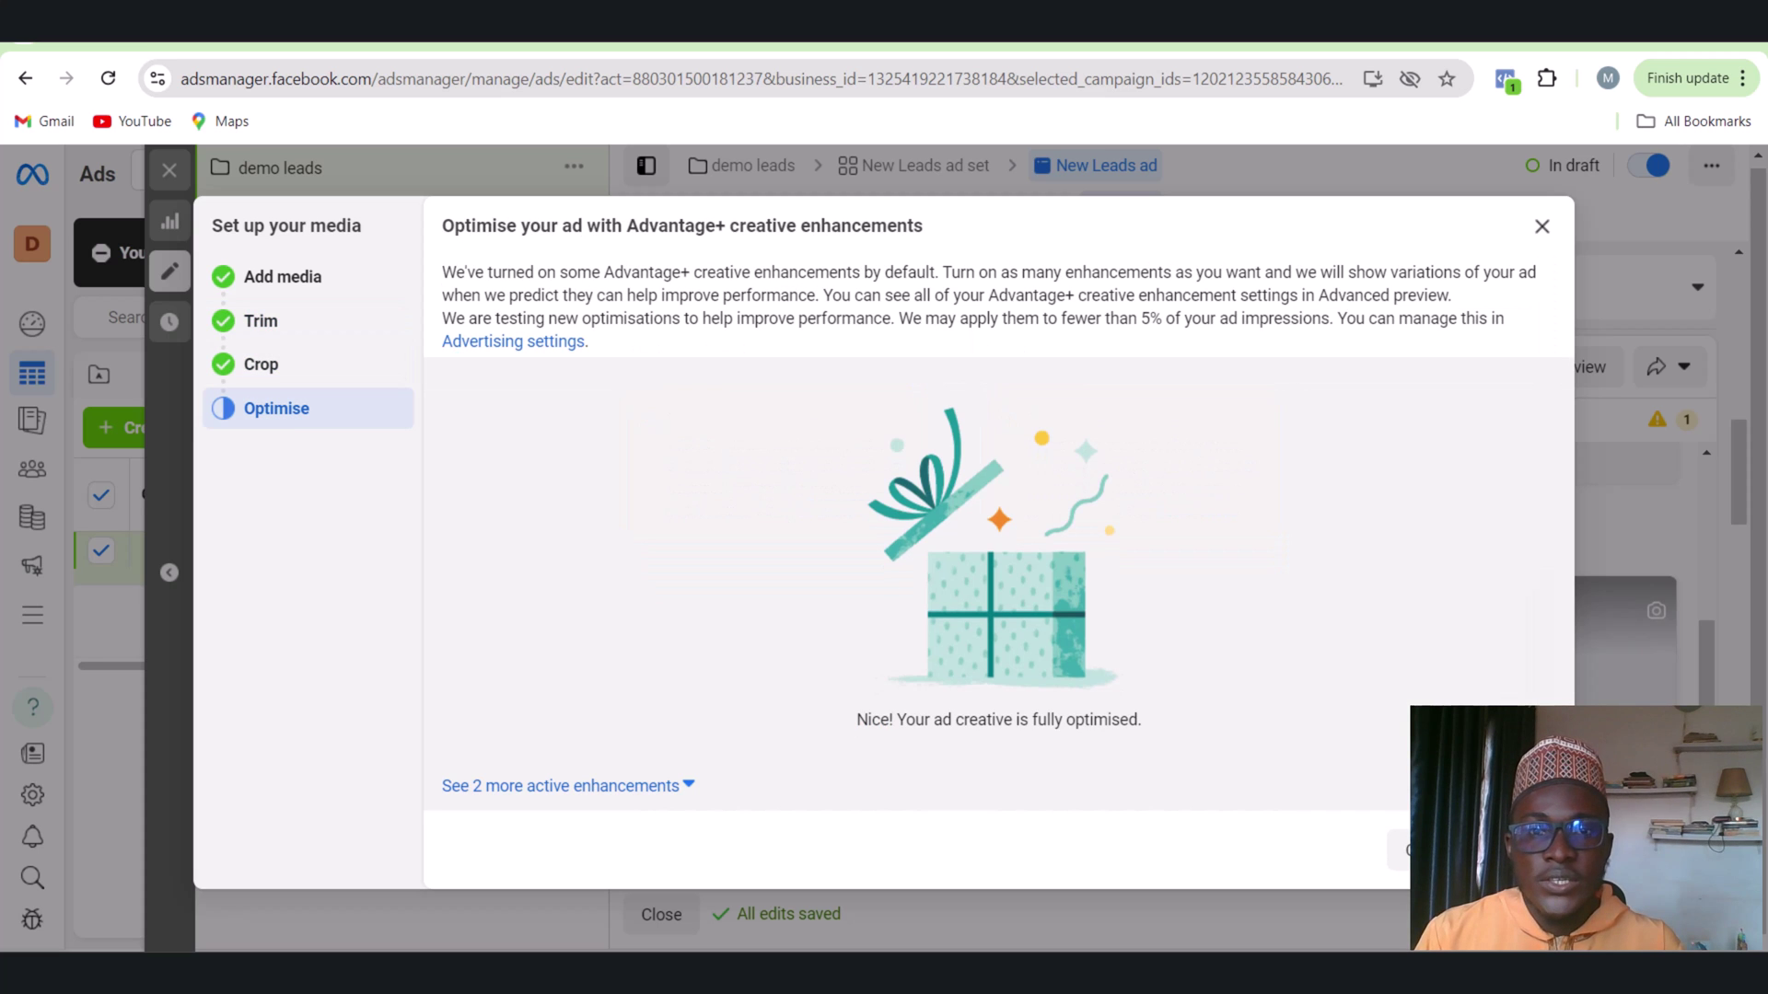
{"action": "left_click", "coordinate": [1518, 849]}
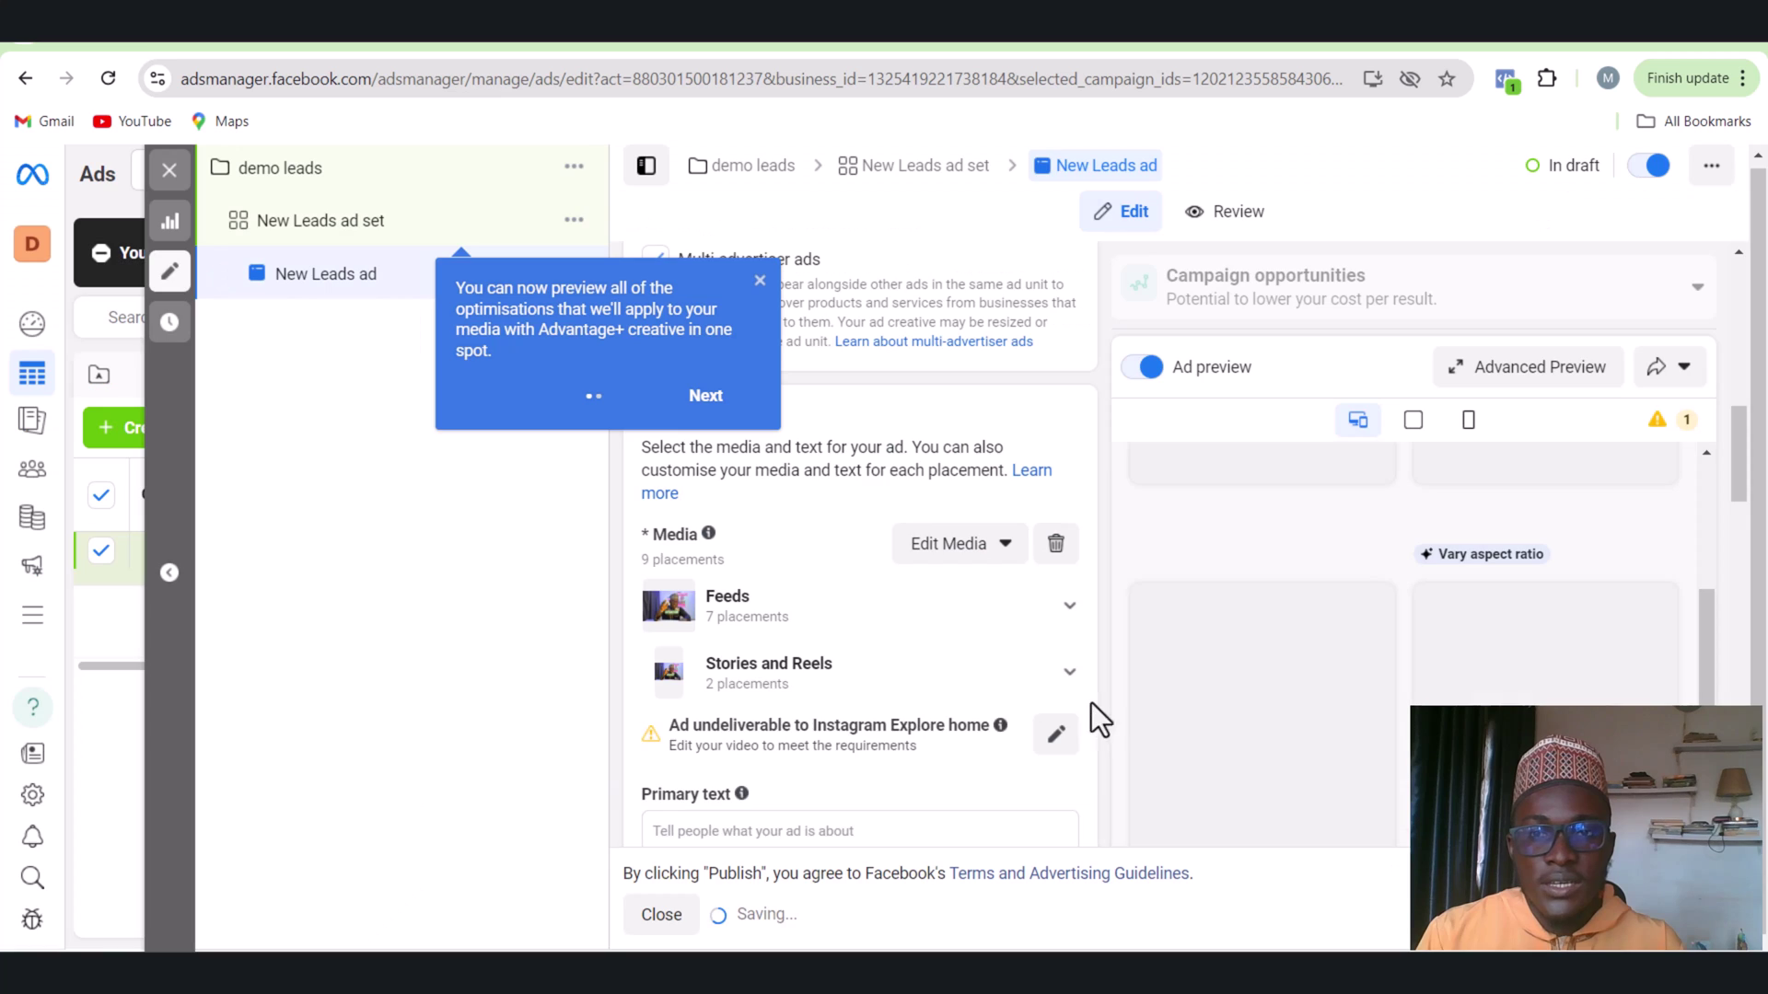
Set the ad's primary text to "Get this free training Asap"
{"action": "scroll", "coordinate": [907, 698], "scroll_direction": "down", "scroll_amount": 2}
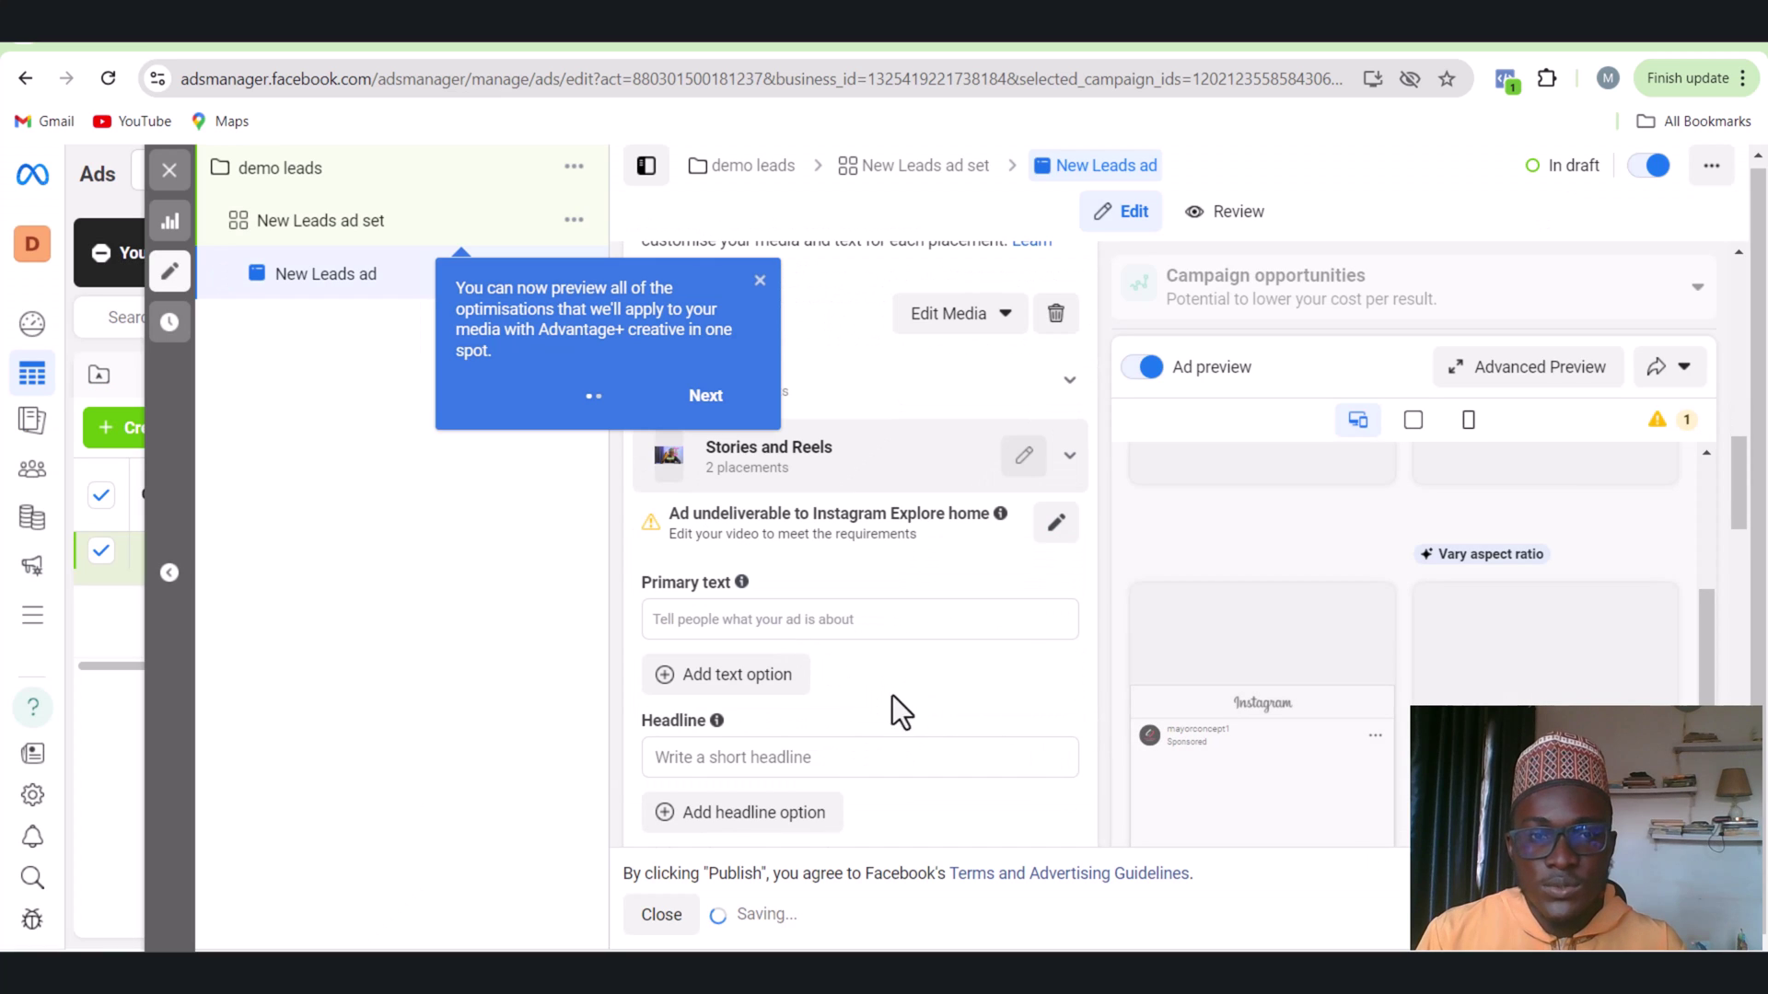
{"action": "scroll", "coordinate": [689, 593], "scroll_direction": "down", "scroll_amount": 2}
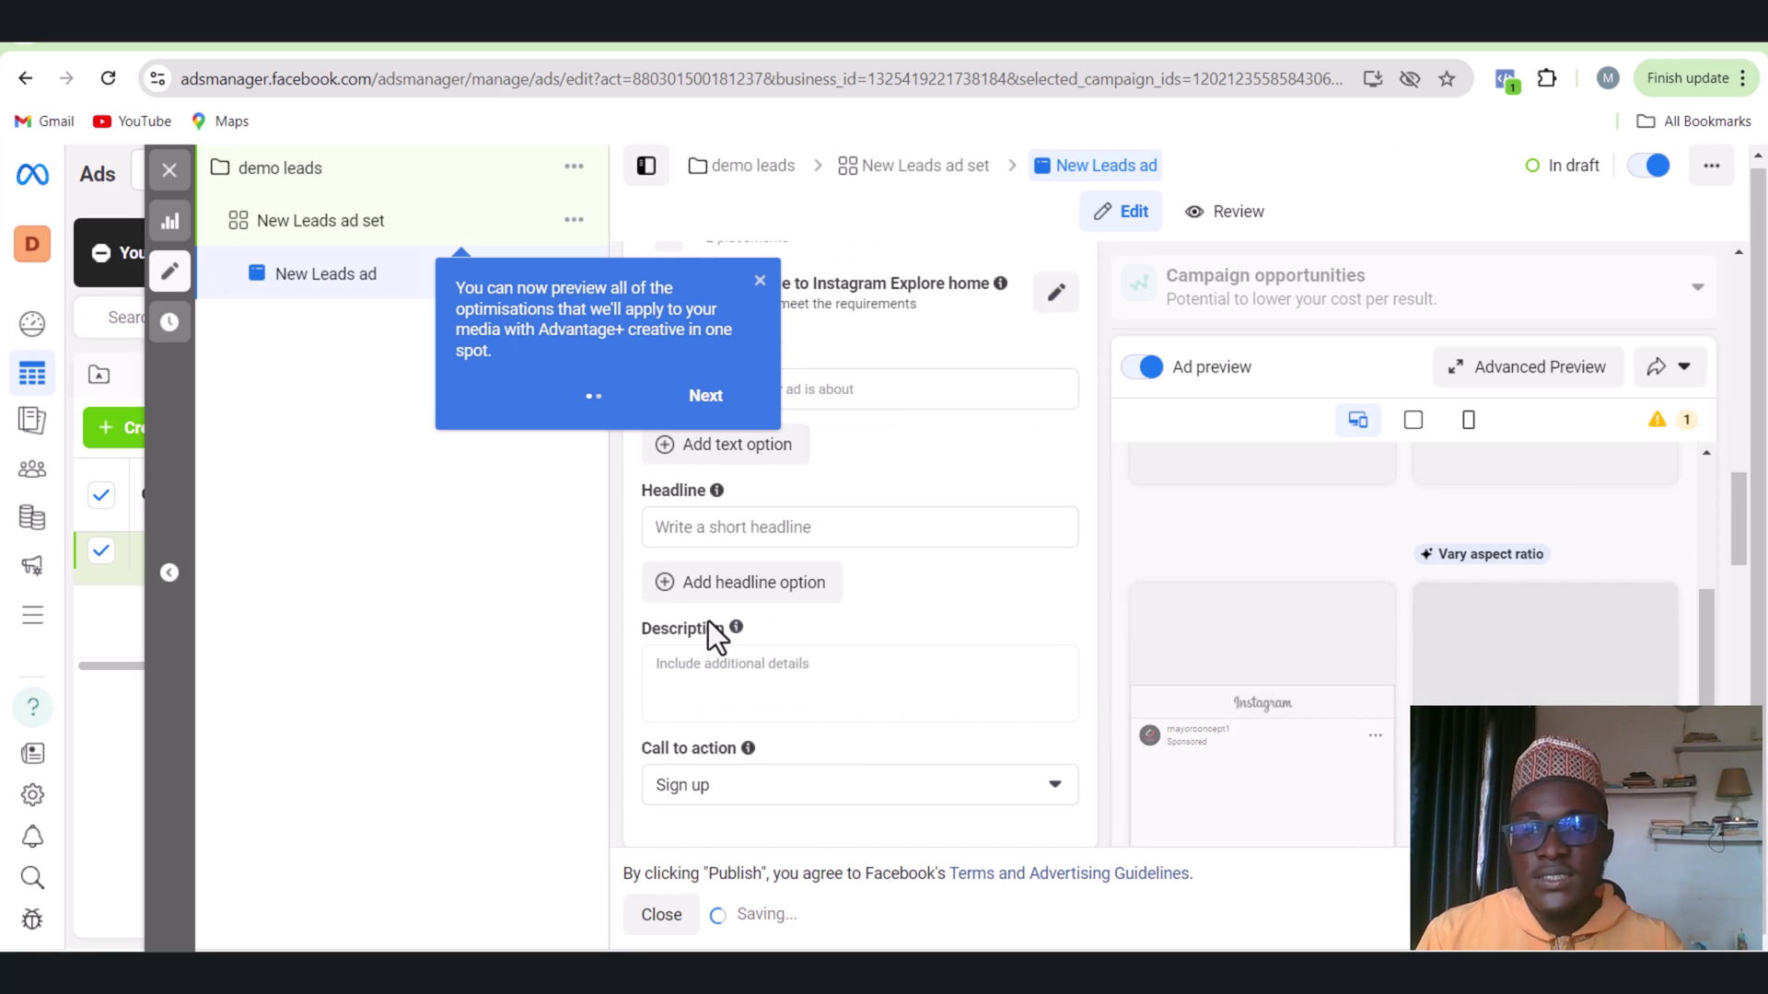
{"action": "left_click", "coordinate": [693, 393]}
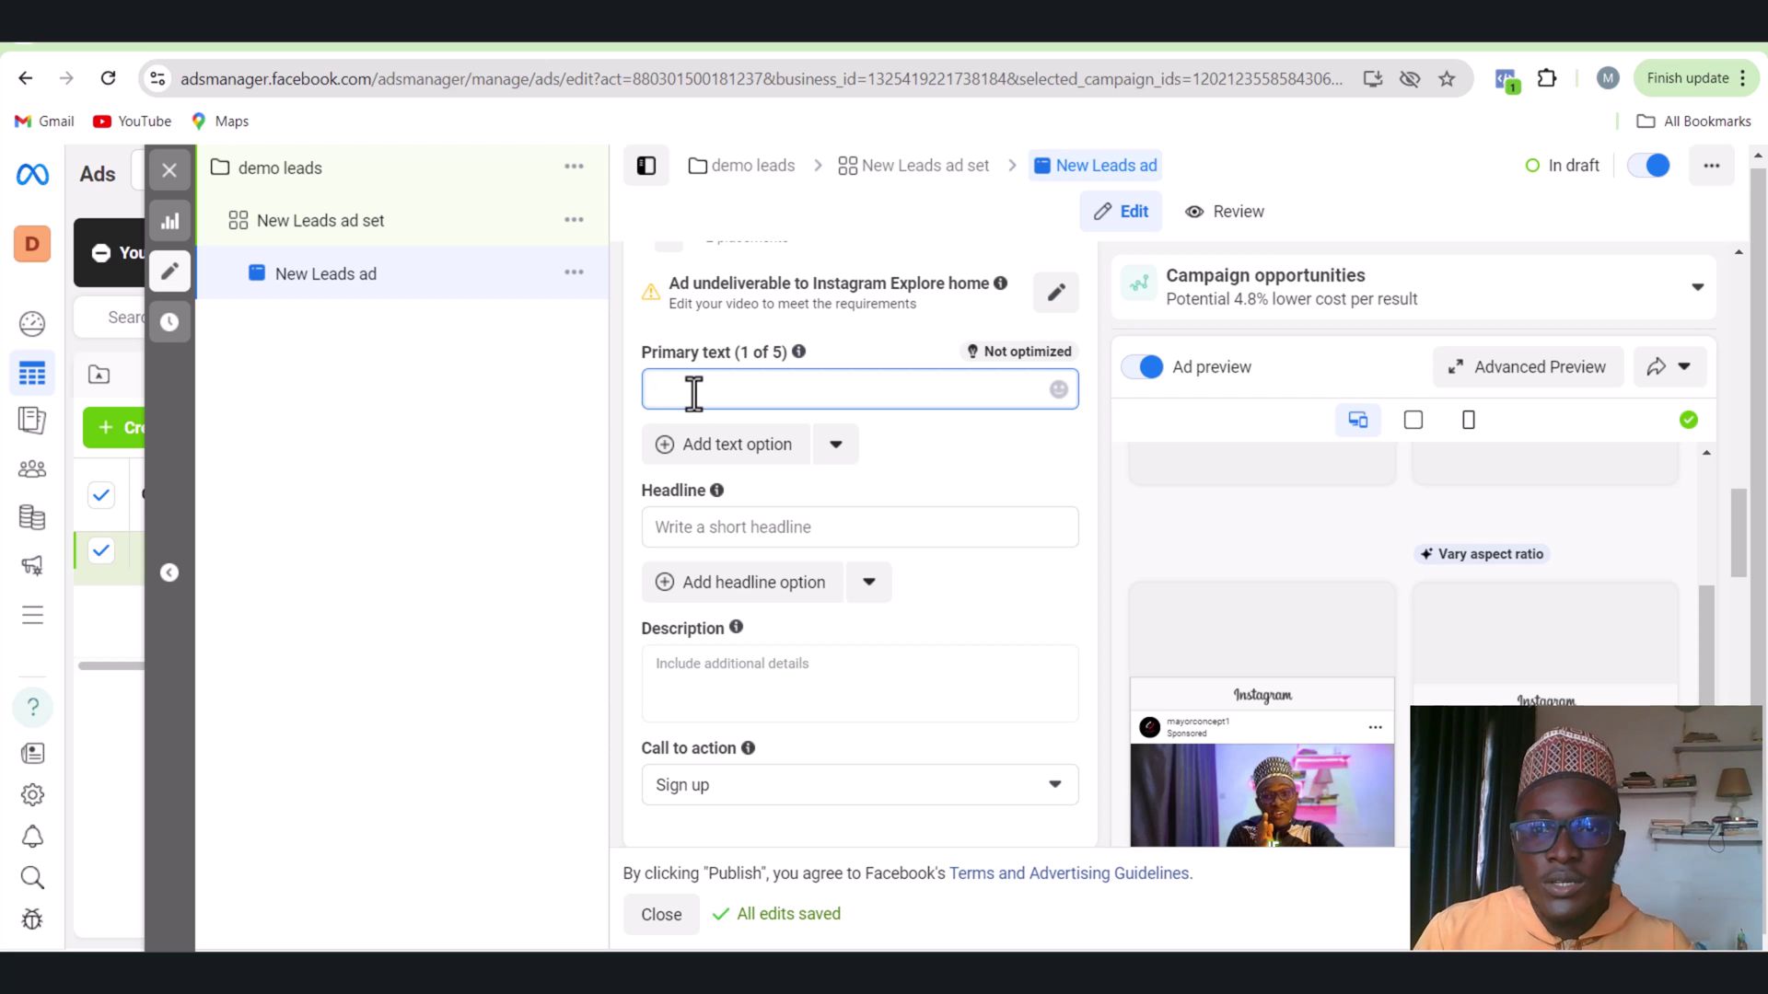
{"action": "mouse_move", "coordinate": [719, 488]}
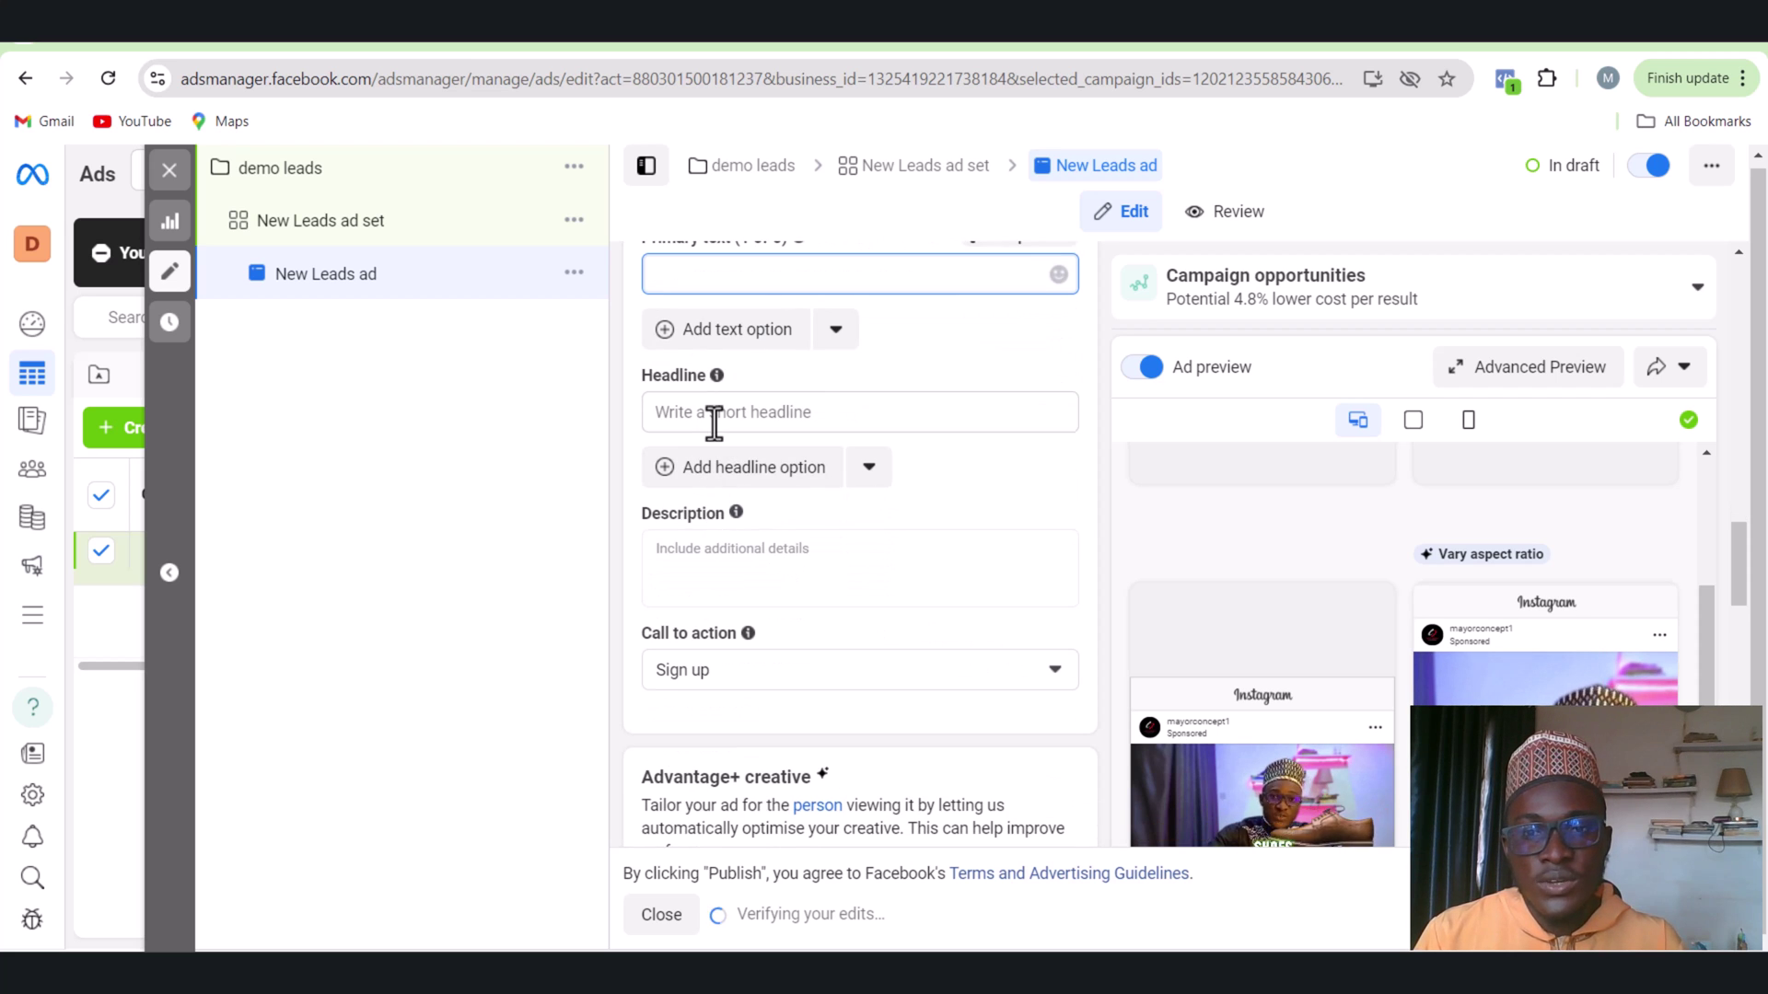
{"action": "left_click", "coordinate": [717, 413]}
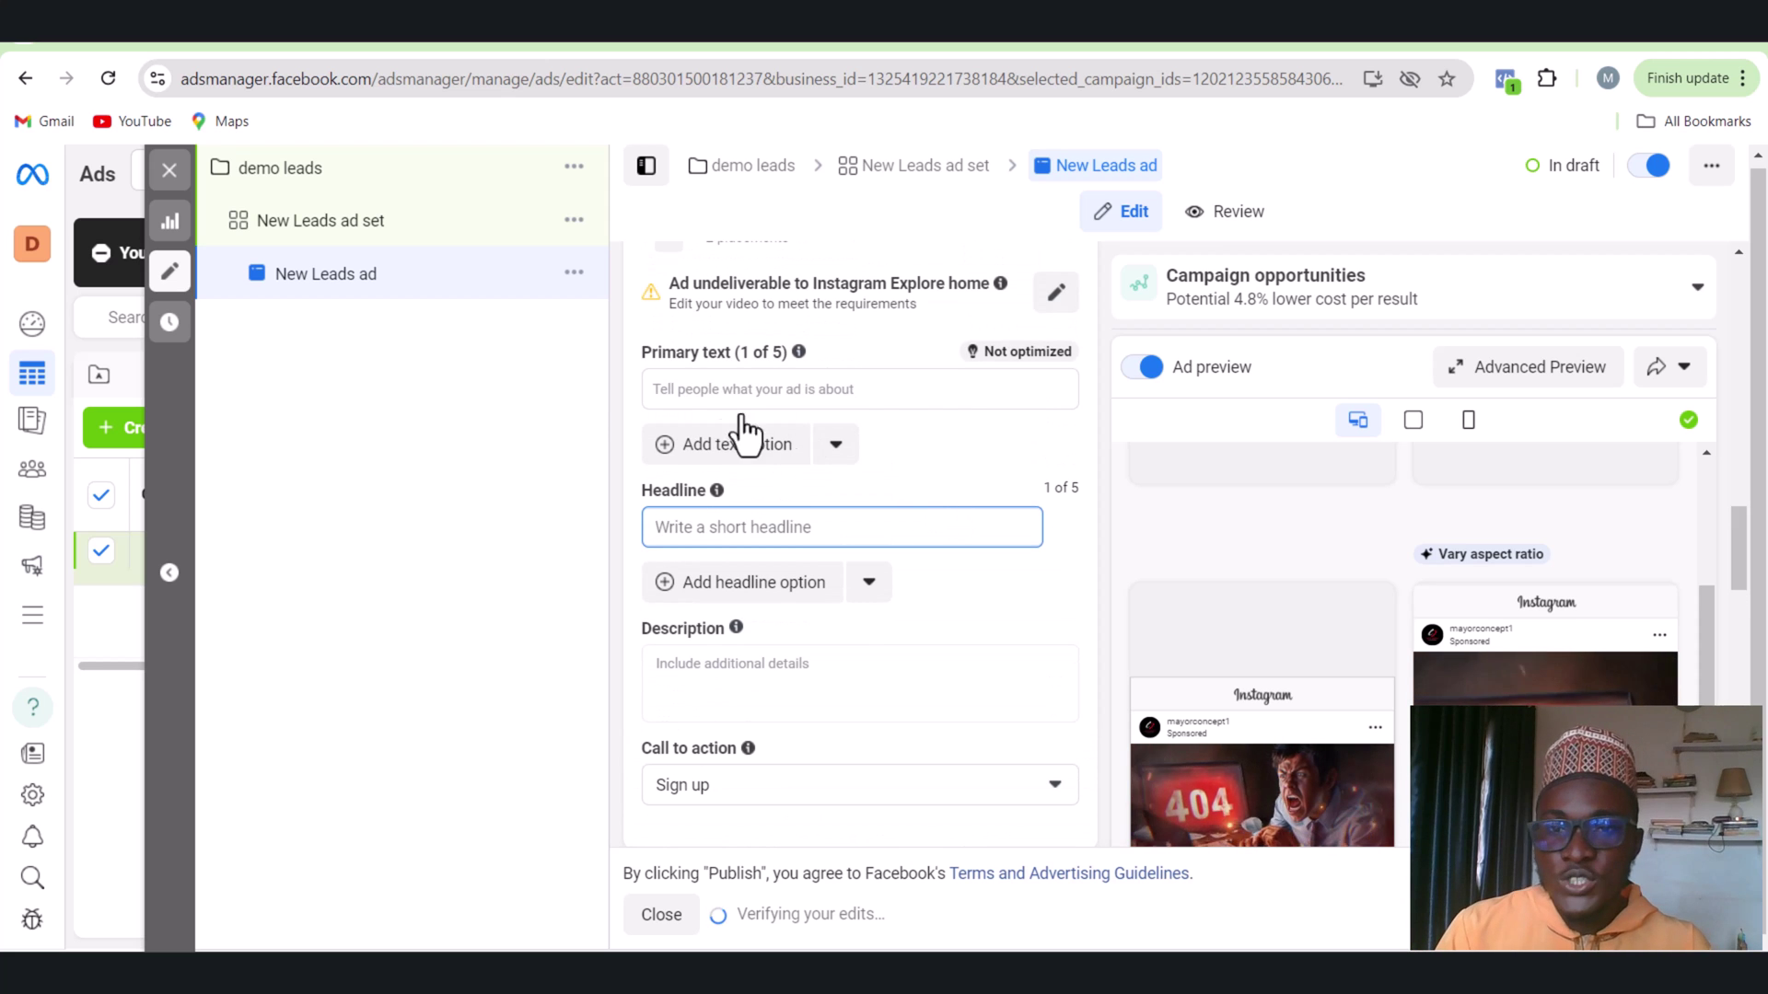
{"action": "left_click", "coordinate": [709, 390]}
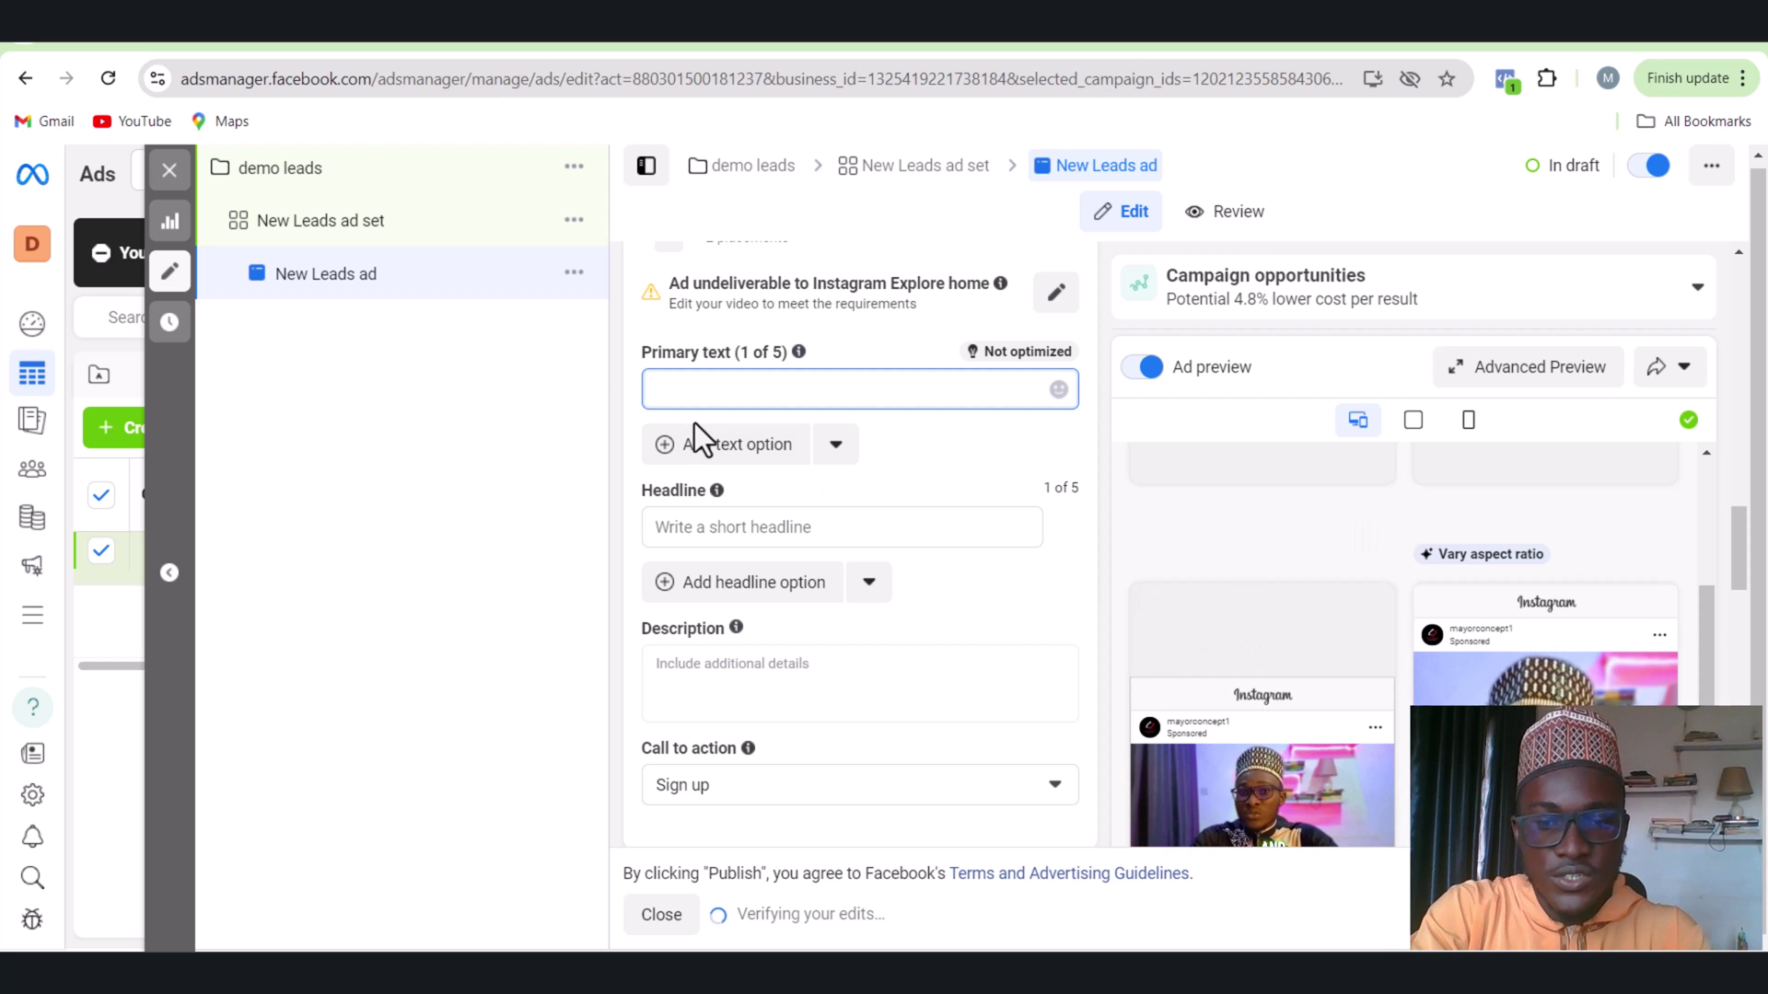
{"action": "type", "text": "getm"}
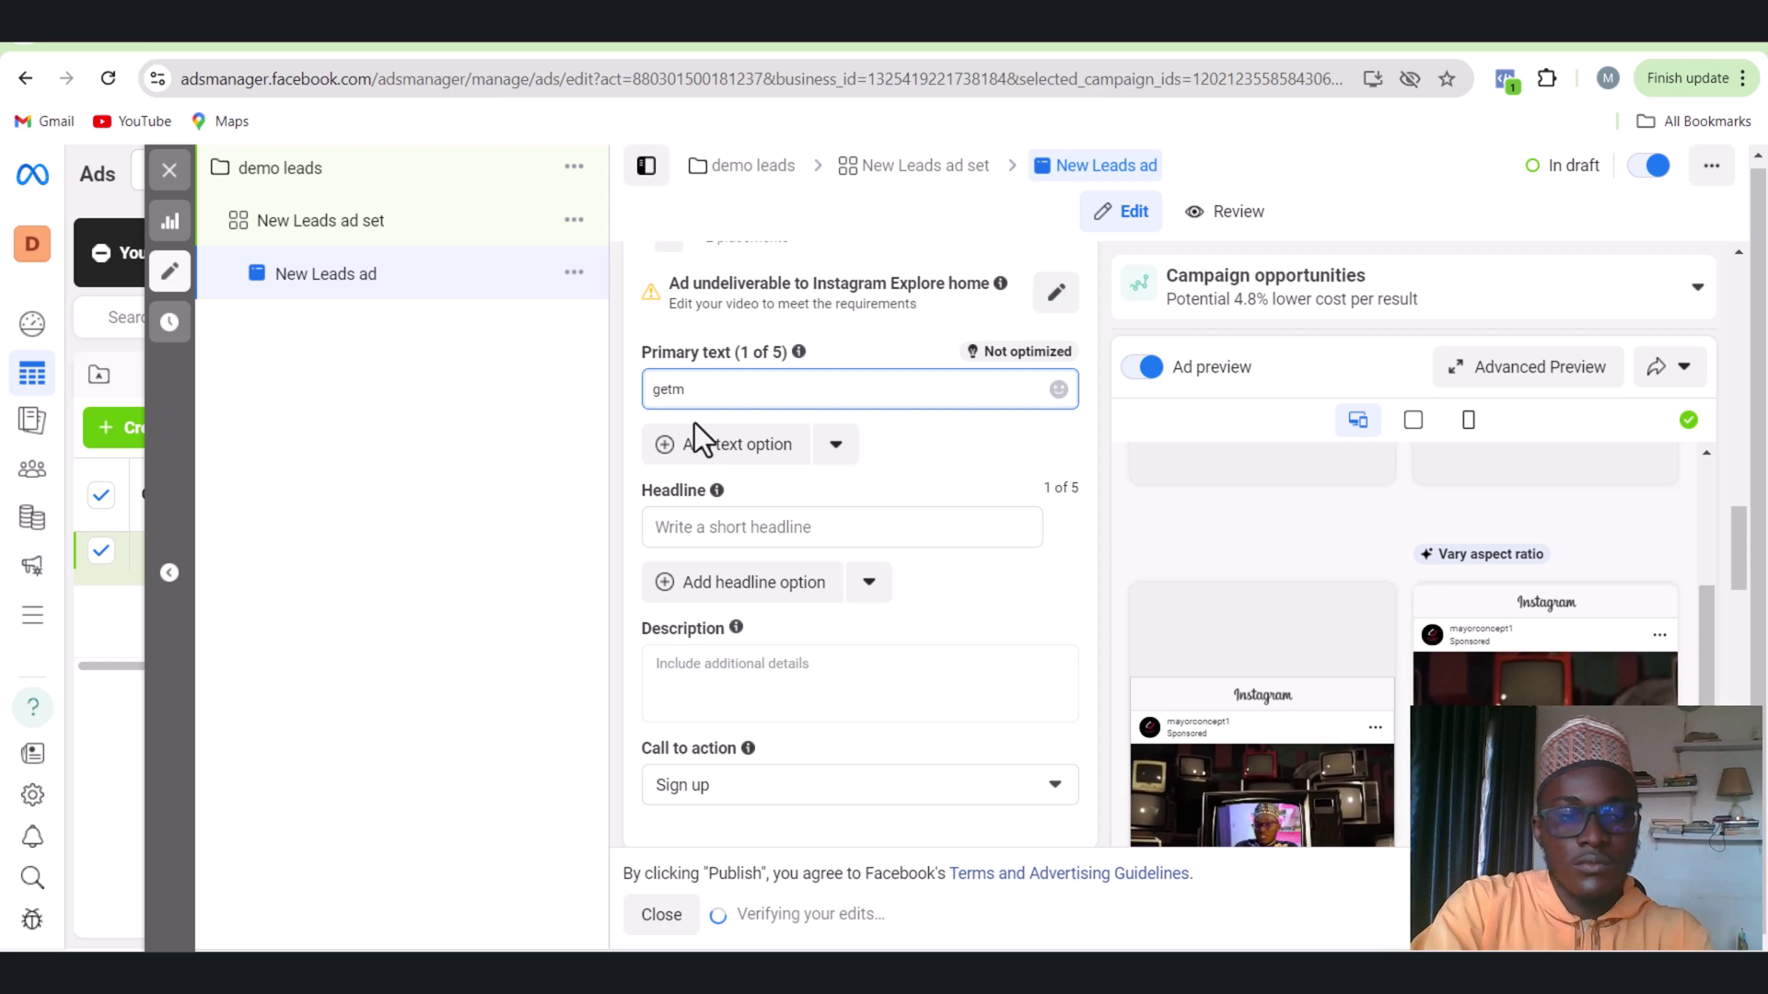
{"action": "key", "text": "BackSpace"}
{"action": "key", "text": "BackSpace"}
{"action": "key", "text": "BackSpace"}
{"action": "key", "text": "BackSpace"}
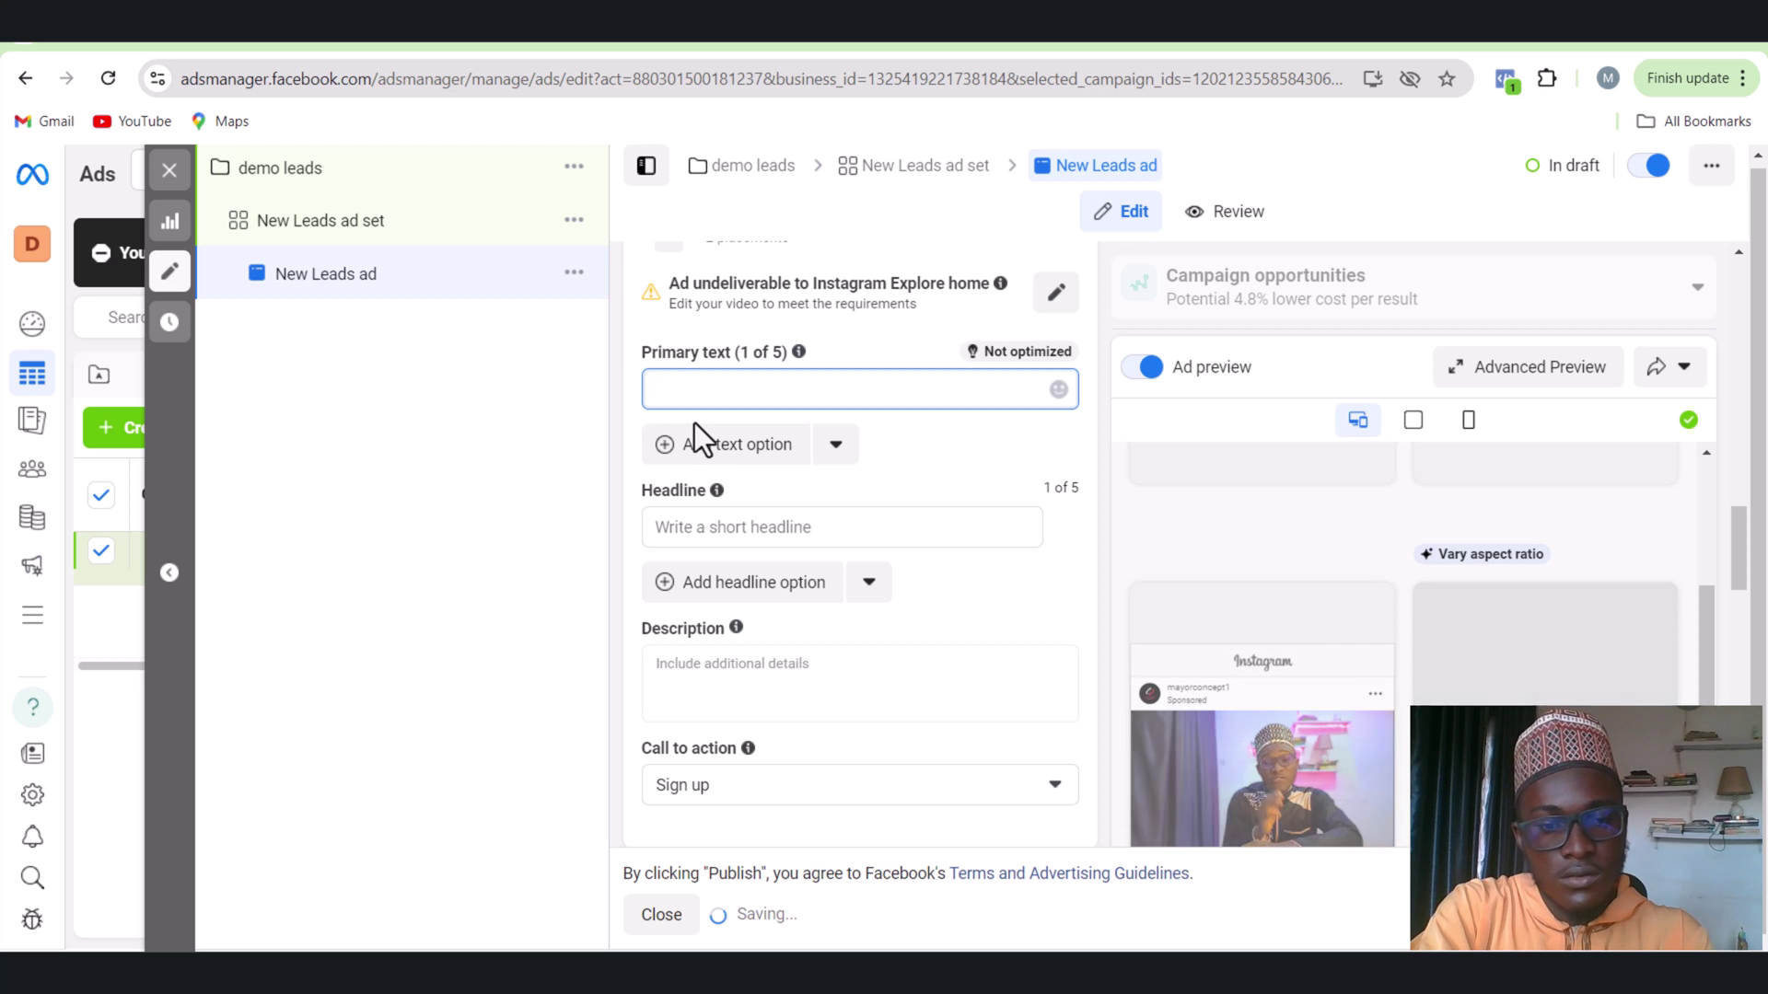
{"action": "type", "text": "Get t"}
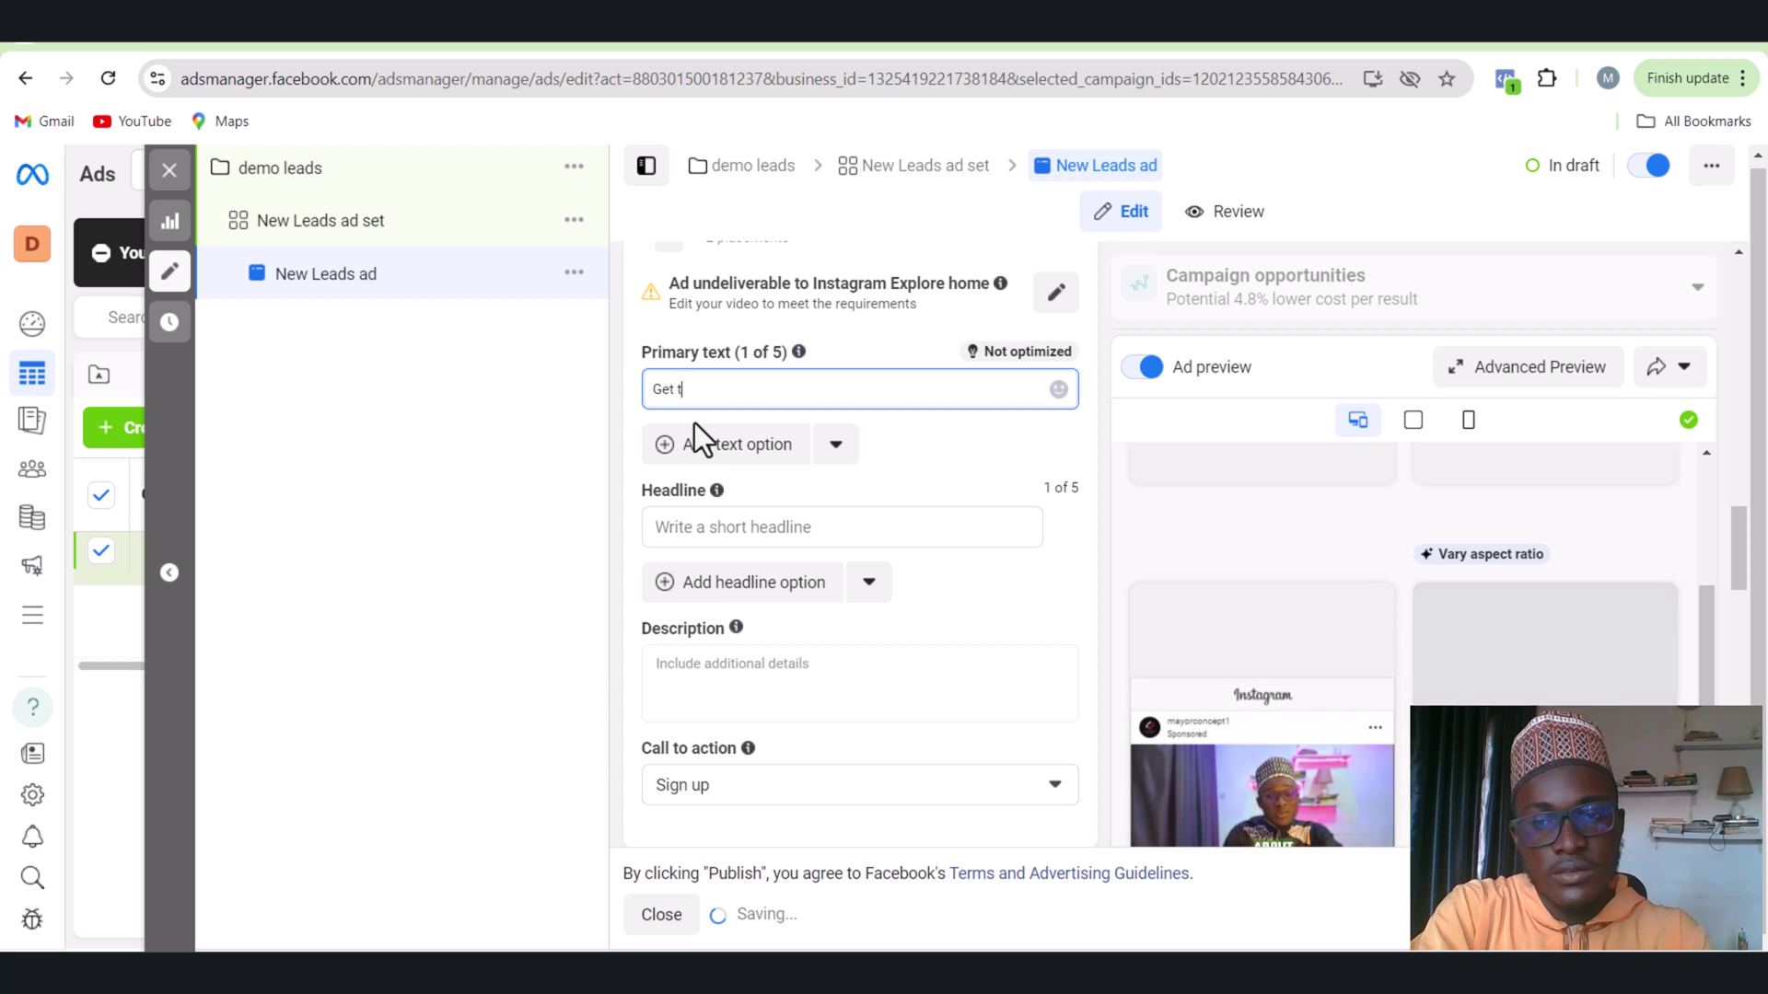
{"action": "type", "text": "his free"}
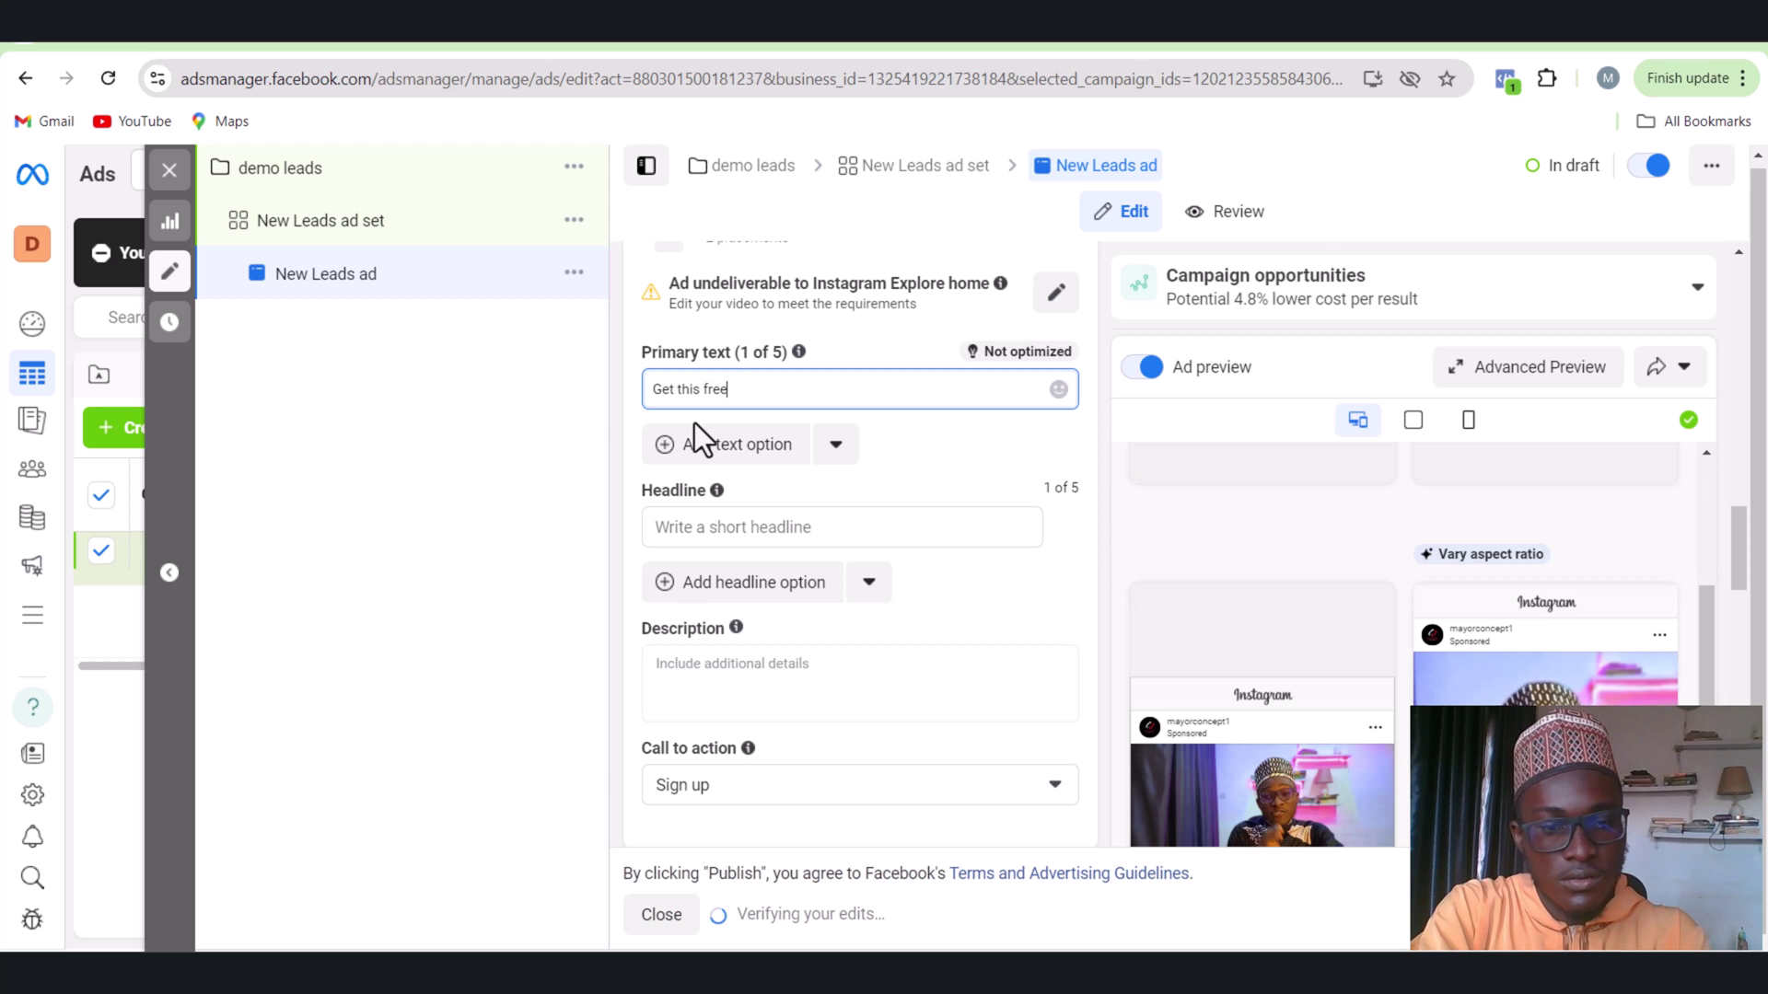
{"action": "type", "text": " trai"}
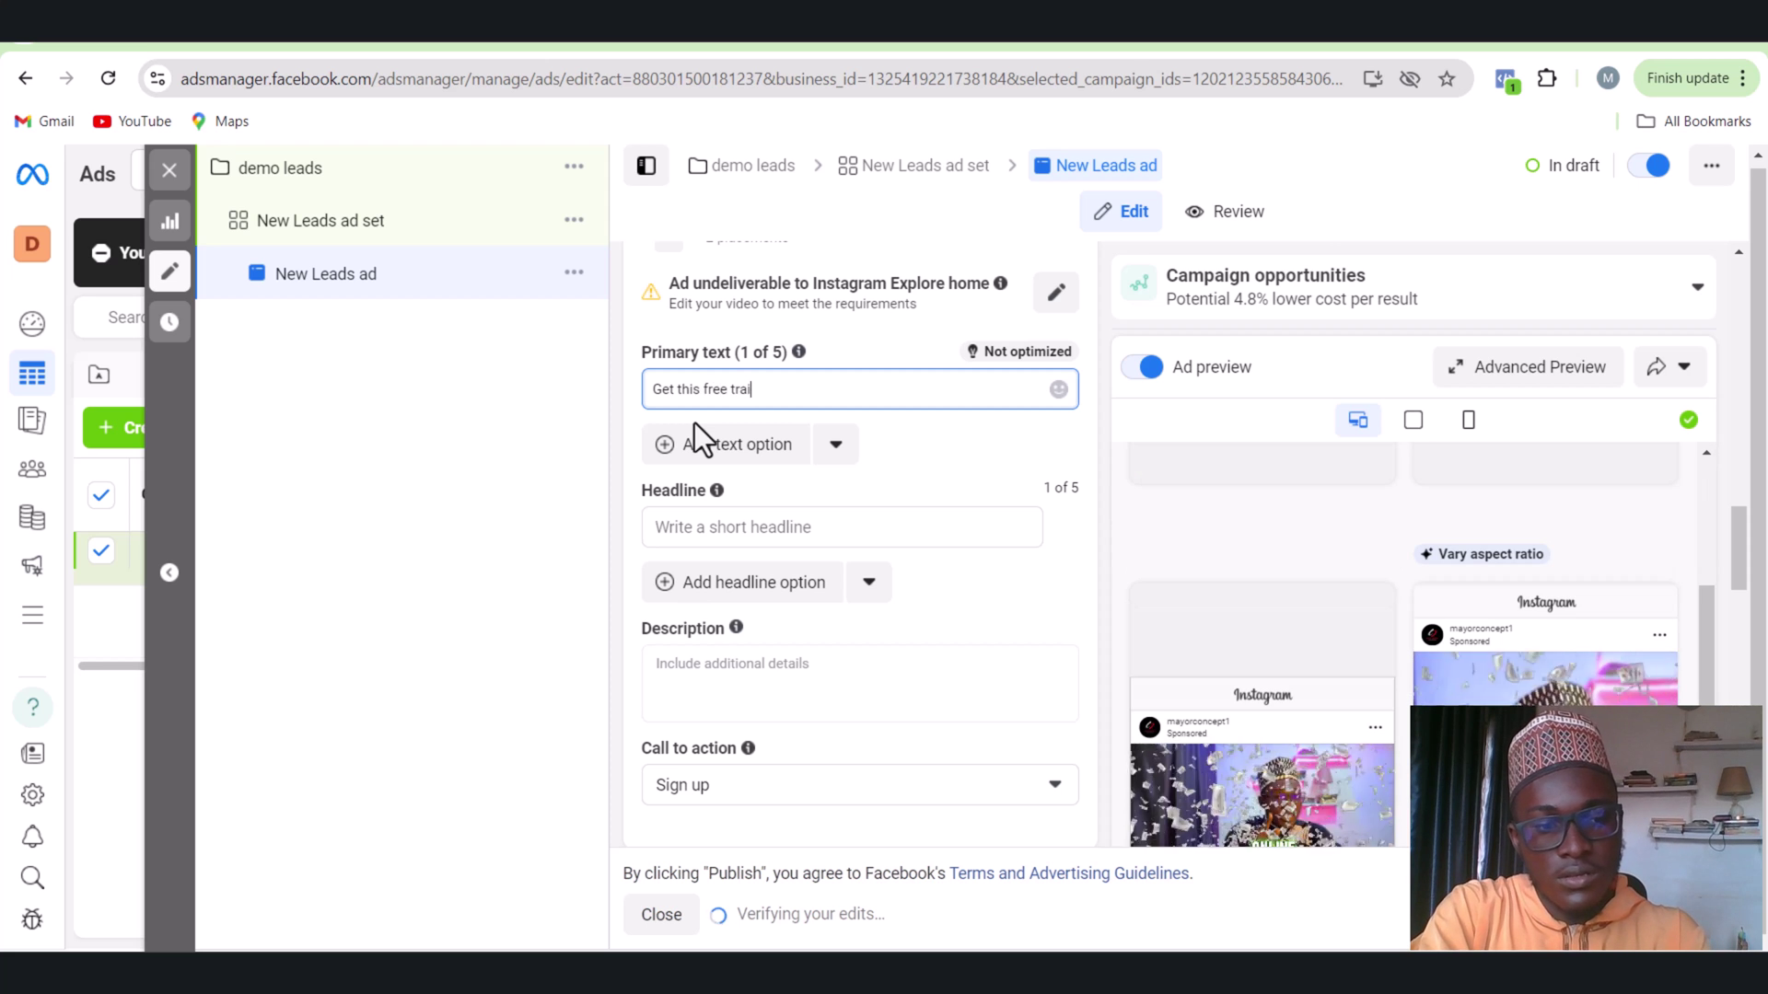
{"action": "type", "text": "ning"}
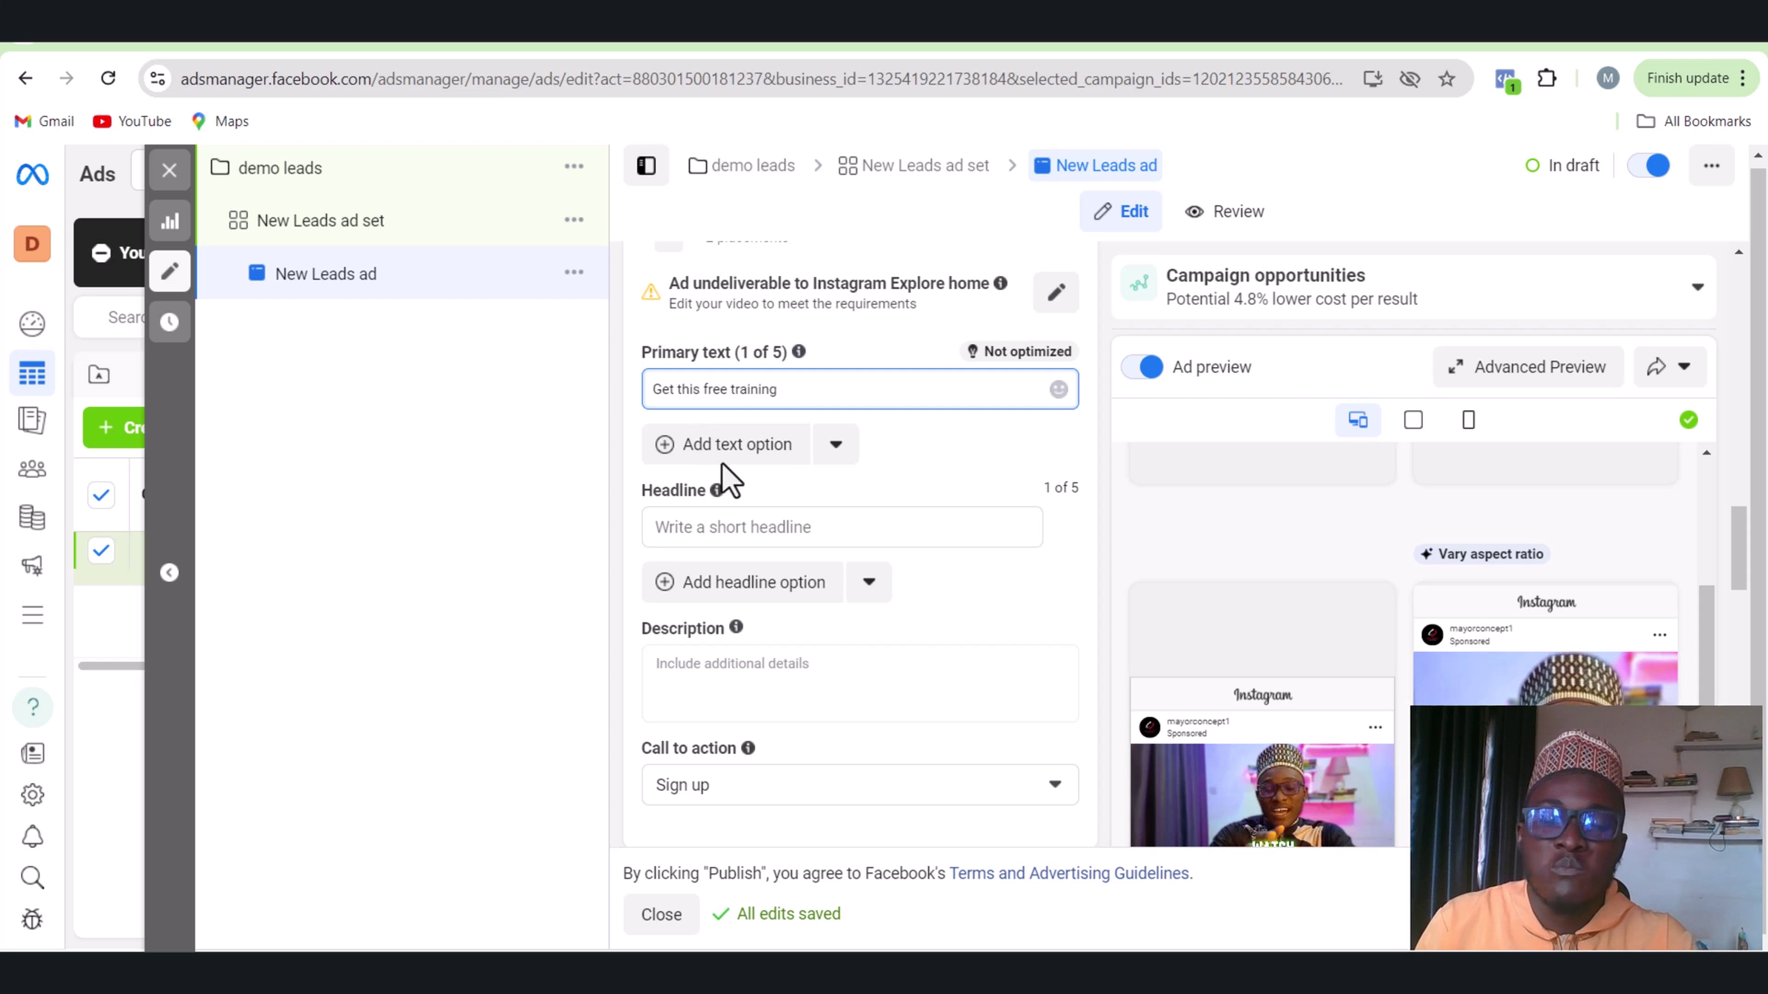
{"action": "type", "text": " Asap"}
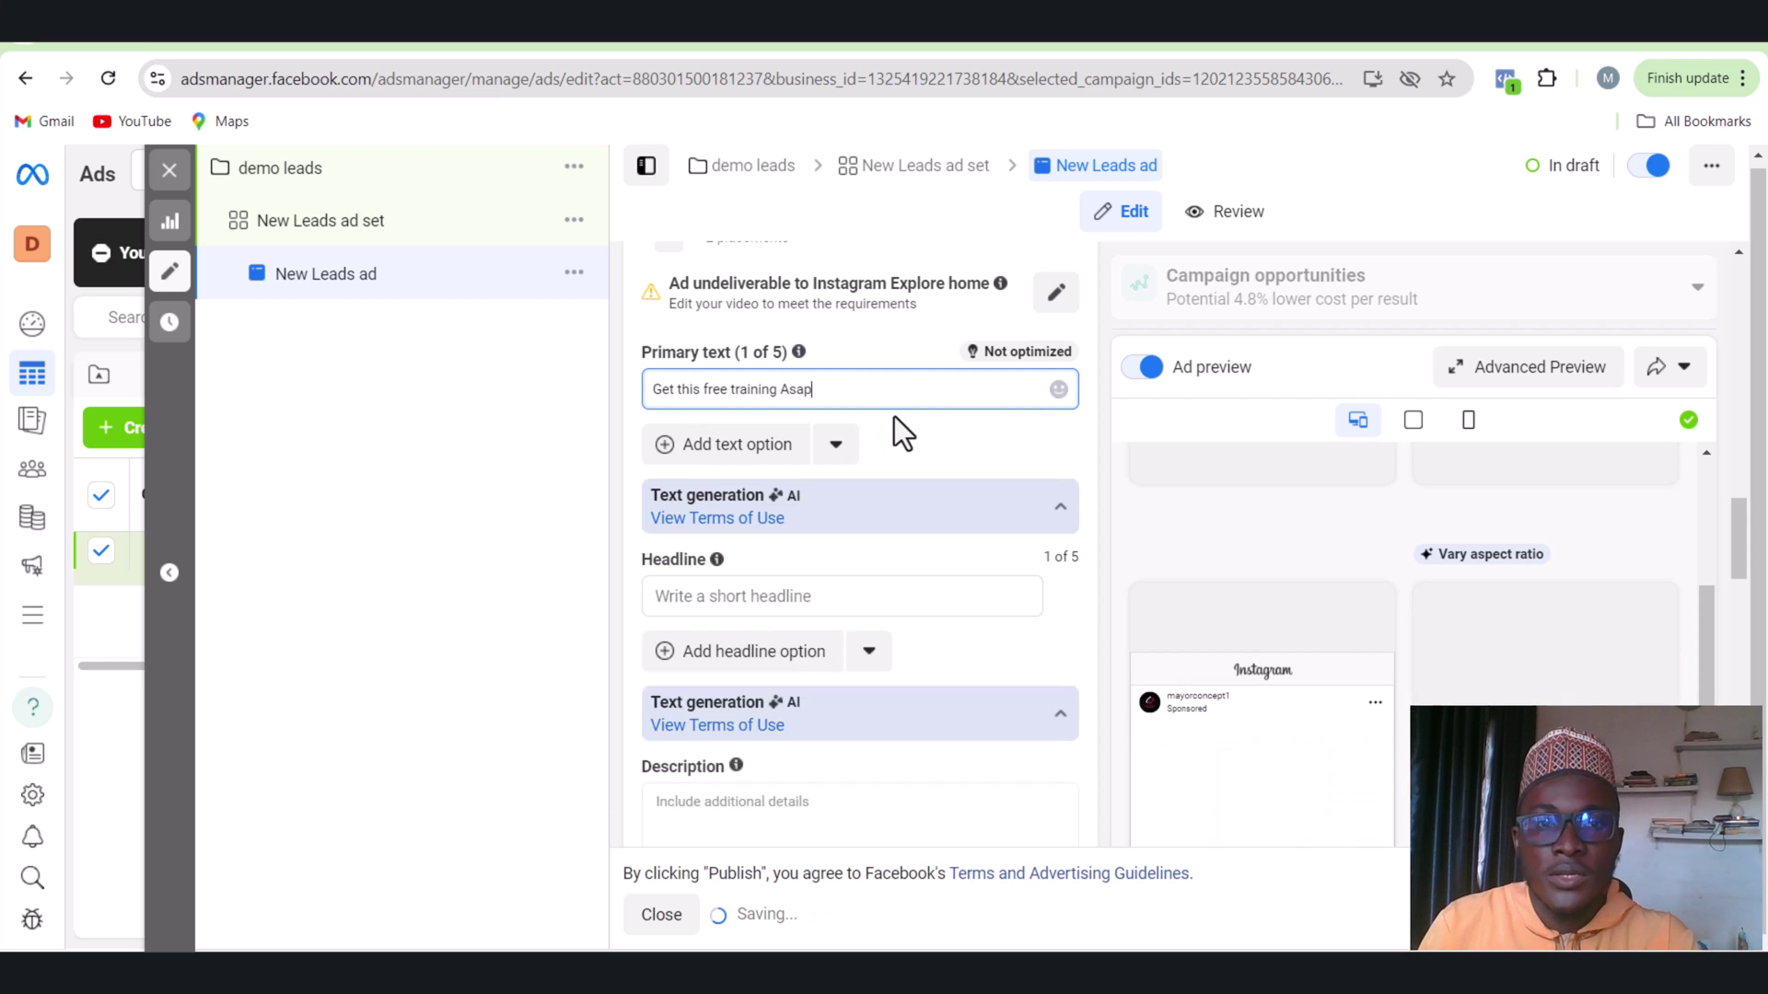
Check how the primary text and video appear in the ad preview across the Instagram and Facebook placements
{"action": "scroll", "coordinate": [752, 448], "scroll_direction": "down", "scroll_amount": 2}
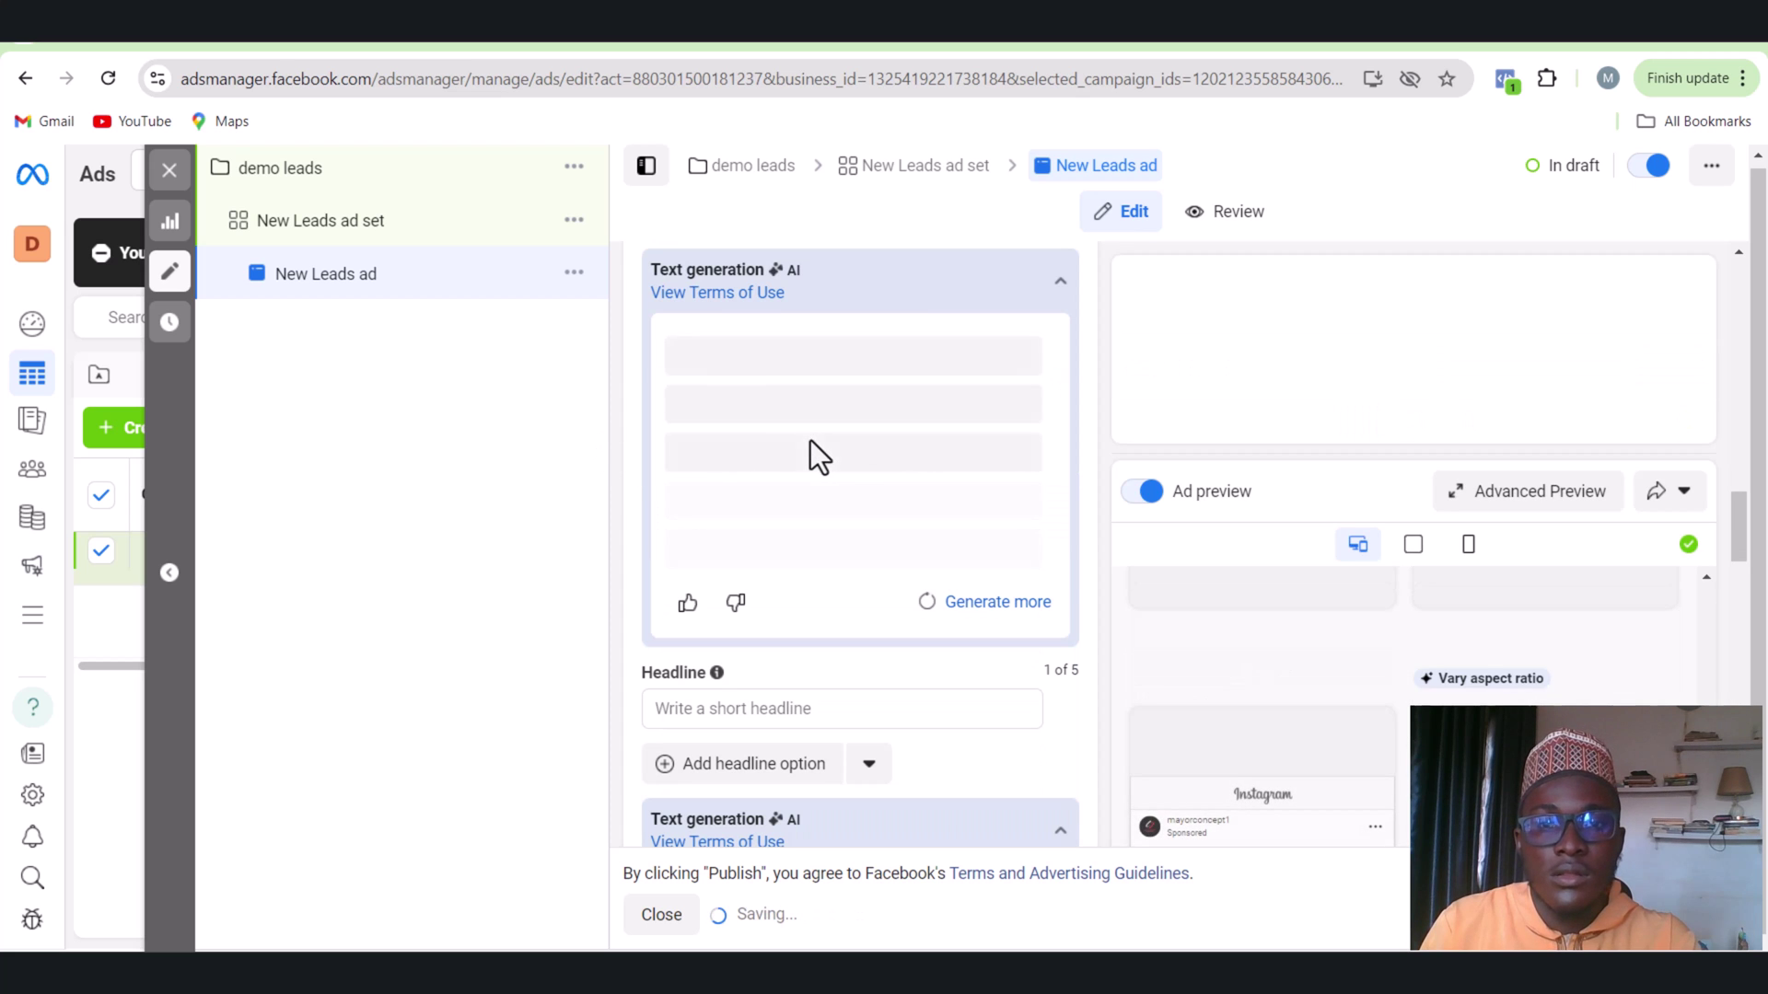
{"action": "scroll", "coordinate": [820, 456], "scroll_direction": "up", "scroll_amount": 2}
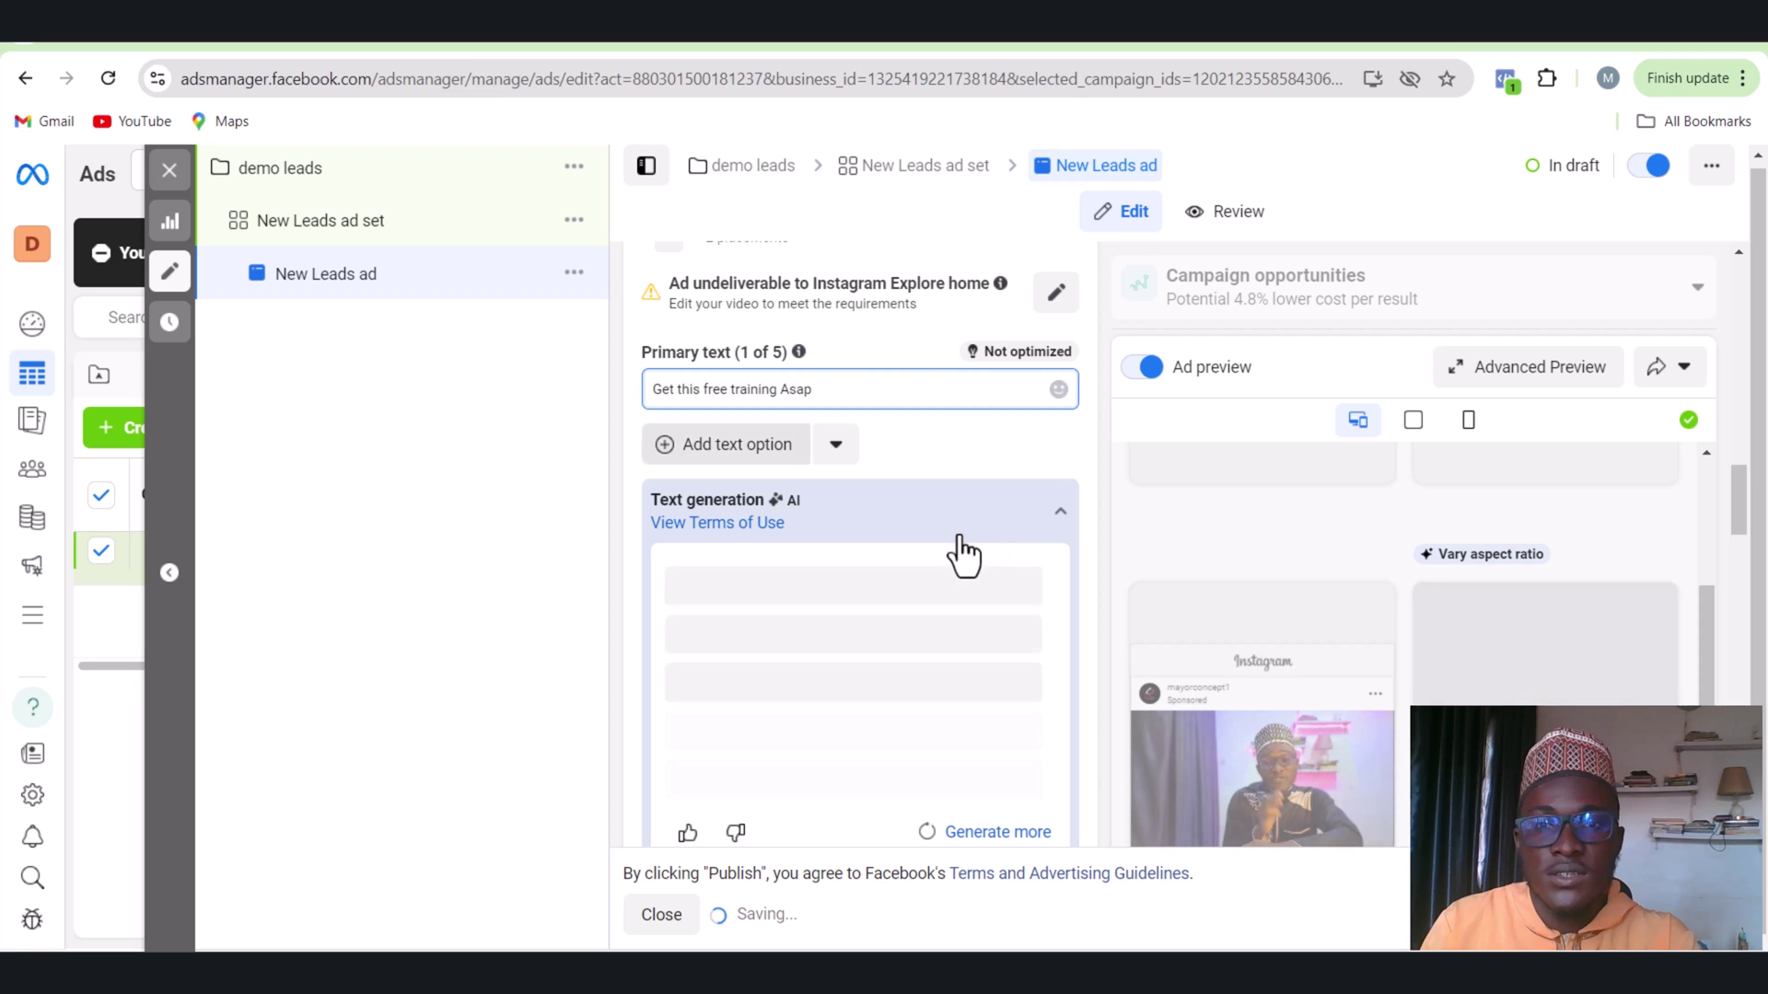
{"action": "scroll", "coordinate": [964, 555], "scroll_direction": "down", "scroll_amount": 1}
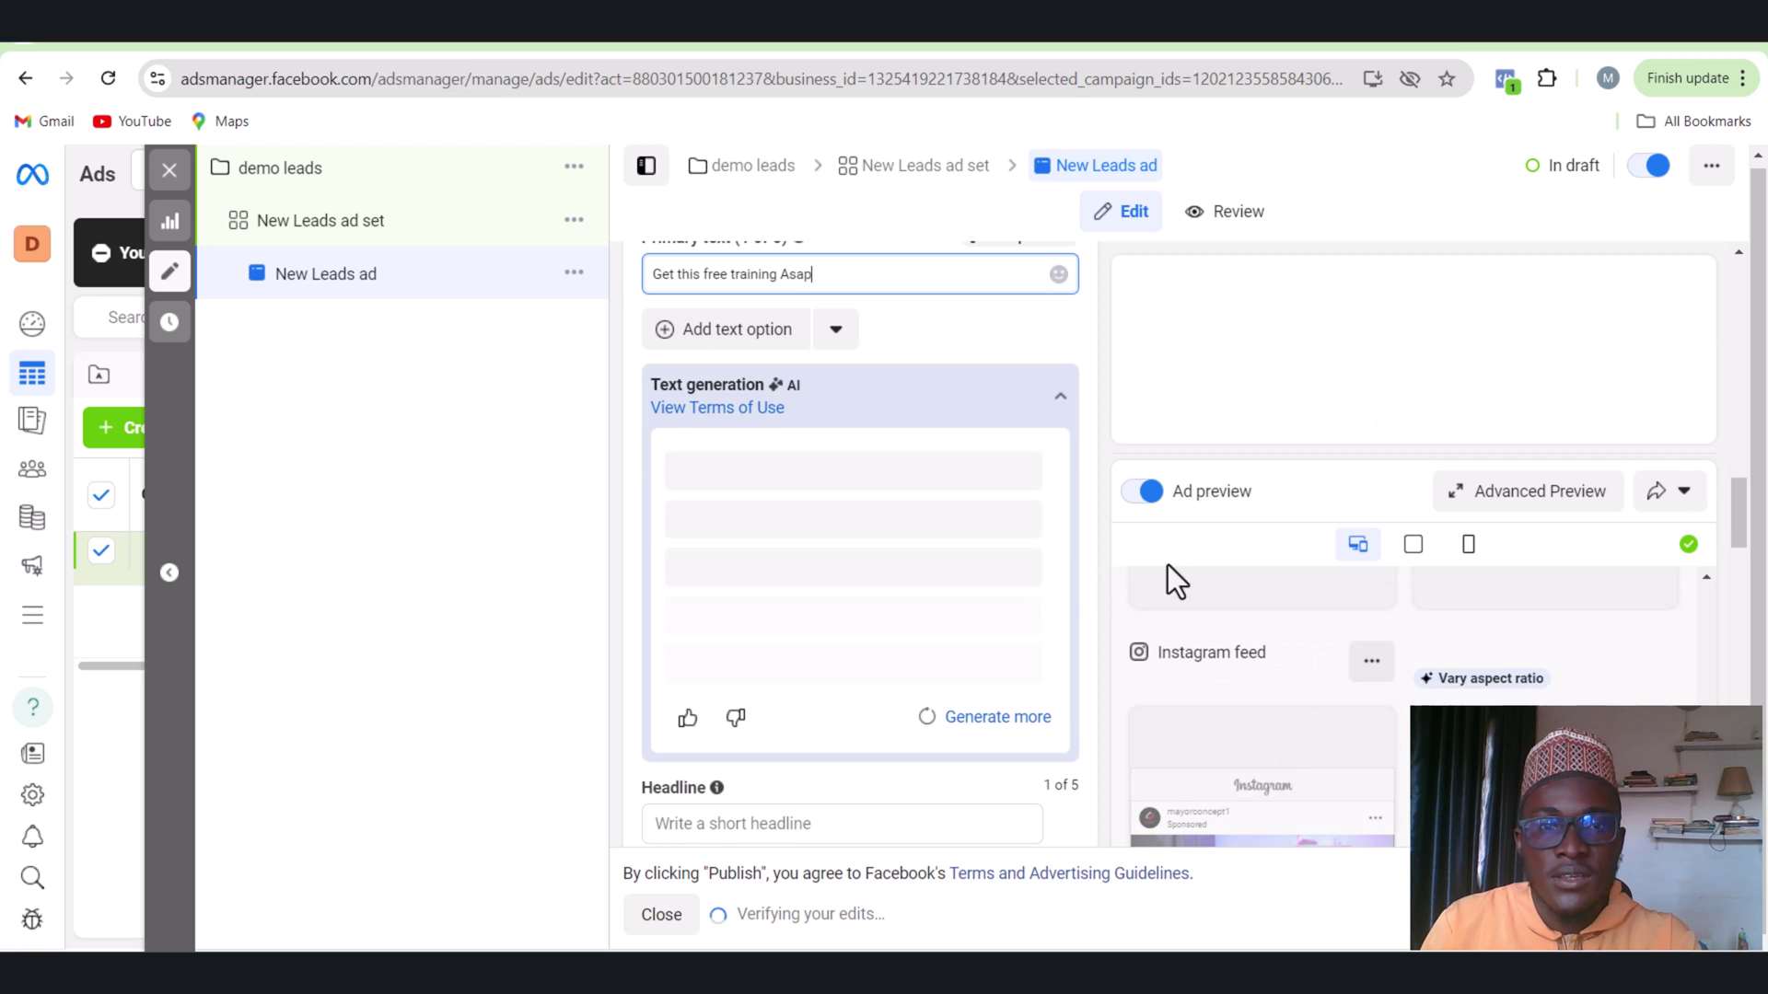
{"action": "scroll", "coordinate": [888, 387], "scroll_direction": "up", "scroll_amount": 2}
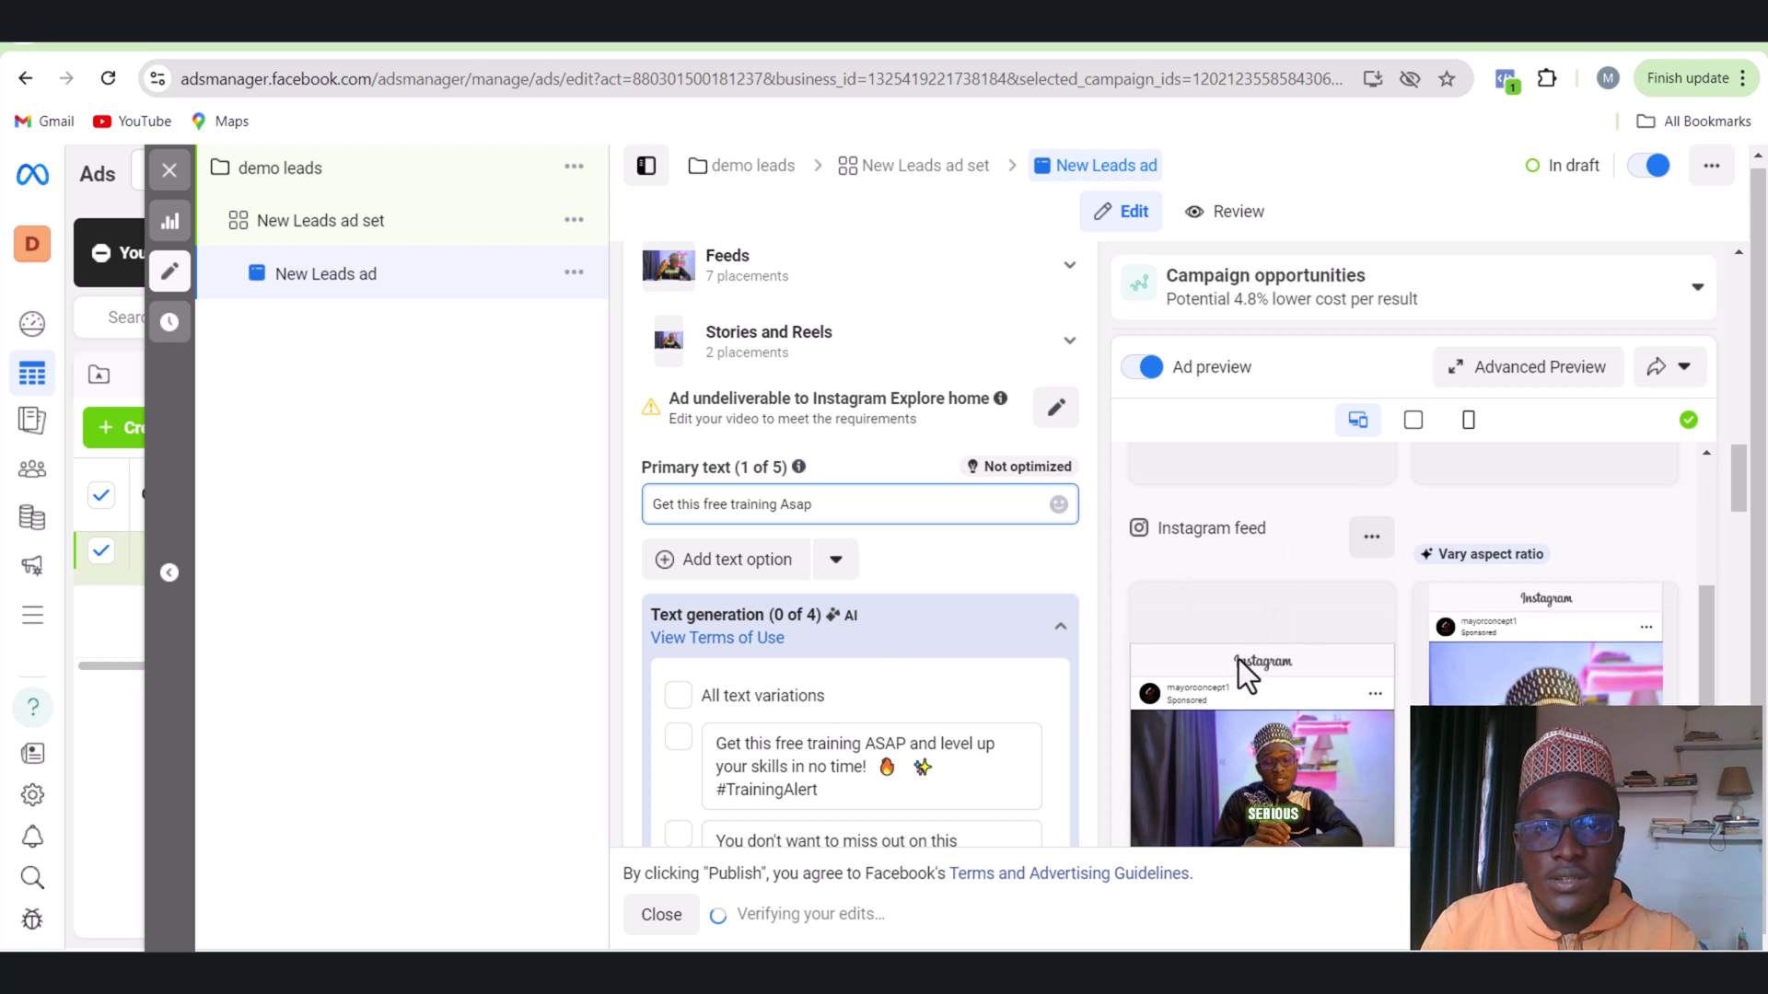
{"action": "scroll", "coordinate": [1332, 567], "scroll_direction": "down", "scroll_amount": 1}
{"action": "scroll", "coordinate": [1280, 562], "scroll_direction": "down", "scroll_amount": 2}
{"action": "scroll", "coordinate": [1304, 616], "scroll_direction": "down", "scroll_amount": 3}
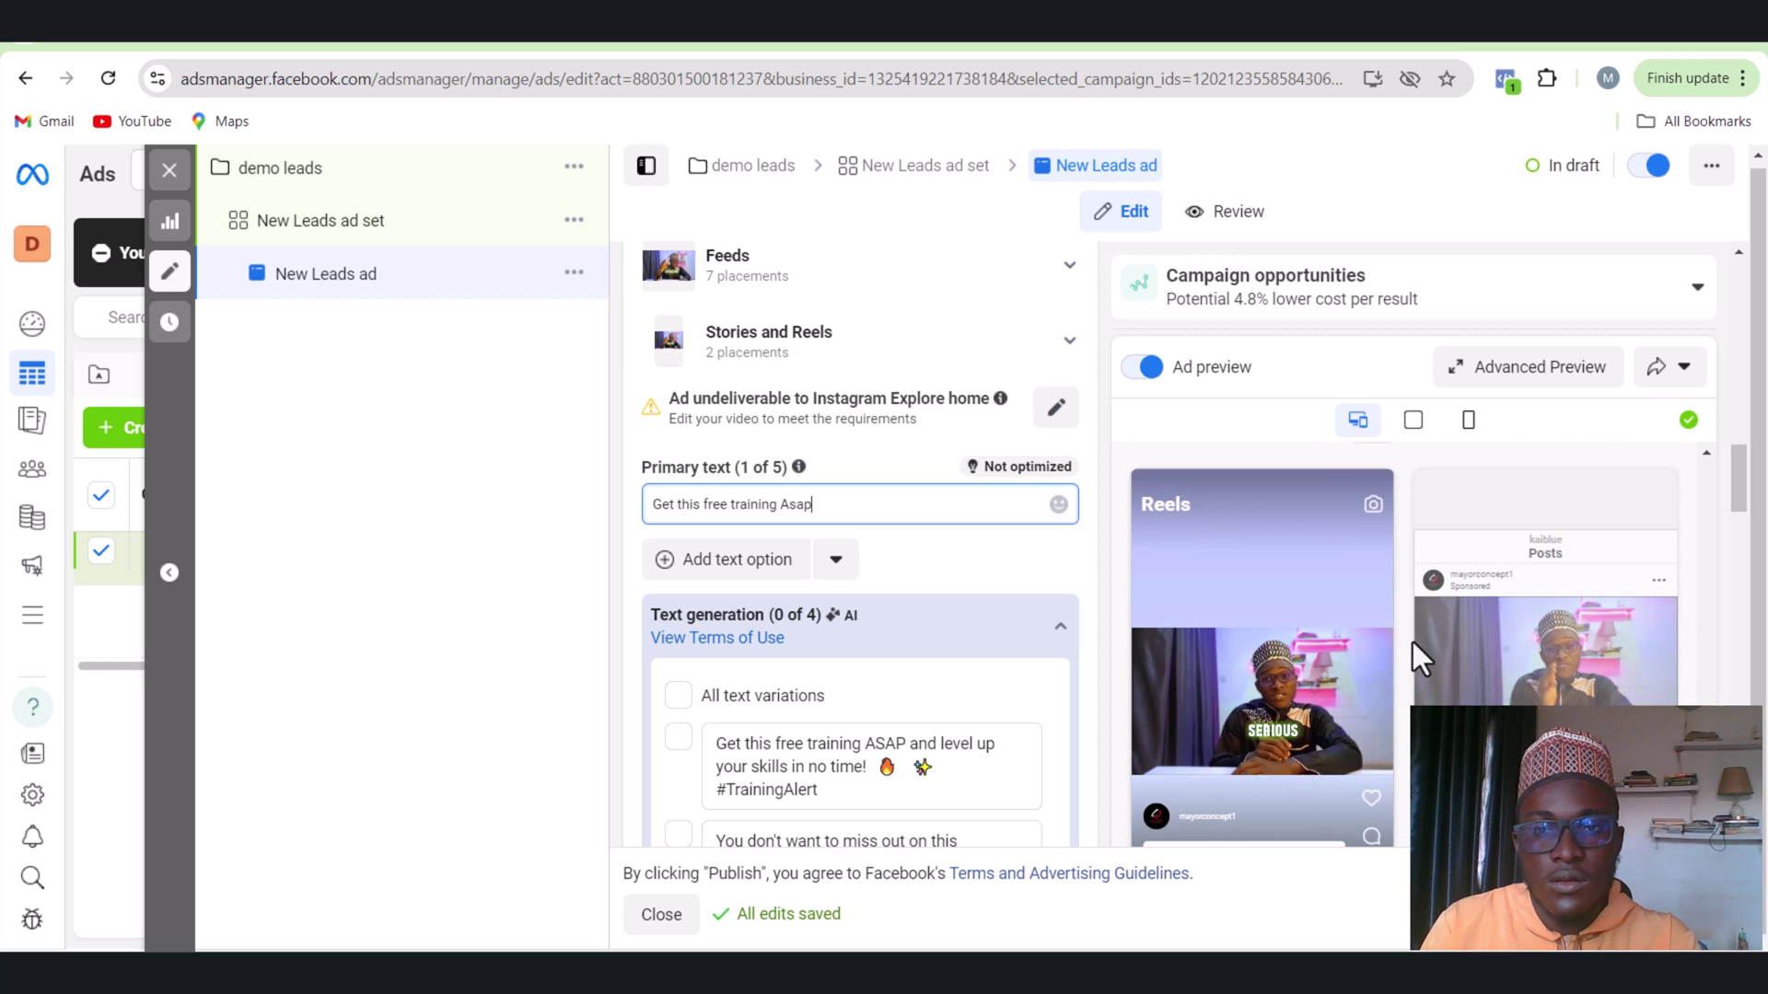
{"action": "scroll", "coordinate": [1333, 606], "scroll_direction": "down", "scroll_amount": 4}
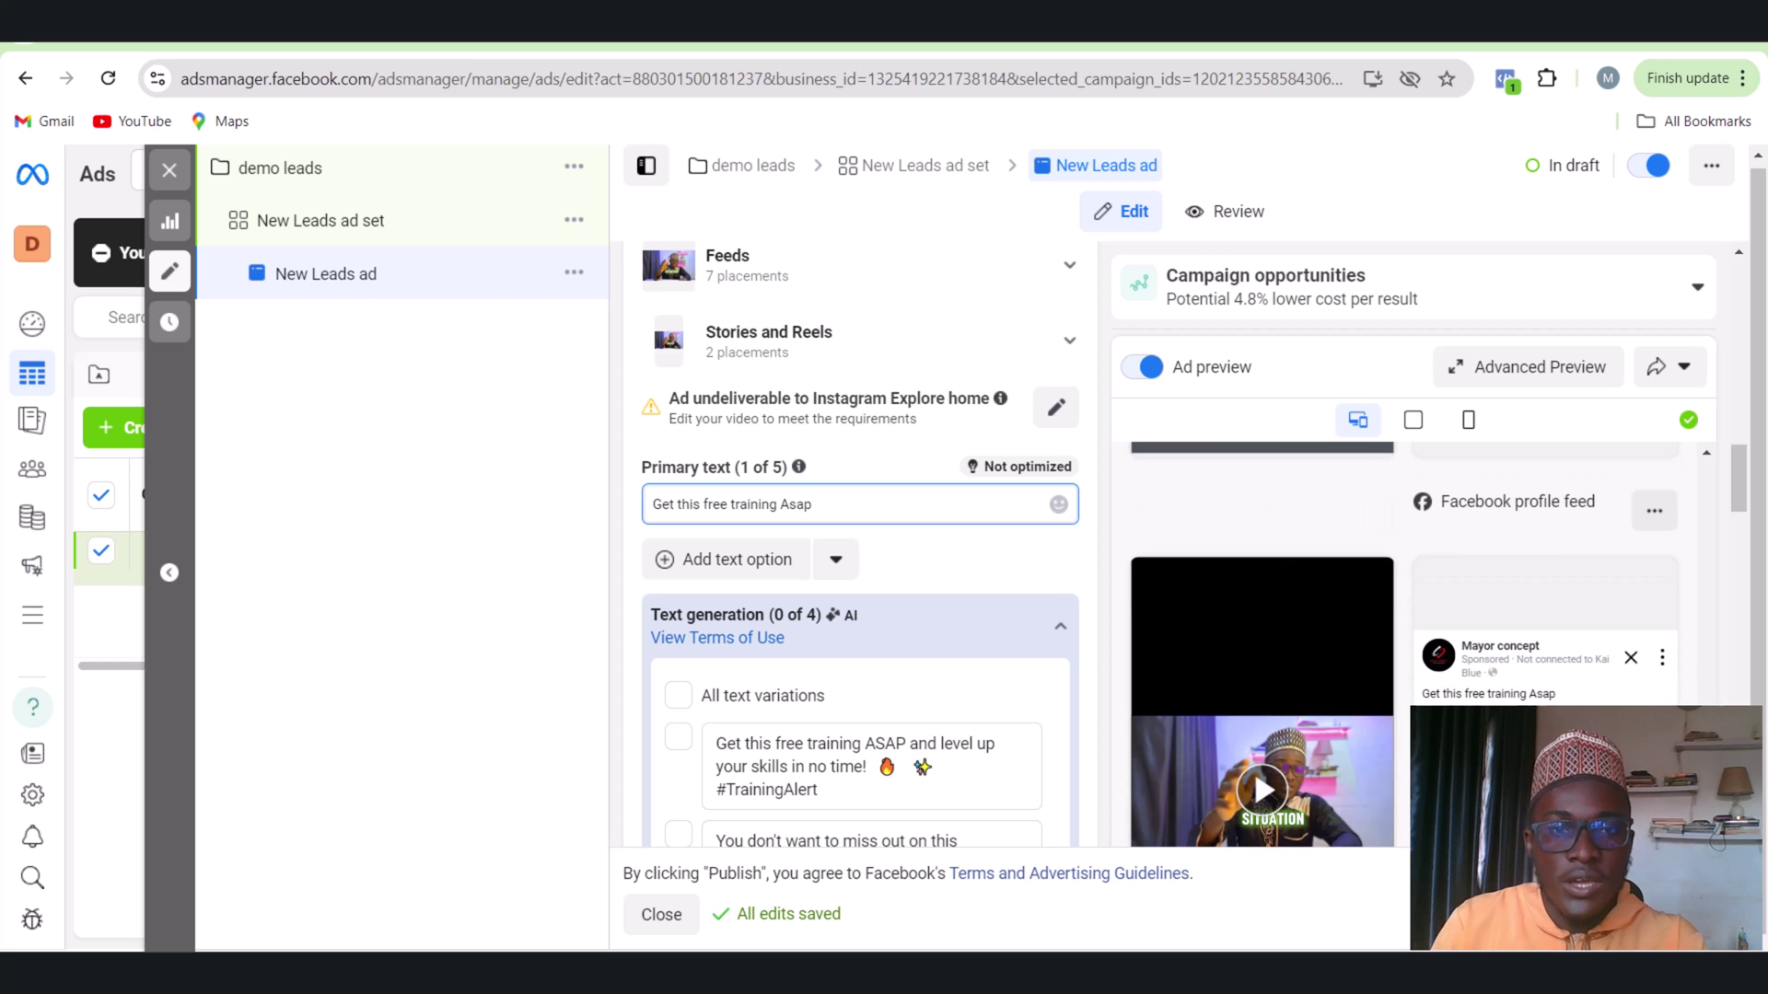
Review the AI-generated primary text variations and add all of them to the ad
{"action": "scroll", "coordinate": [673, 594], "scroll_direction": "down", "scroll_amount": 1}
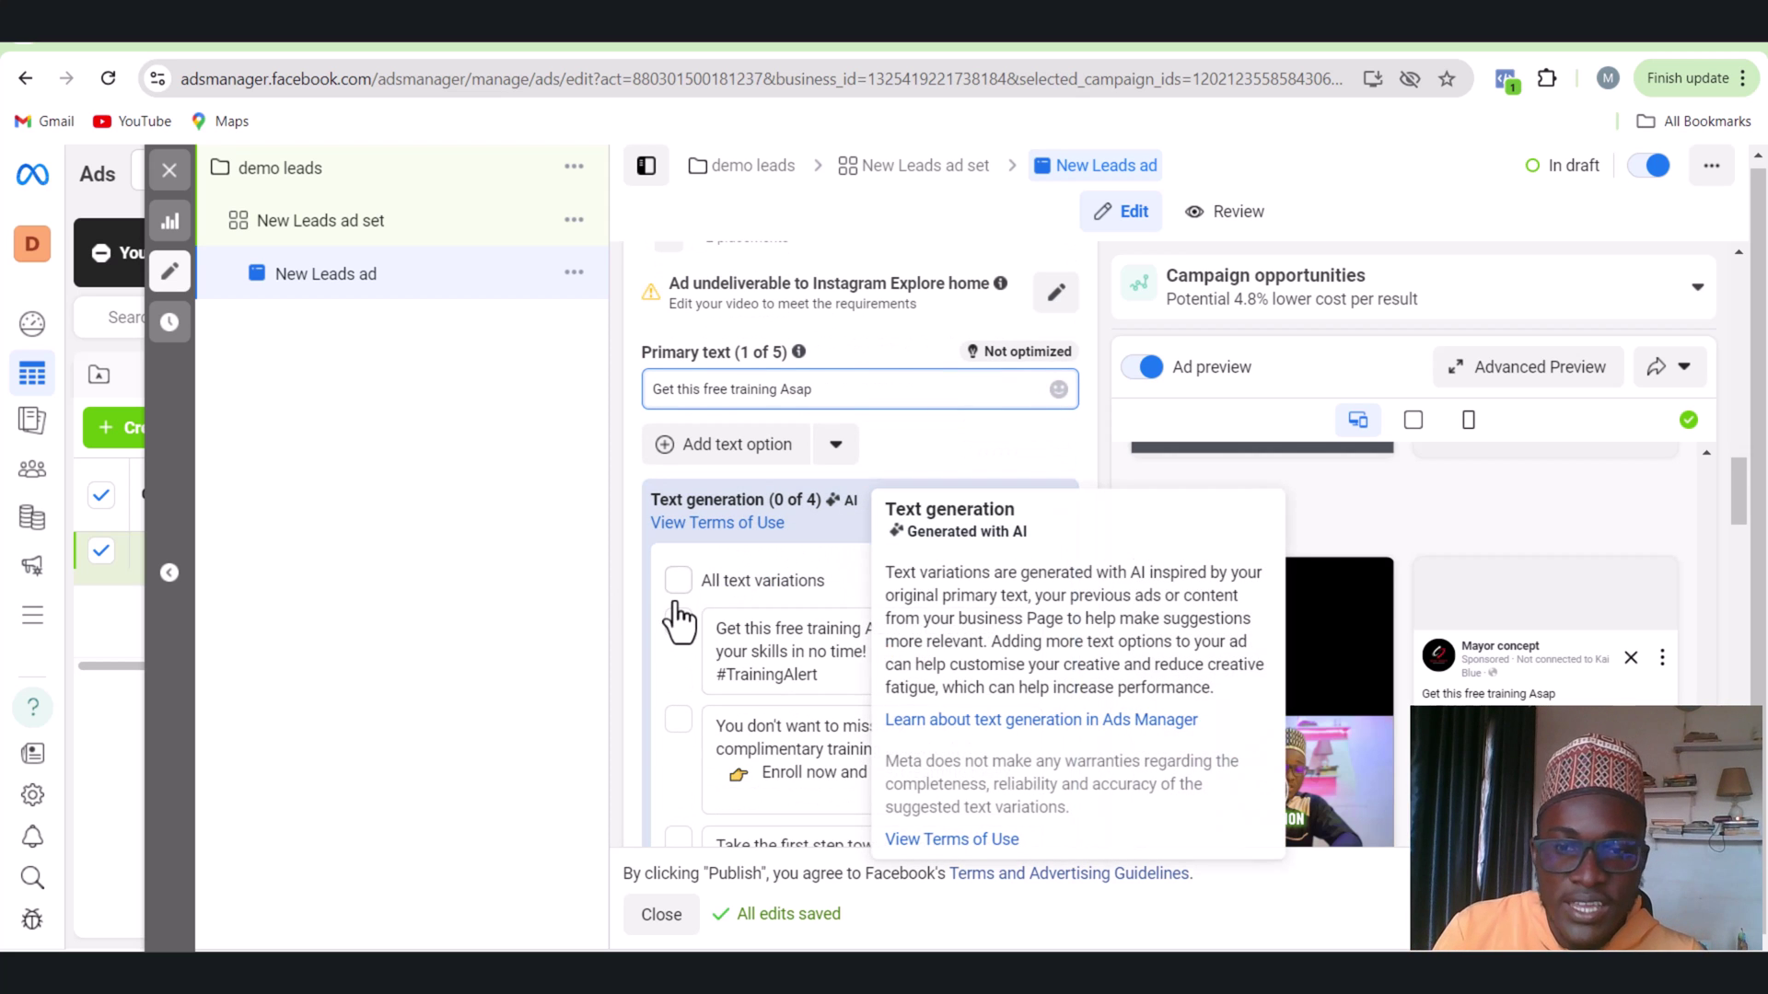
{"action": "scroll", "coordinate": [700, 627], "scroll_direction": "down", "scroll_amount": 1}
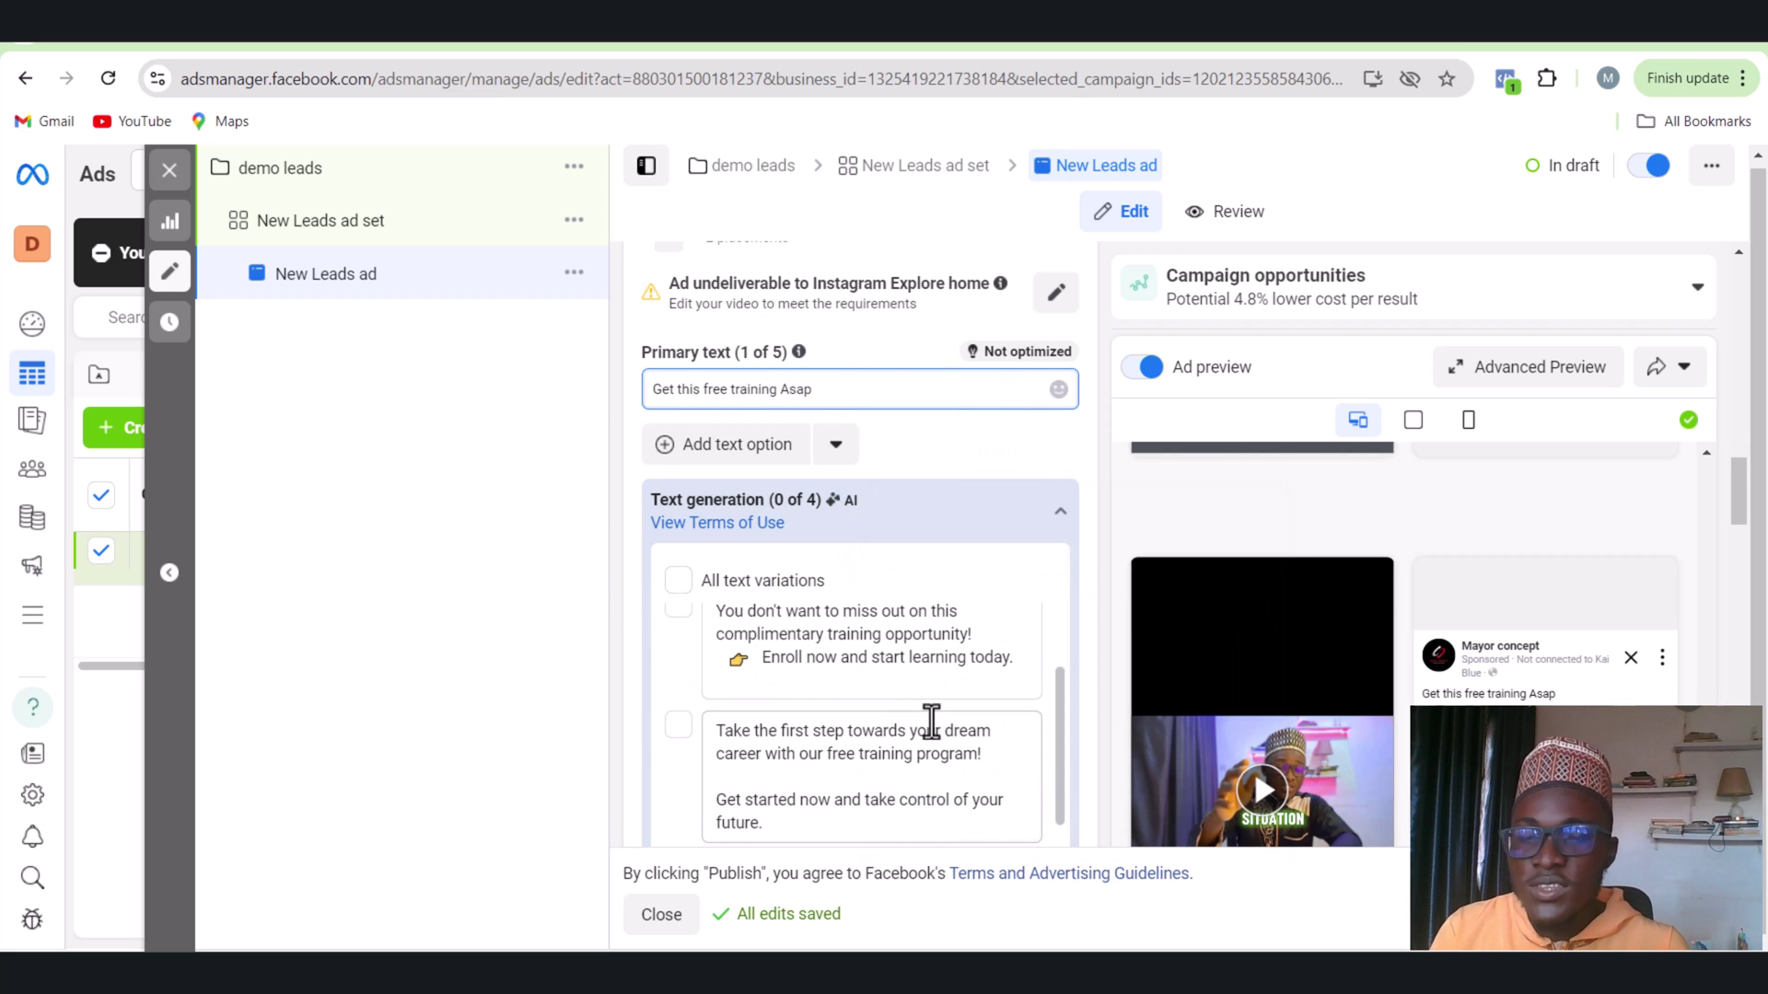
{"action": "scroll", "coordinate": [801, 686], "scroll_direction": "up", "scroll_amount": 1}
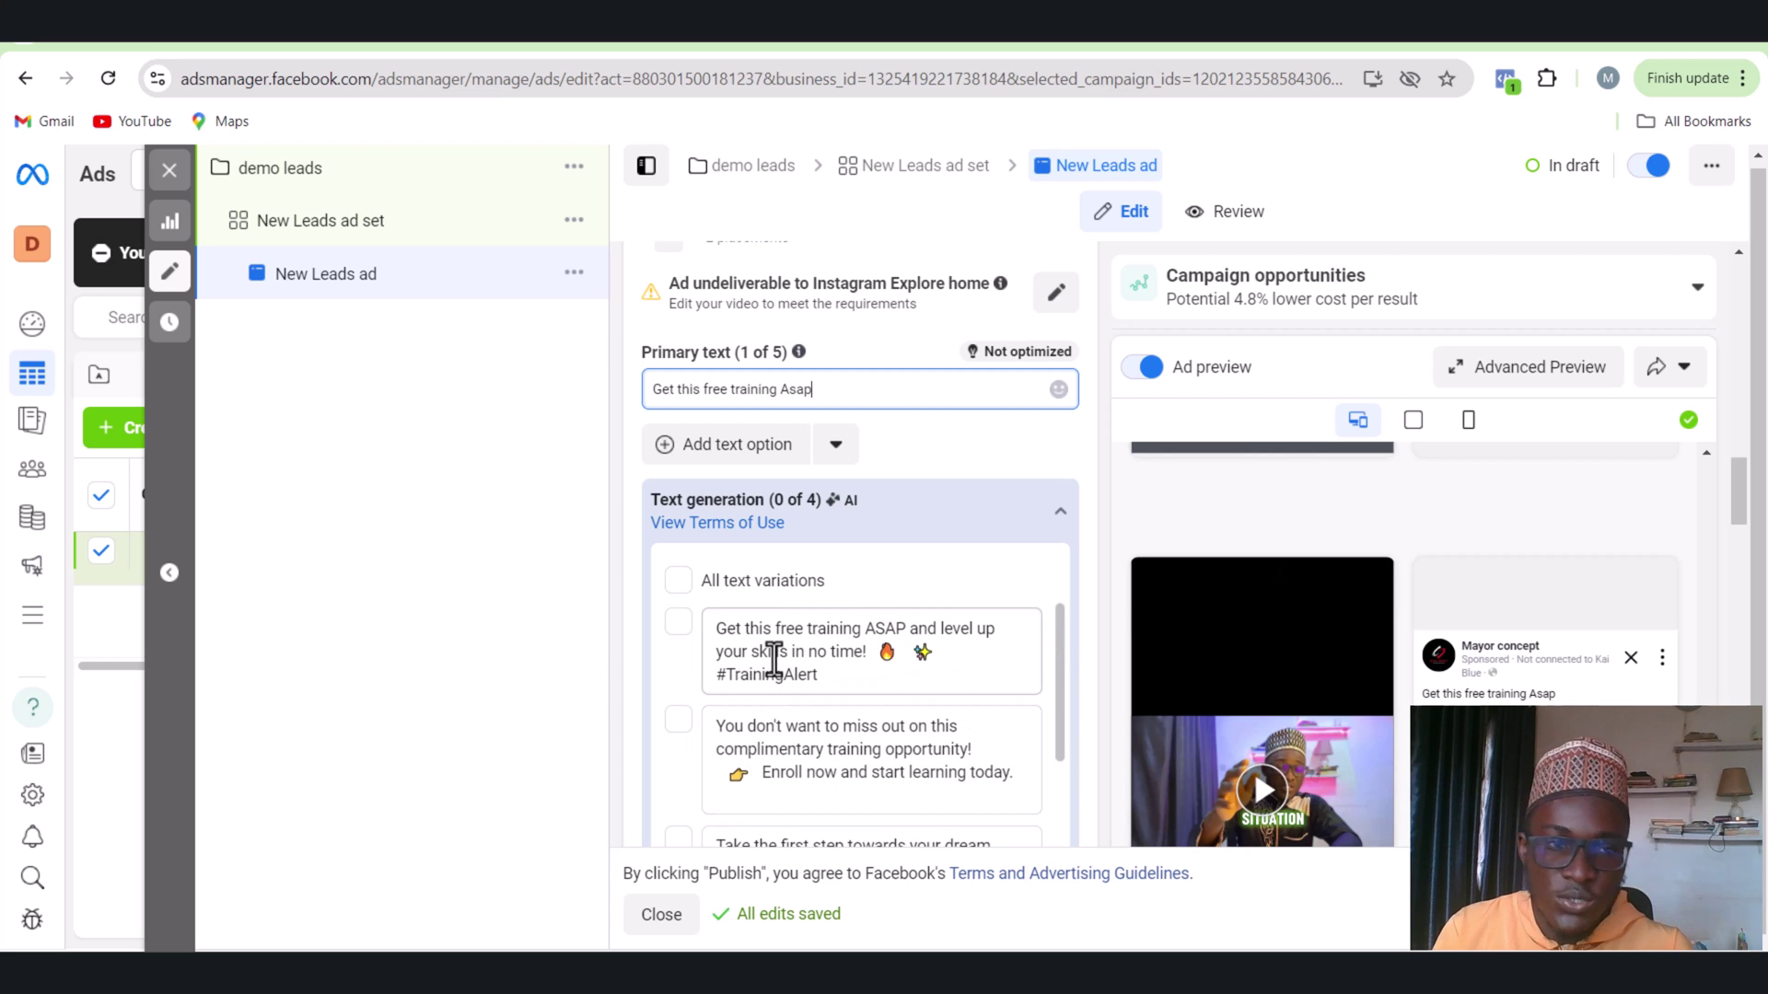
{"action": "scroll", "coordinate": [677, 532], "scroll_direction": "down", "scroll_amount": 2}
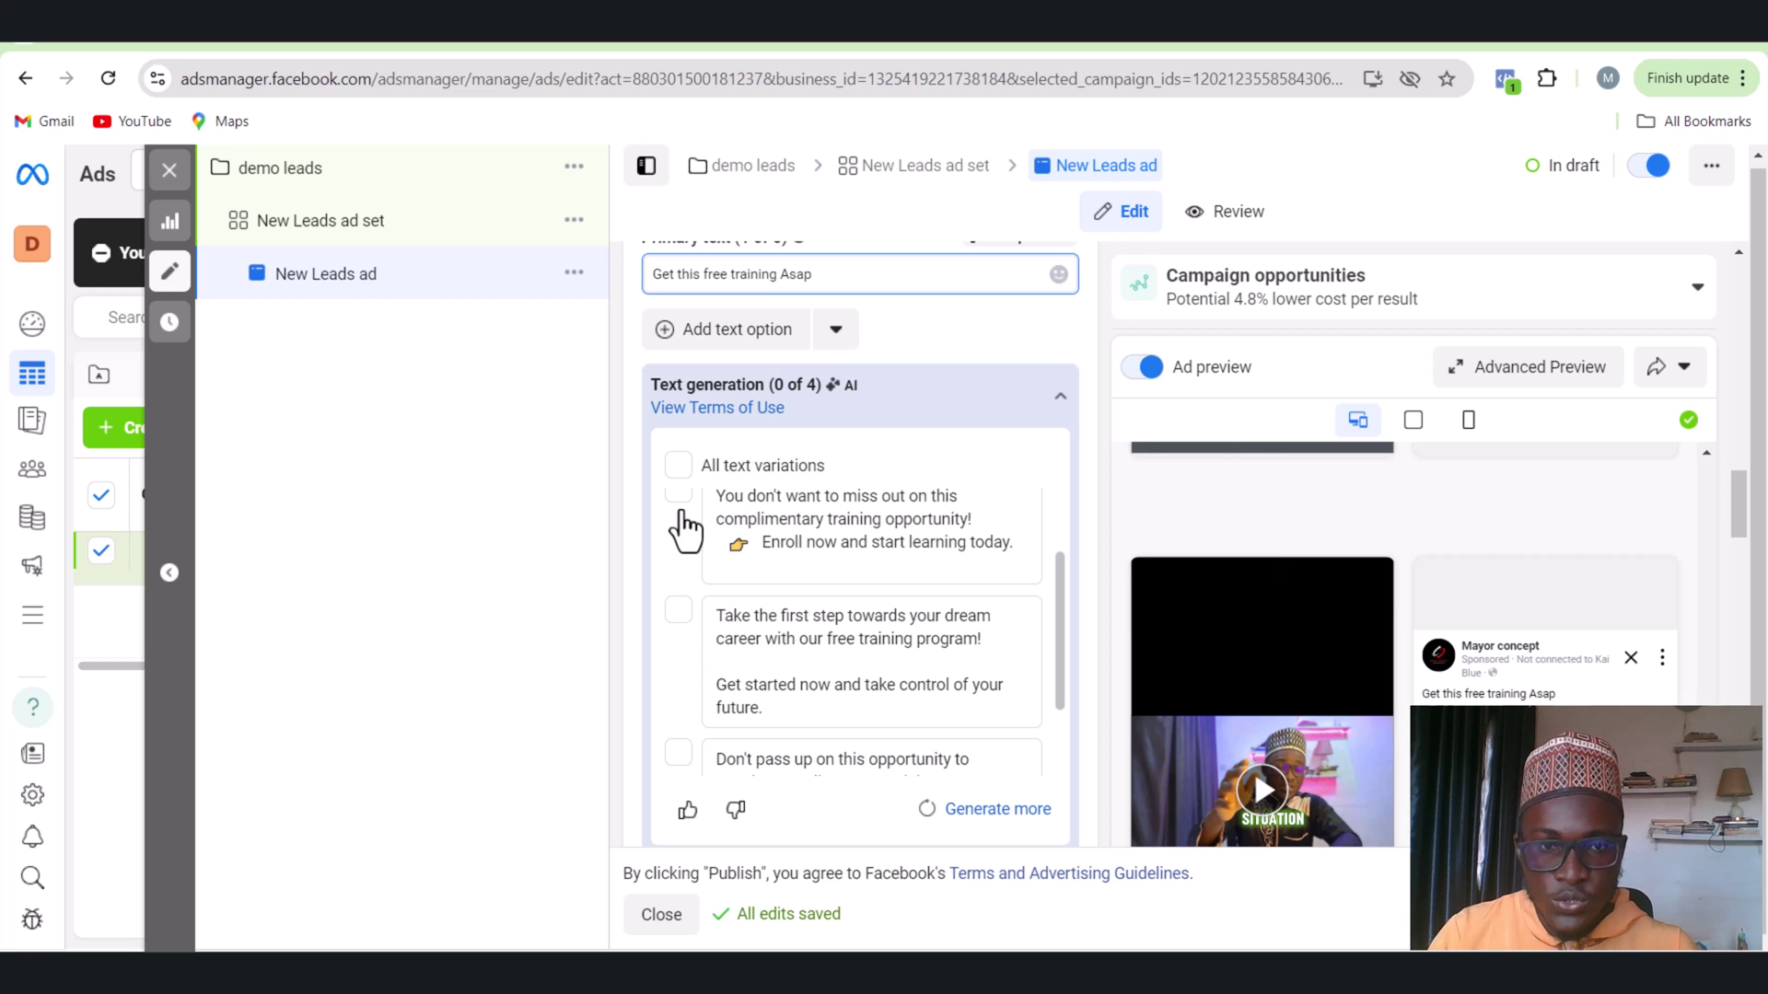
{"action": "left_click", "coordinate": [680, 467]}
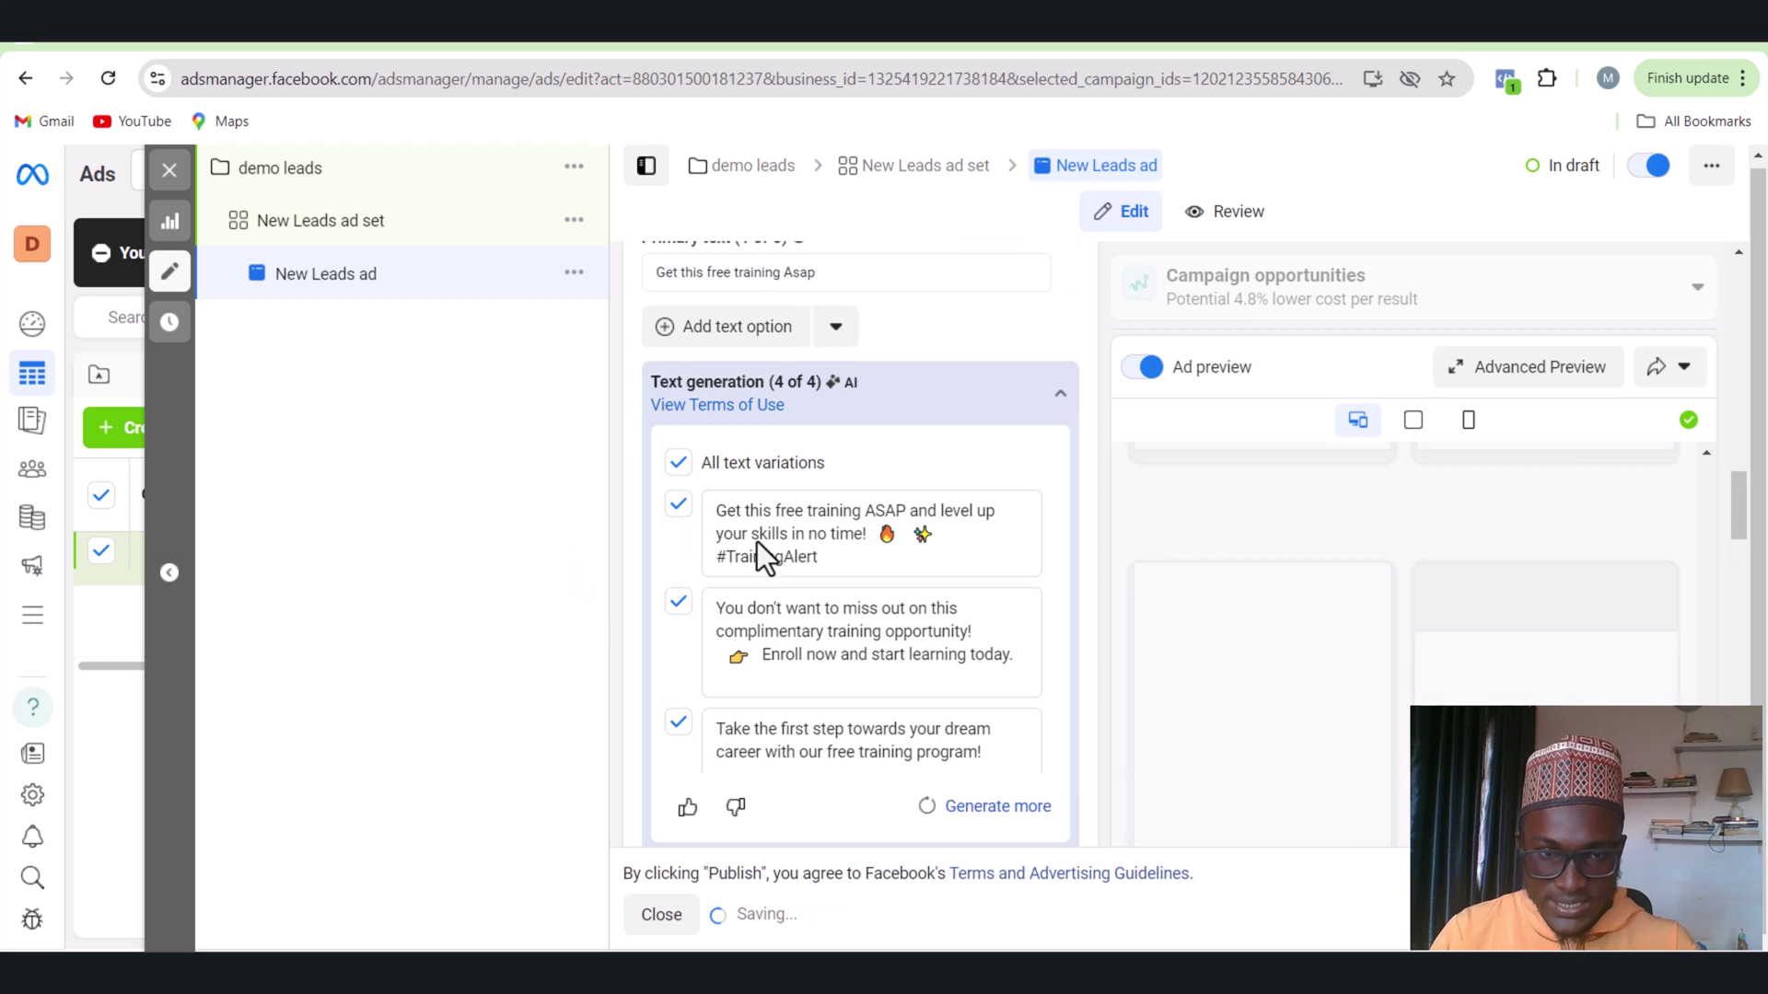
{"action": "scroll", "coordinate": [814, 635], "scroll_direction": "down", "scroll_amount": 1}
{"action": "scroll", "coordinate": [823, 641], "scroll_direction": "down", "scroll_amount": 1}
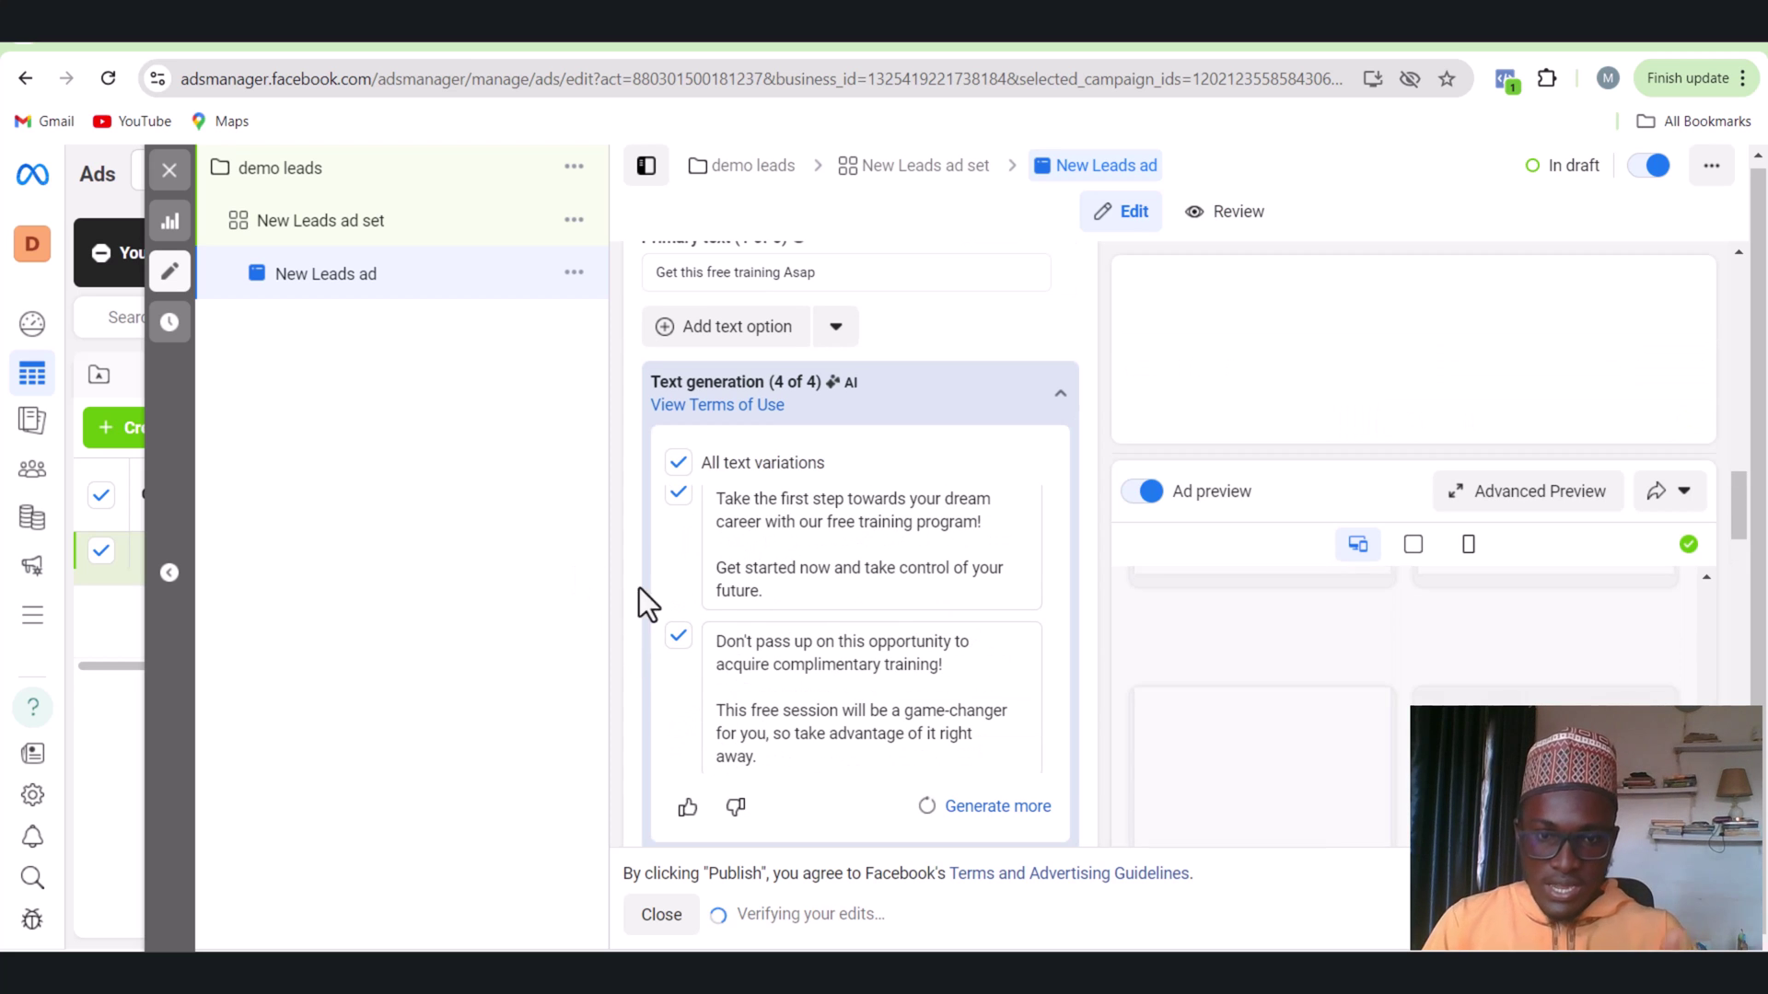
{"action": "scroll", "coordinate": [856, 659], "scroll_direction": "down", "scroll_amount": 1}
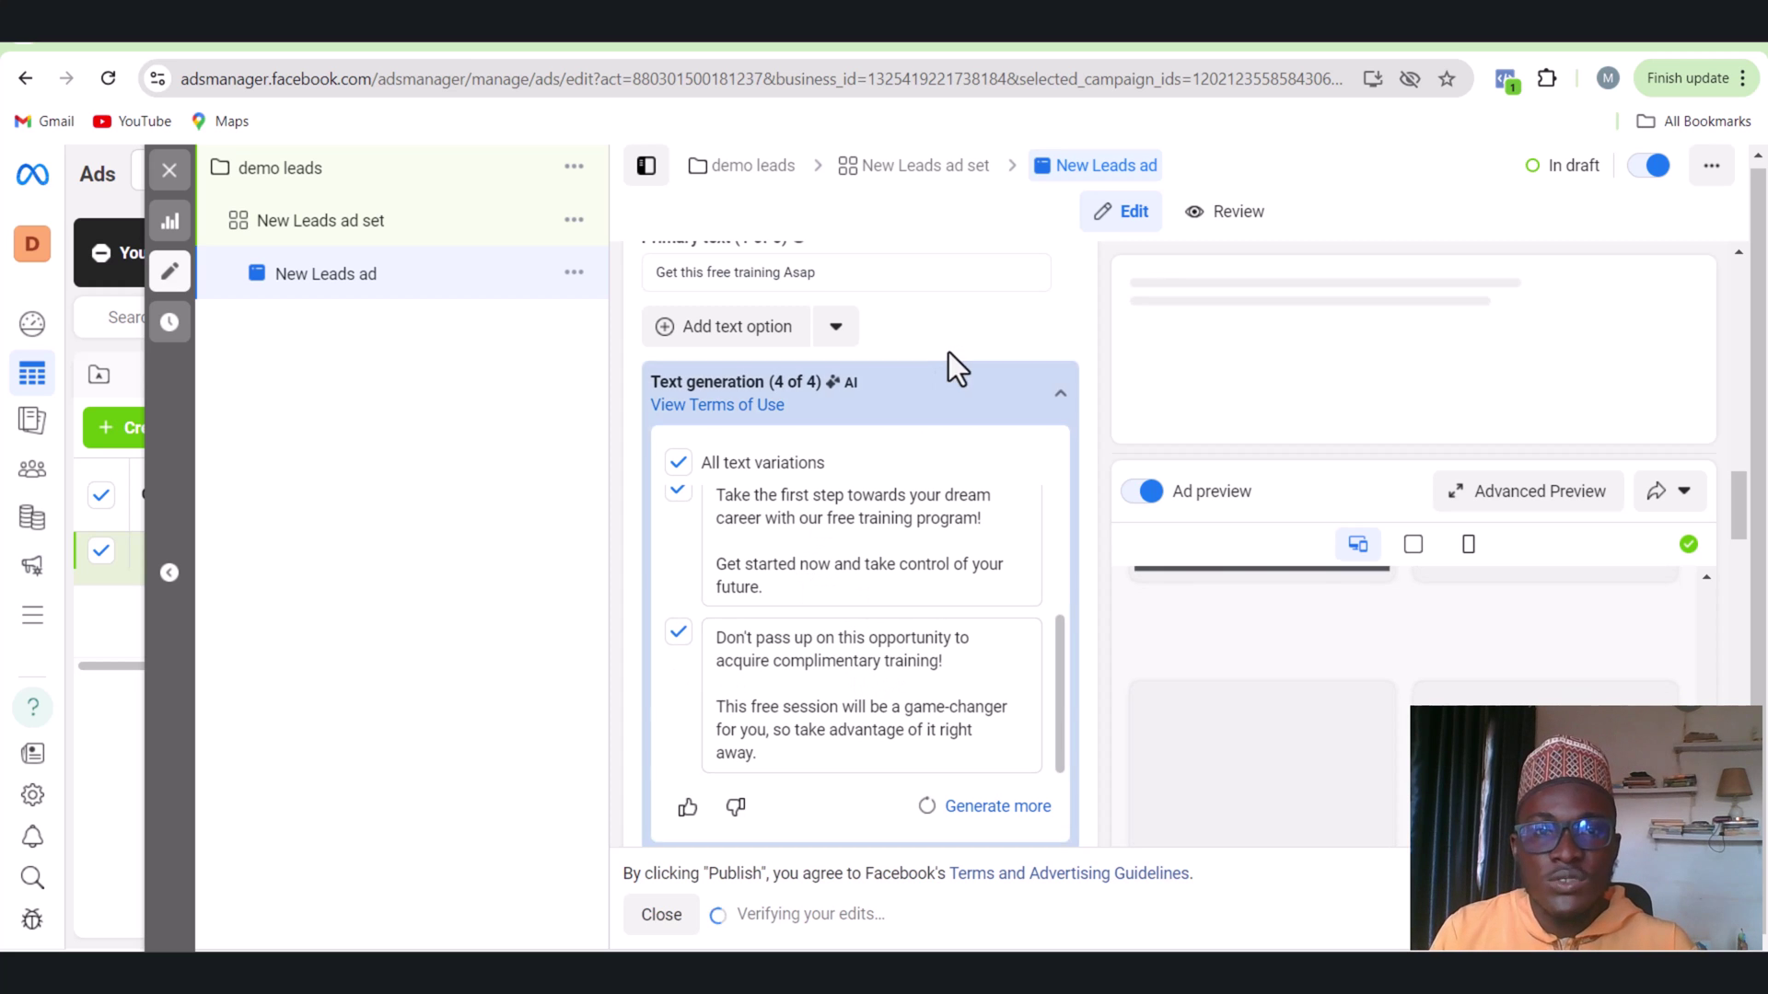
Select the AI-generated headline variation "Instant Free Training"
{"action": "scroll", "coordinate": [1022, 479], "scroll_direction": "down", "scroll_amount": 3}
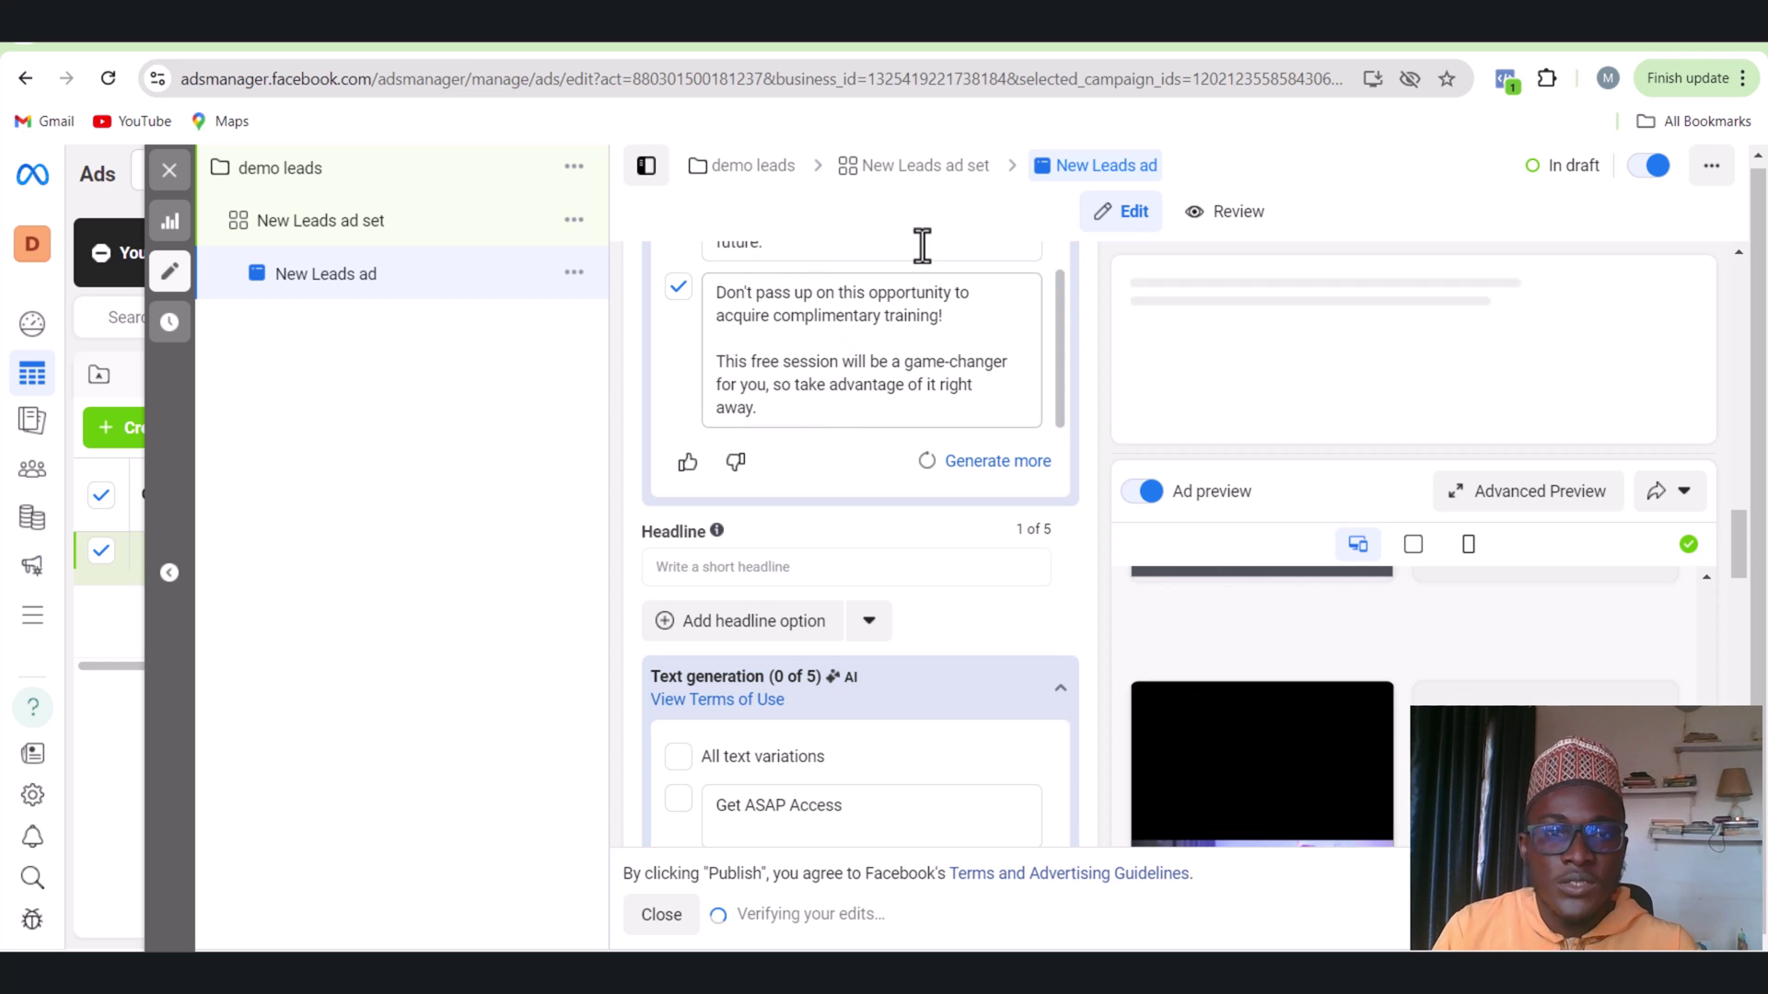
{"action": "scroll", "coordinate": [788, 553], "scroll_direction": "down", "scroll_amount": 2}
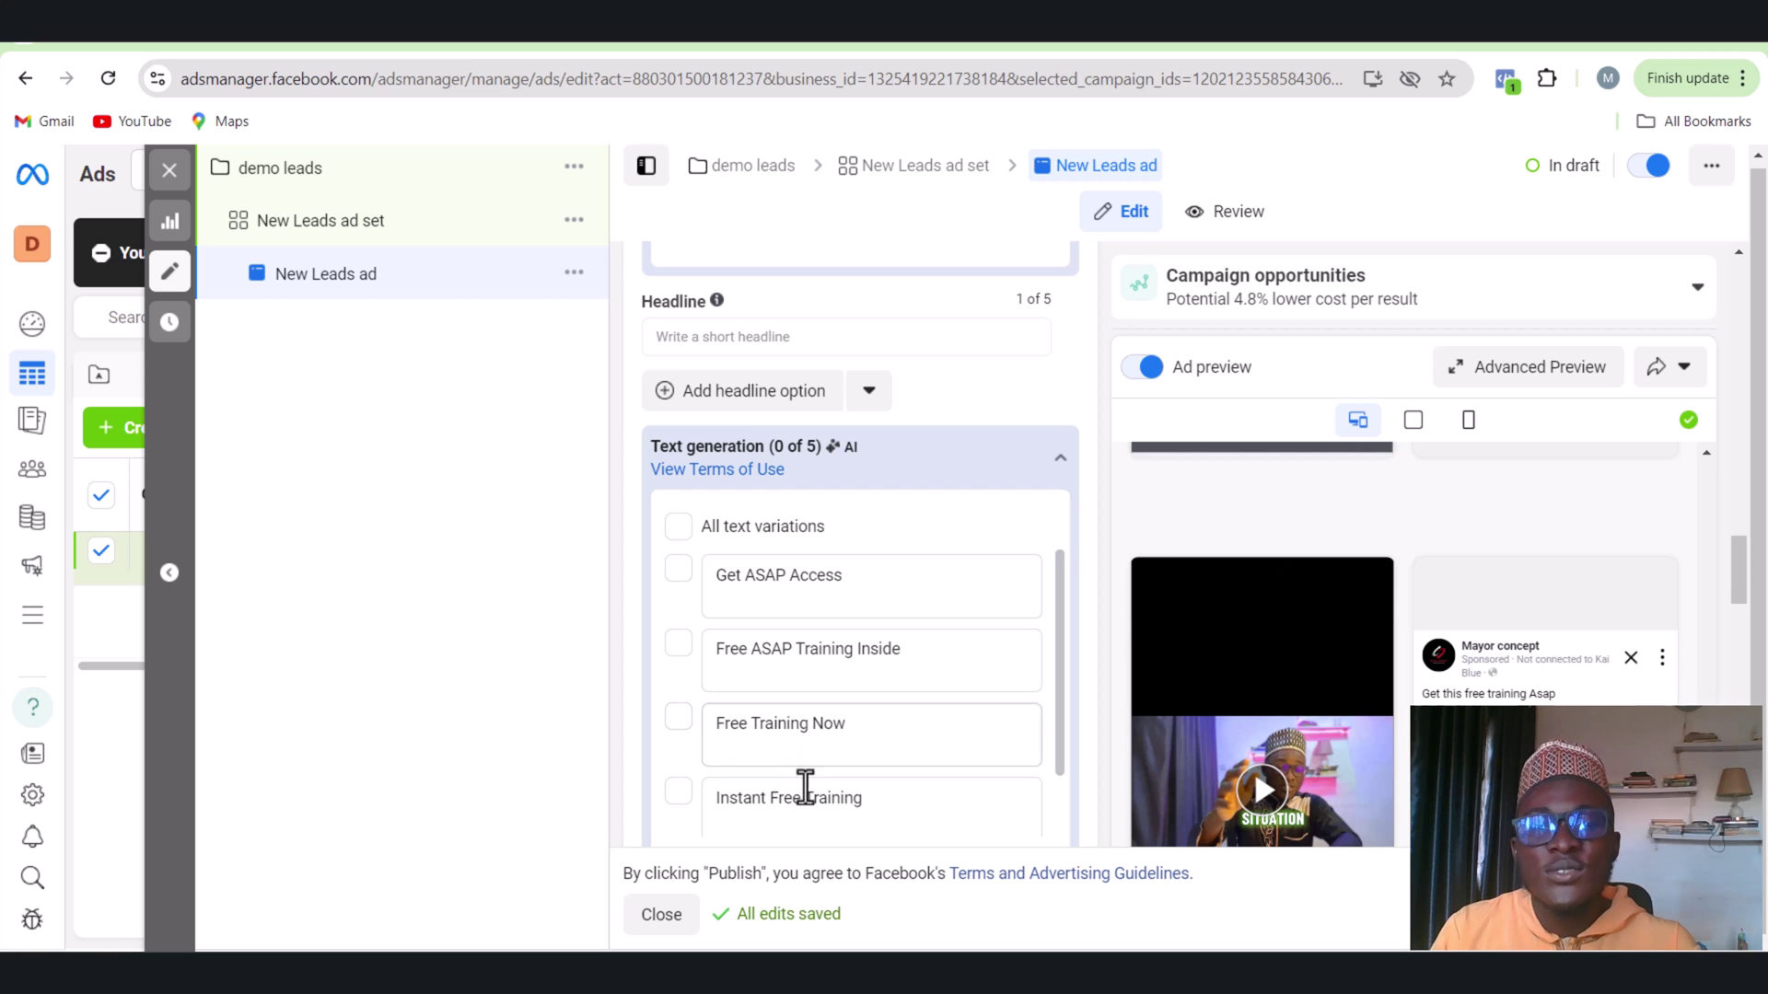
{"action": "left_click", "coordinate": [679, 799]}
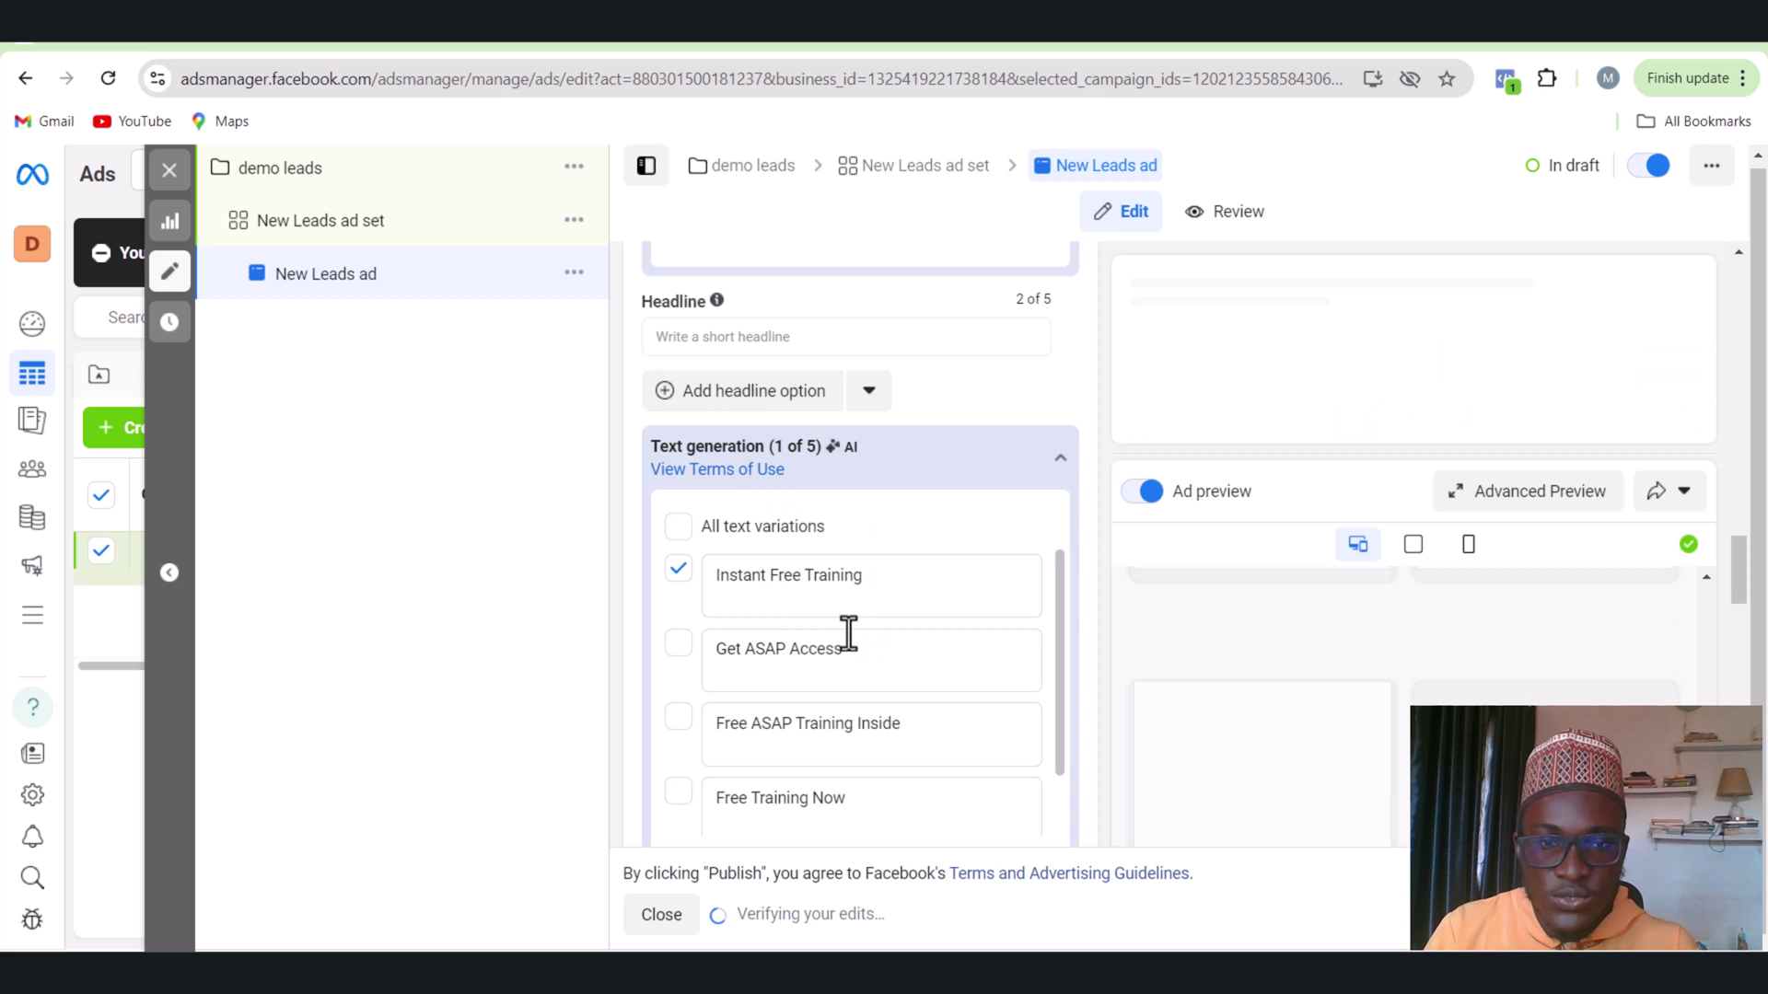
Copy the "Instant Free Training" variation's text into the ad's empty main headline
{"action": "left_click_drag", "start_coordinate": [864, 573], "coordinate": [710, 578]}
{"action": "right_click", "coordinate": [770, 578]}
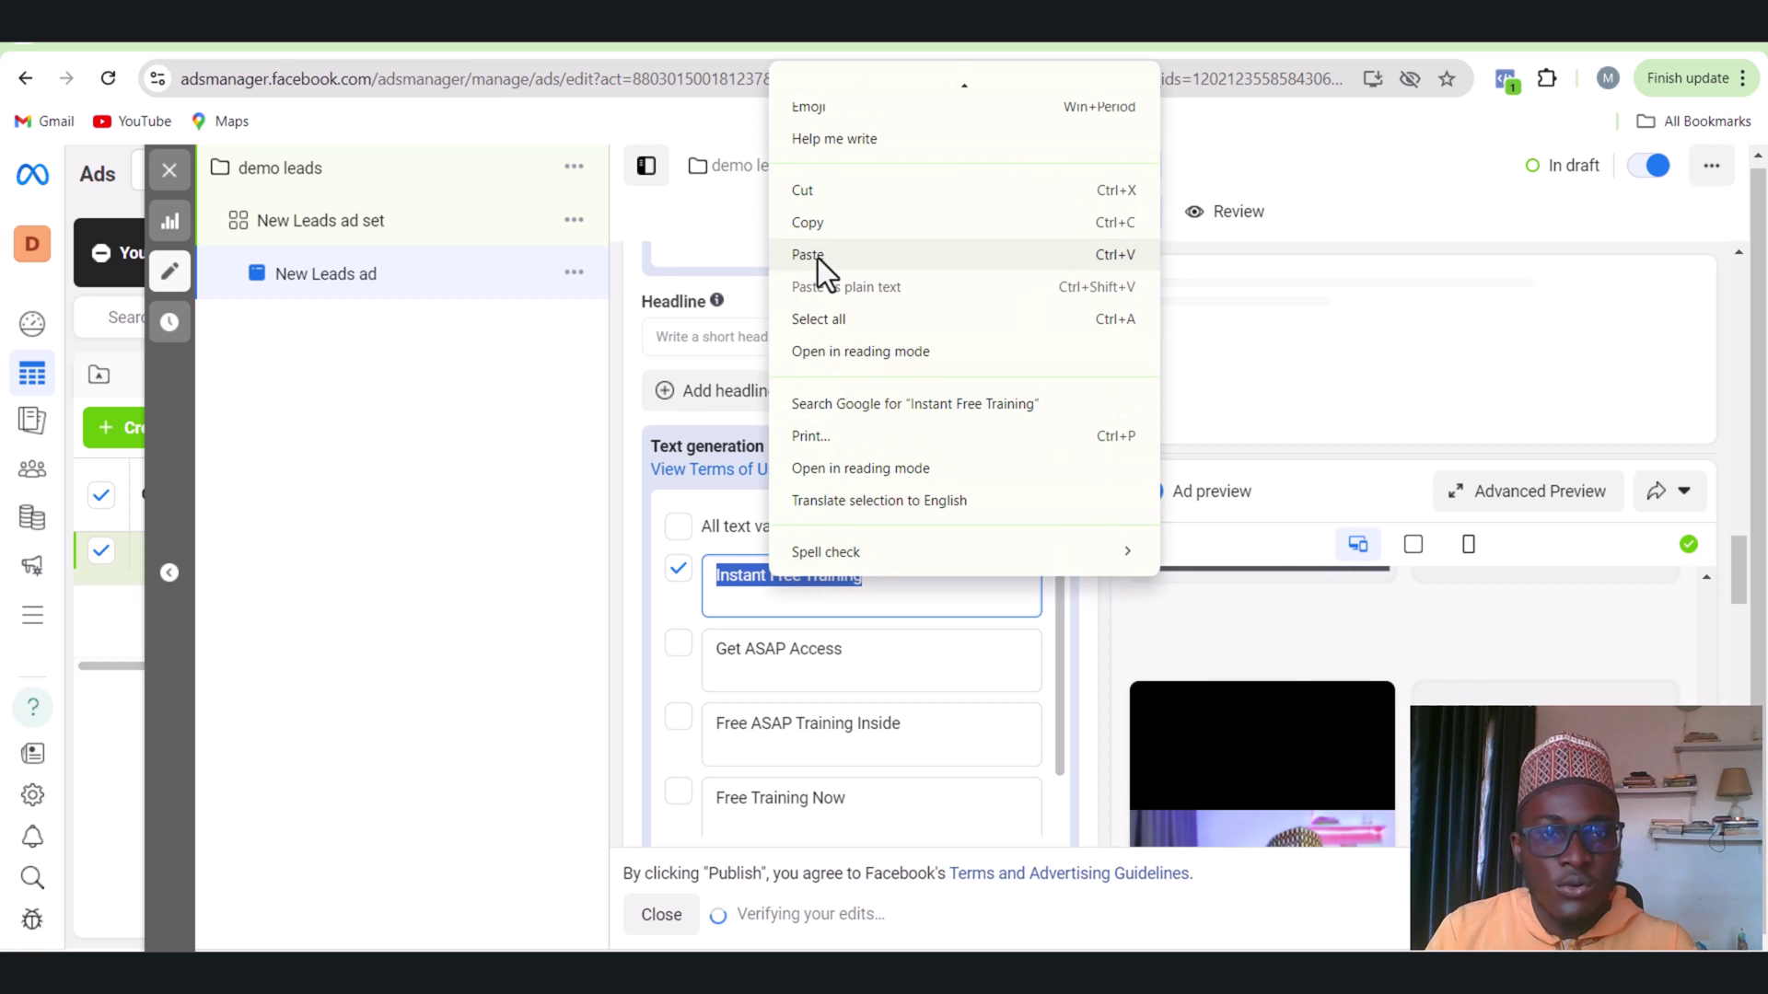
{"action": "left_click", "coordinate": [810, 230]}
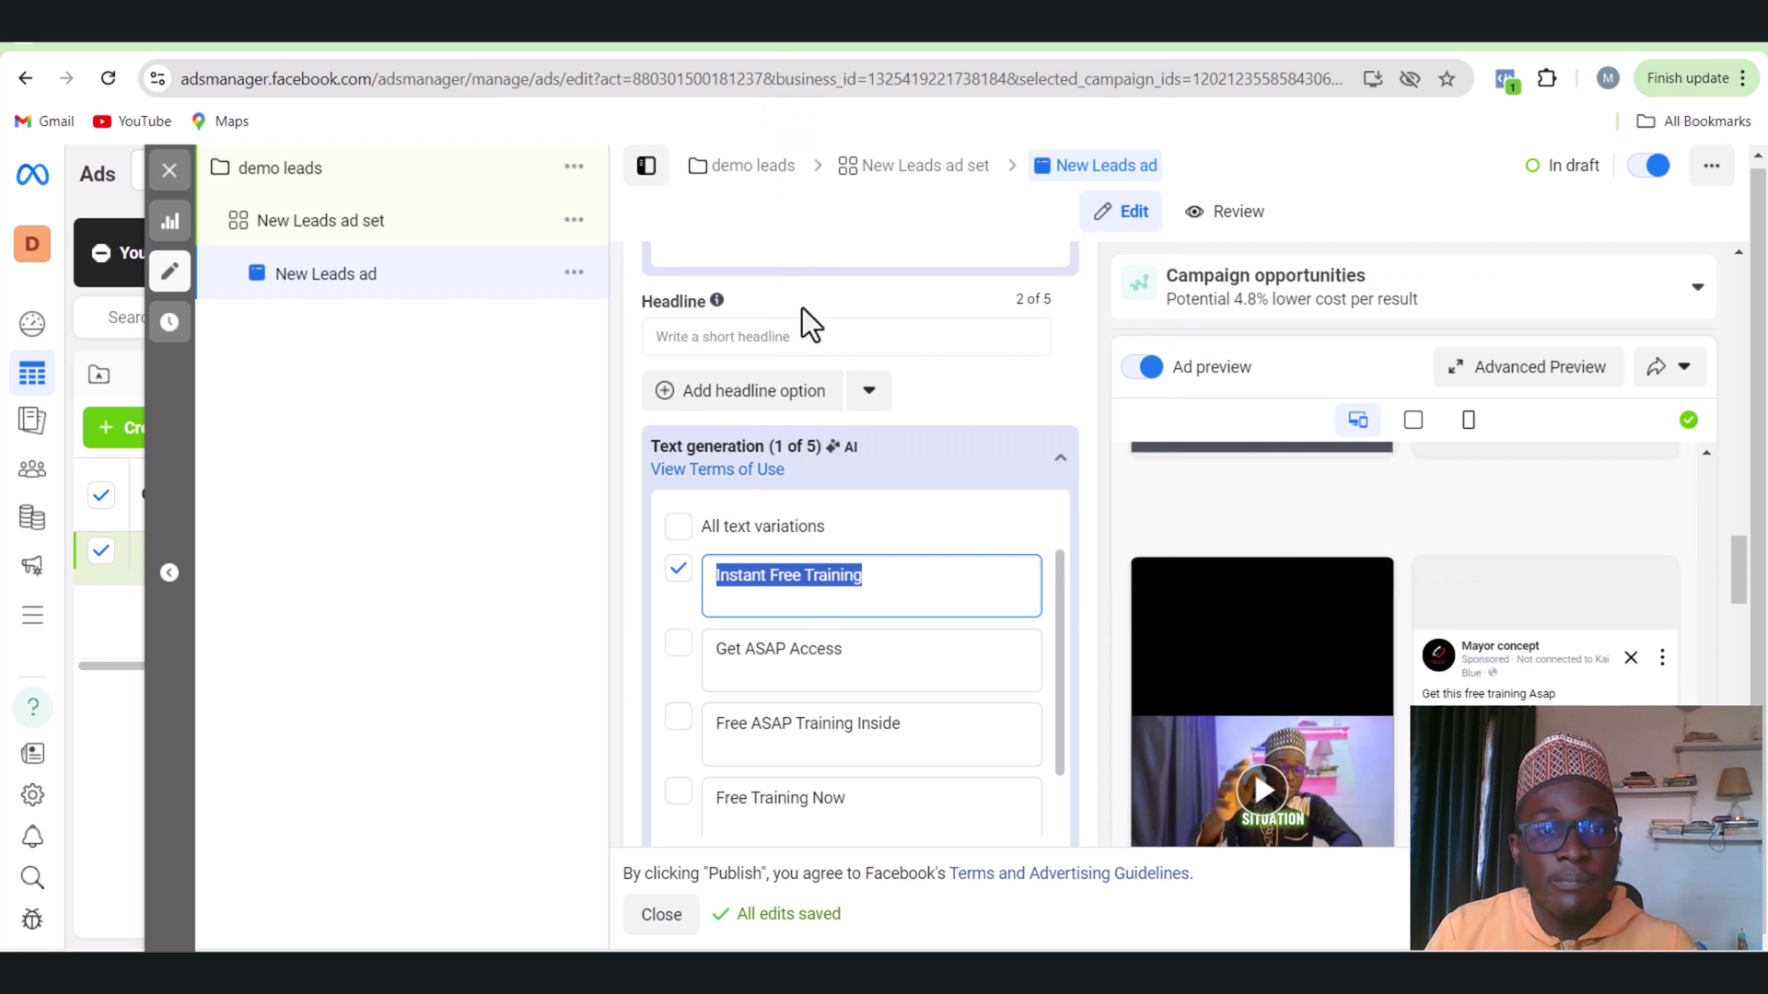
{"action": "left_click", "coordinate": [714, 339]}
{"action": "right_click", "coordinate": [735, 342]}
{"action": "left_click", "coordinate": [760, 598]}
{"action": "key", "text": "ctrl+v"}
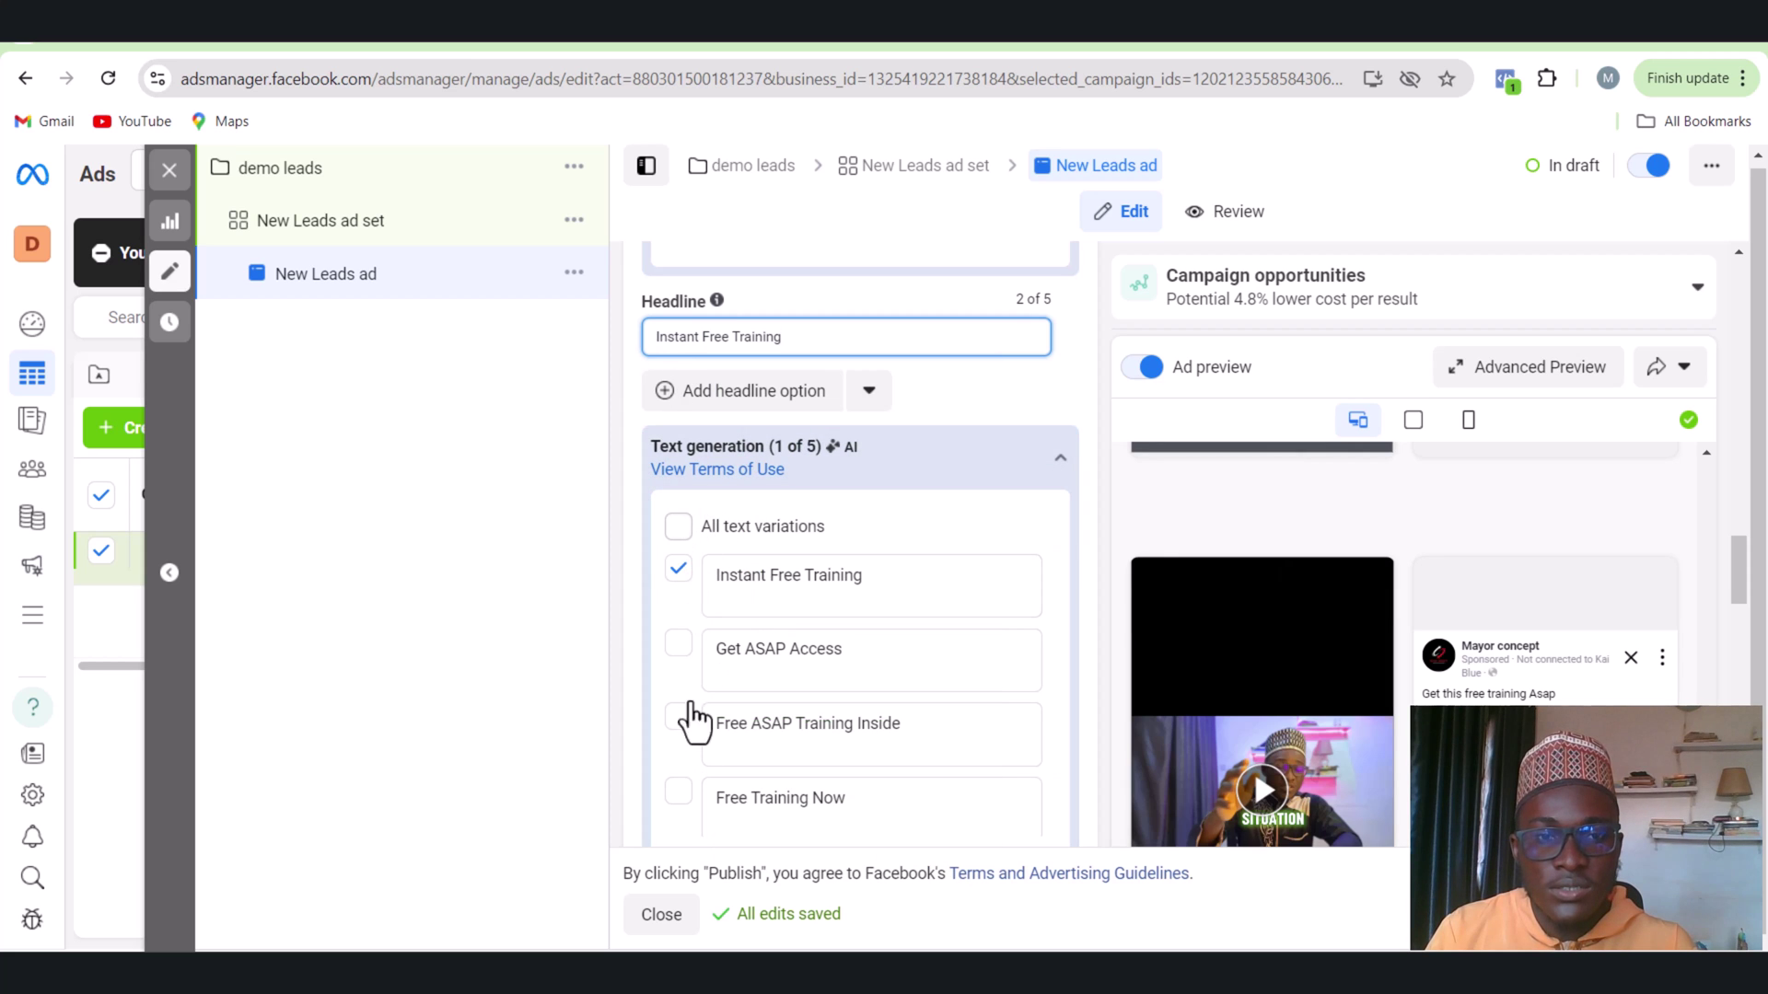
Try to deselect the duplicate "Instant Free Training" headline variation, and select "Get ASAP Access" as another headline
{"action": "left_click", "coordinate": [678, 567]}
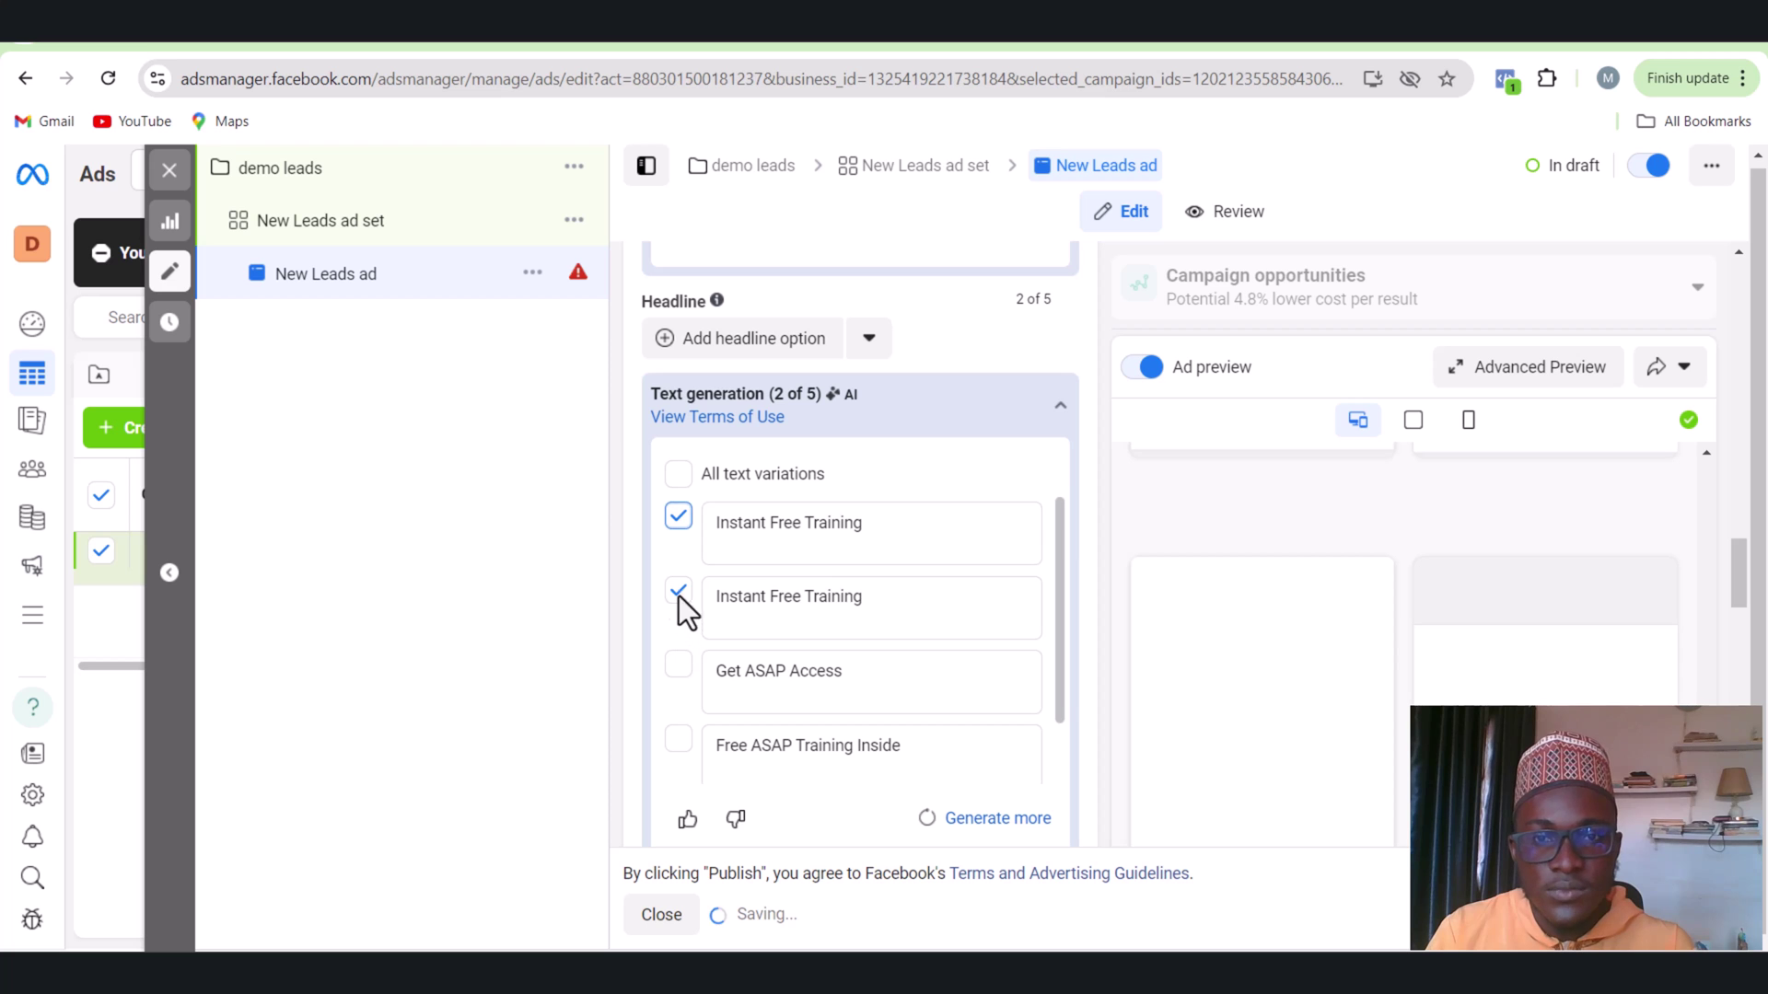
{"action": "mouse_move", "coordinate": [682, 521]}
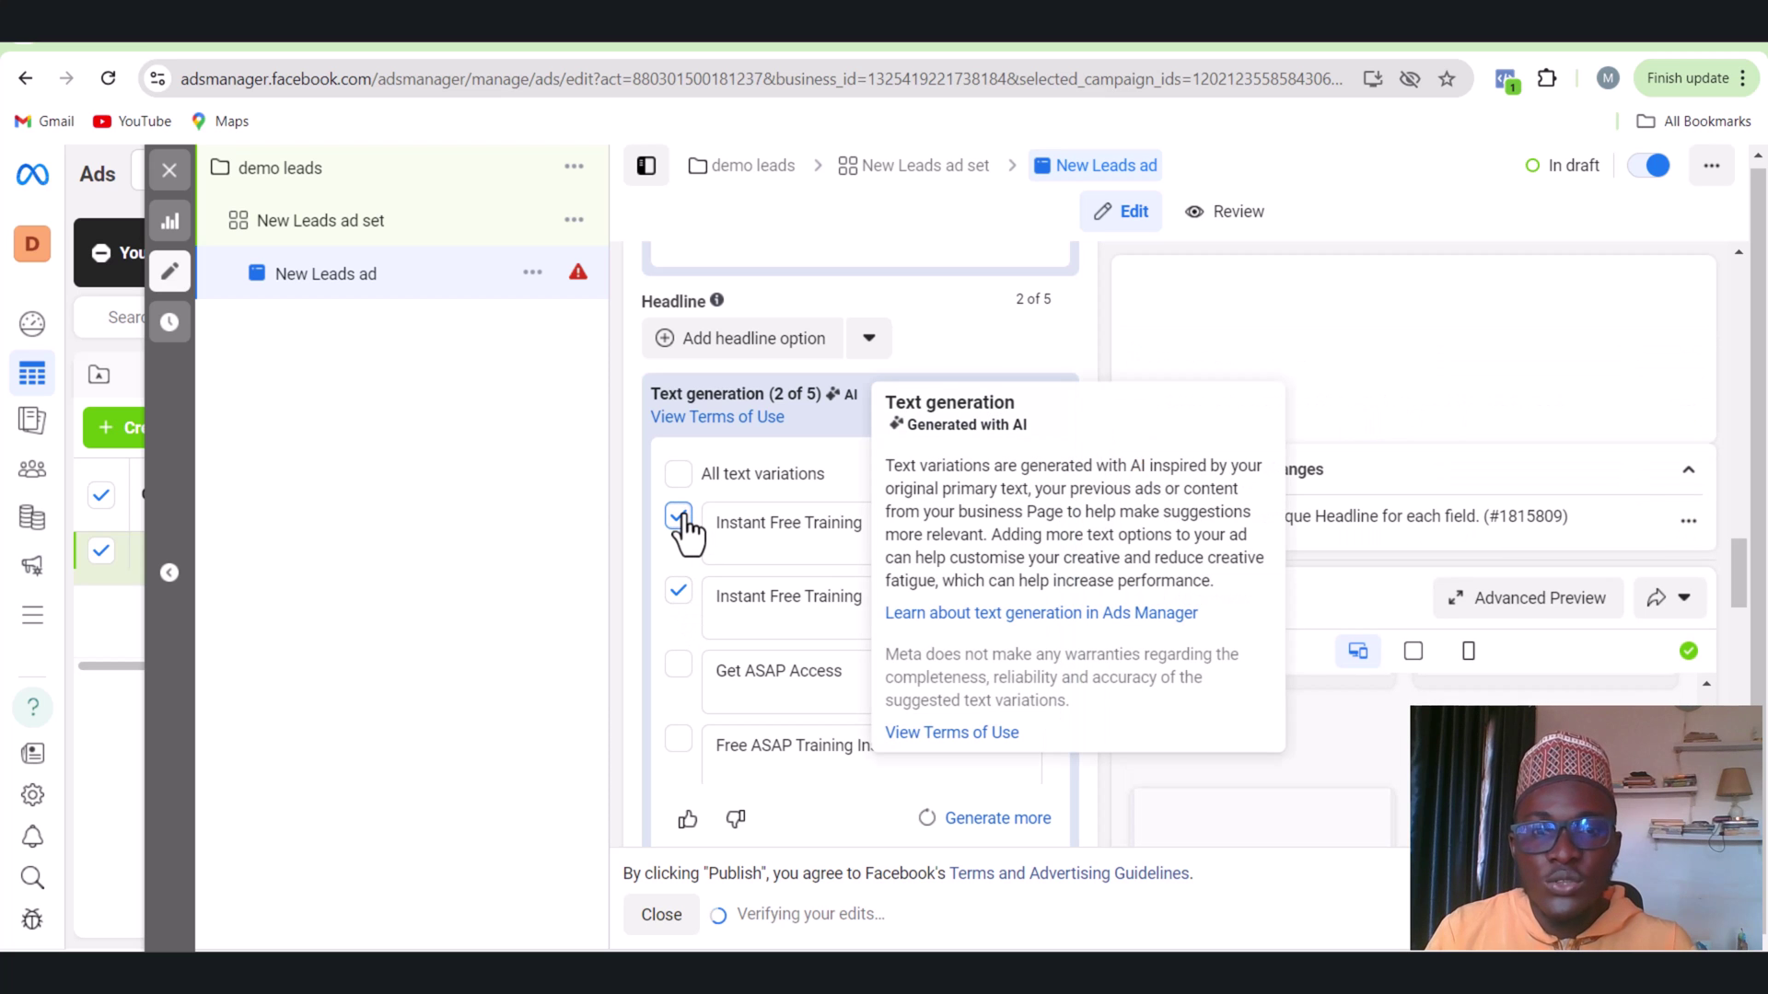
{"action": "left_click", "coordinate": [679, 665]}
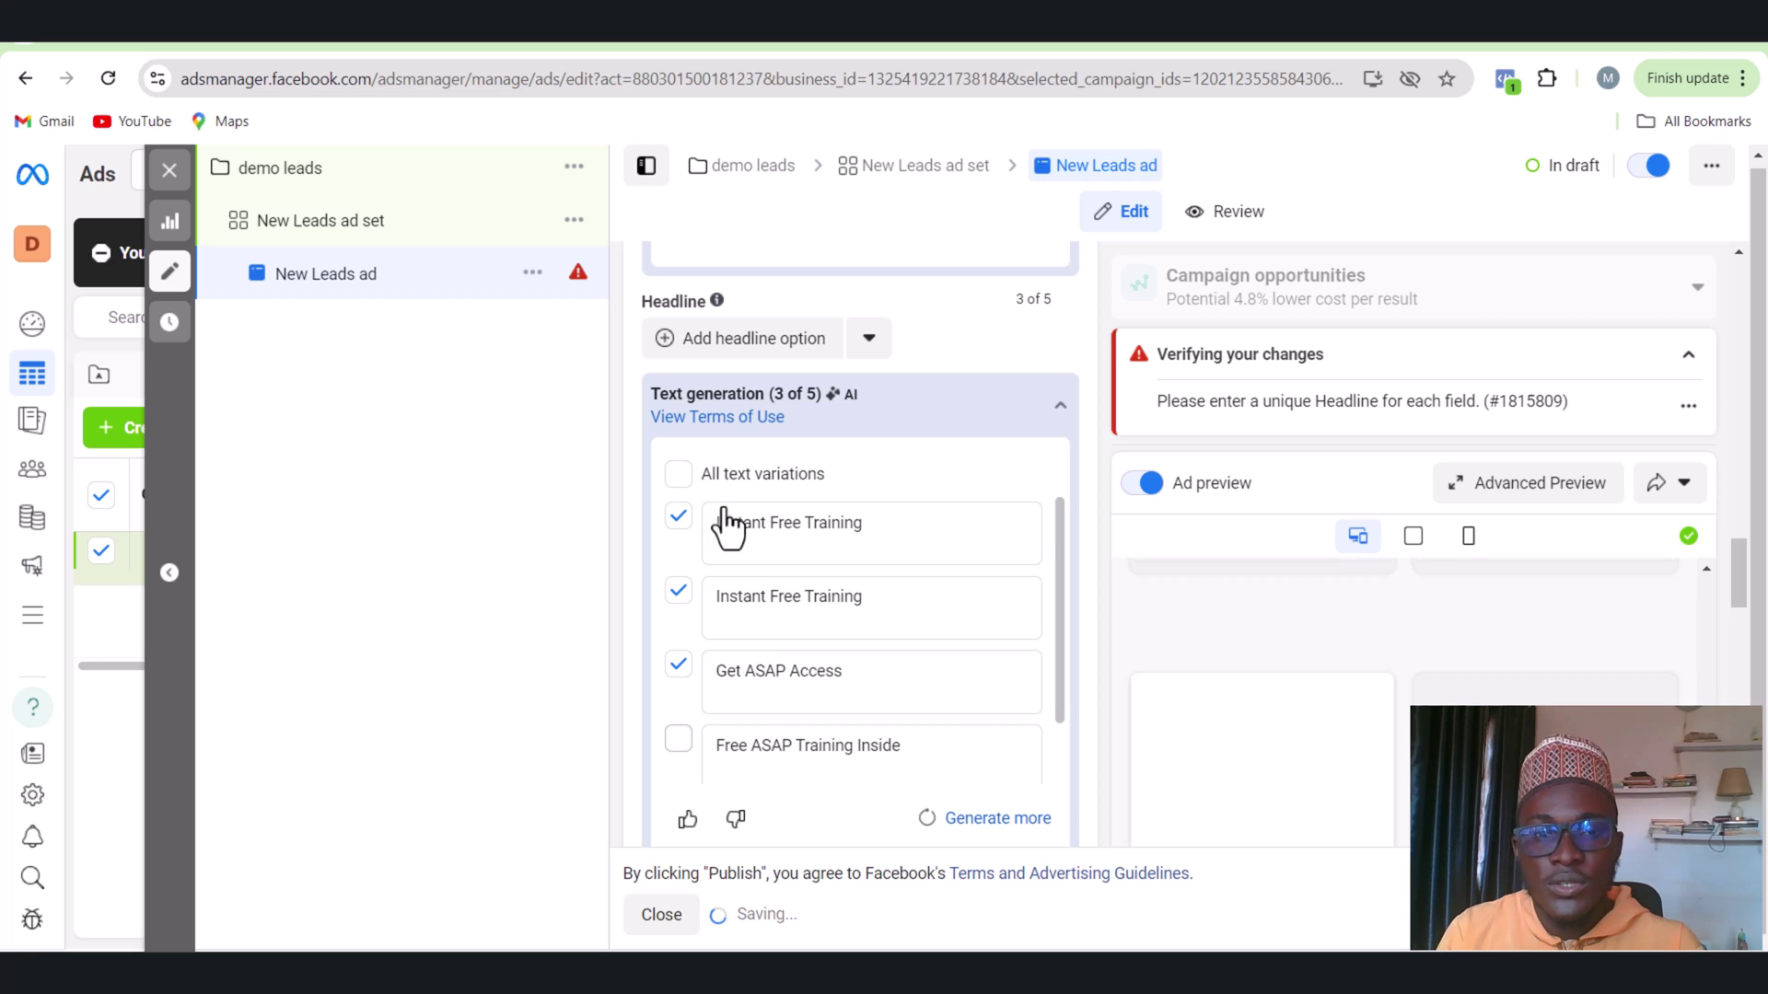
Select the "Free ASAP Training Inside" headline variation and deselect the duplicate "Instant Free Training" variation
{"action": "scroll", "coordinate": [834, 522], "scroll_direction": "down", "scroll_amount": 1}
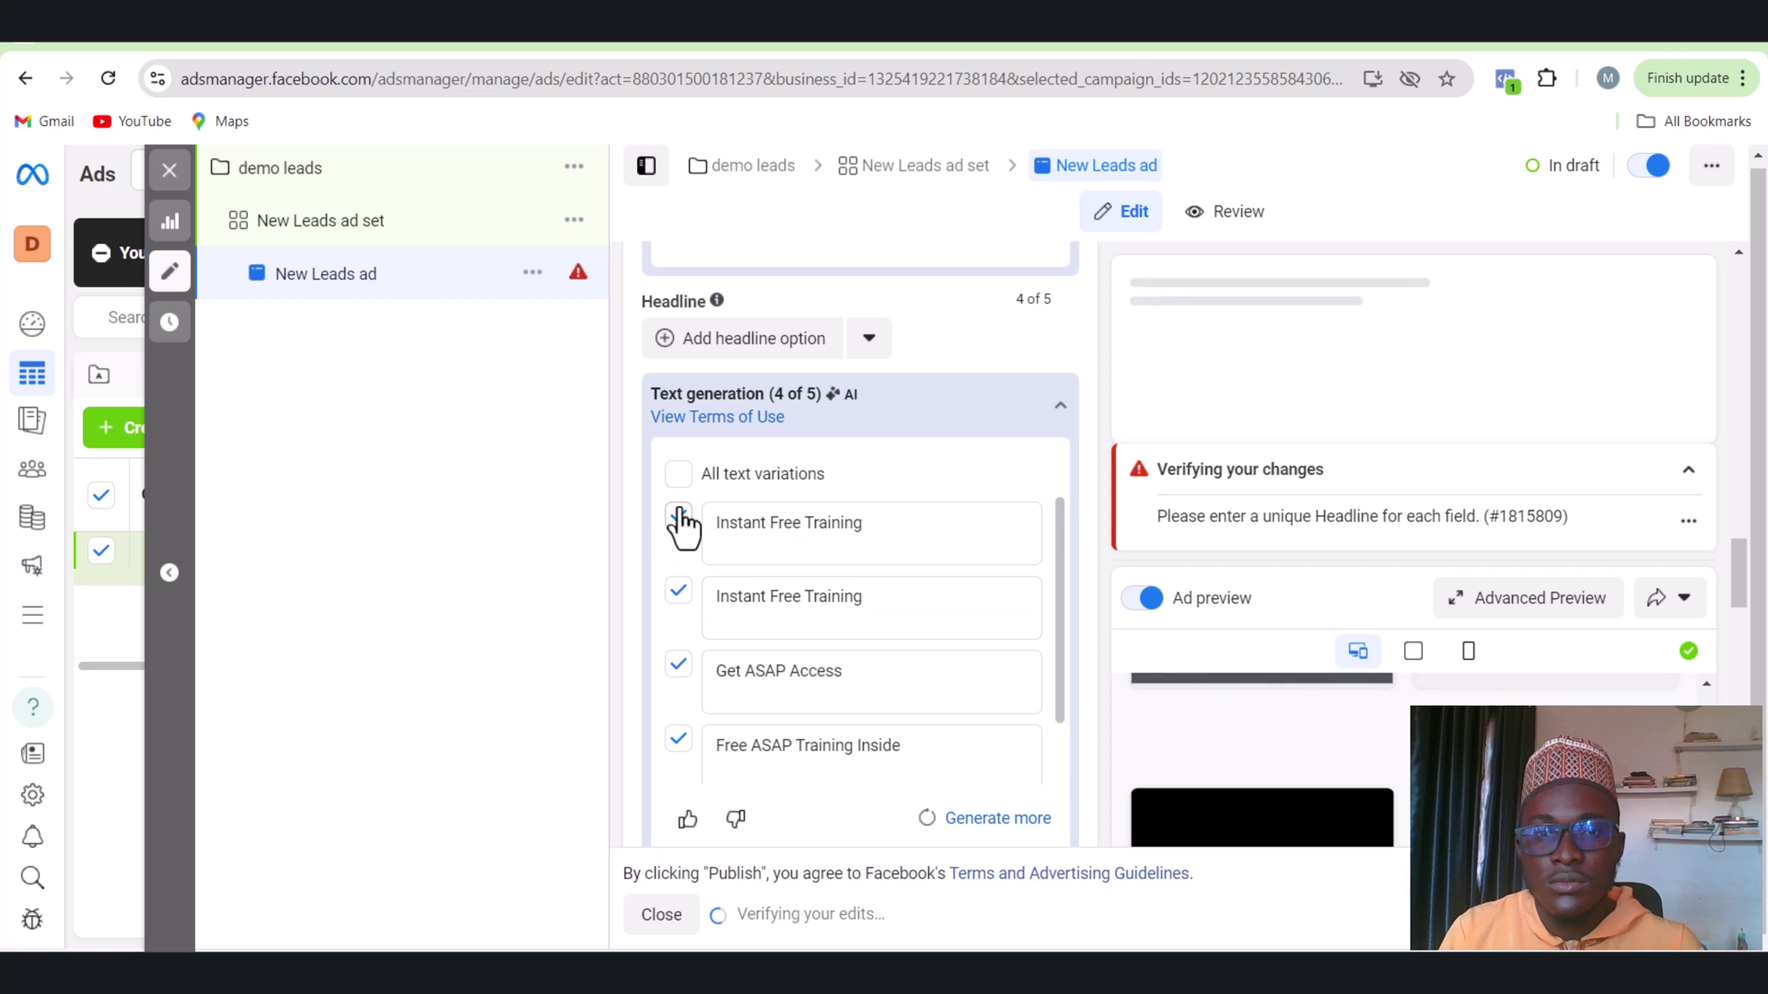
{"action": "left_click", "coordinate": [678, 519]}
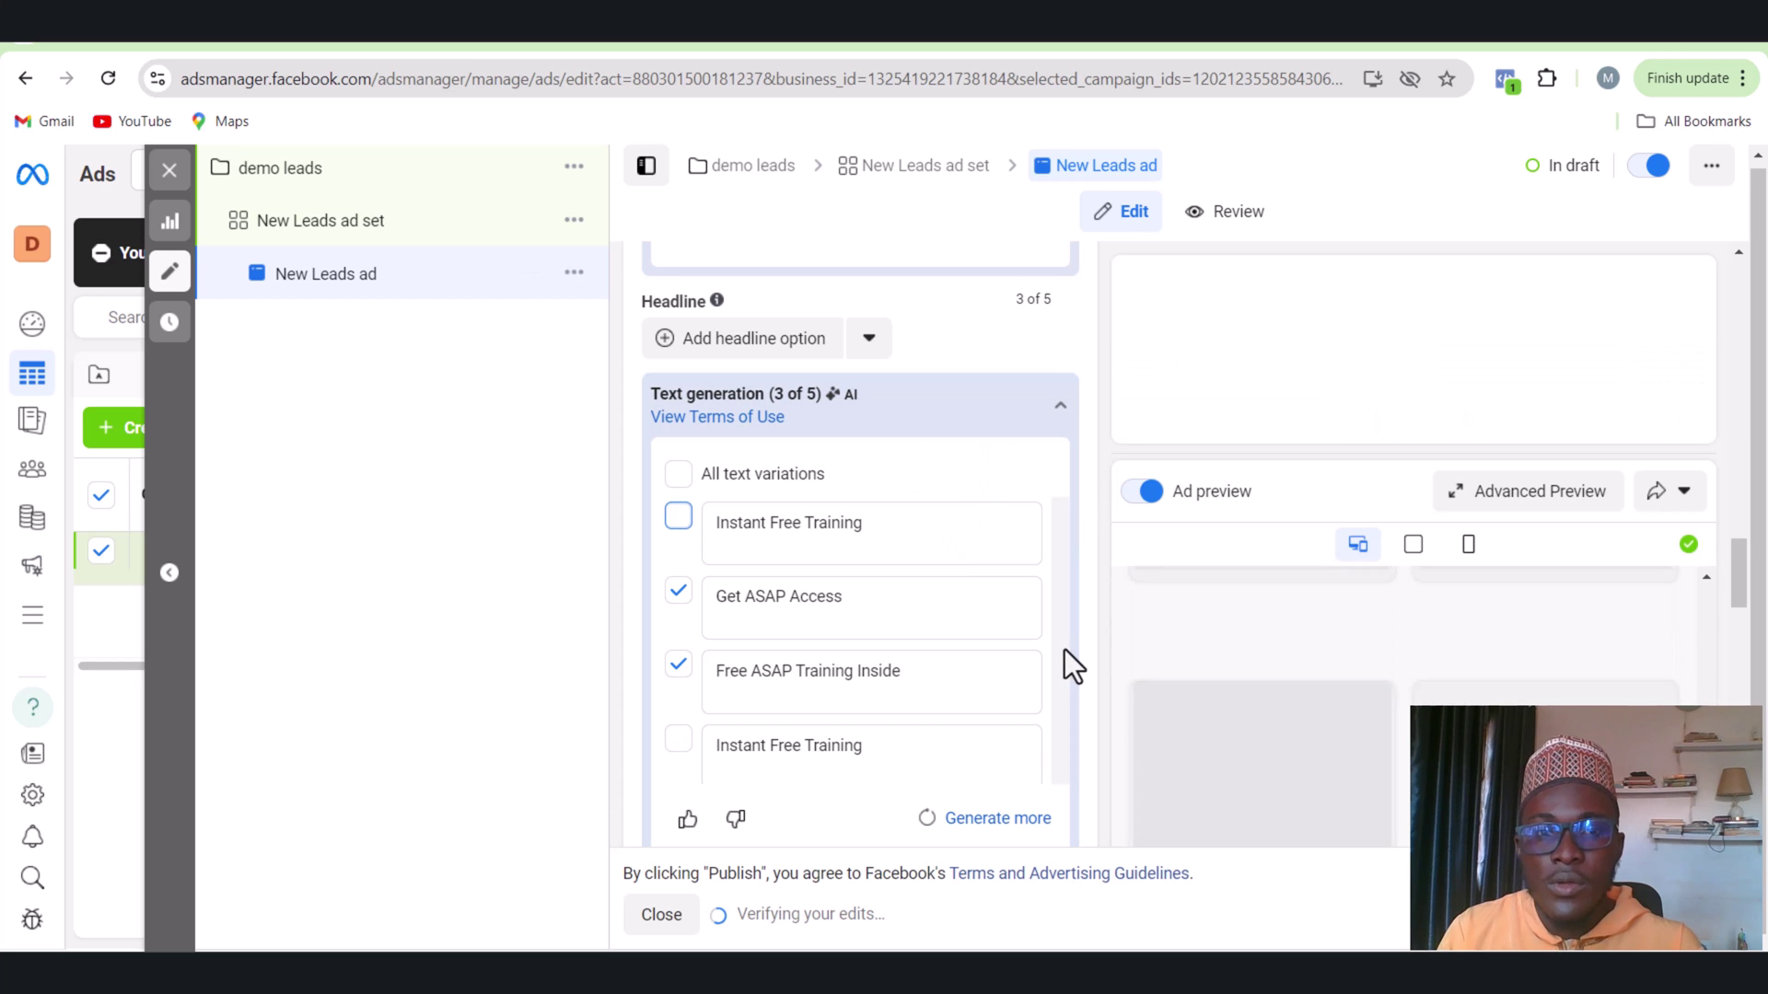
Start creating a new instant form for the ad's destination
{"action": "scroll", "coordinate": [1055, 748], "scroll_direction": "down", "scroll_amount": 5}
{"action": "scroll", "coordinate": [829, 663], "scroll_direction": "down", "scroll_amount": 3}
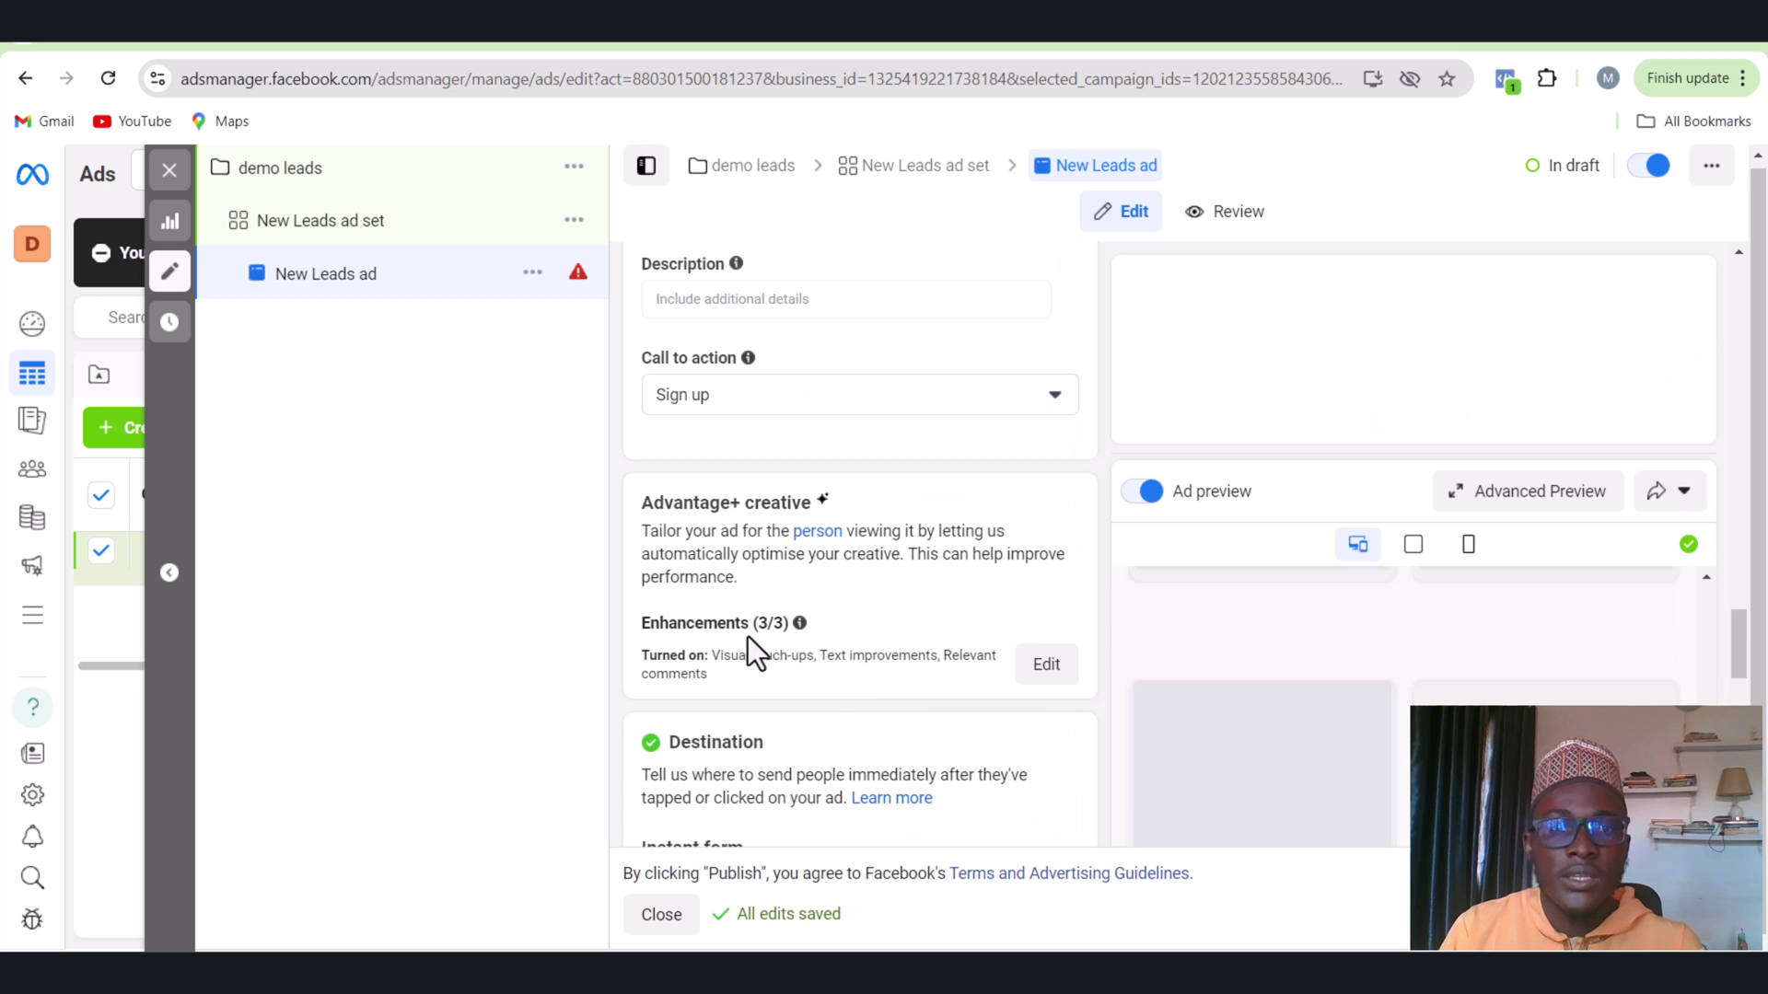
{"action": "scroll", "coordinate": [826, 630], "scroll_direction": "down", "scroll_amount": 2}
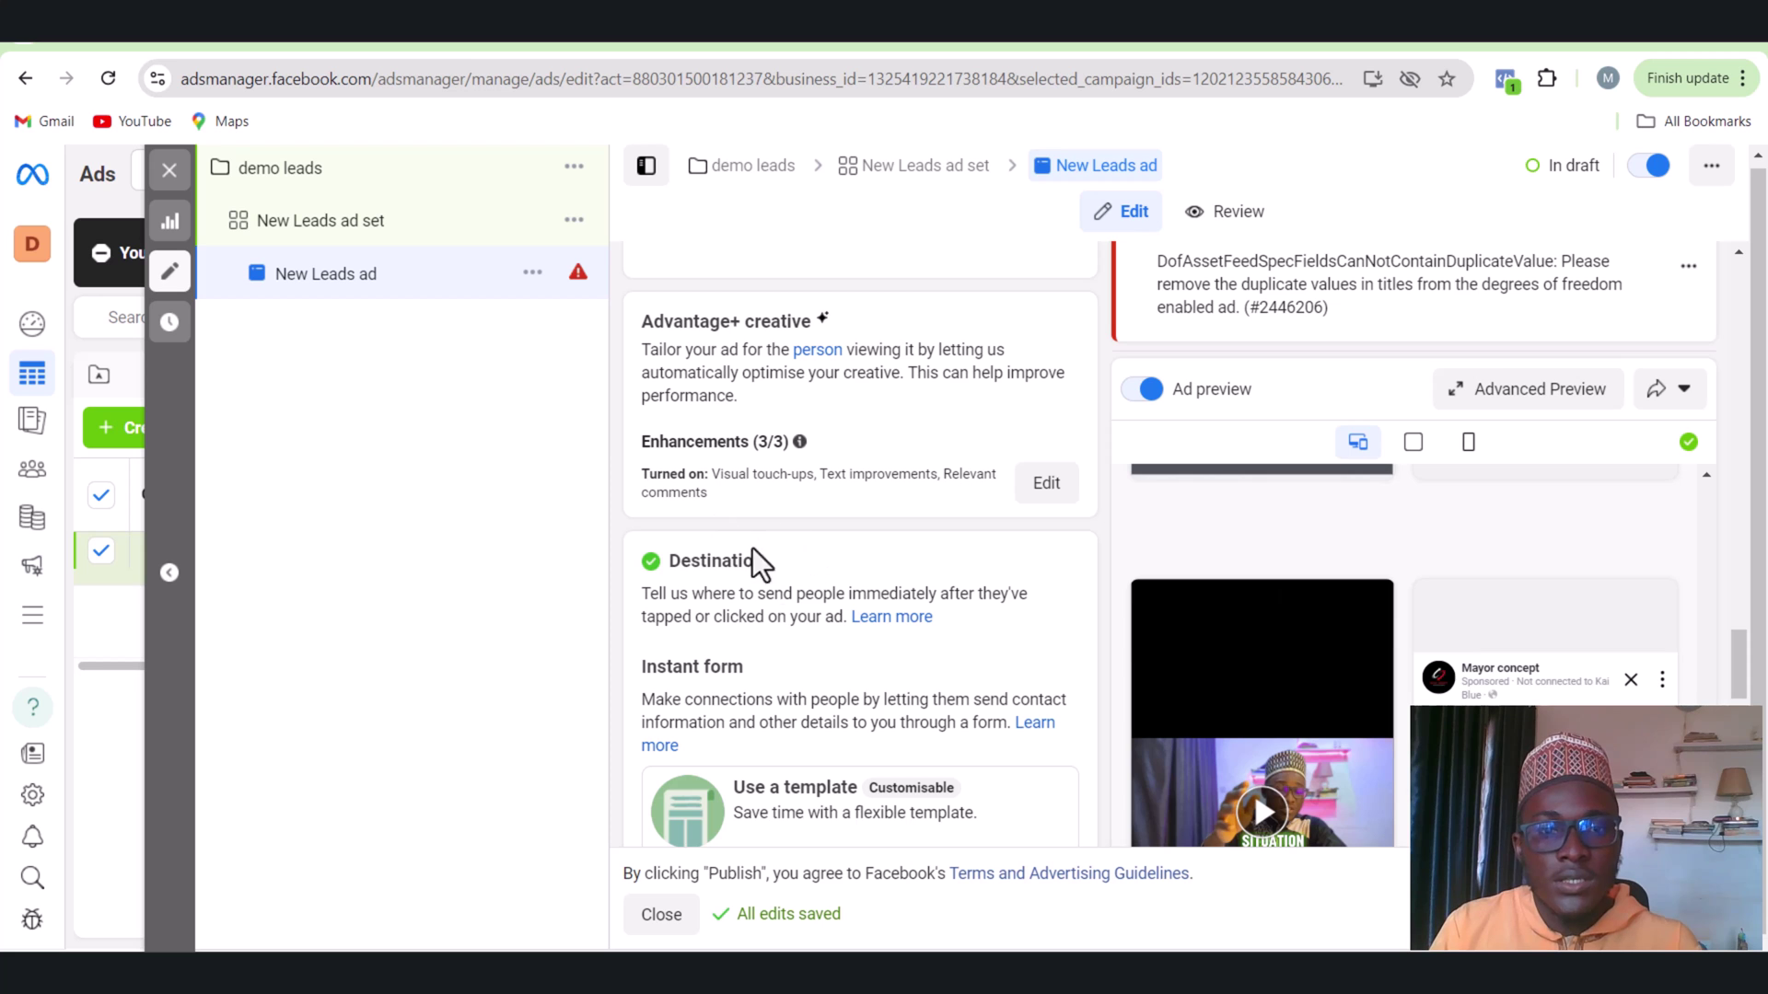
{"action": "scroll", "coordinate": [790, 626], "scroll_direction": "down", "scroll_amount": 3}
{"action": "scroll", "coordinate": [750, 600], "scroll_direction": "down", "scroll_amount": 1}
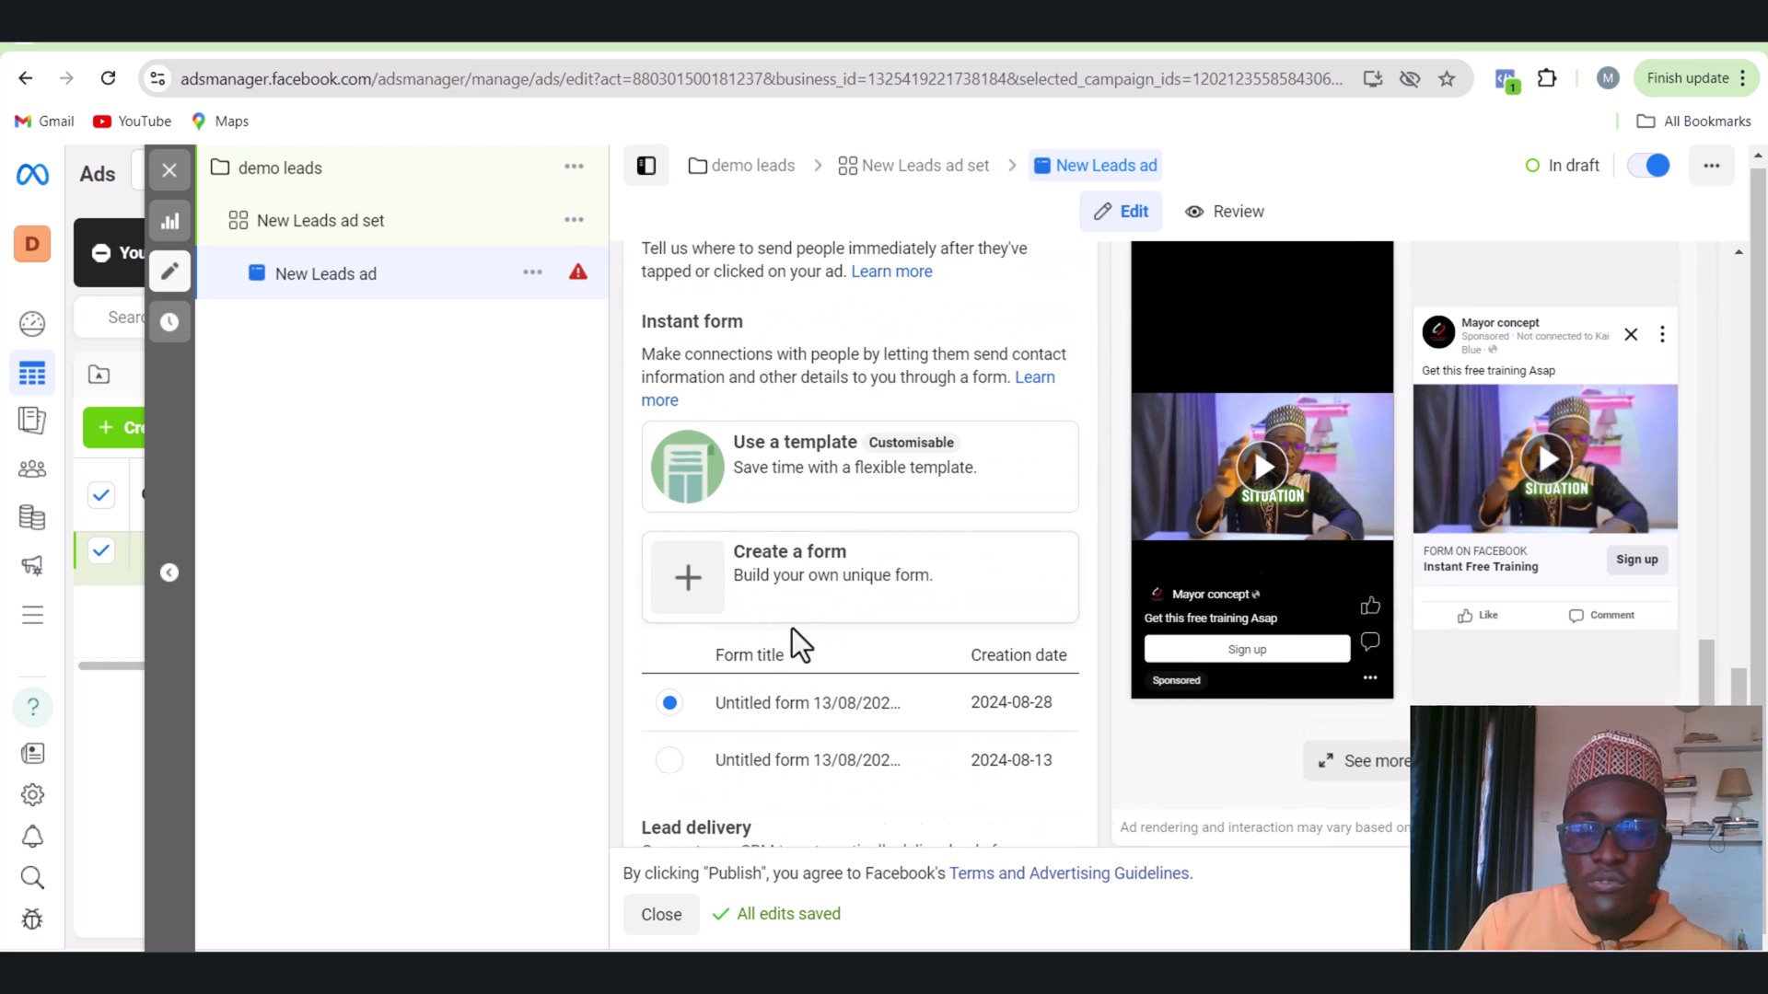
{"action": "scroll", "coordinate": [792, 628], "scroll_direction": "down", "scroll_amount": 1}
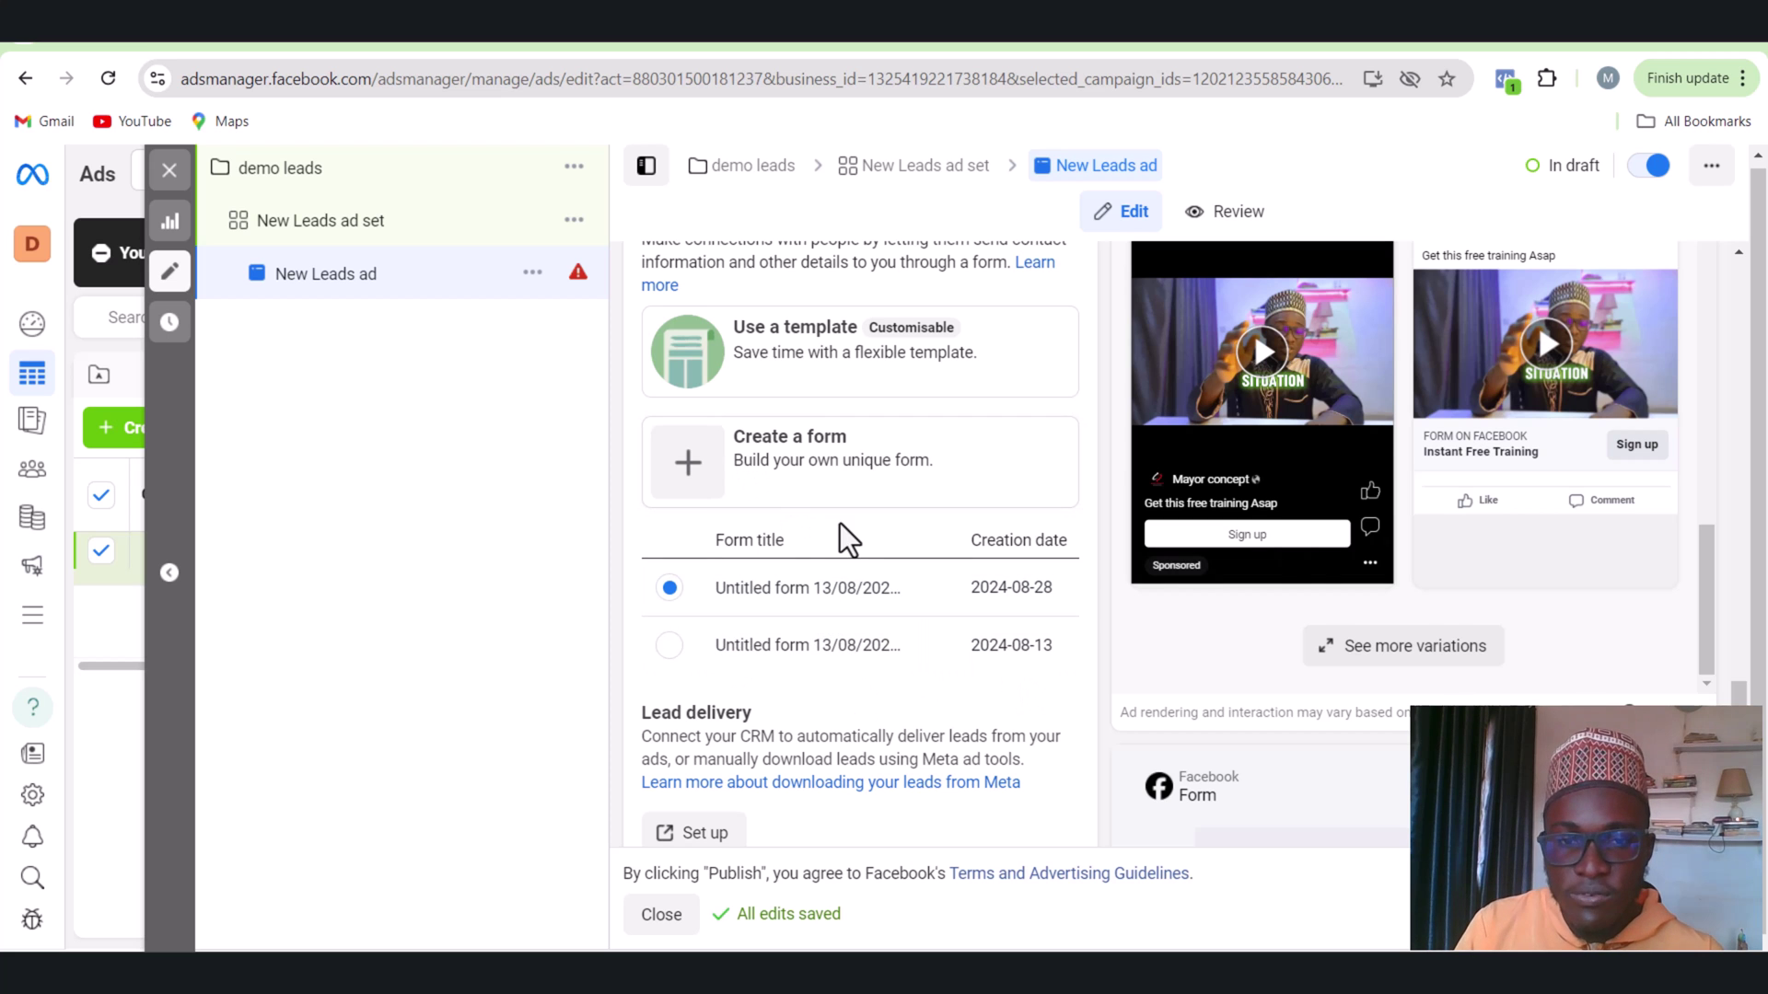
{"action": "scroll", "coordinate": [840, 523], "scroll_direction": "up", "scroll_amount": 1}
{"action": "scroll", "coordinate": [880, 584], "scroll_direction": "down", "scroll_amount": 4}
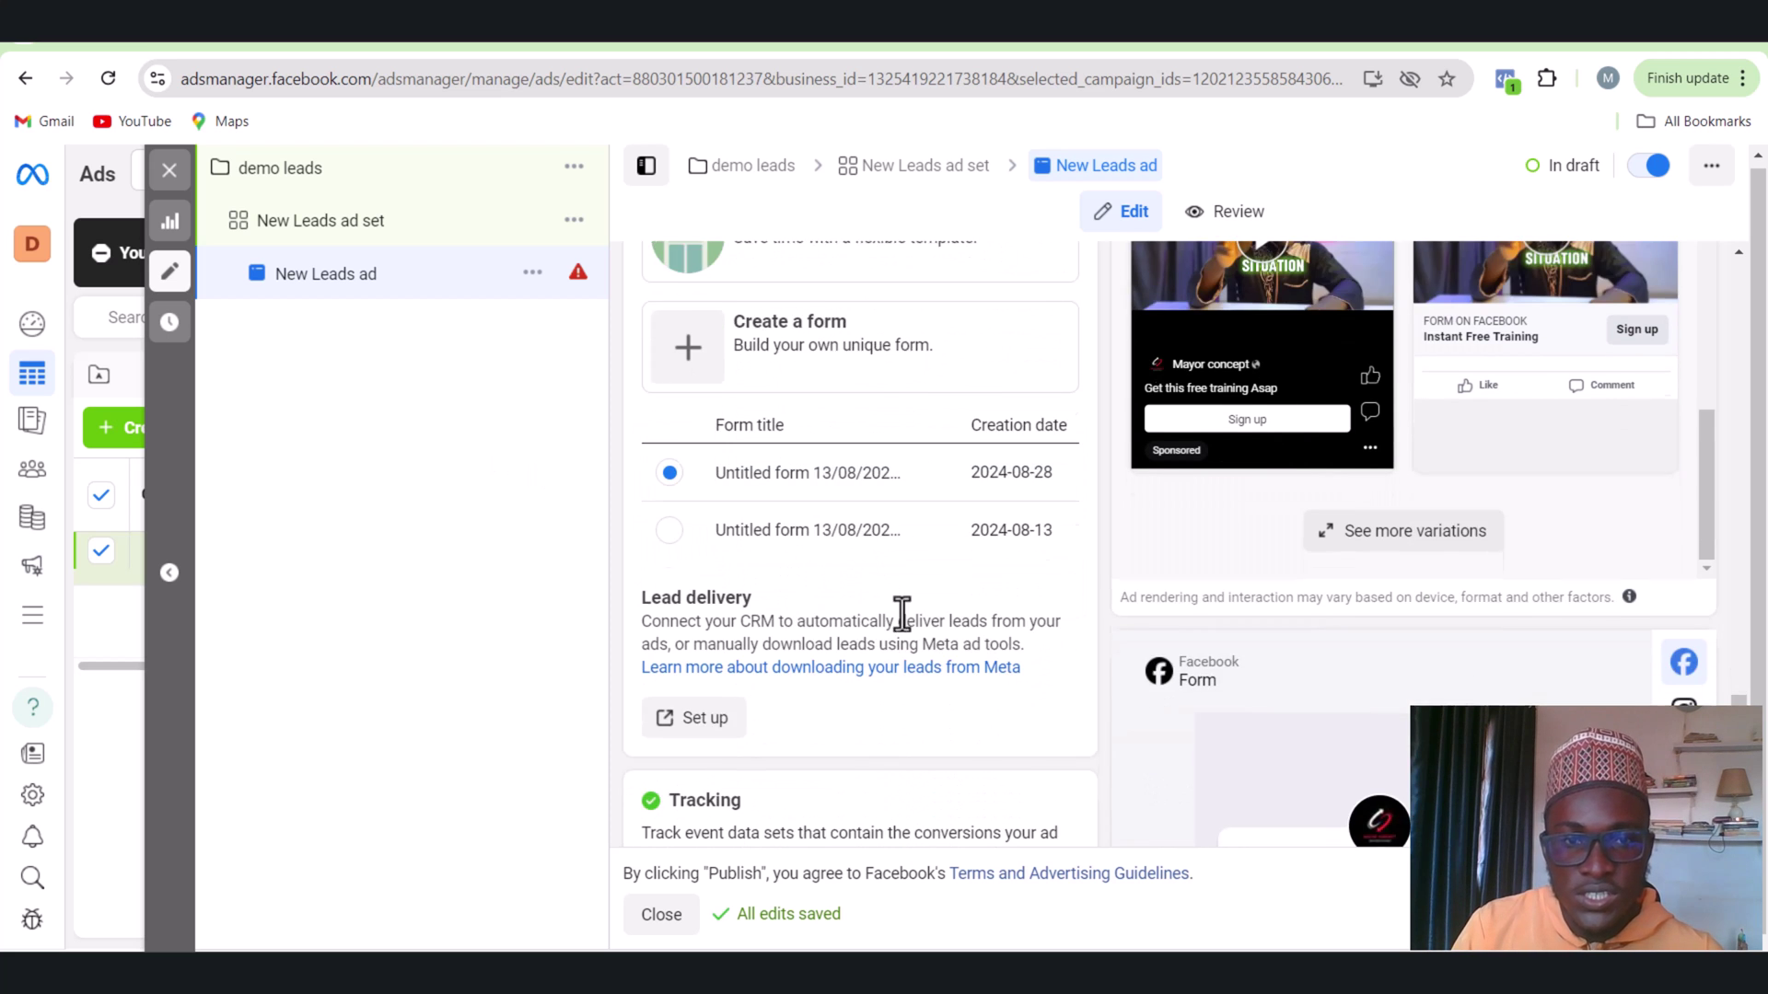
{"action": "scroll", "coordinate": [829, 608], "scroll_direction": "up", "scroll_amount": 3}
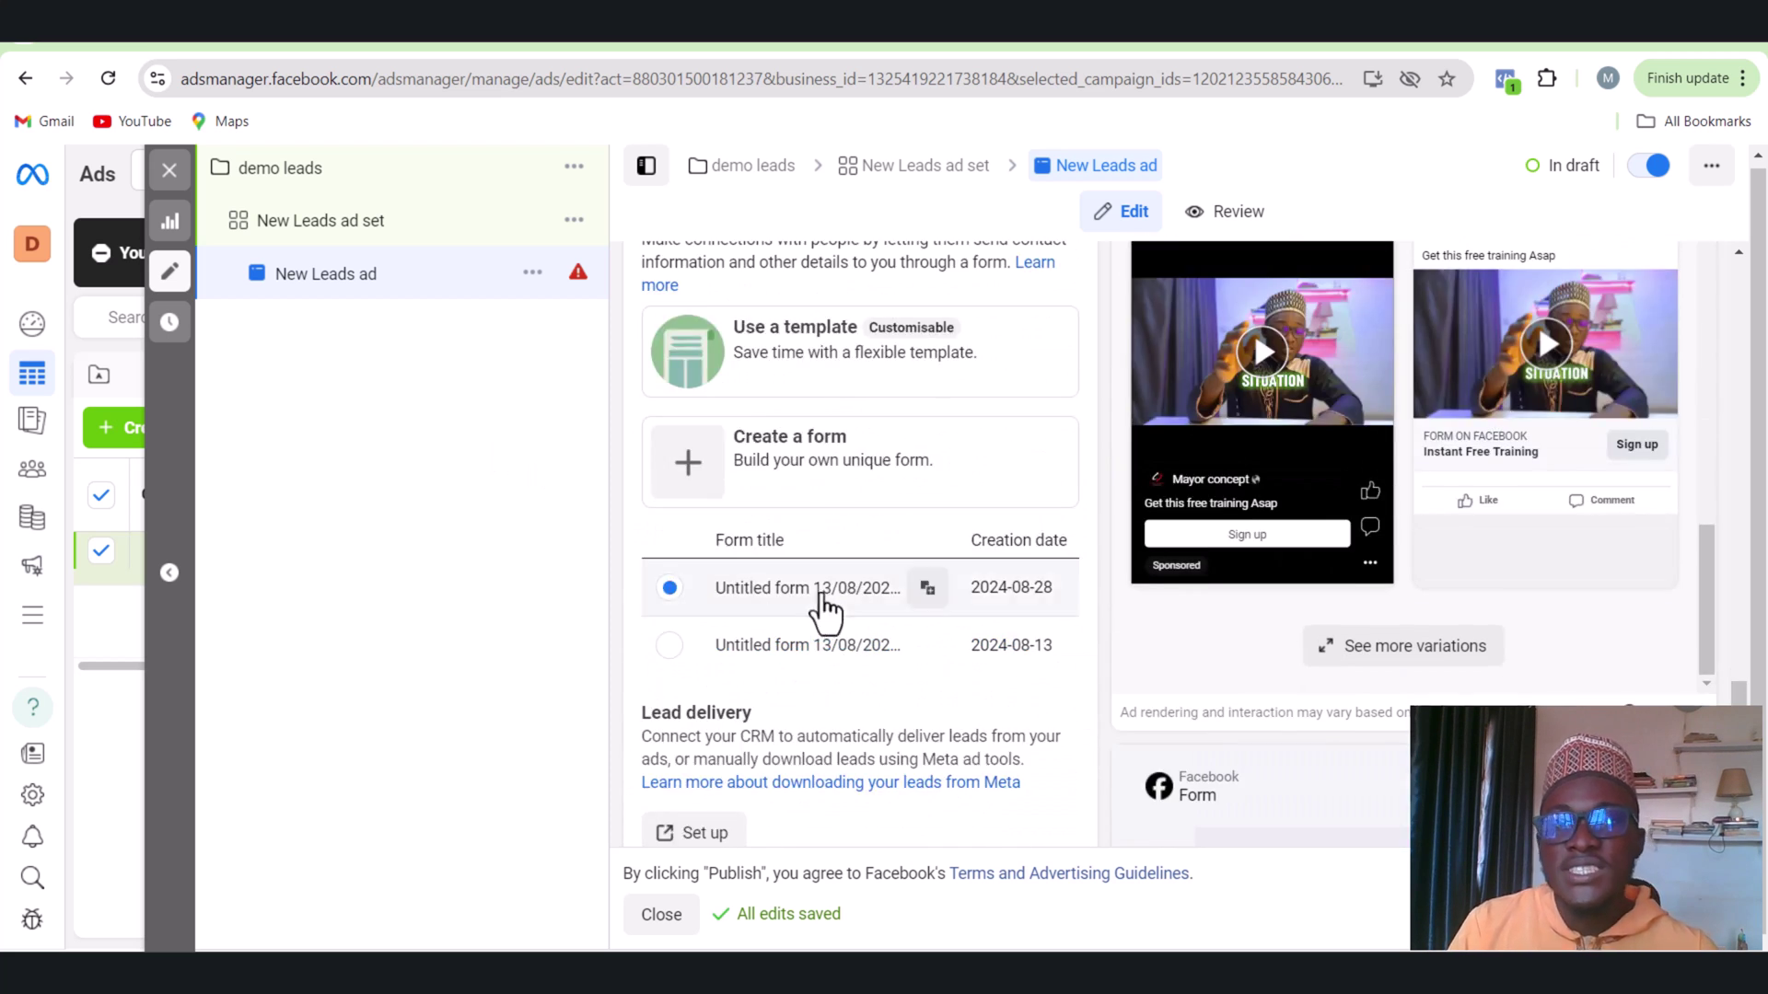
{"action": "left_click", "coordinate": [702, 475]}
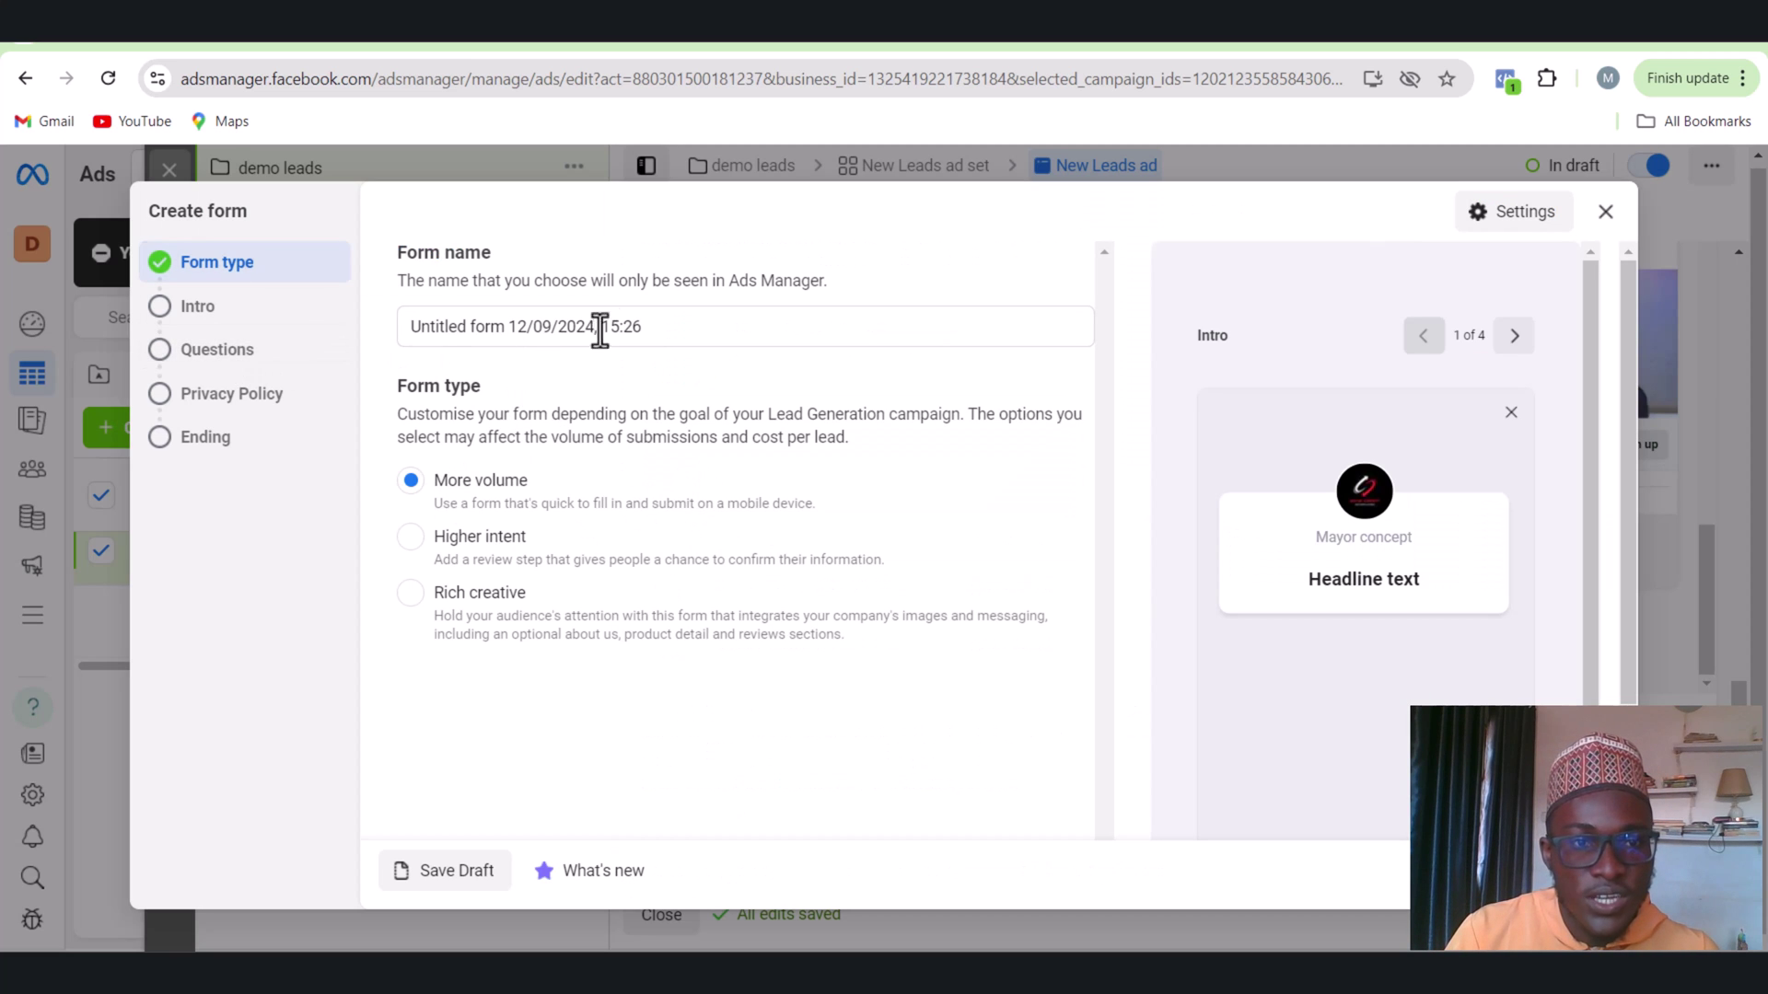
Try the Higher intent and Rich creative form types, and set the form type back to More volume
{"action": "left_click", "coordinate": [737, 339]}
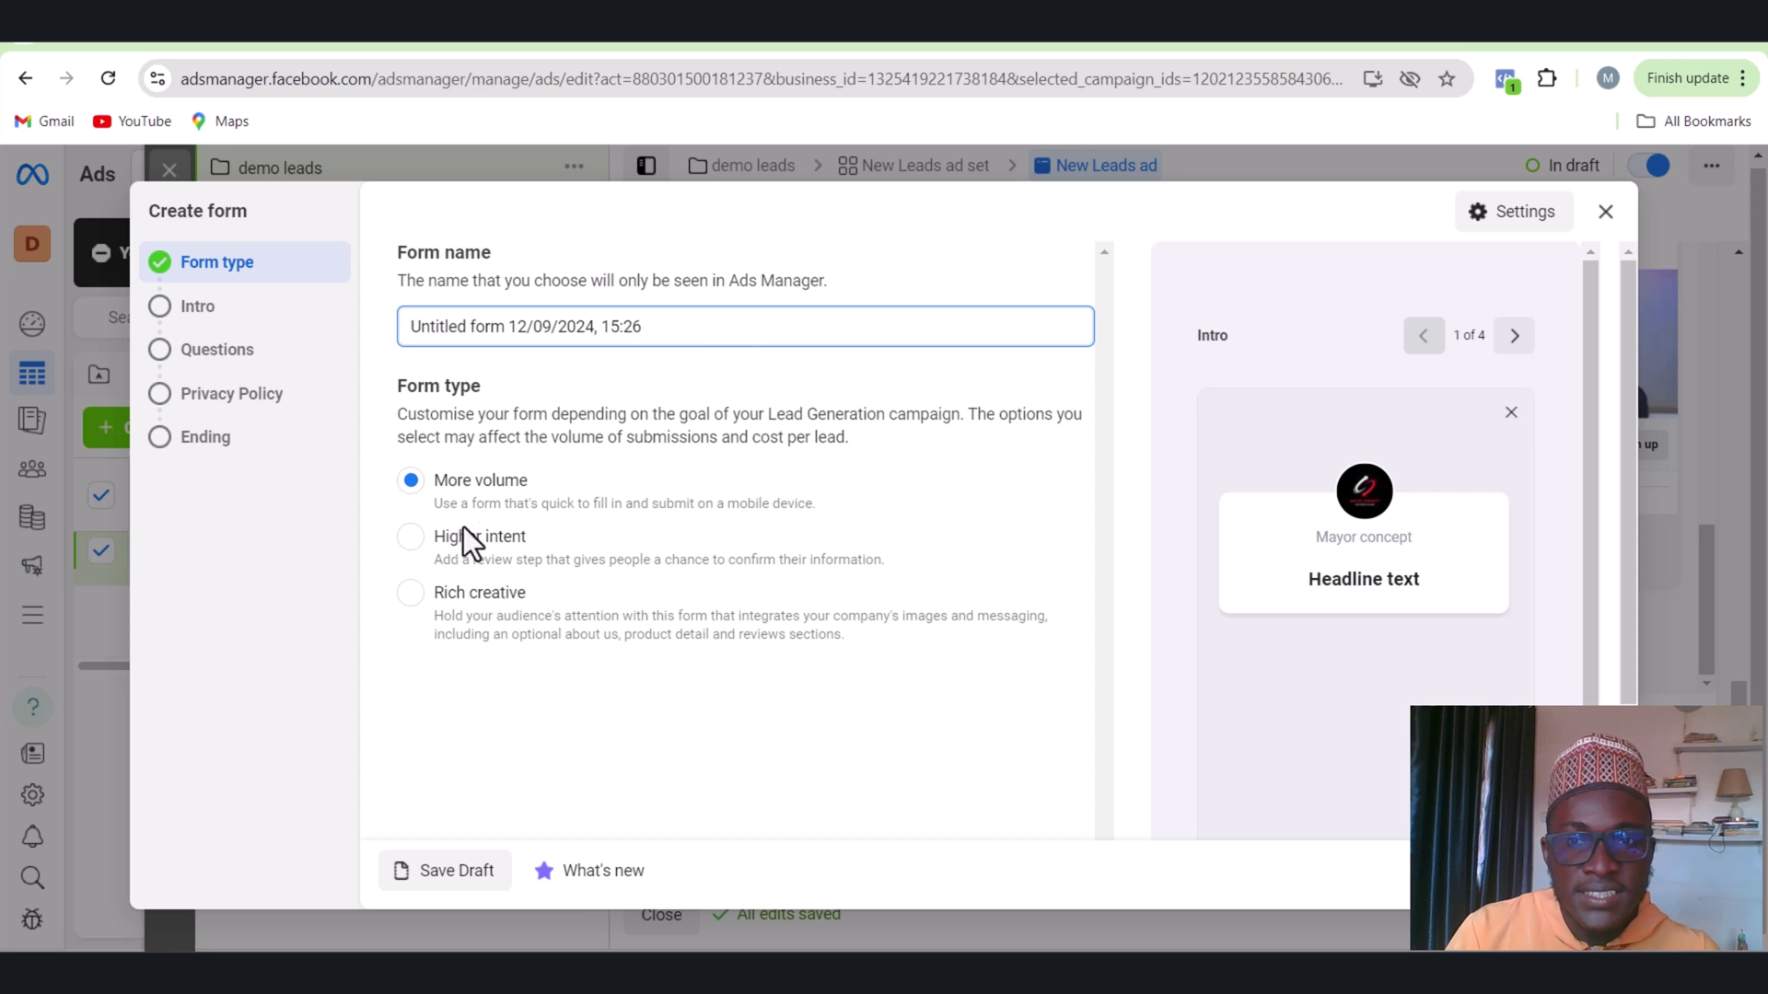
{"action": "left_click", "coordinate": [412, 538]}
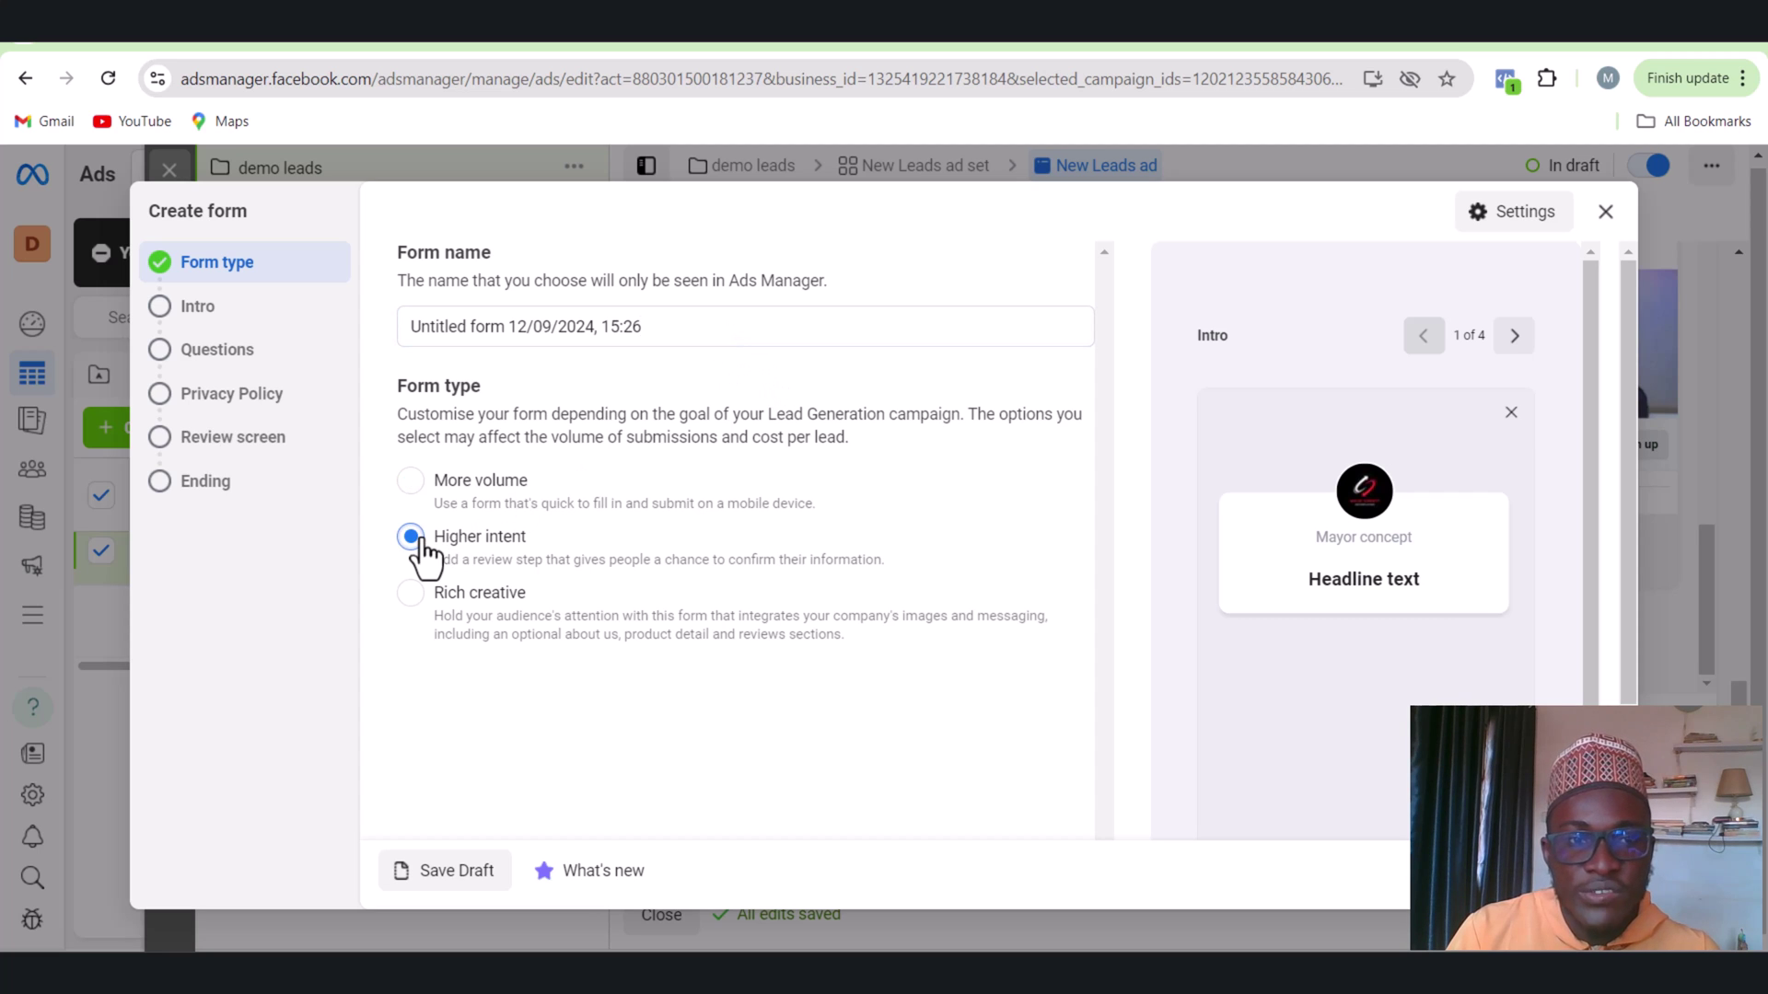
{"action": "left_click", "coordinate": [411, 594]}
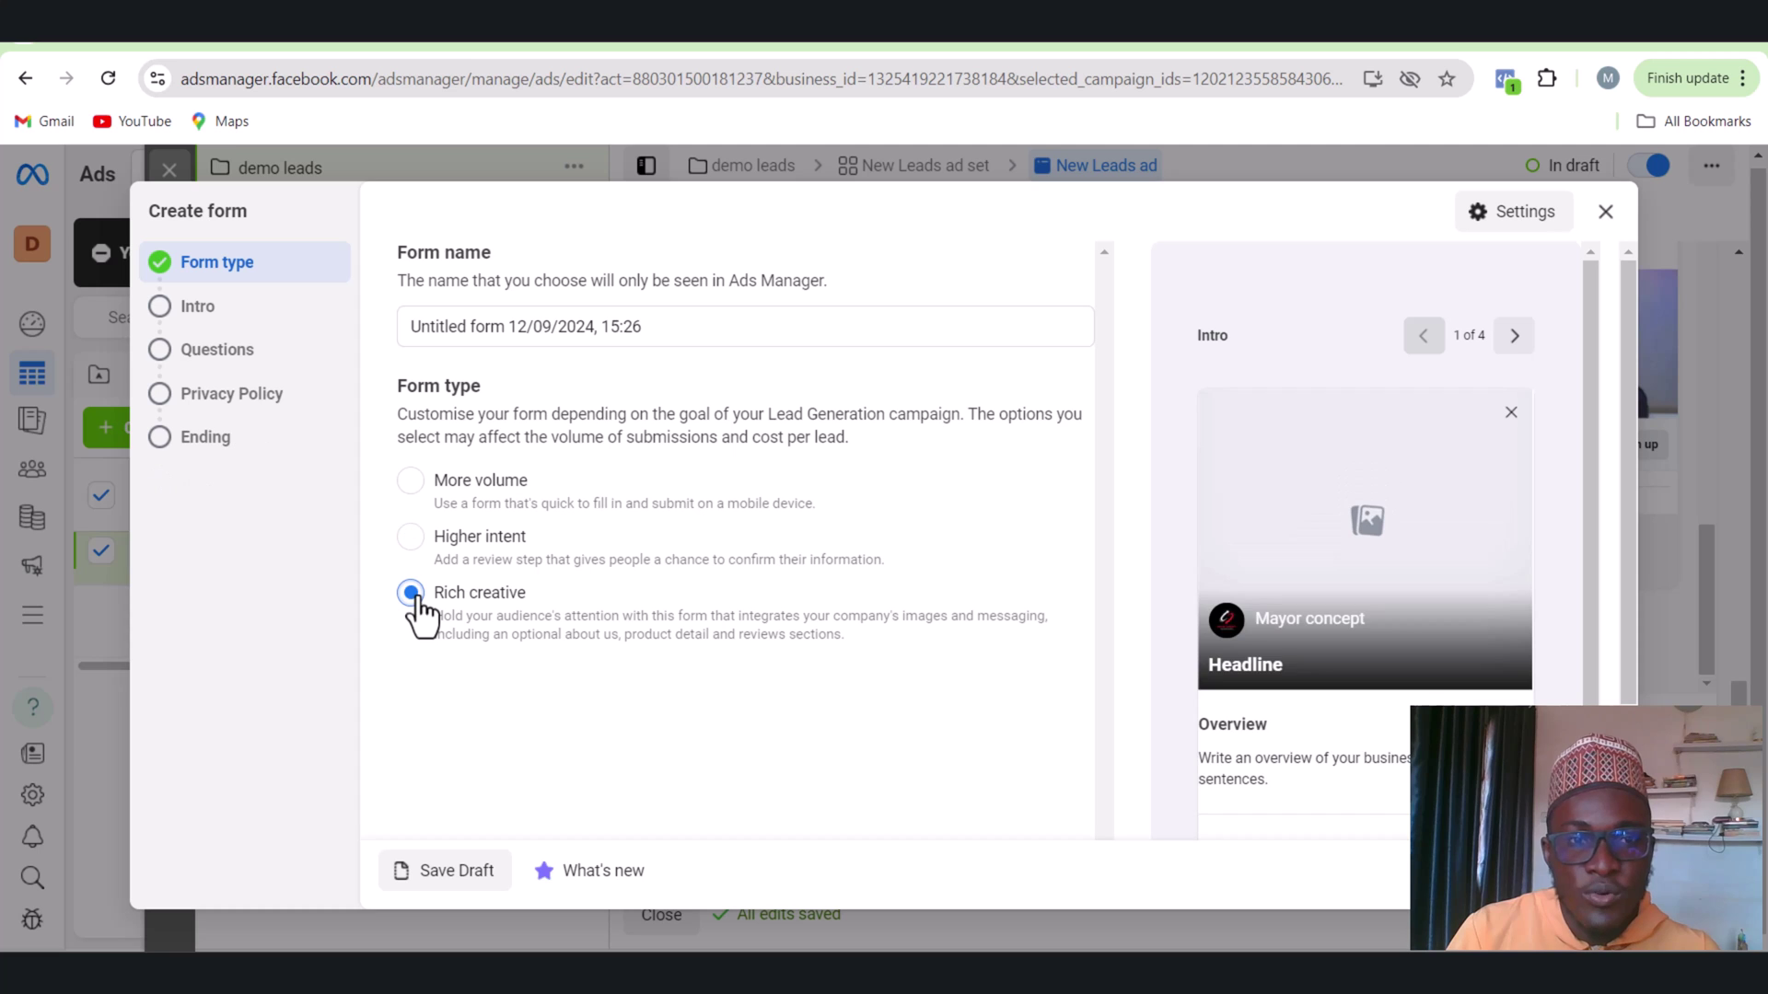
{"action": "left_click", "coordinate": [411, 480]}
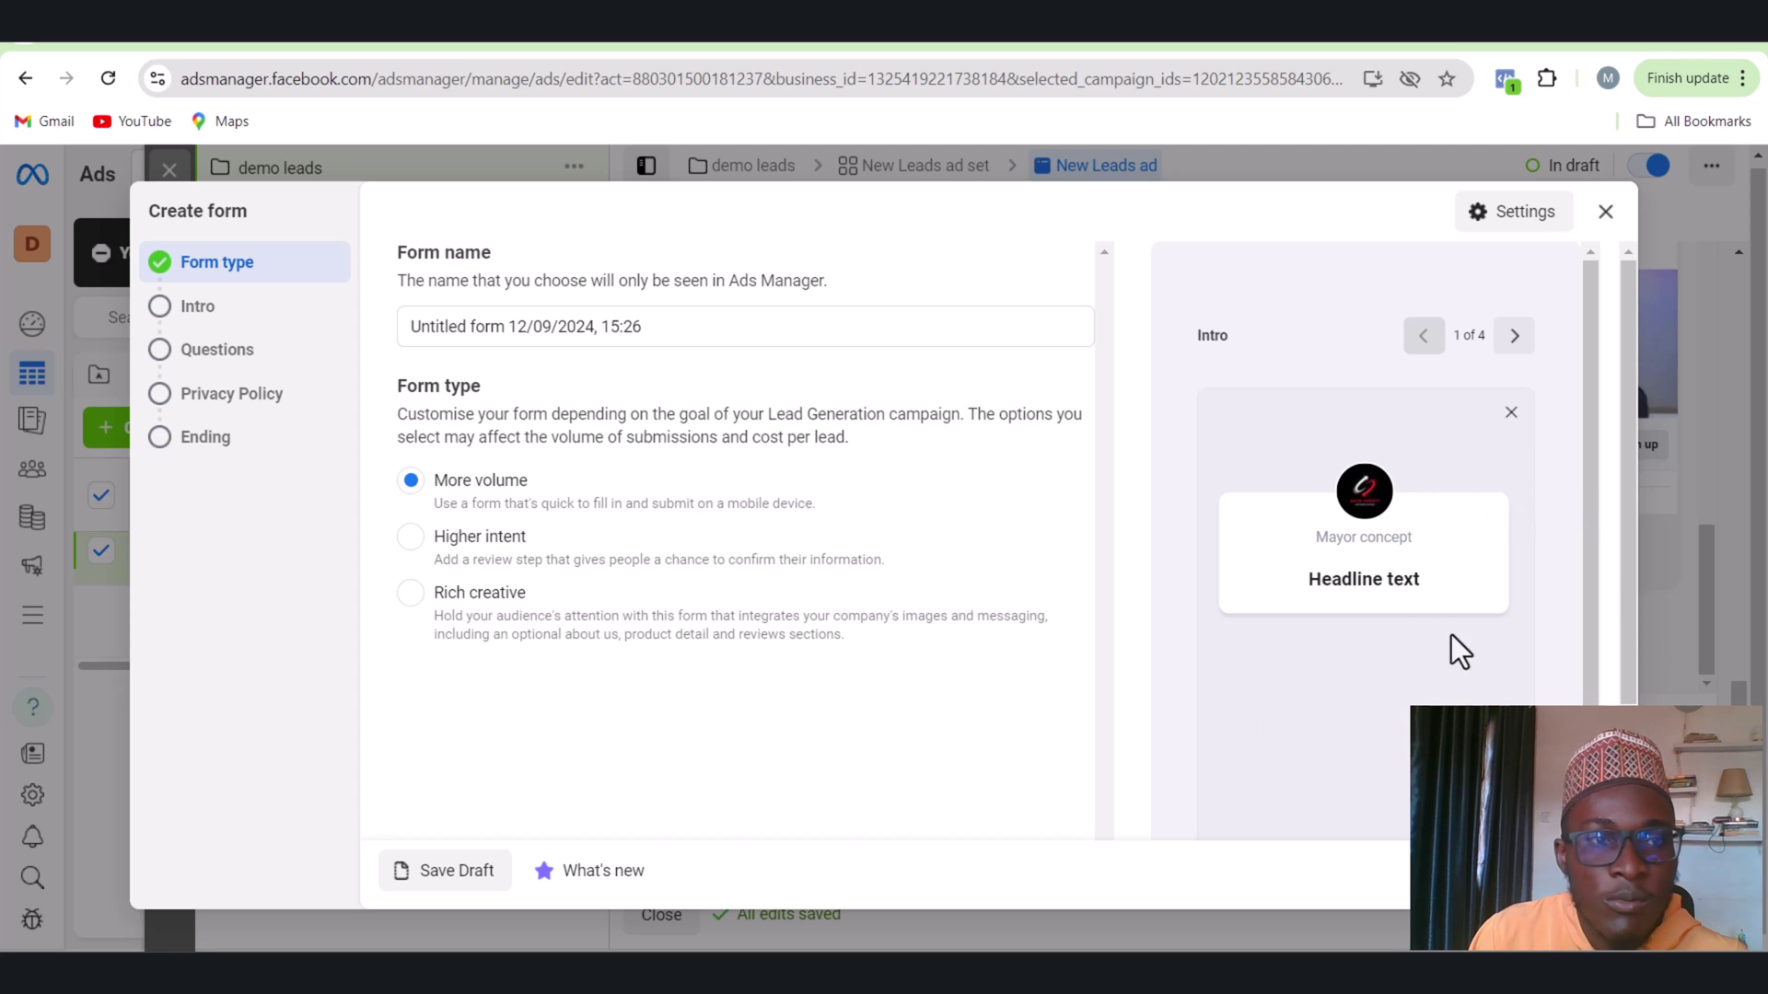
Enter "Free Training" as the greeting headline in the form's intro
{"action": "left_click", "coordinate": [166, 311]}
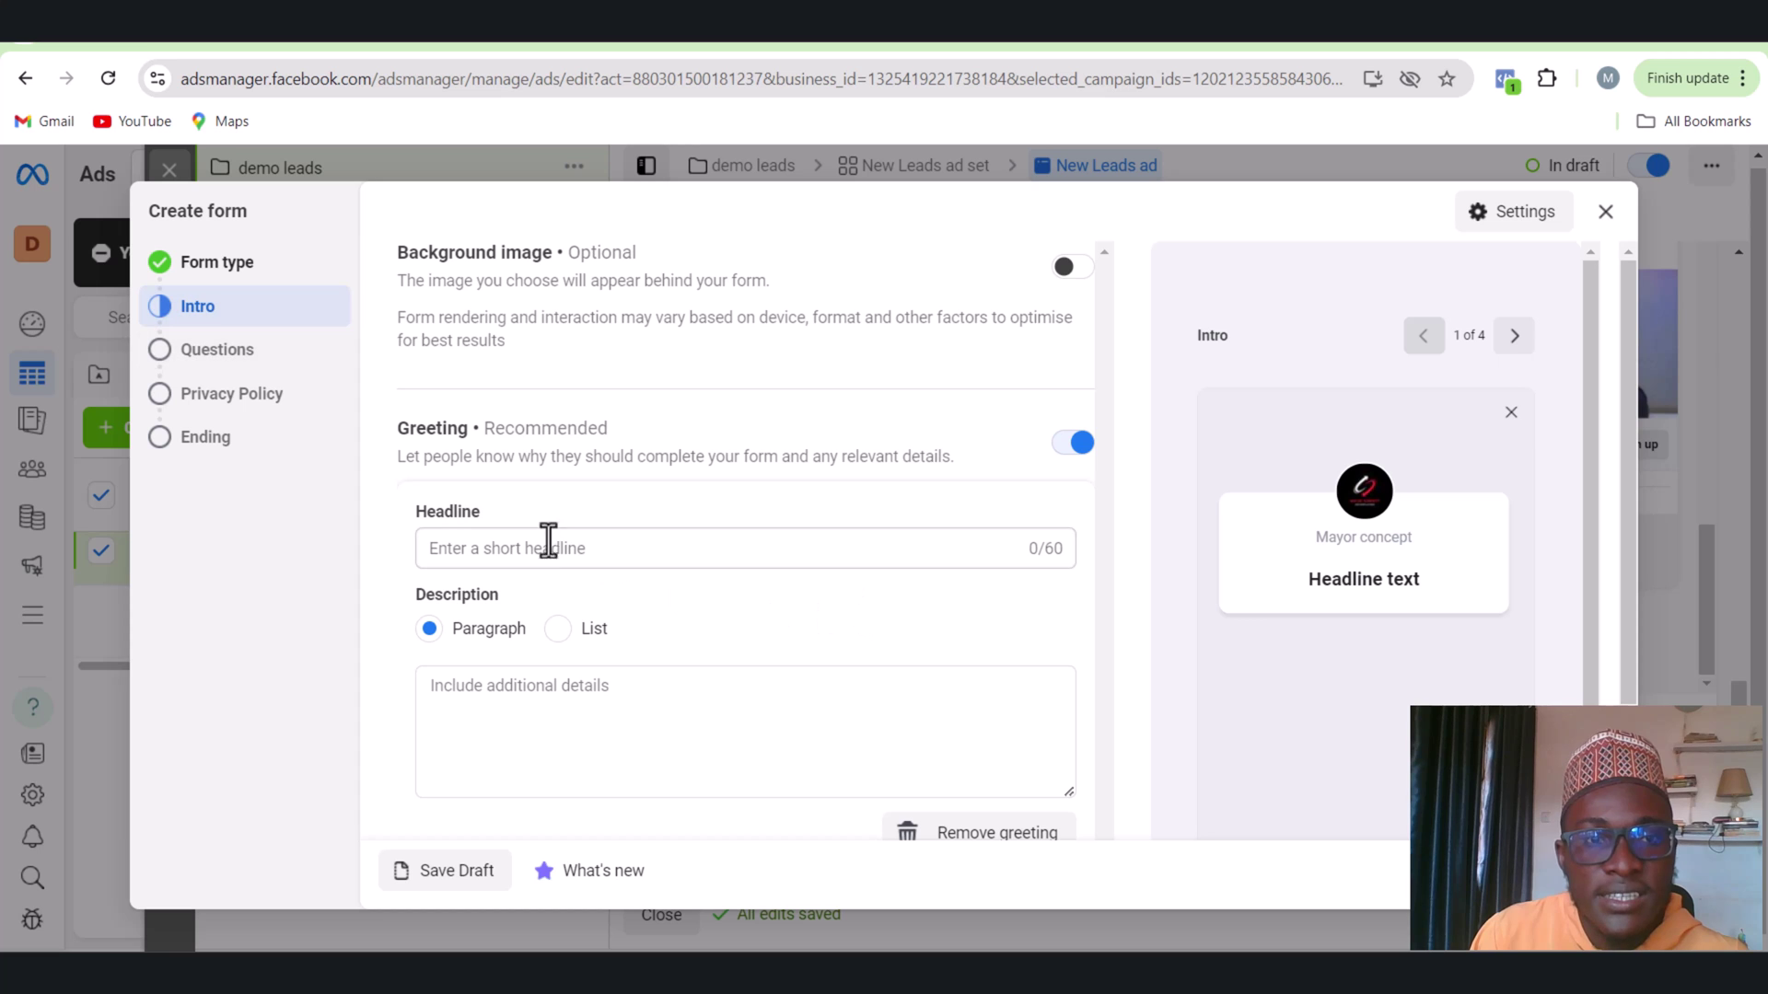
{"action": "left_click", "coordinate": [497, 552]}
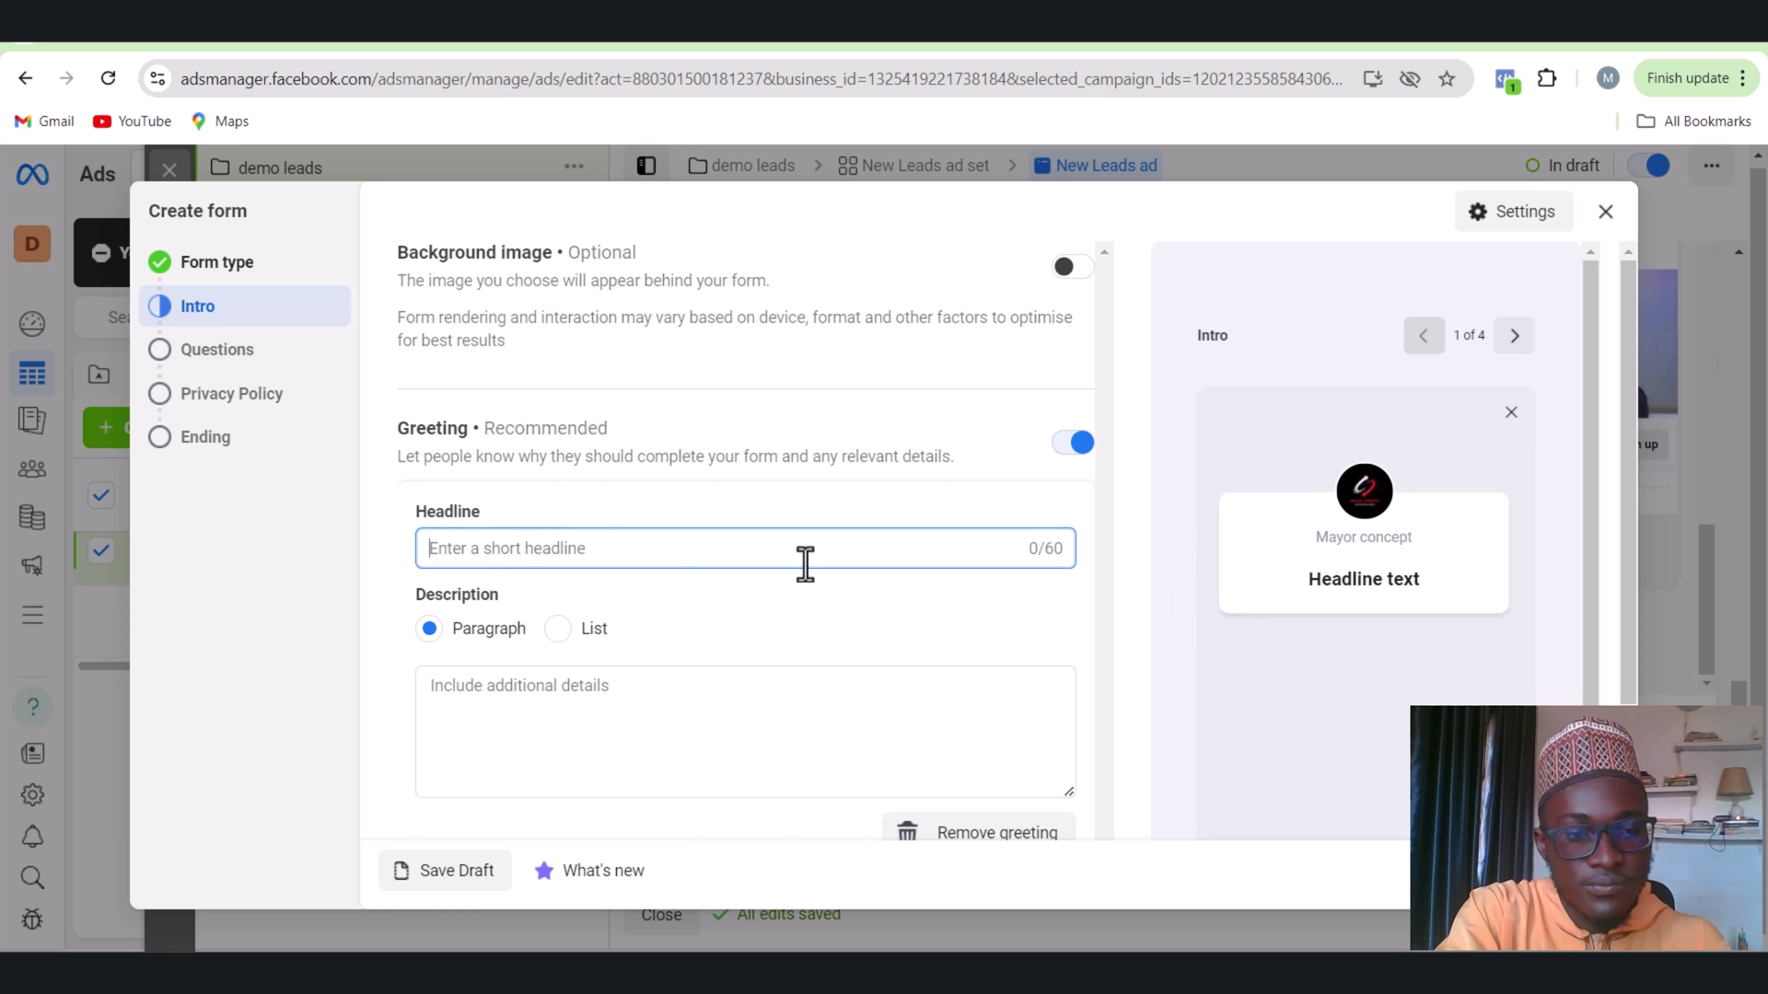
{"action": "type", "text": "Free Training"}
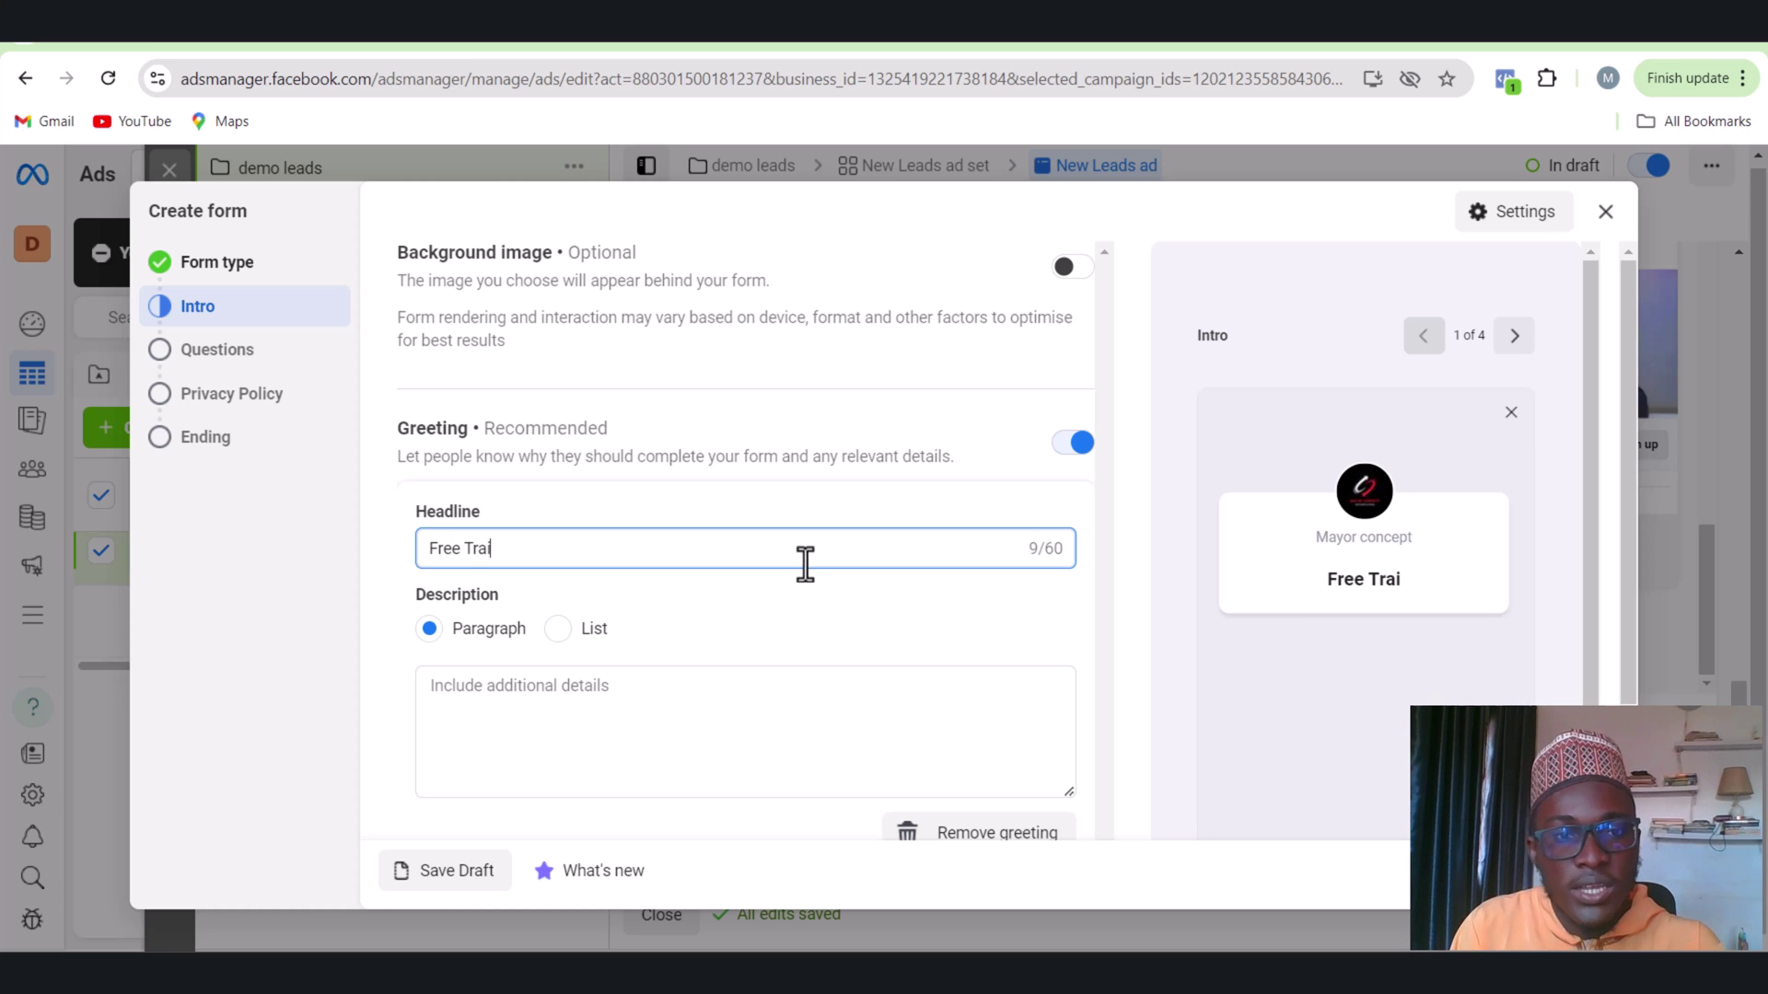
Try the List format for the greeting description and switch it back to Paragraph
{"action": "left_click", "coordinate": [562, 634]}
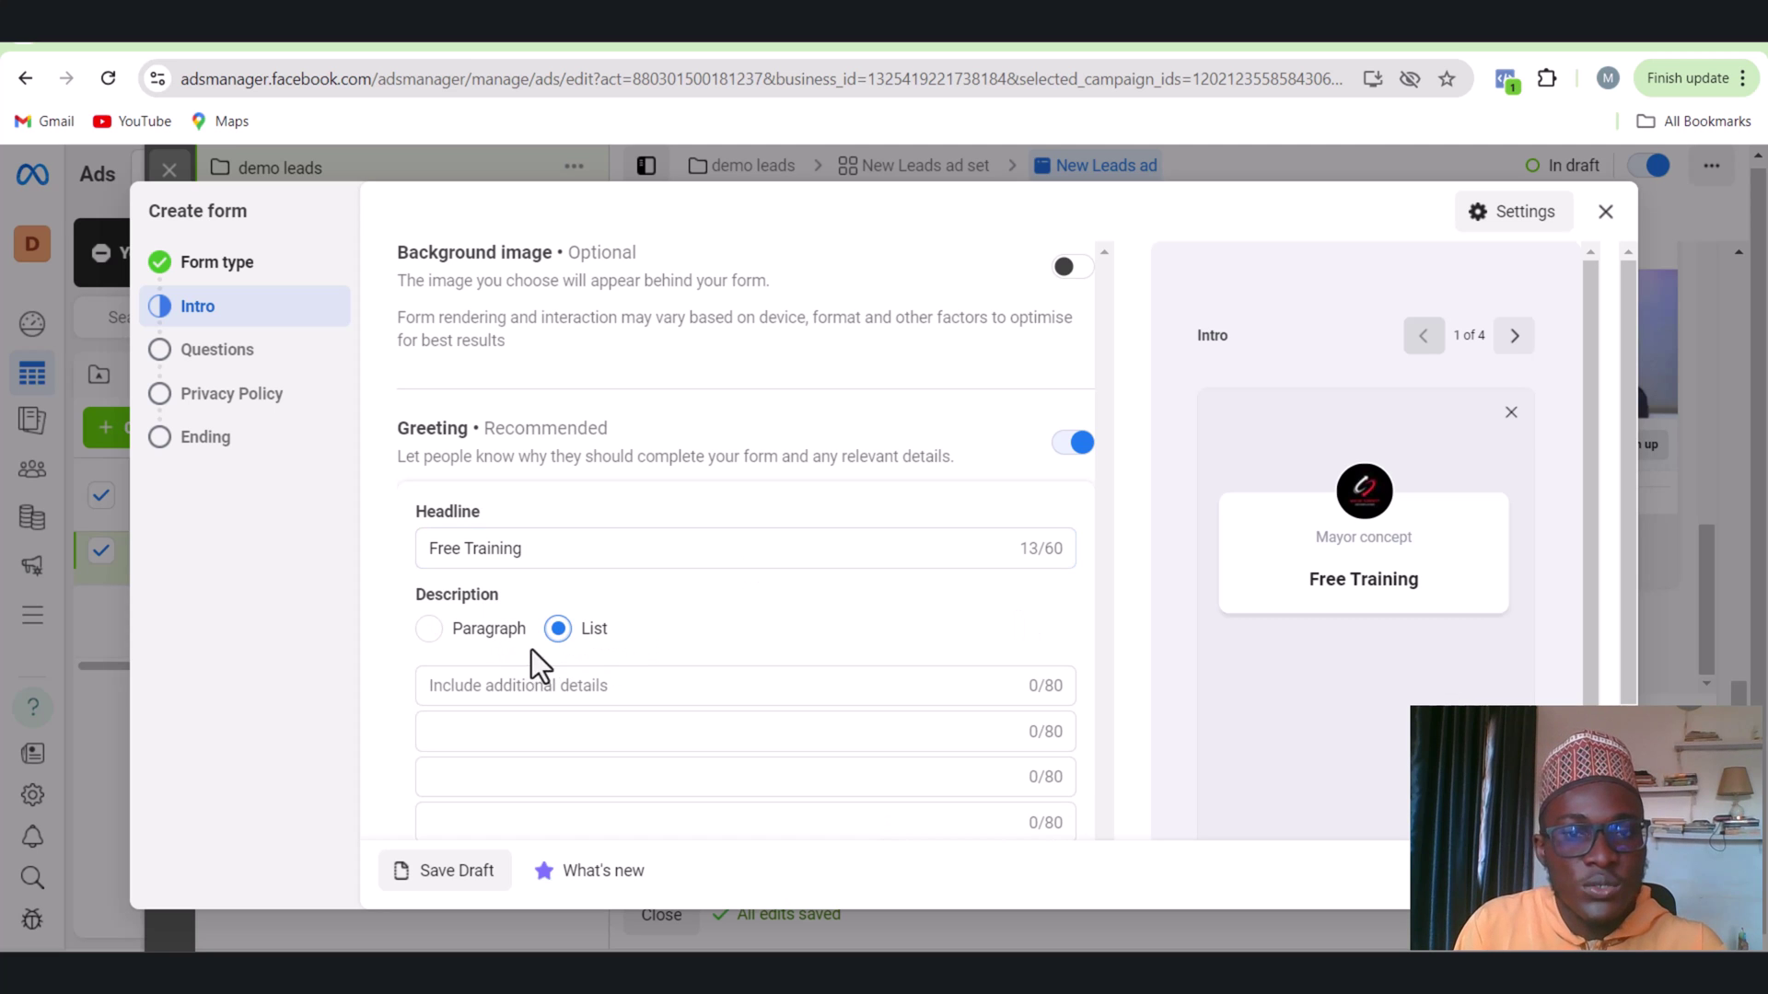
{"action": "left_click", "coordinate": [429, 629]}
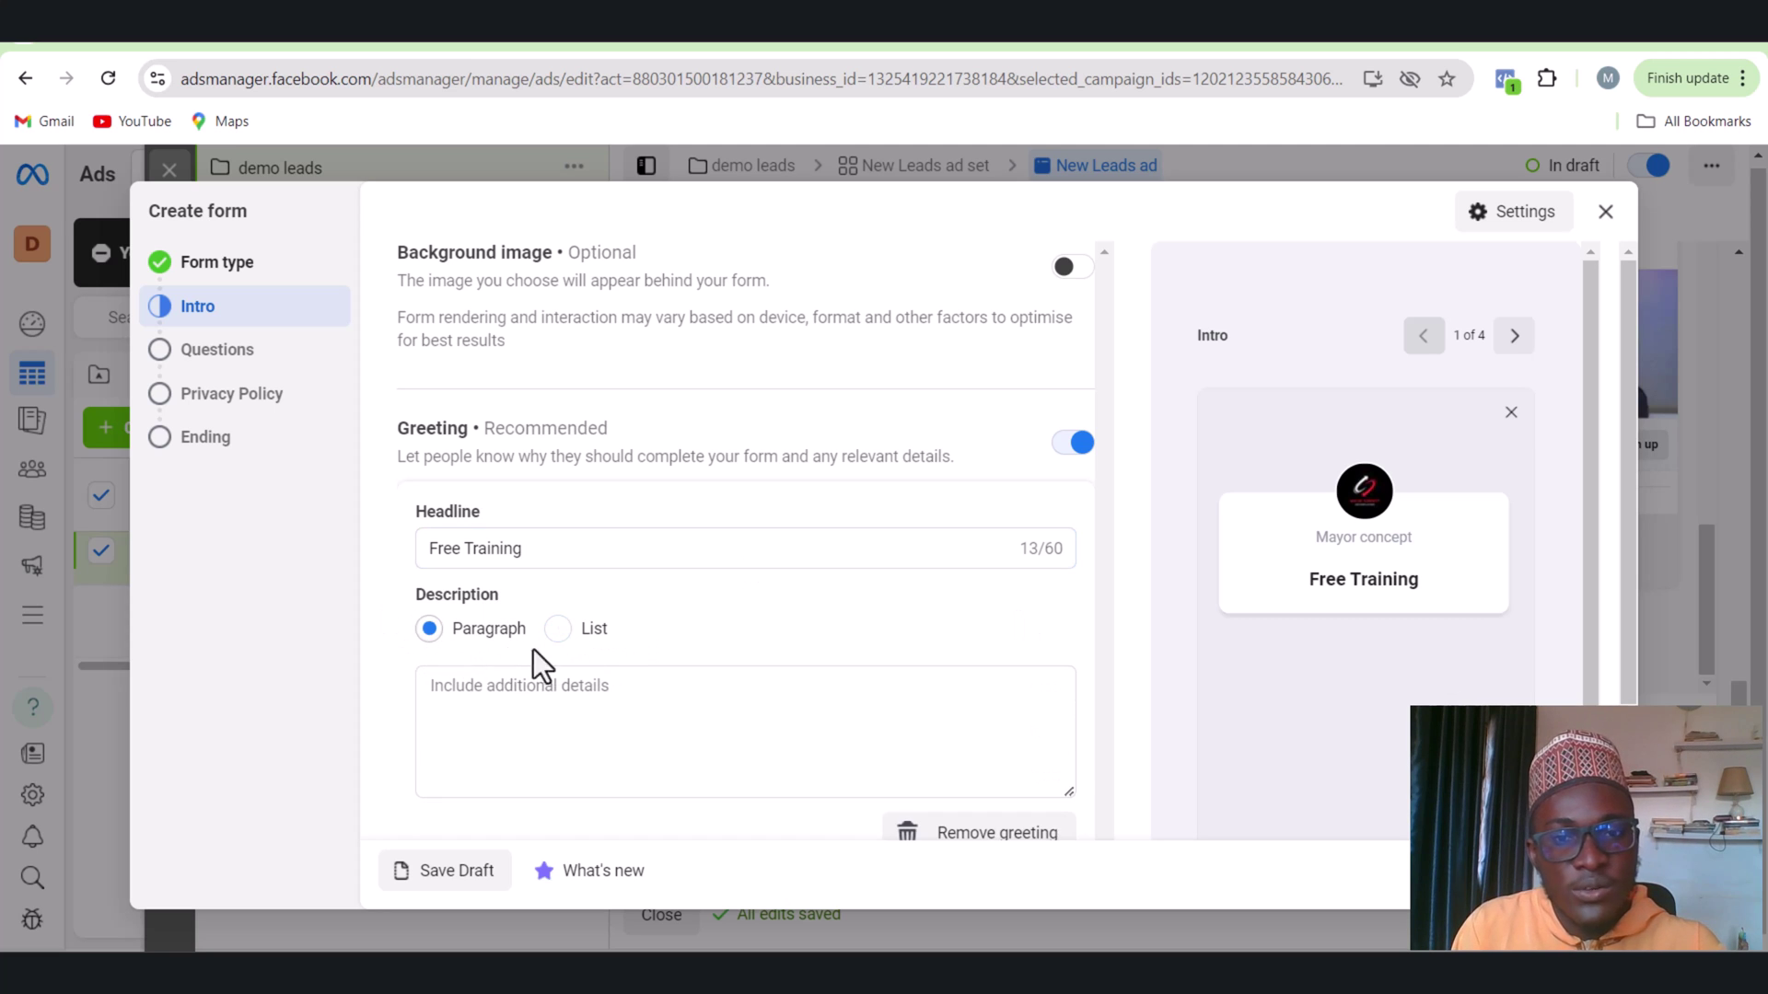
{"action": "scroll", "coordinate": [830, 761], "scroll_direction": "down", "scroll_amount": 3}
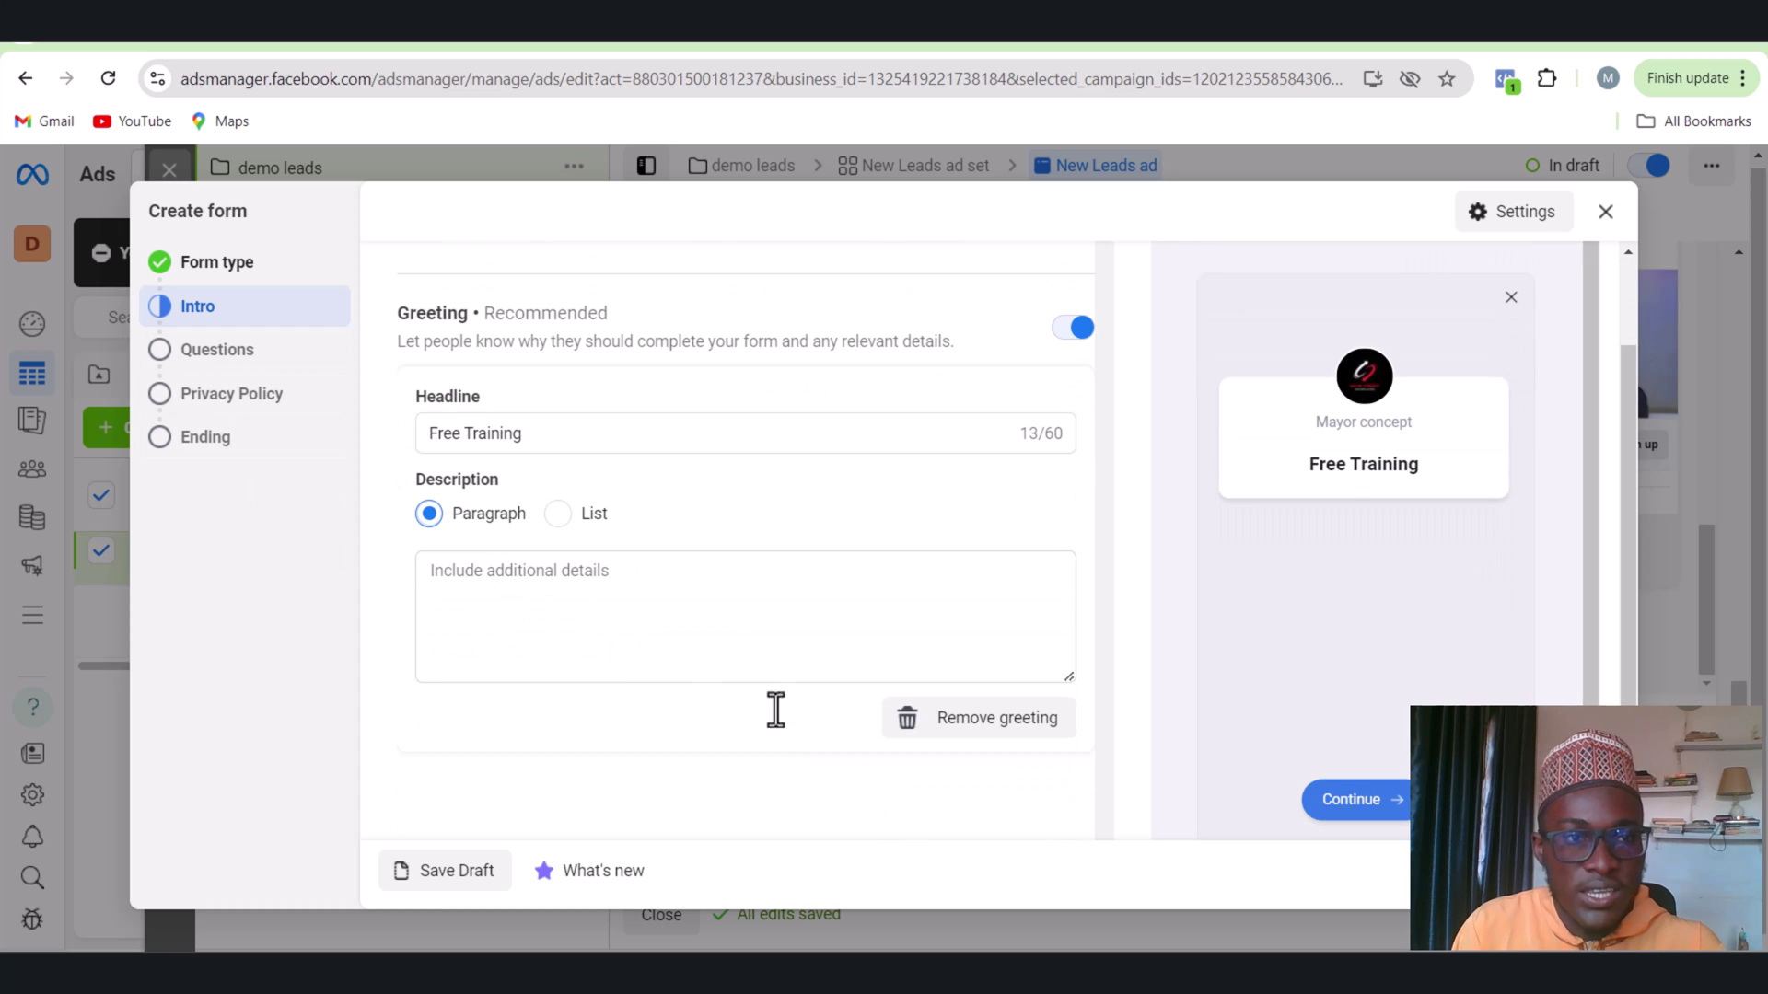
Open the form's questions and examine the prefill questions and the question types that can be added
{"action": "left_click", "coordinate": [193, 351]}
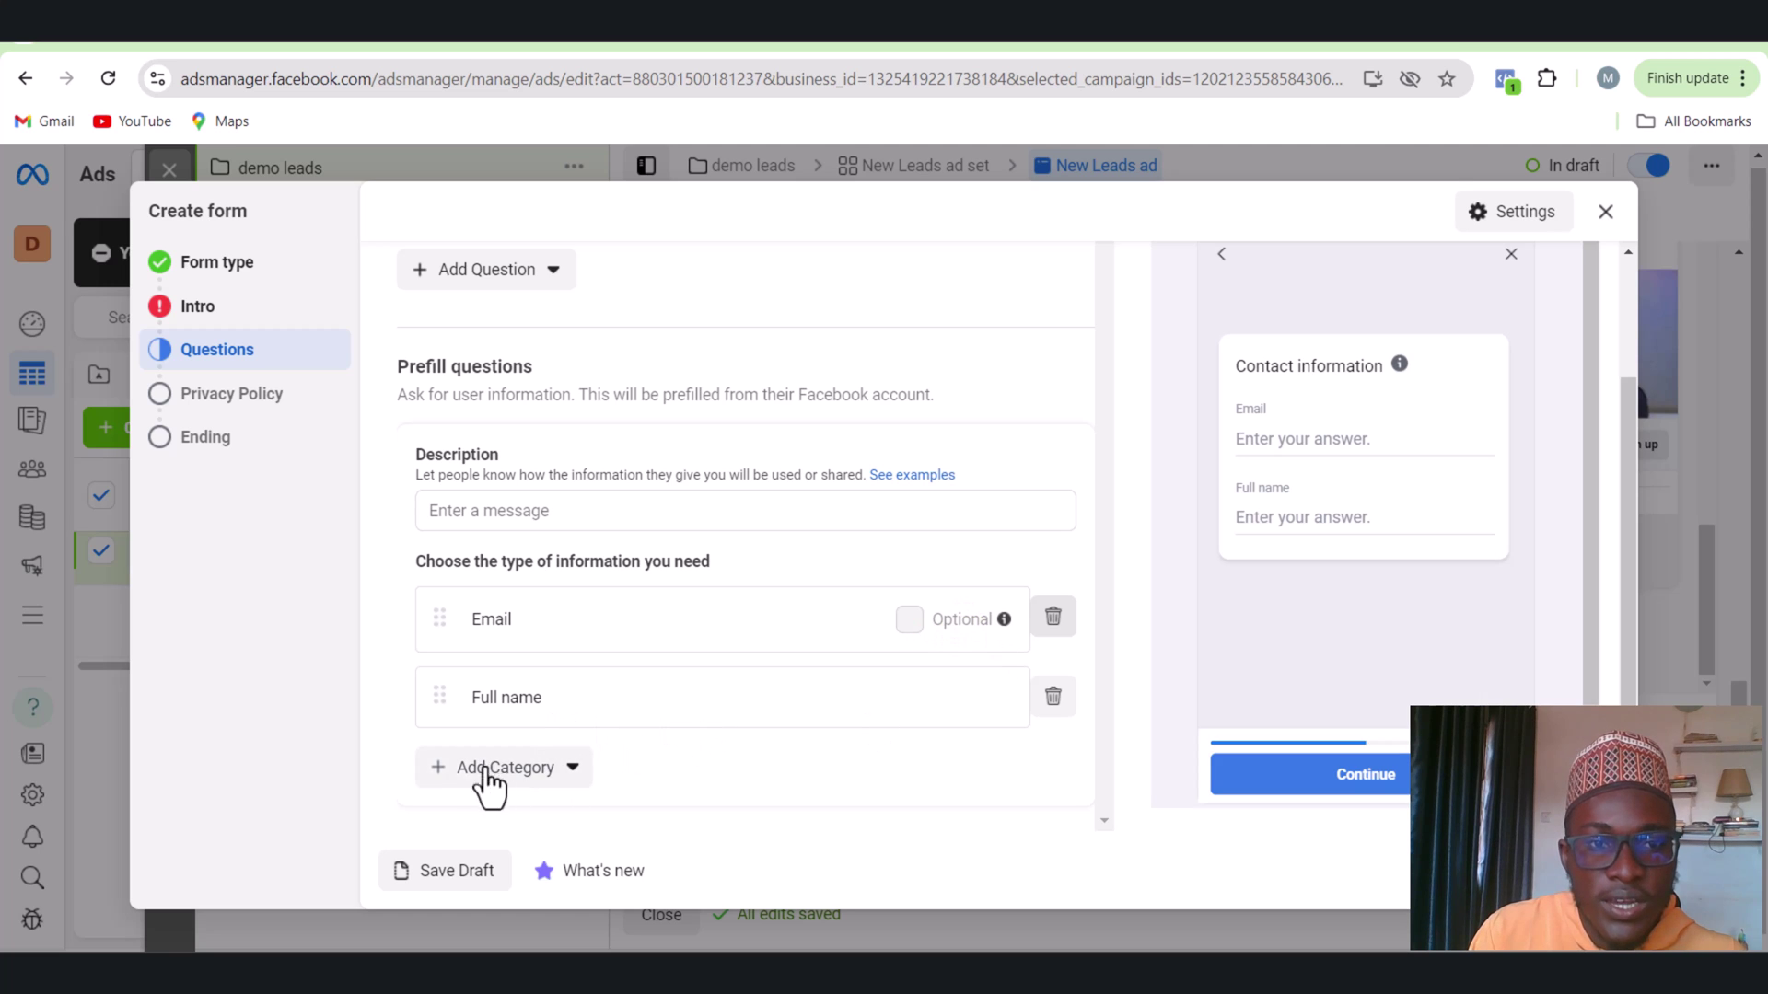
{"action": "left_click", "coordinate": [455, 512]}
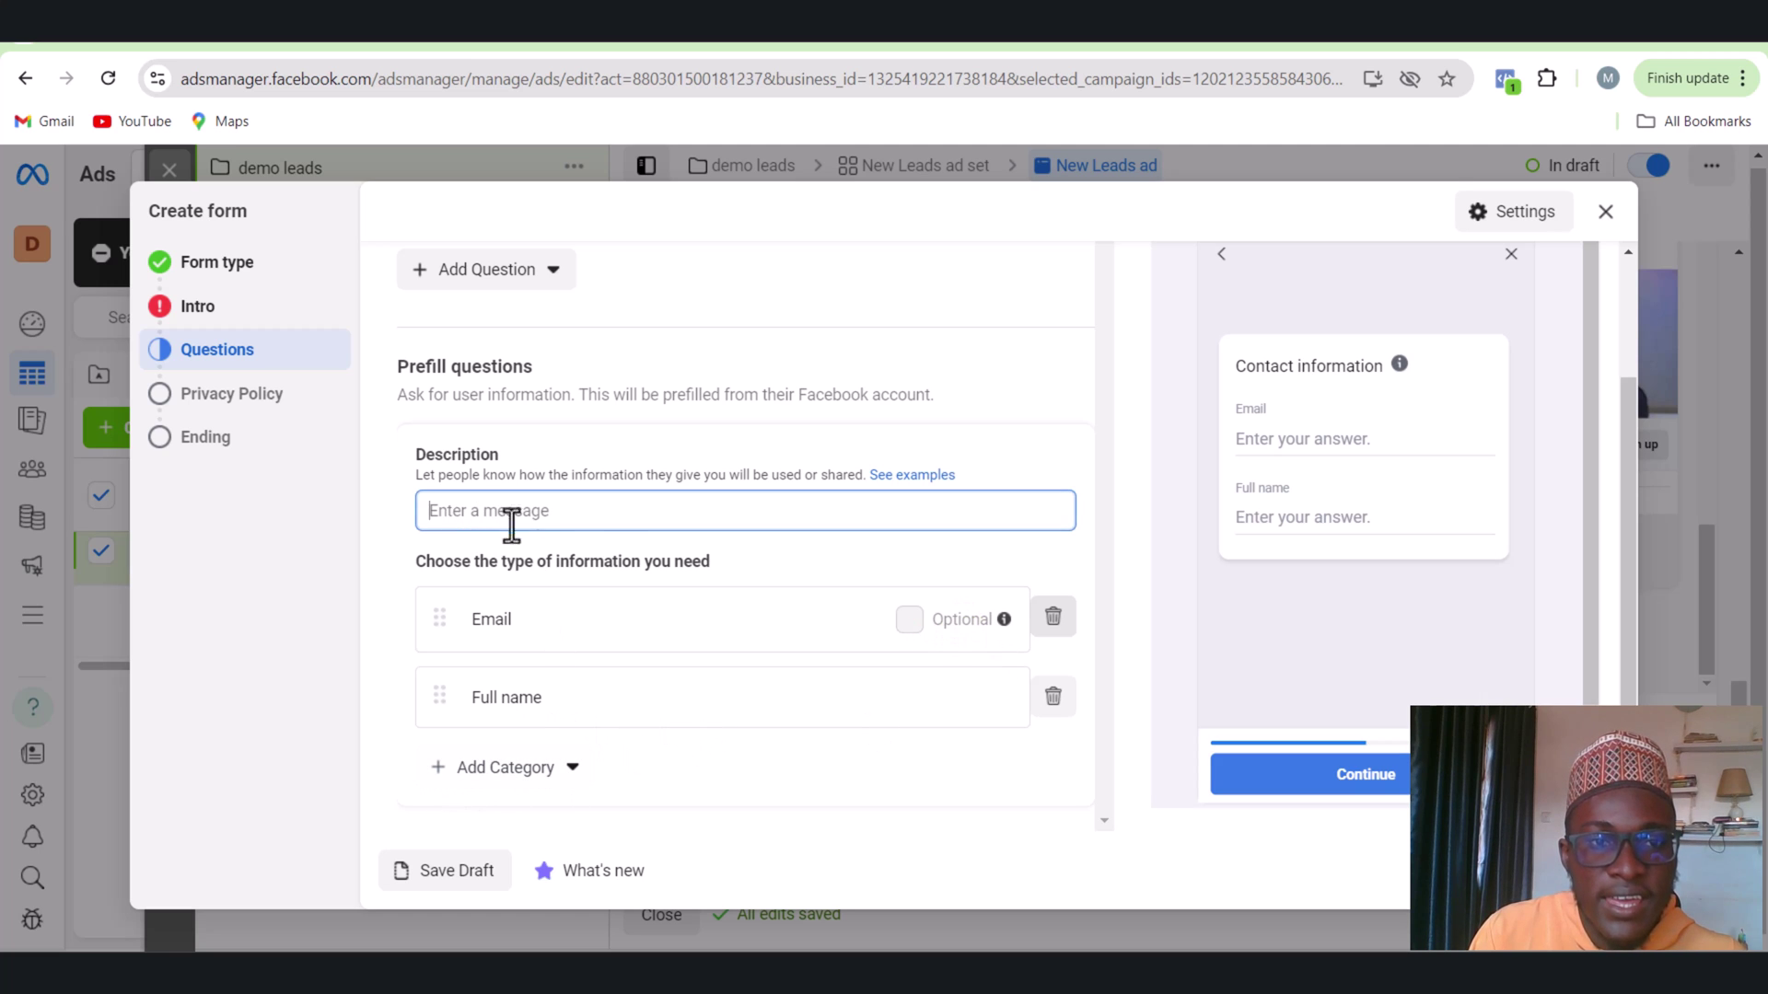
{"action": "scroll", "coordinate": [593, 592], "scroll_direction": "up", "scroll_amount": 2}
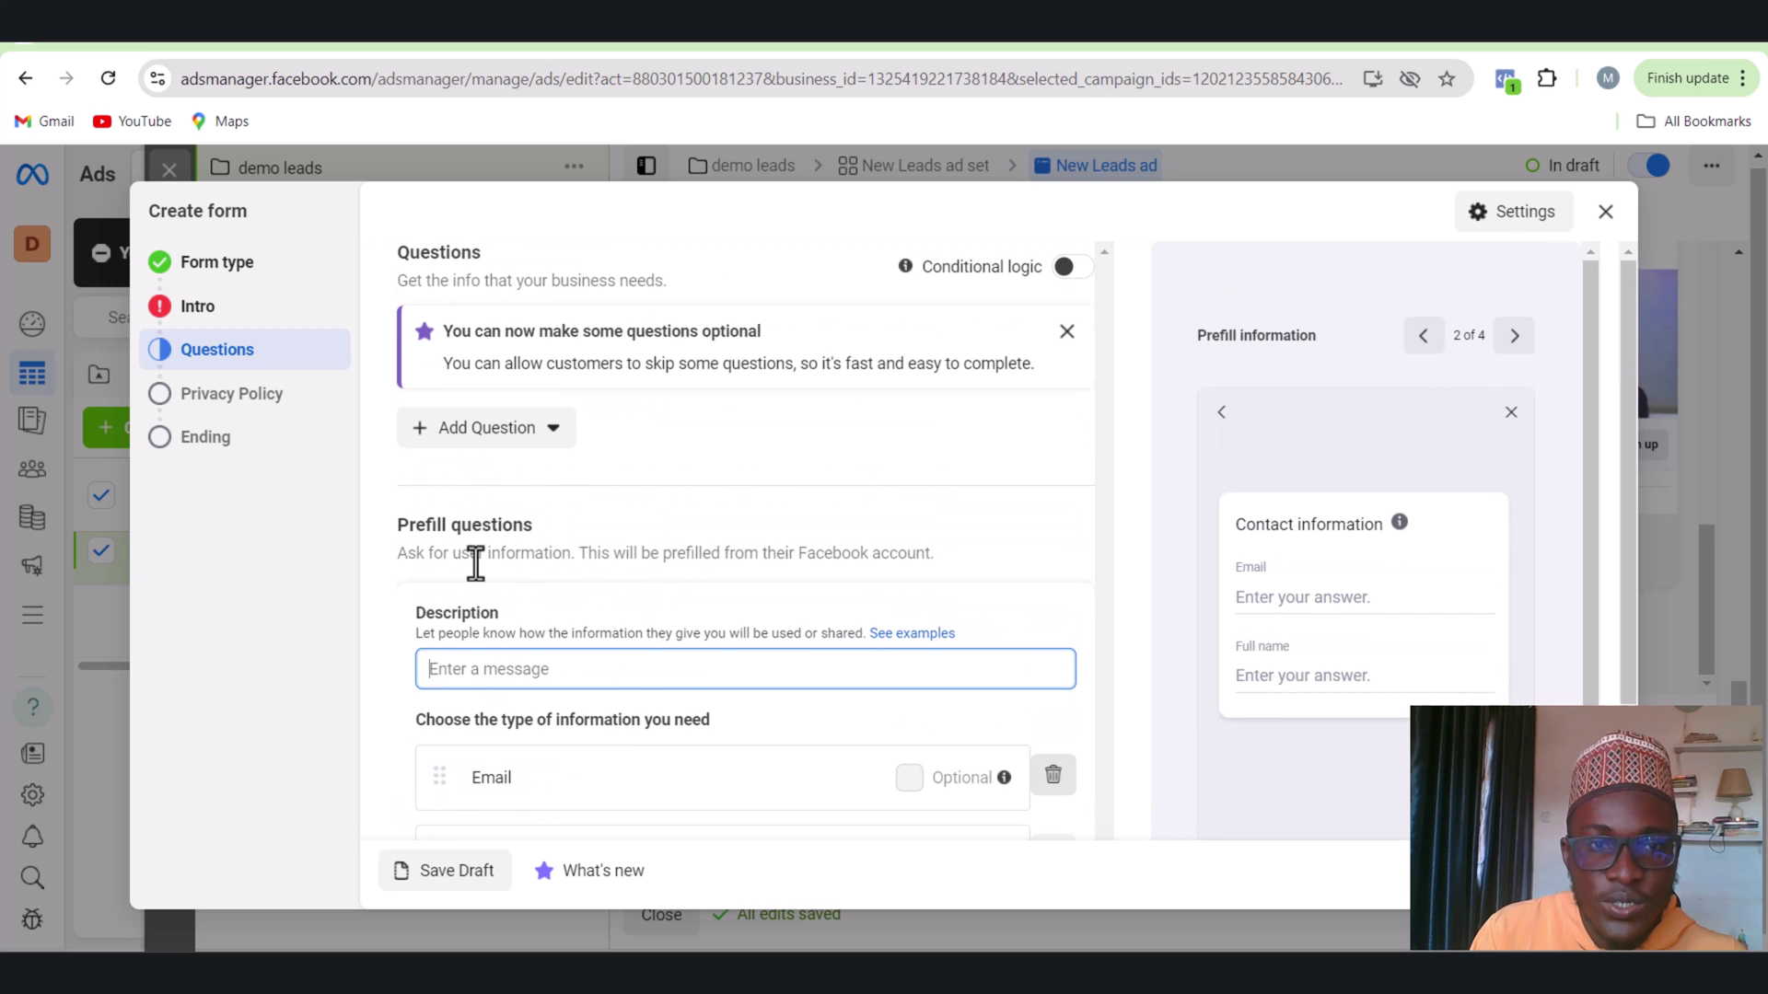
{"action": "left_click", "coordinate": [553, 440]}
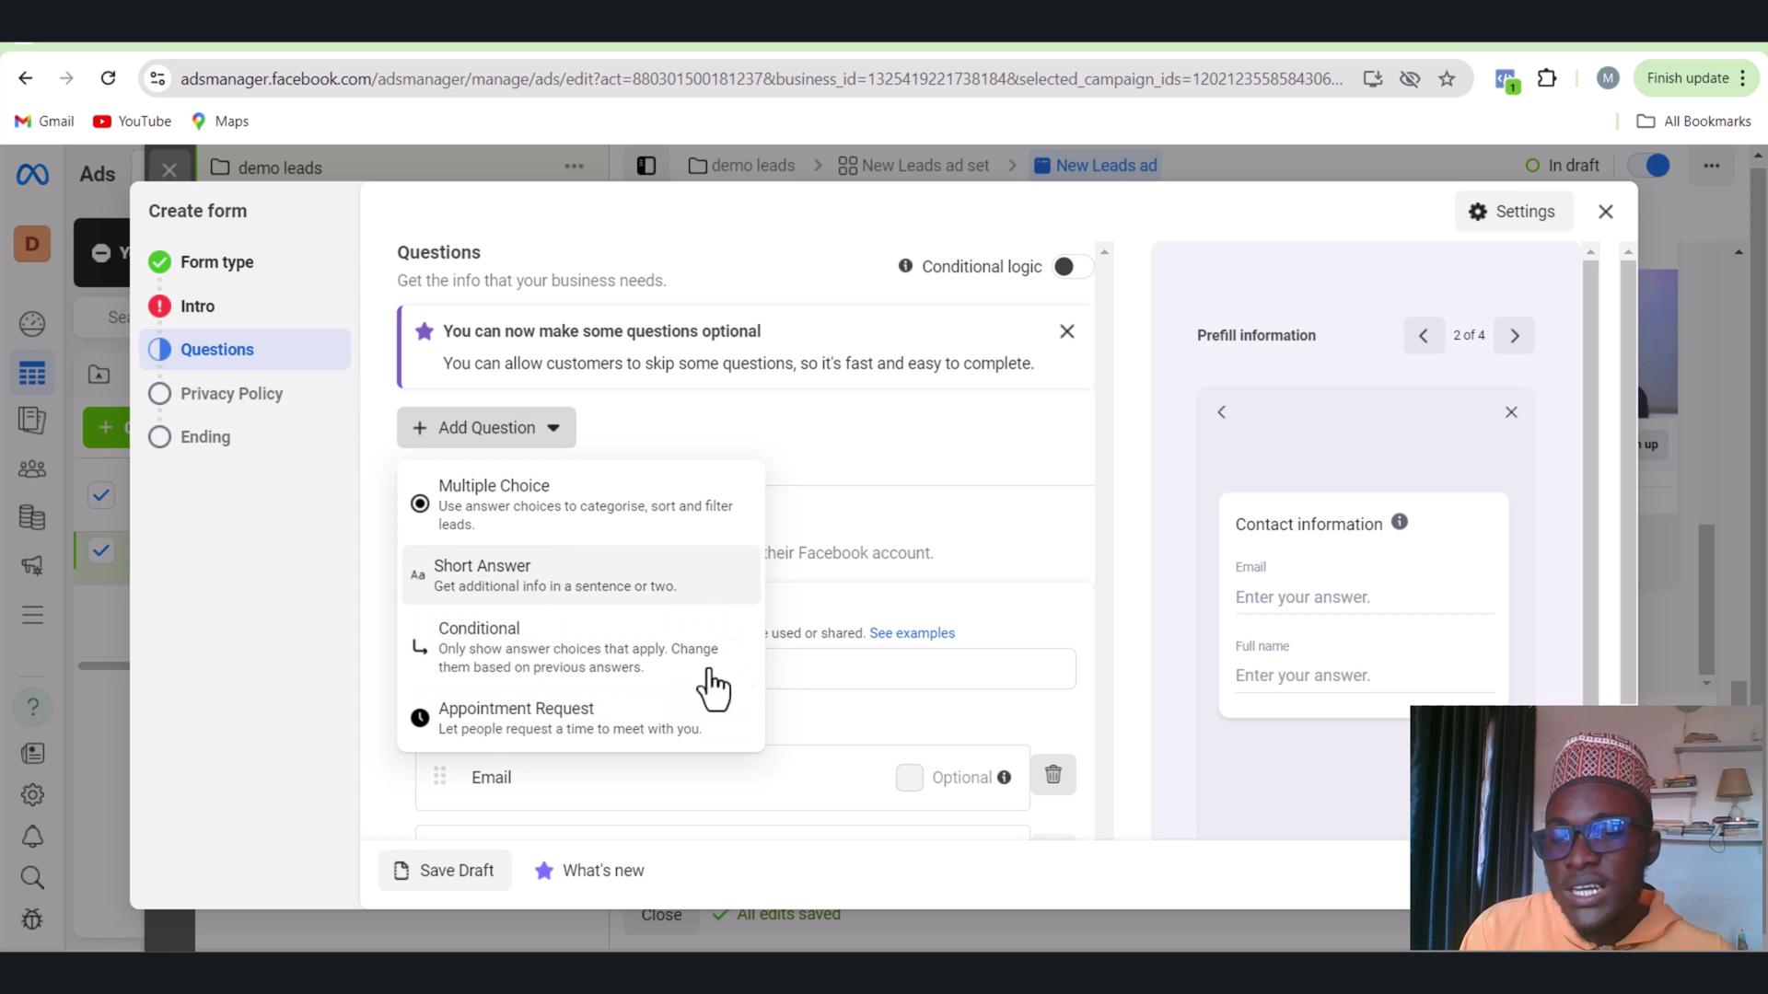
{"action": "left_click", "coordinate": [905, 444]}
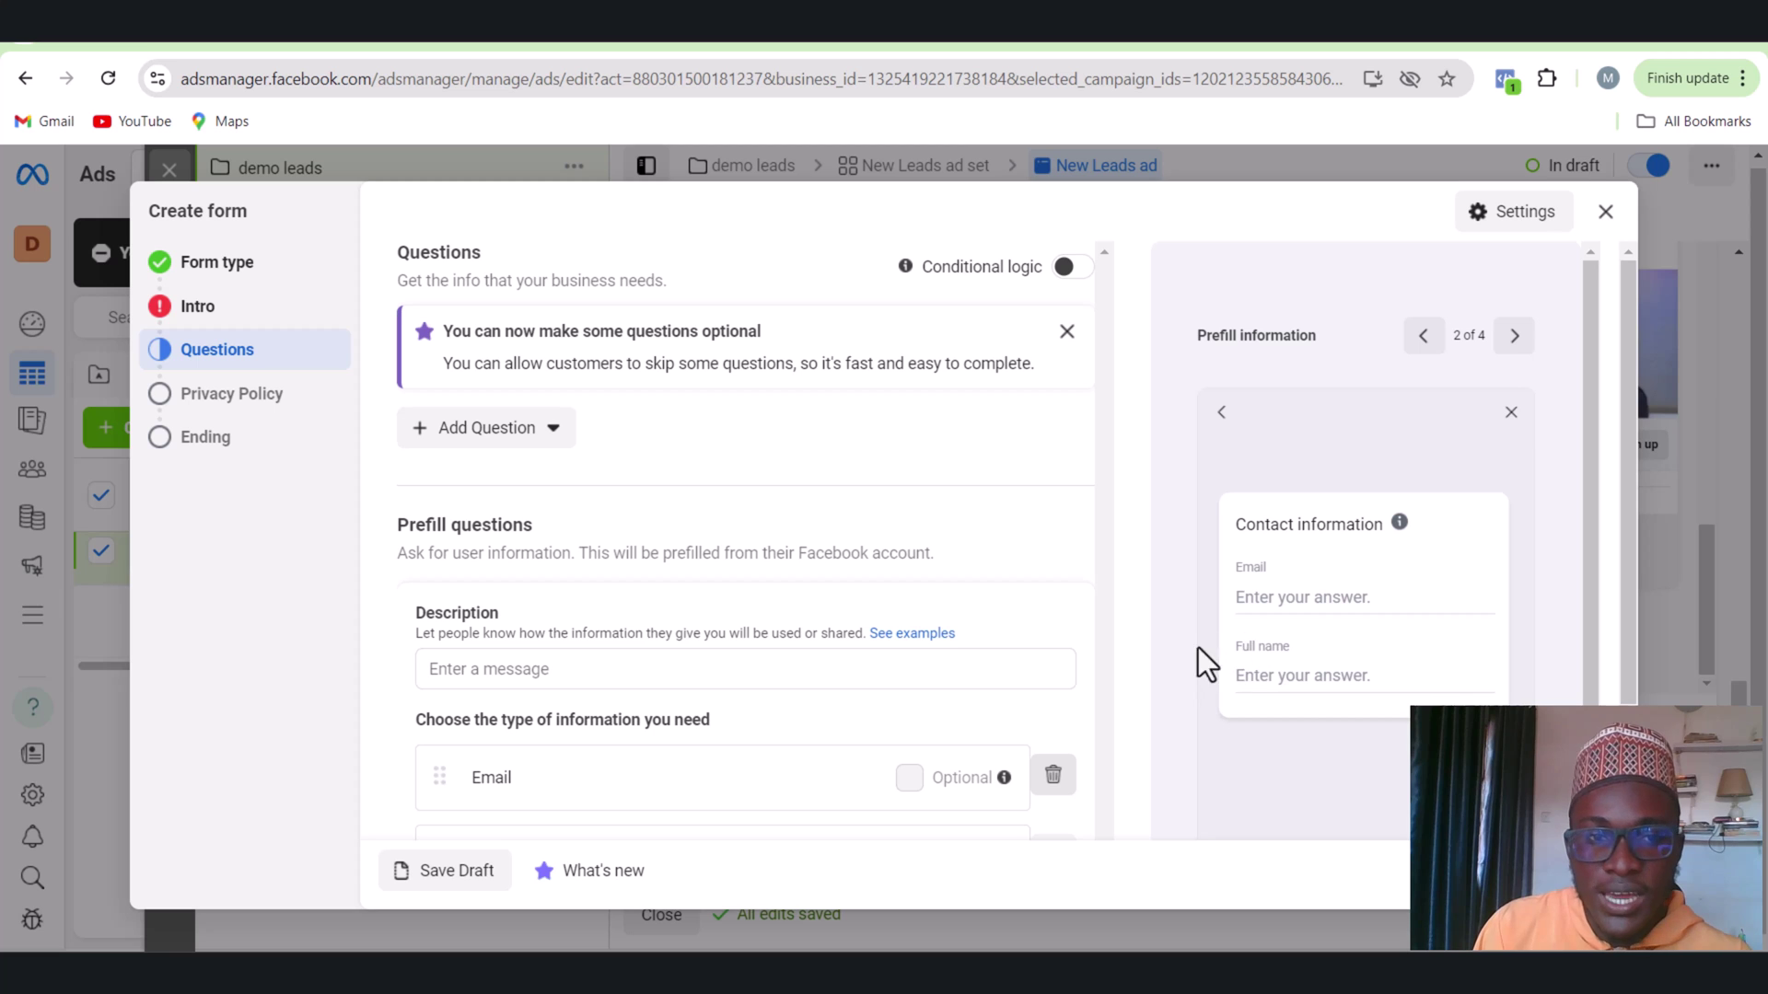
{"action": "scroll", "coordinate": [547, 613], "scroll_direction": "down", "scroll_amount": 2}
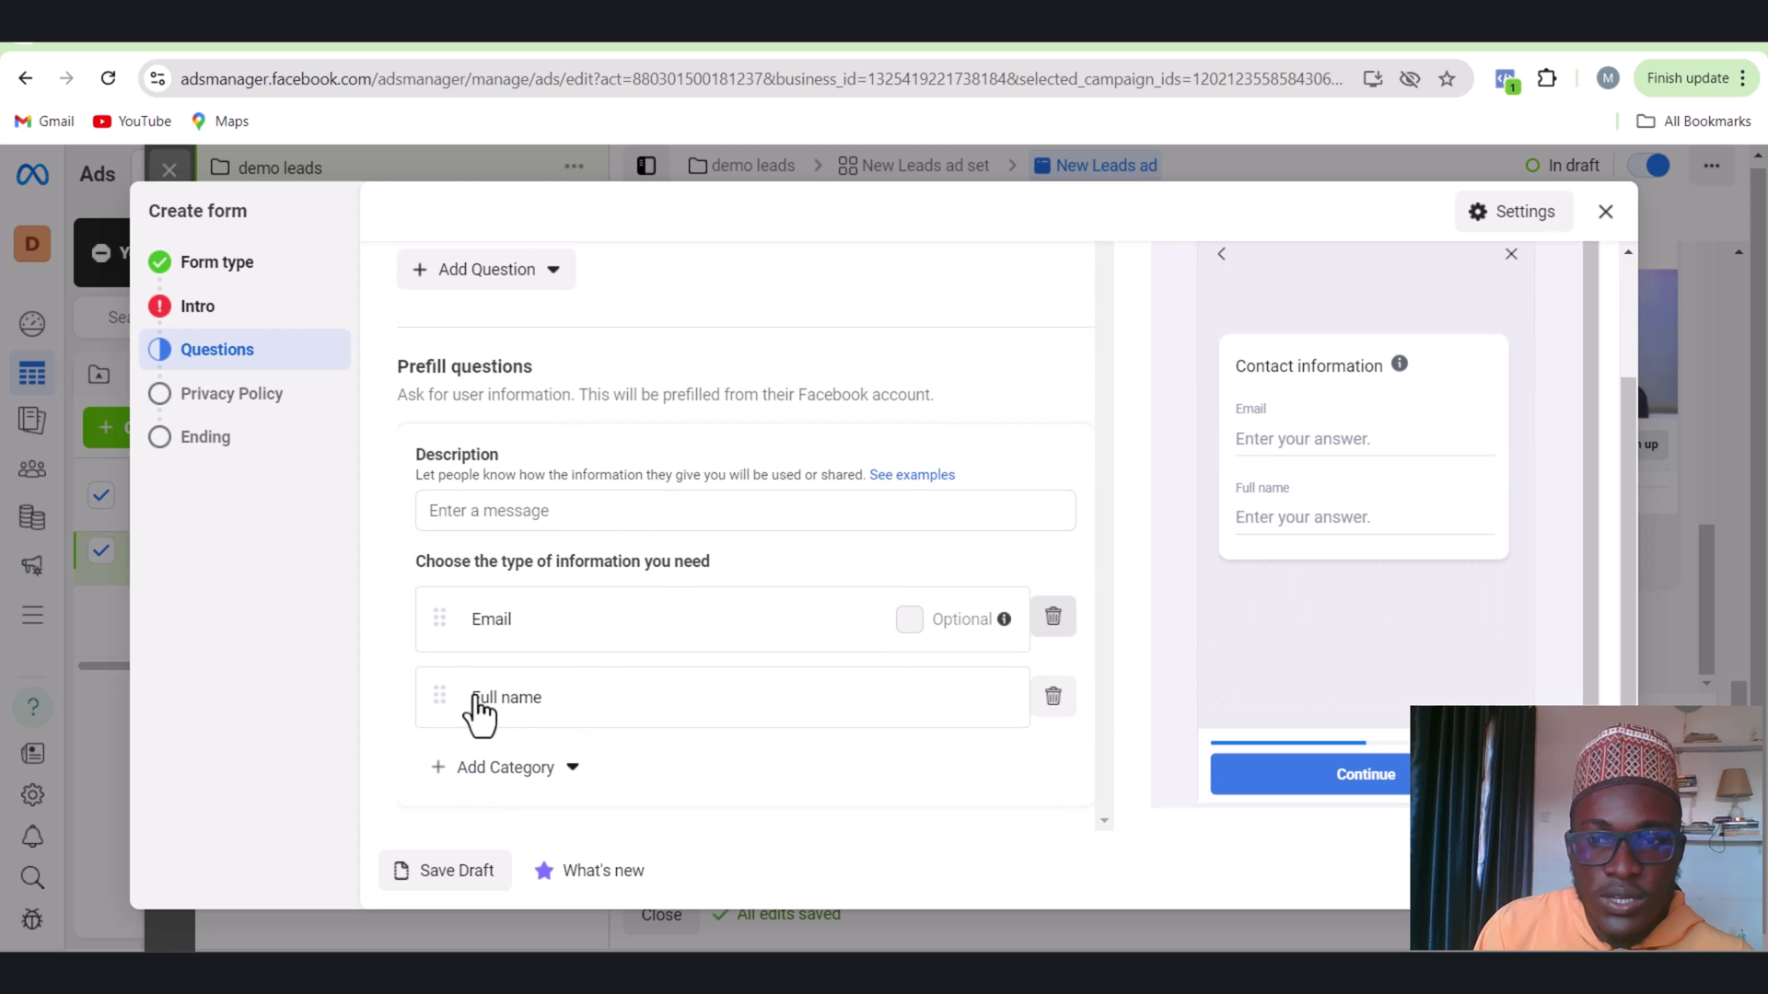
{"action": "scroll", "coordinate": [478, 572], "scroll_direction": "up", "scroll_amount": 2}
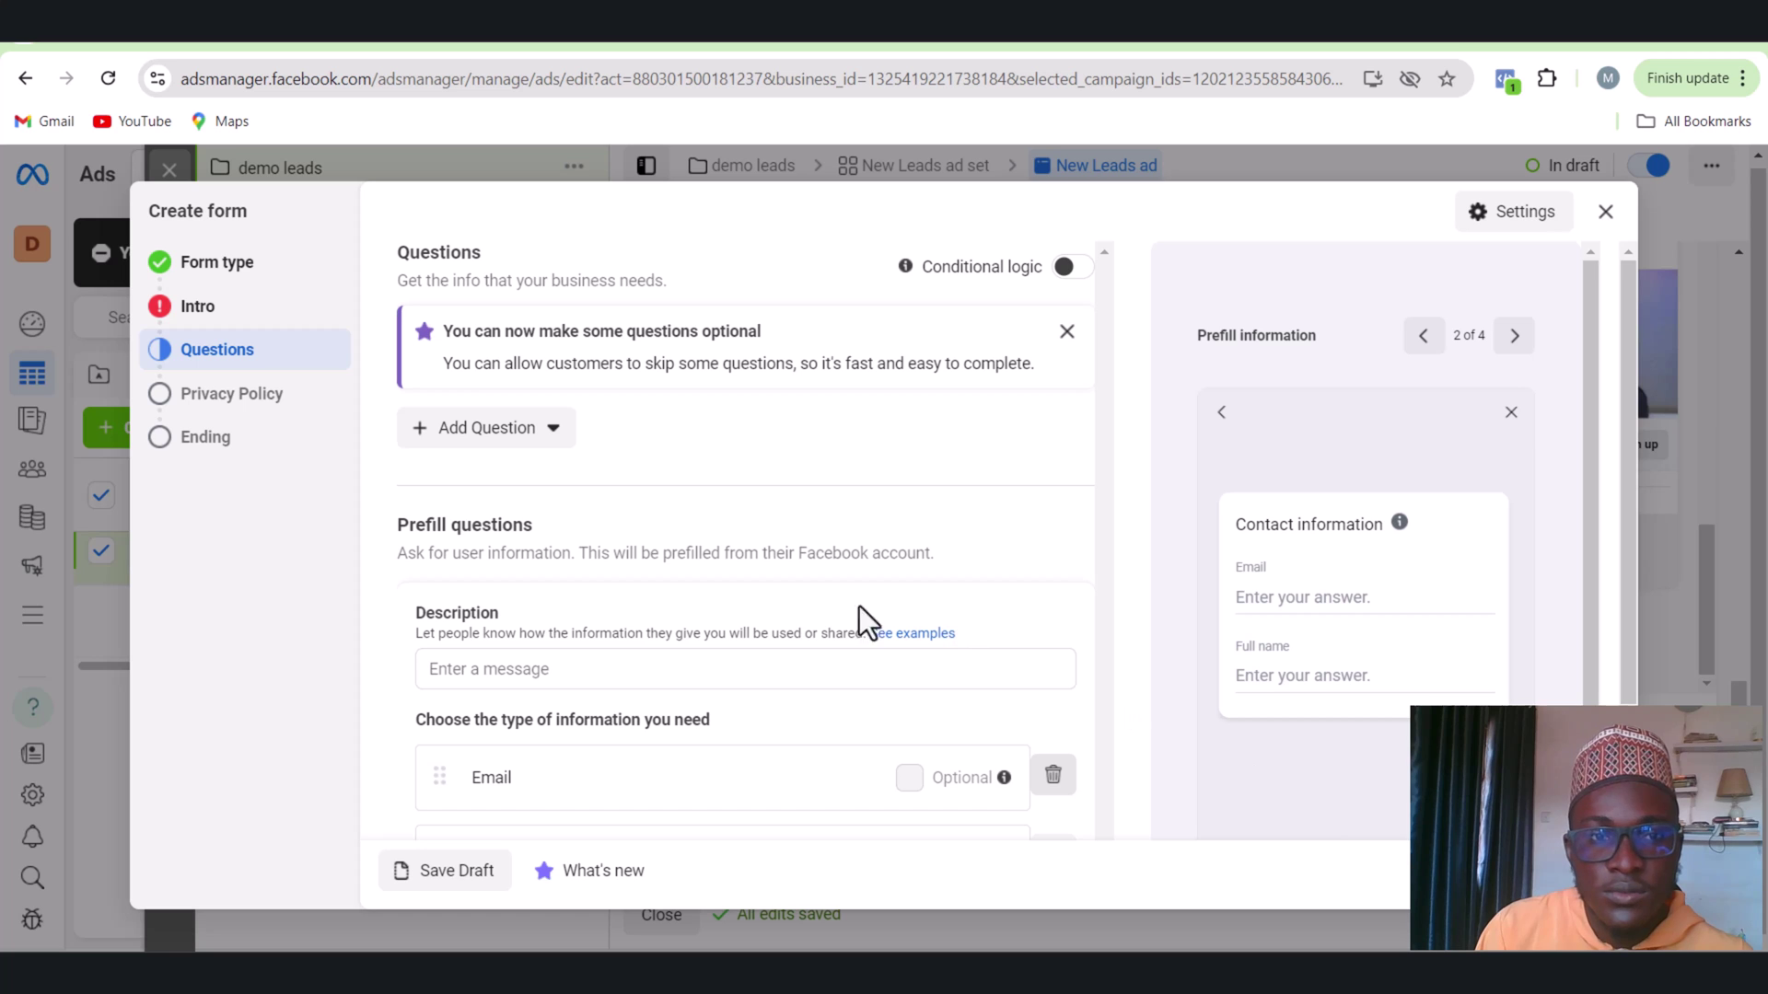
{"action": "left_click", "coordinate": [487, 429]}
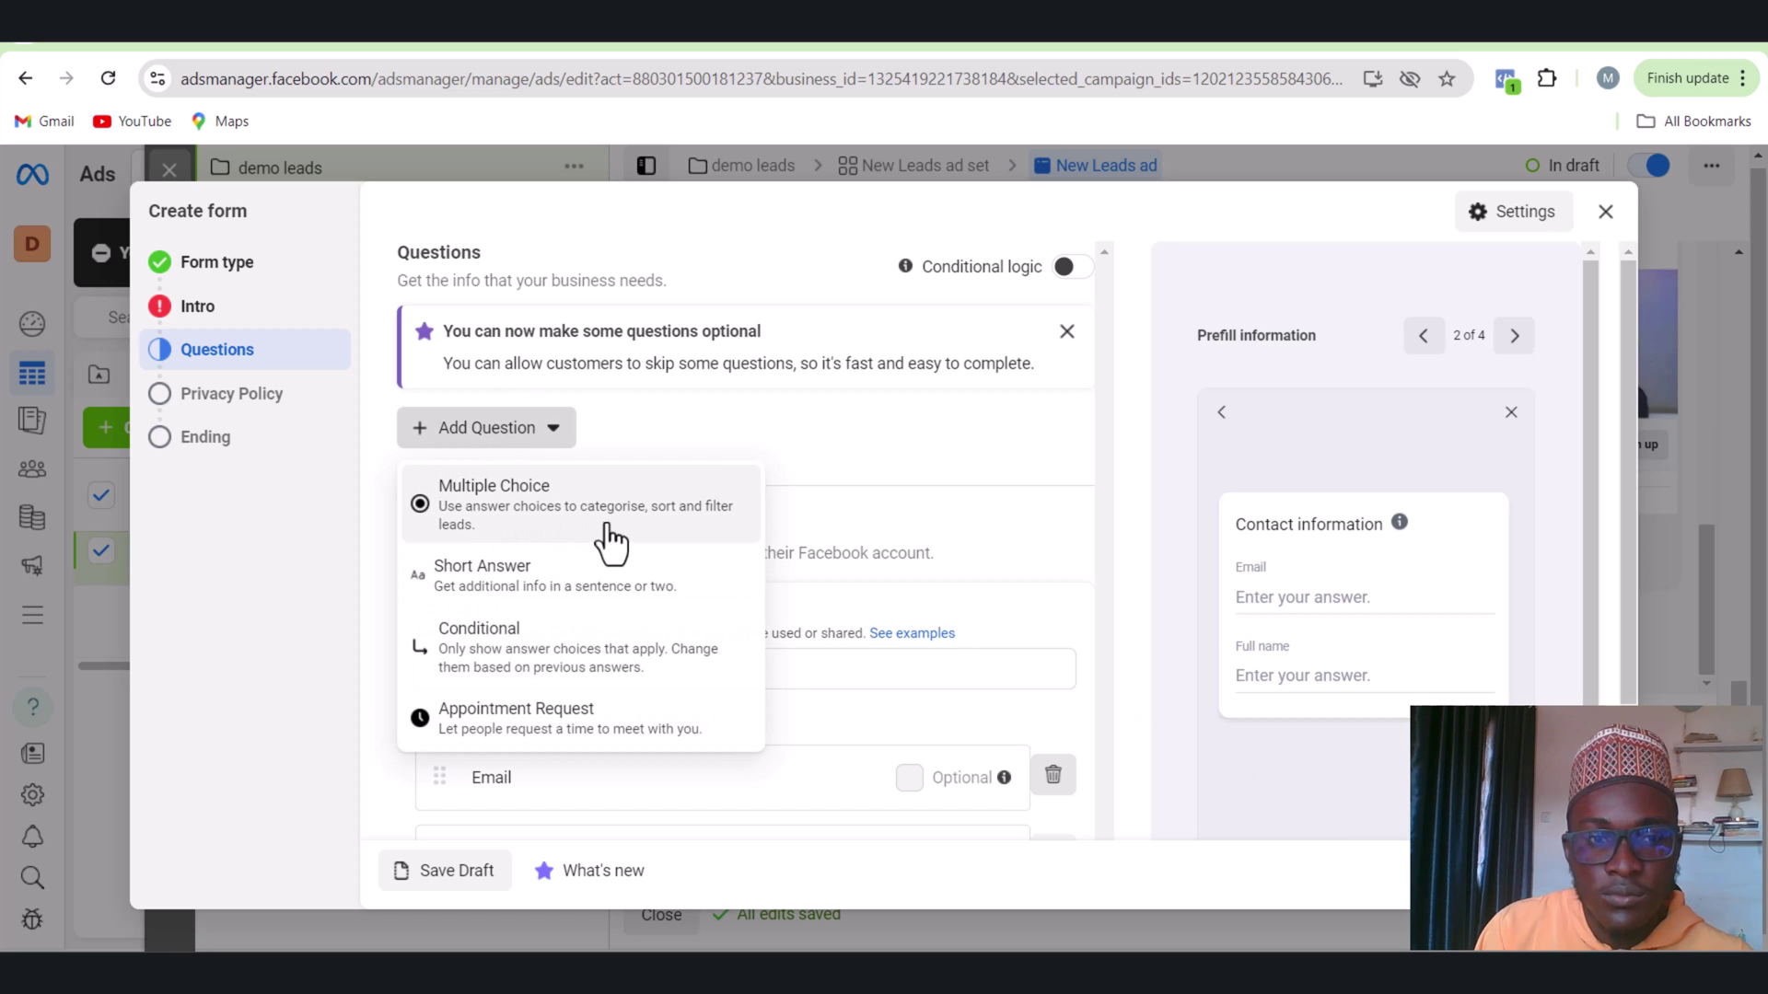
{"action": "left_click", "coordinate": [799, 462]}
Add the Phone number contact field to the form's prefill questions
{"action": "scroll", "coordinate": [782, 737], "scroll_direction": "down", "scroll_amount": 2}
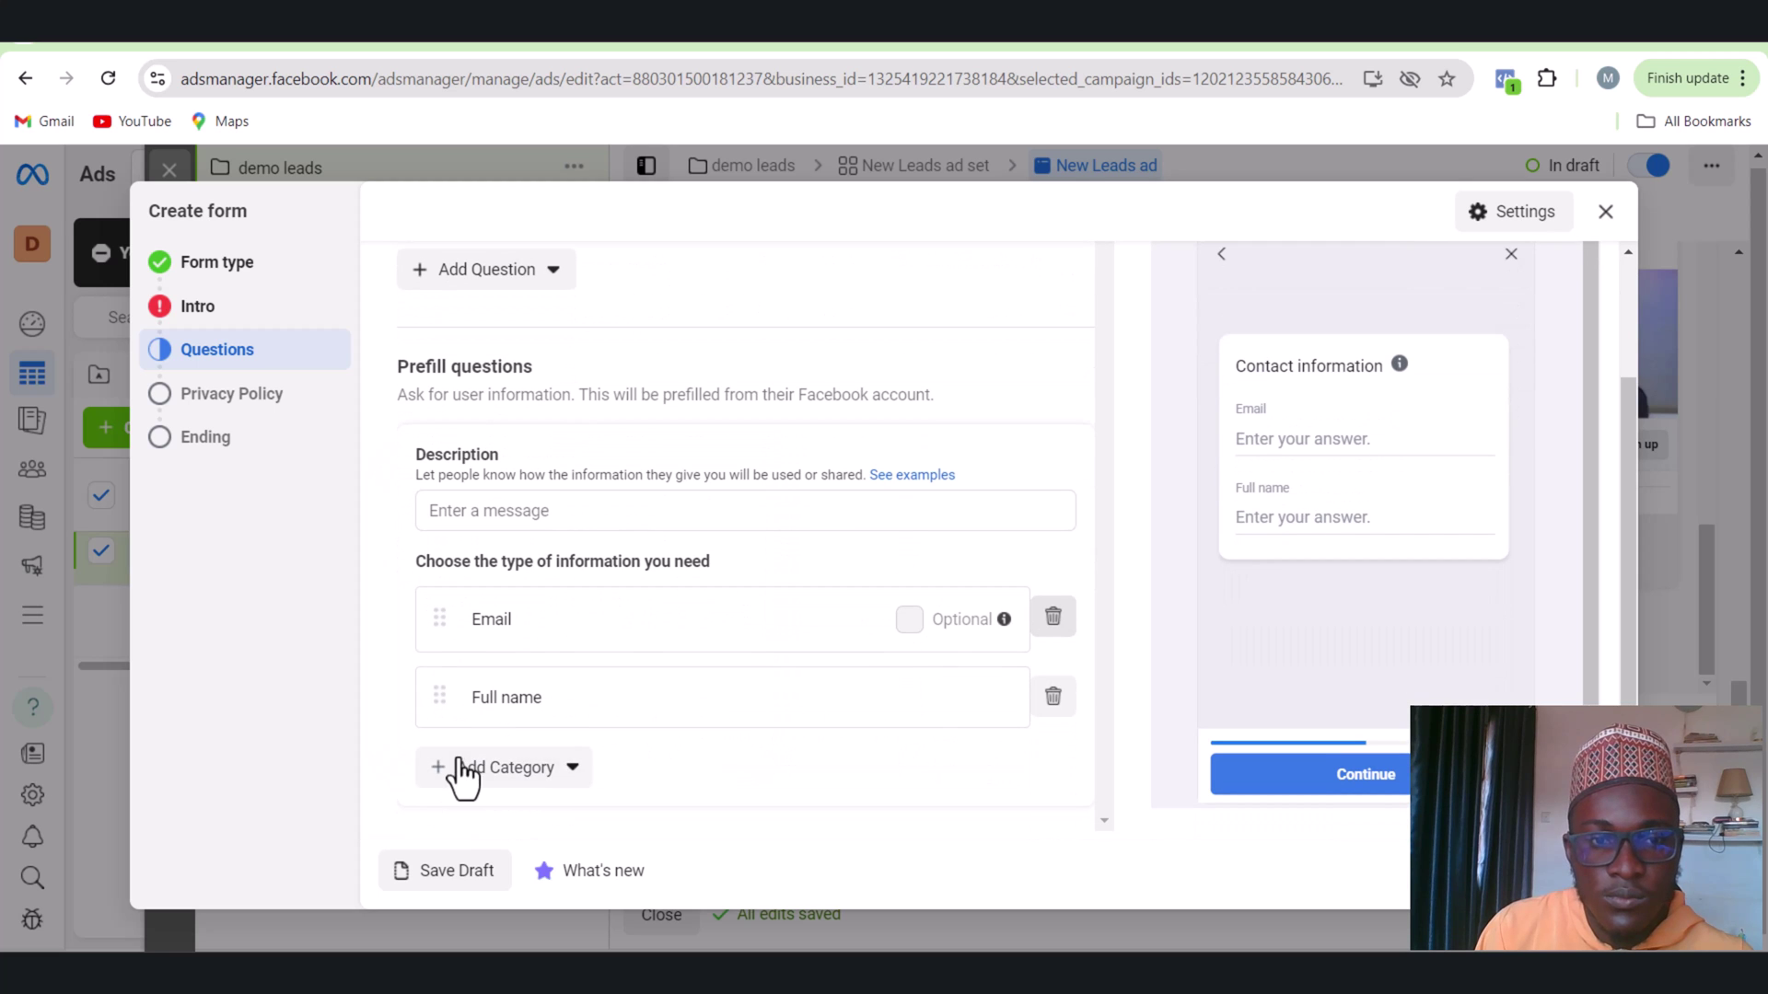
{"action": "left_click", "coordinate": [573, 770]}
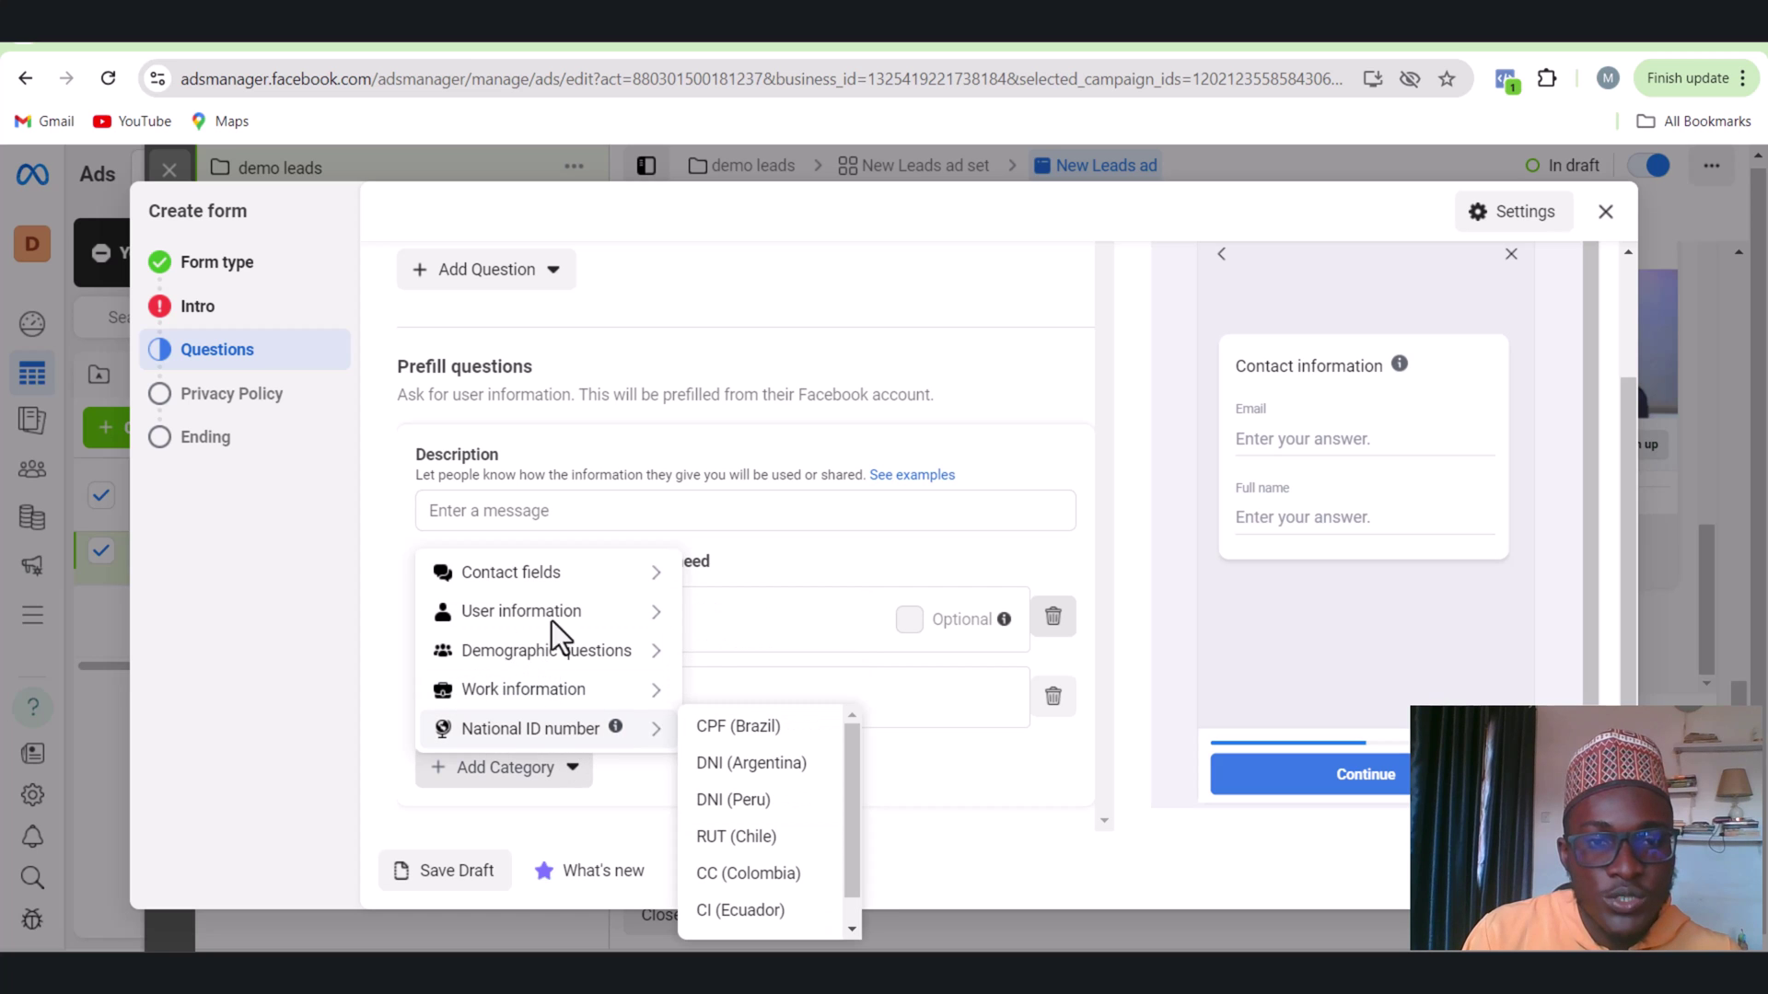
{"action": "mouse_move", "coordinate": [660, 615]}
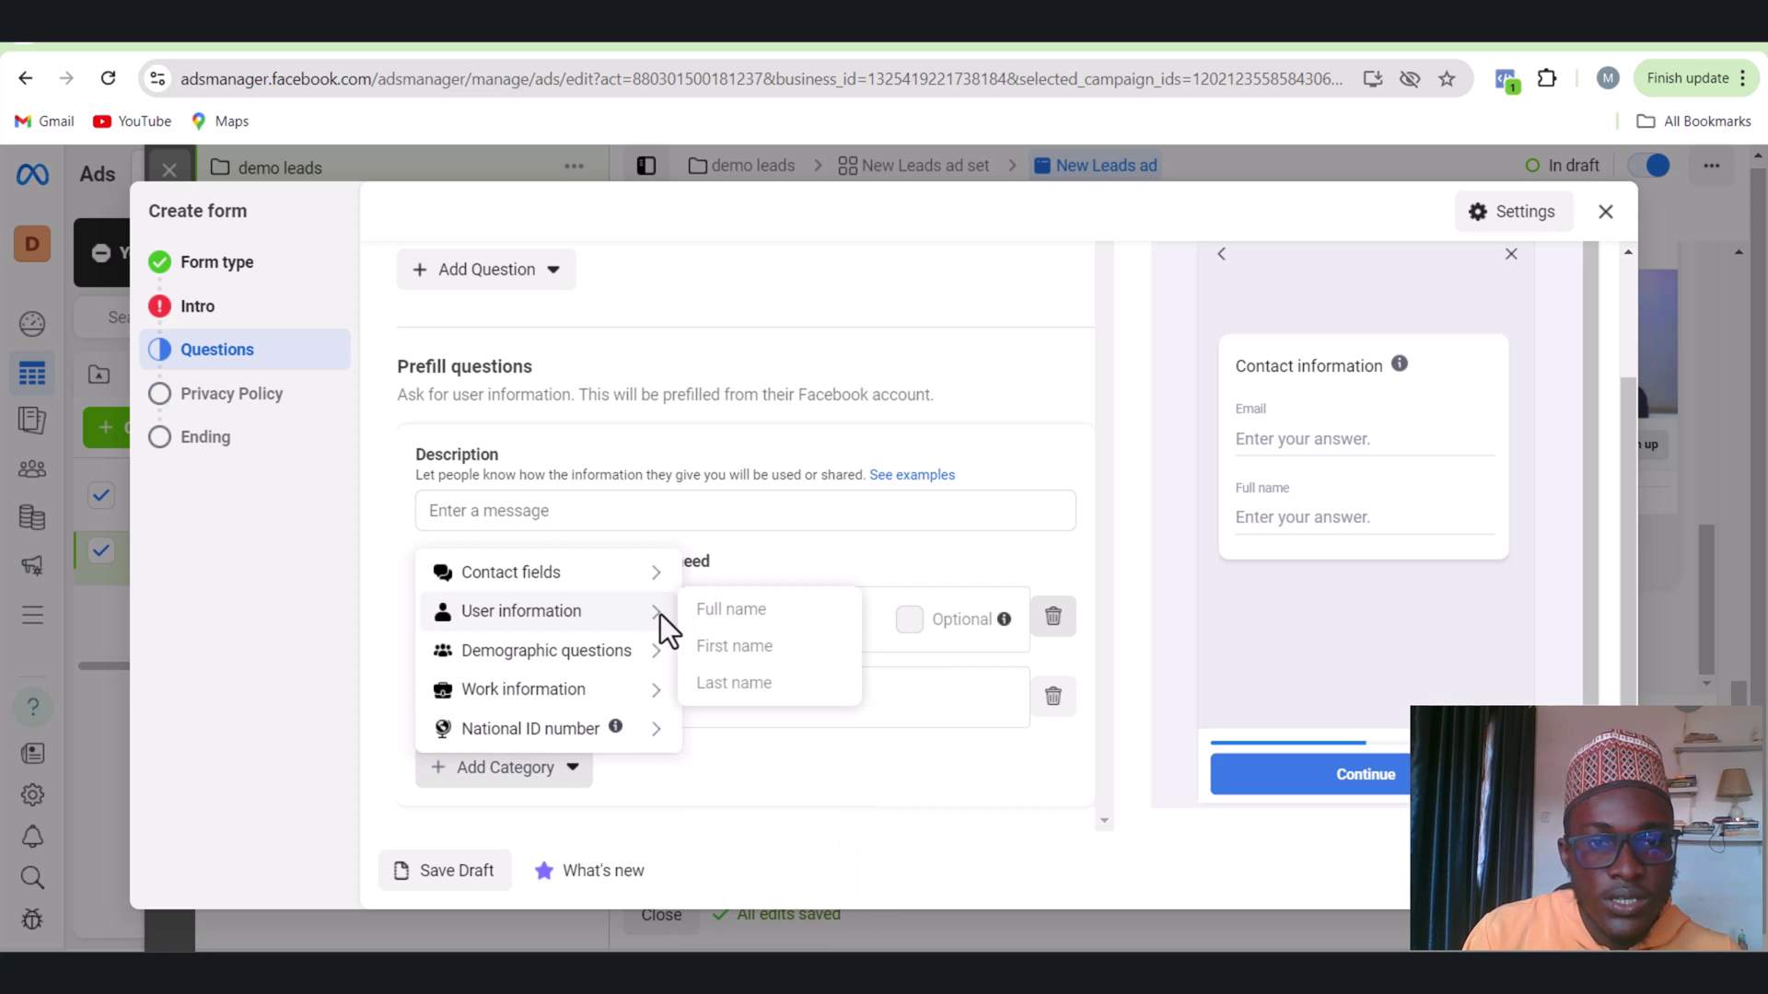
{"action": "mouse_move", "coordinate": [604, 576]}
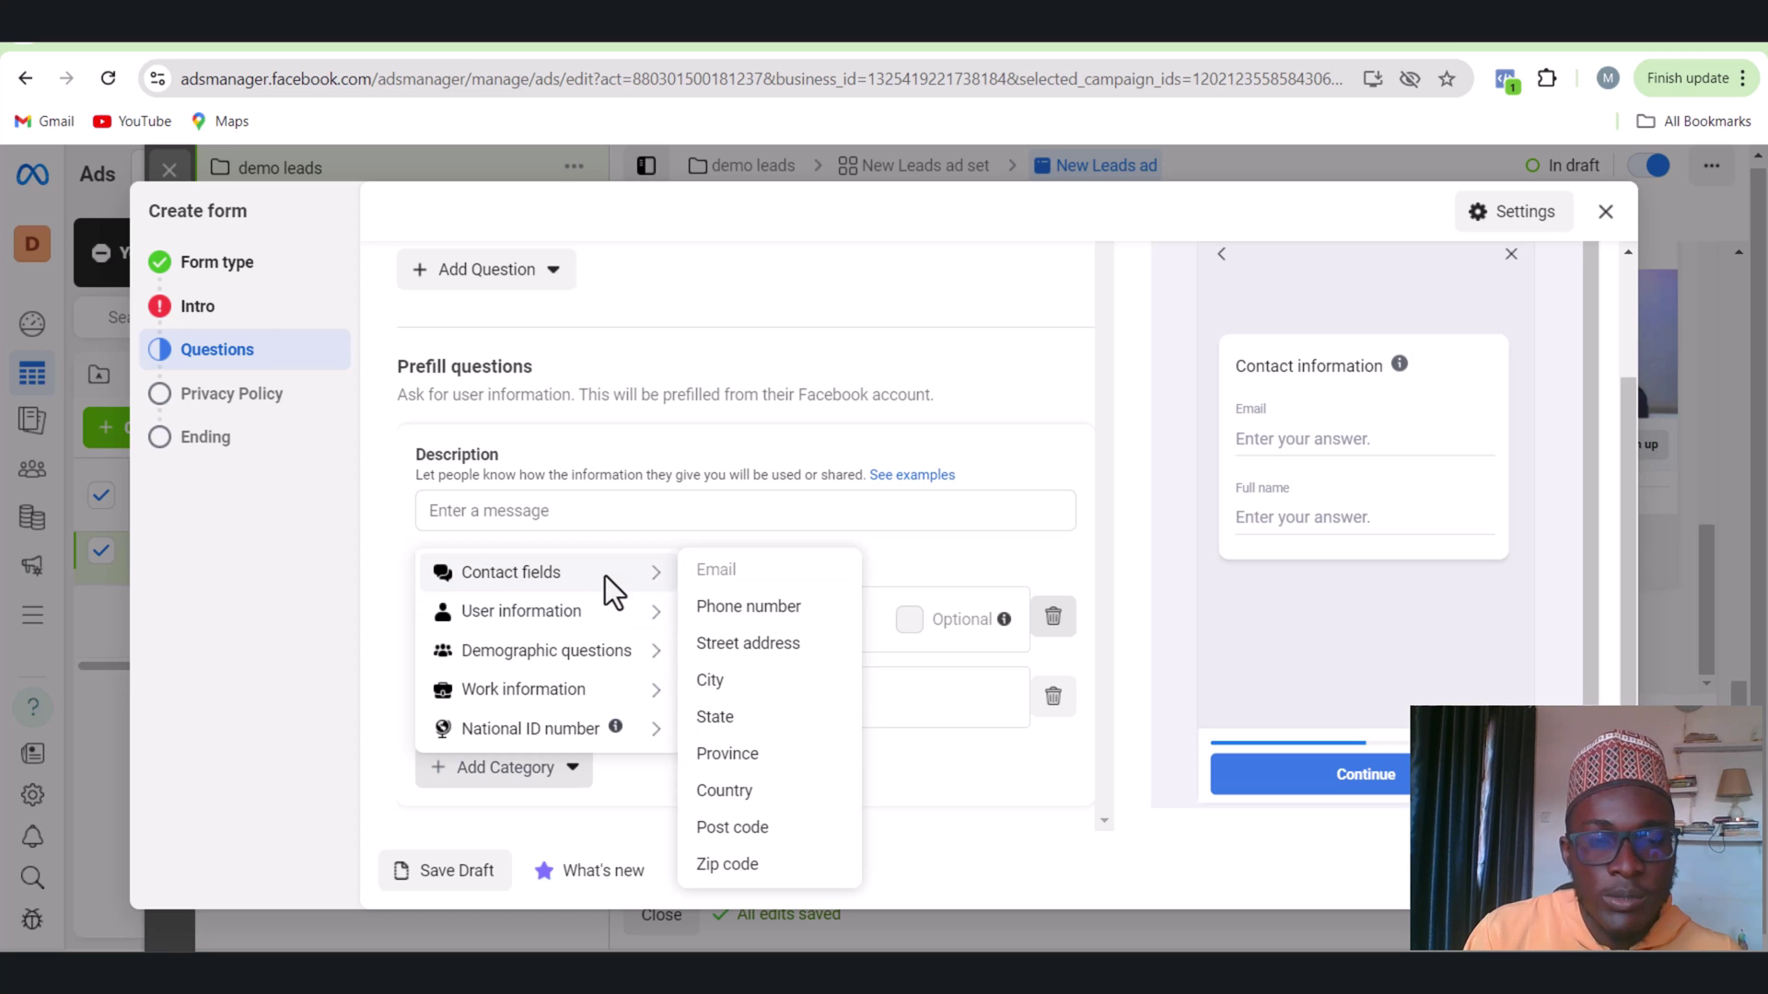
{"action": "left_click", "coordinate": [783, 626]}
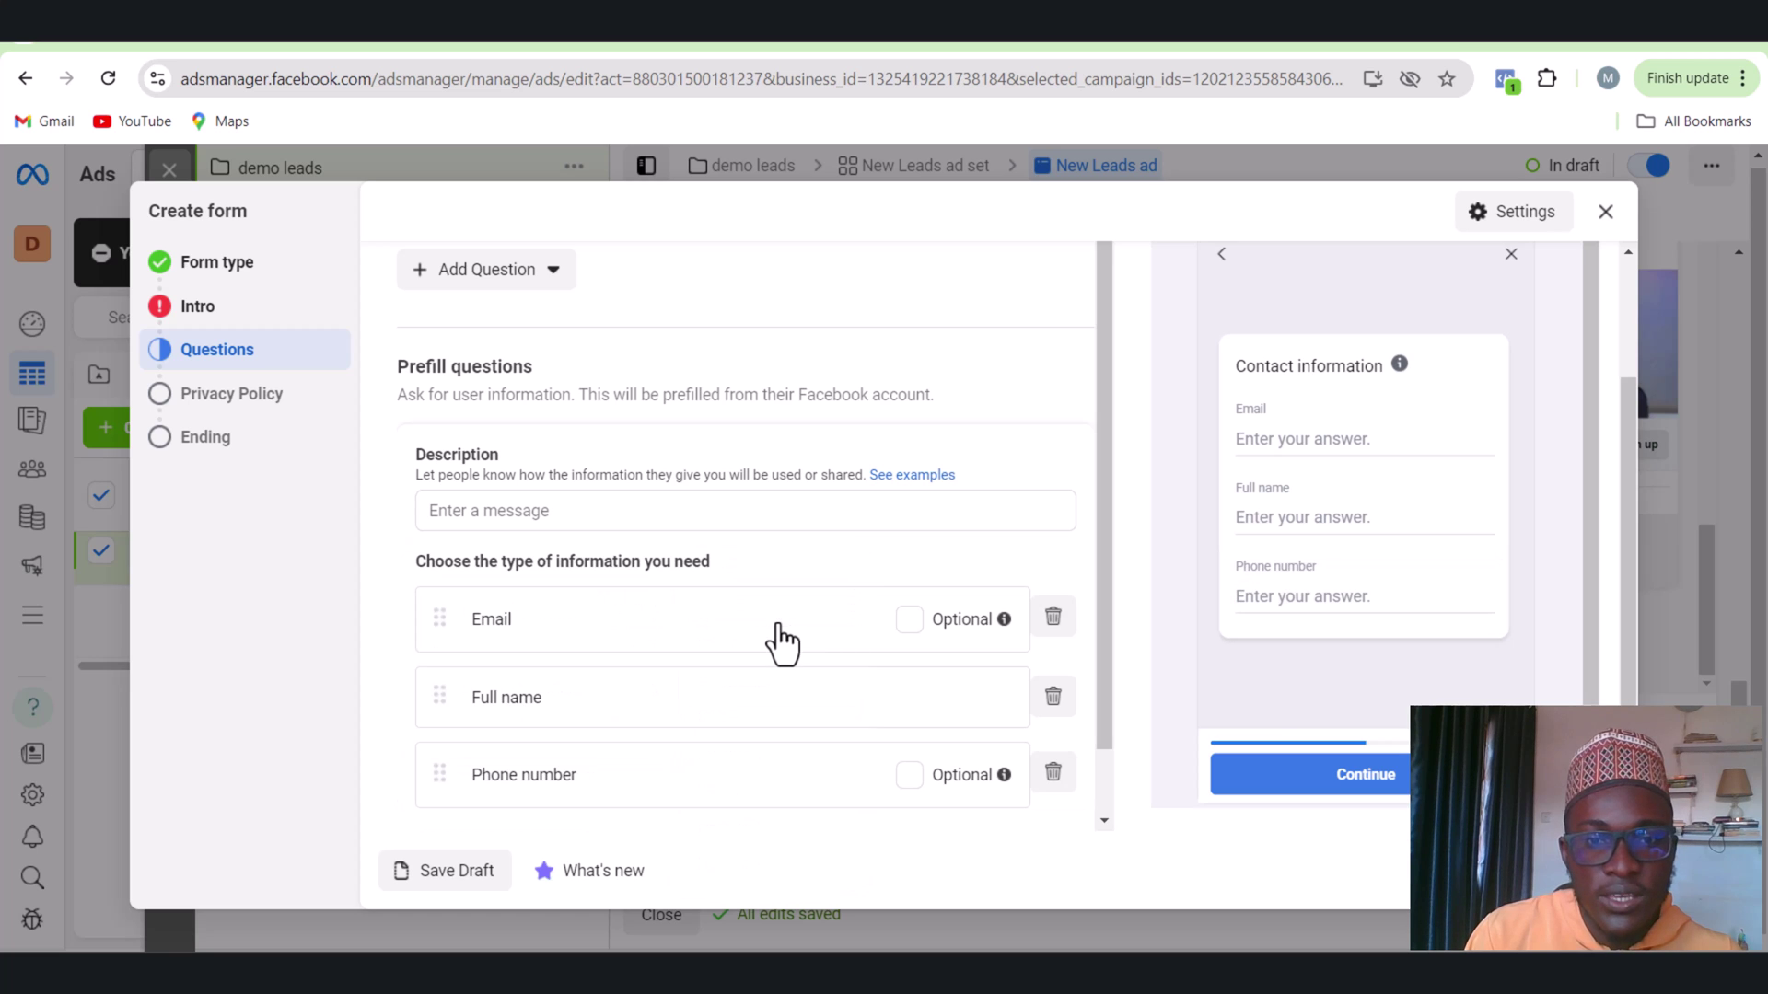
Mark the Phone number field as optional, make it required again, and remove it from the prefill questions
{"action": "left_click", "coordinate": [909, 775]}
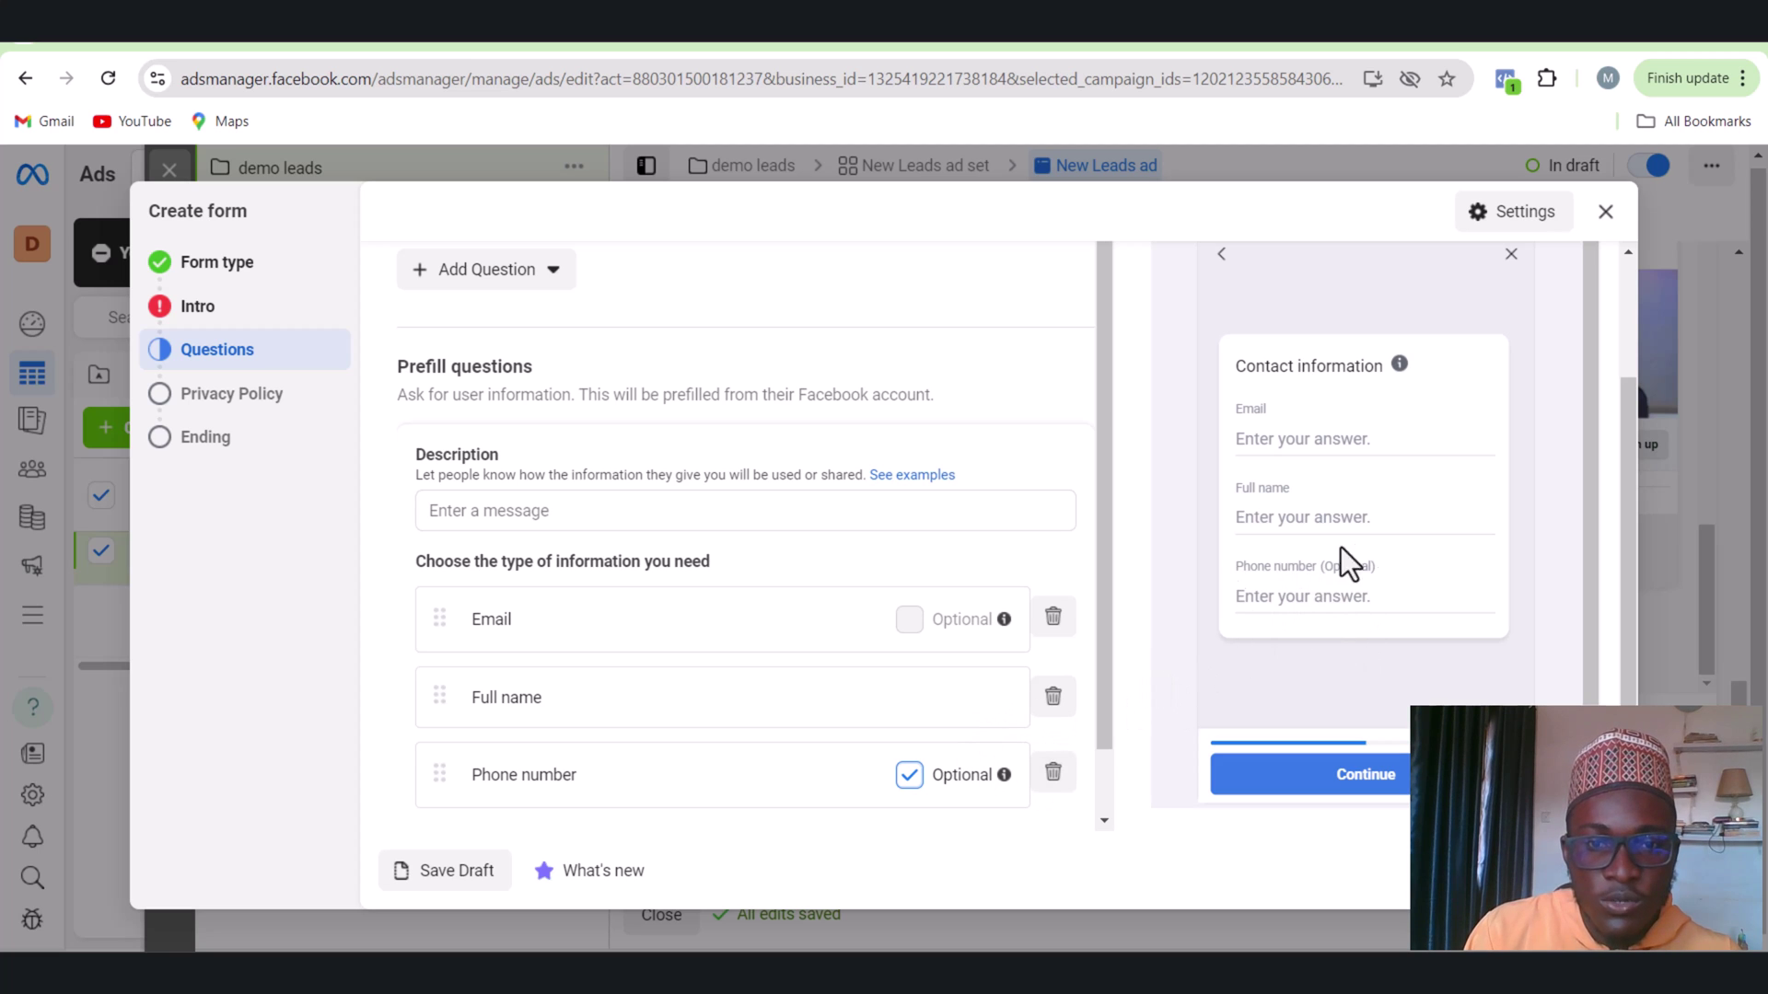
{"action": "left_click", "coordinate": [914, 780]}
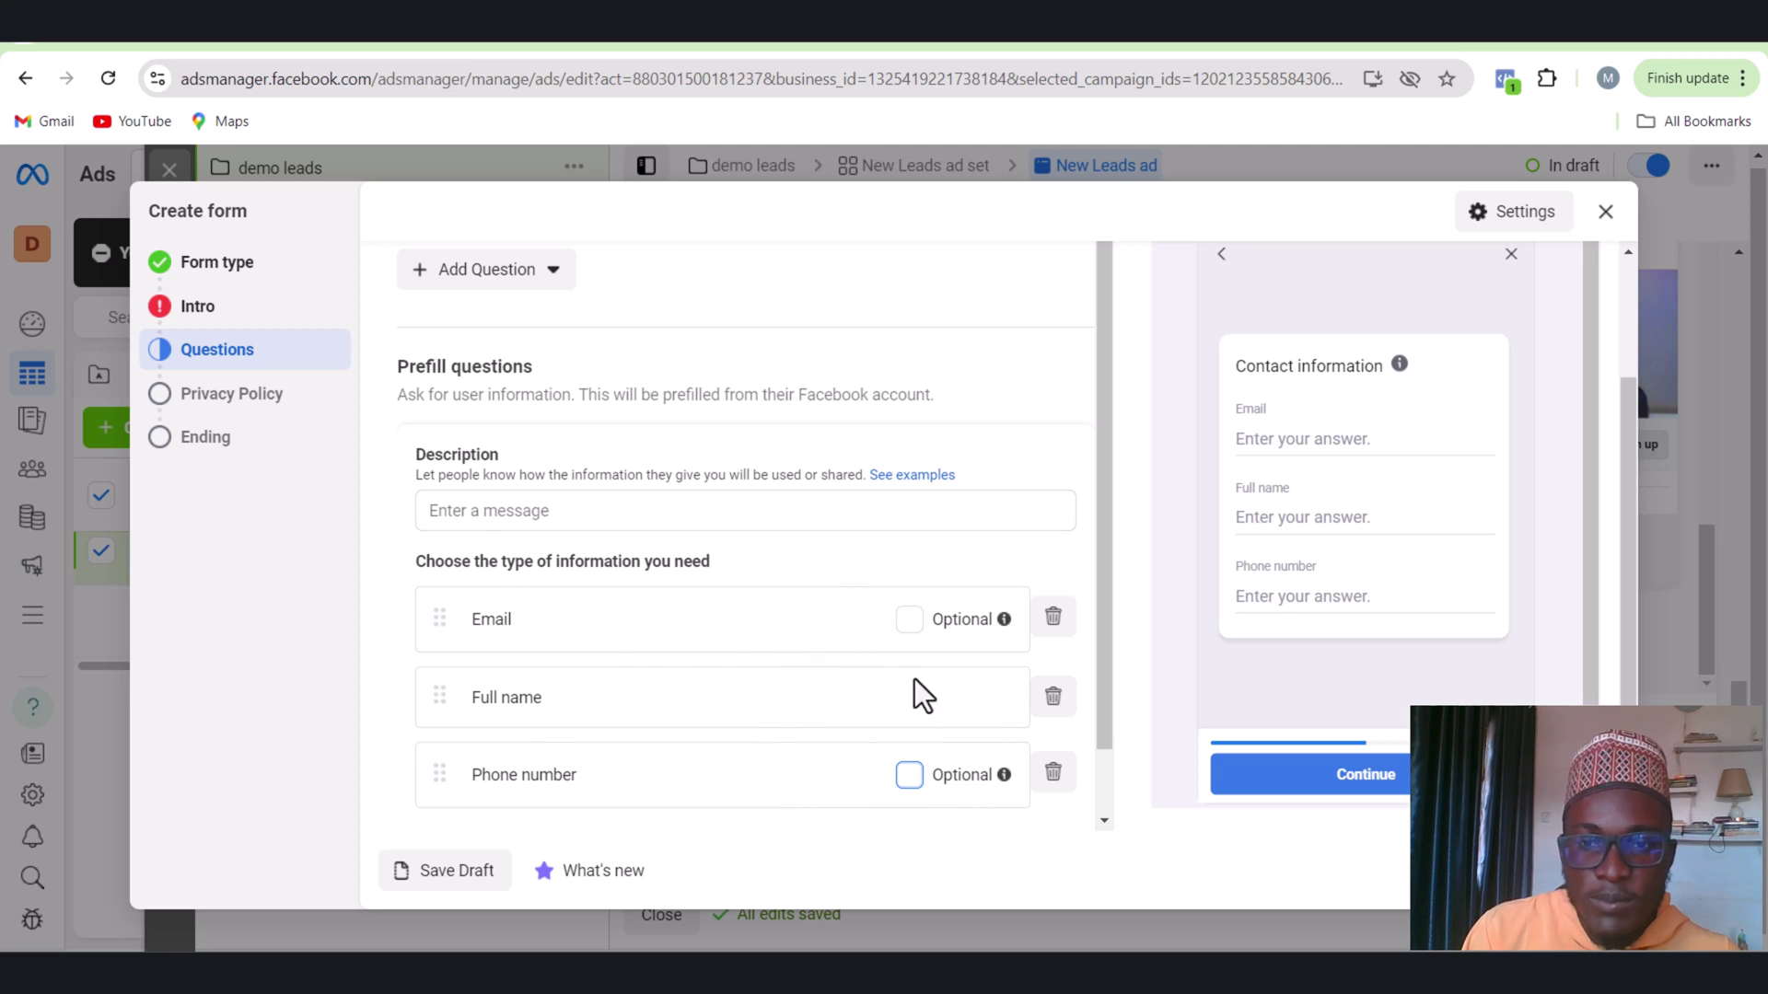
{"action": "left_click", "coordinate": [1052, 773]}
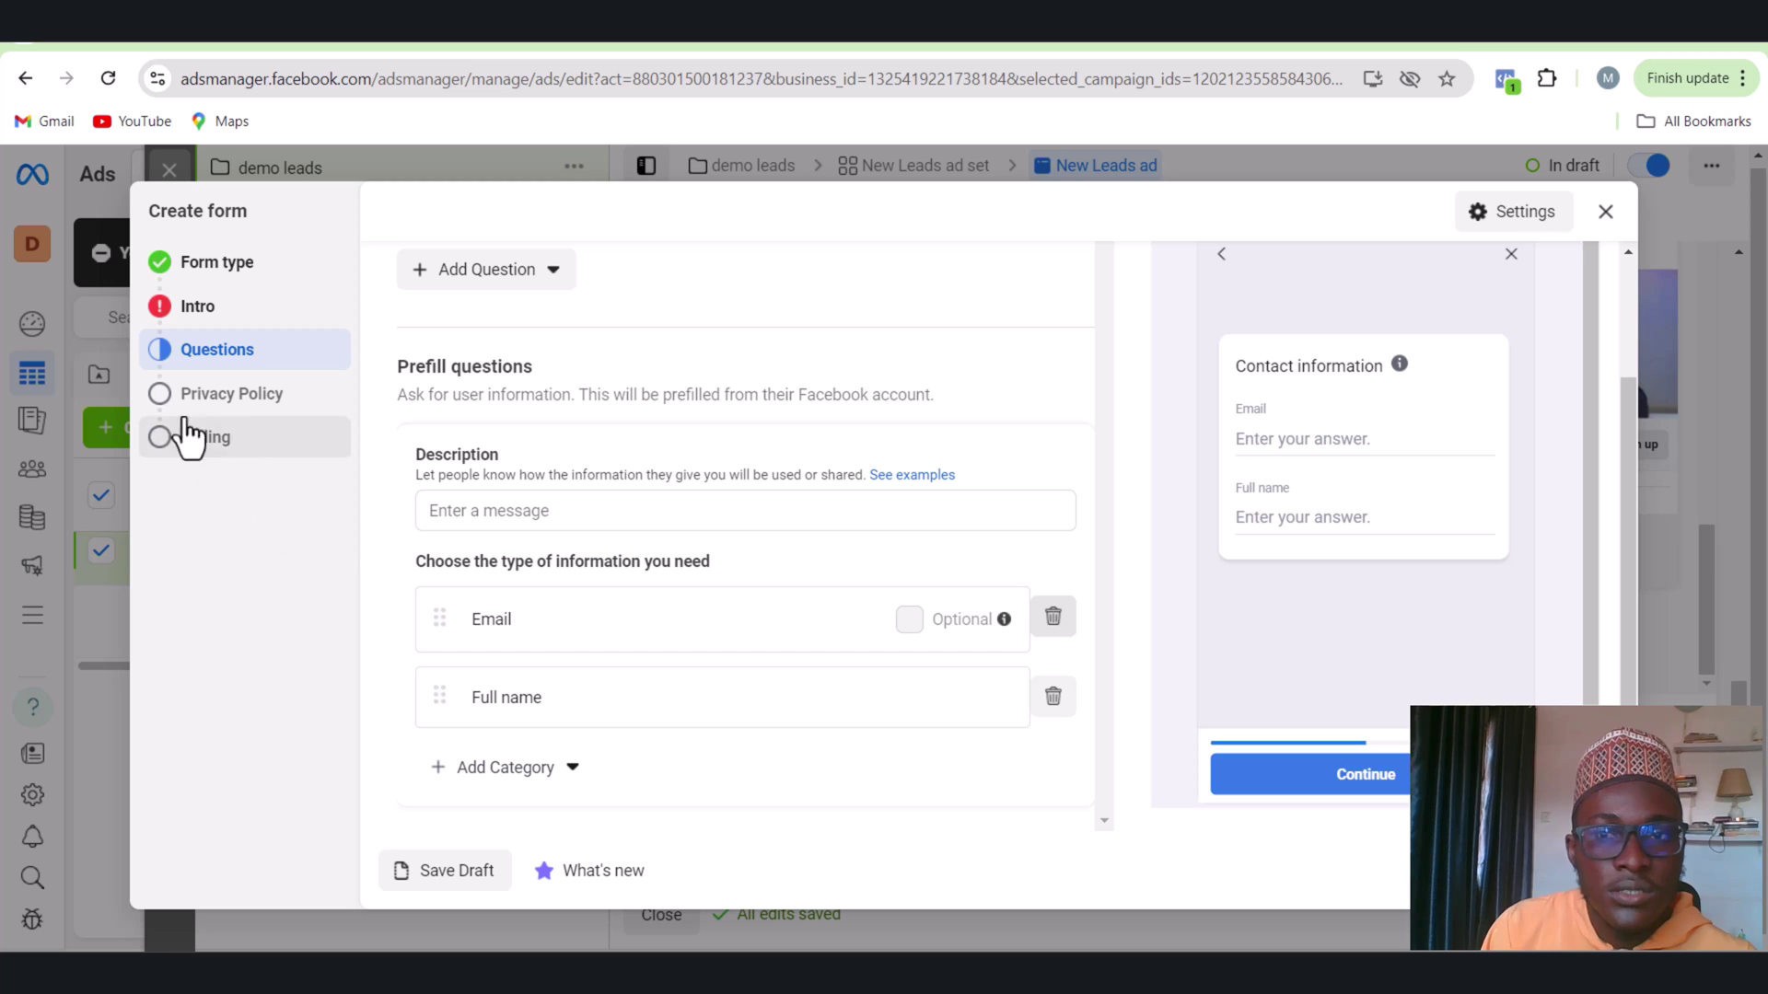
Return to the form's intro and enter "The Best training ever" as the greeting description
{"action": "left_click", "coordinate": [247, 322]}
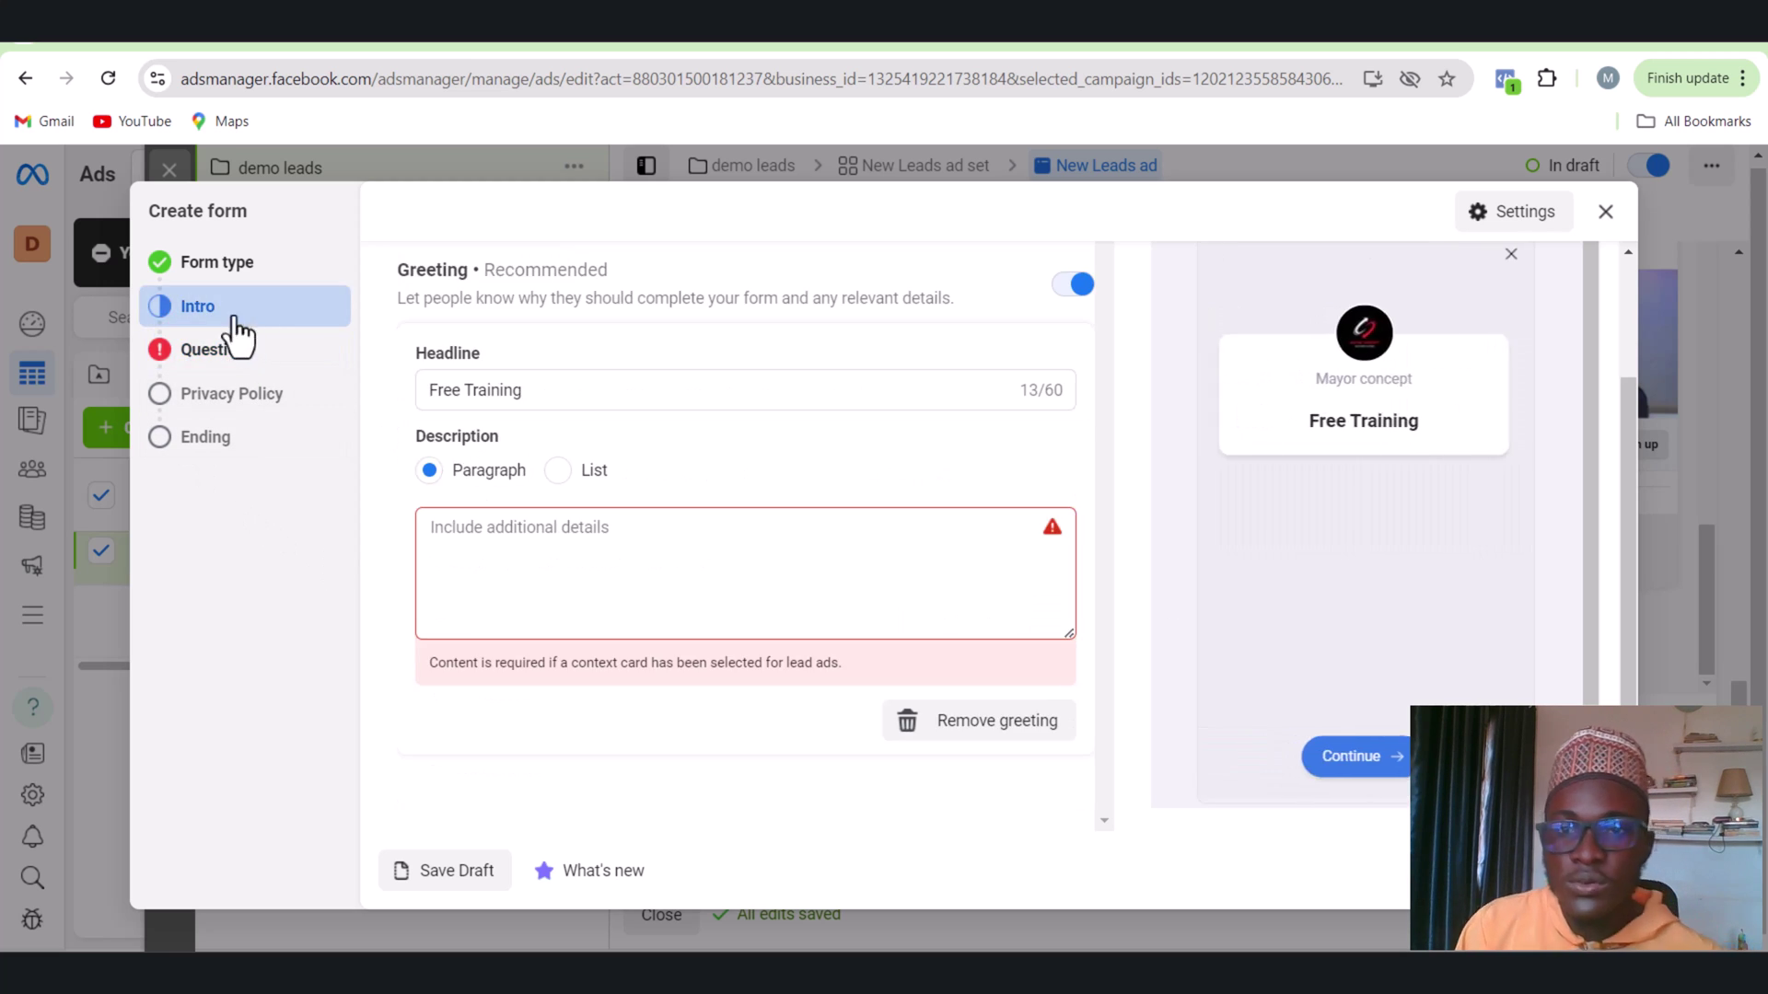
{"action": "left_click", "coordinate": [781, 598]}
{"action": "type", "text": "The Be"}
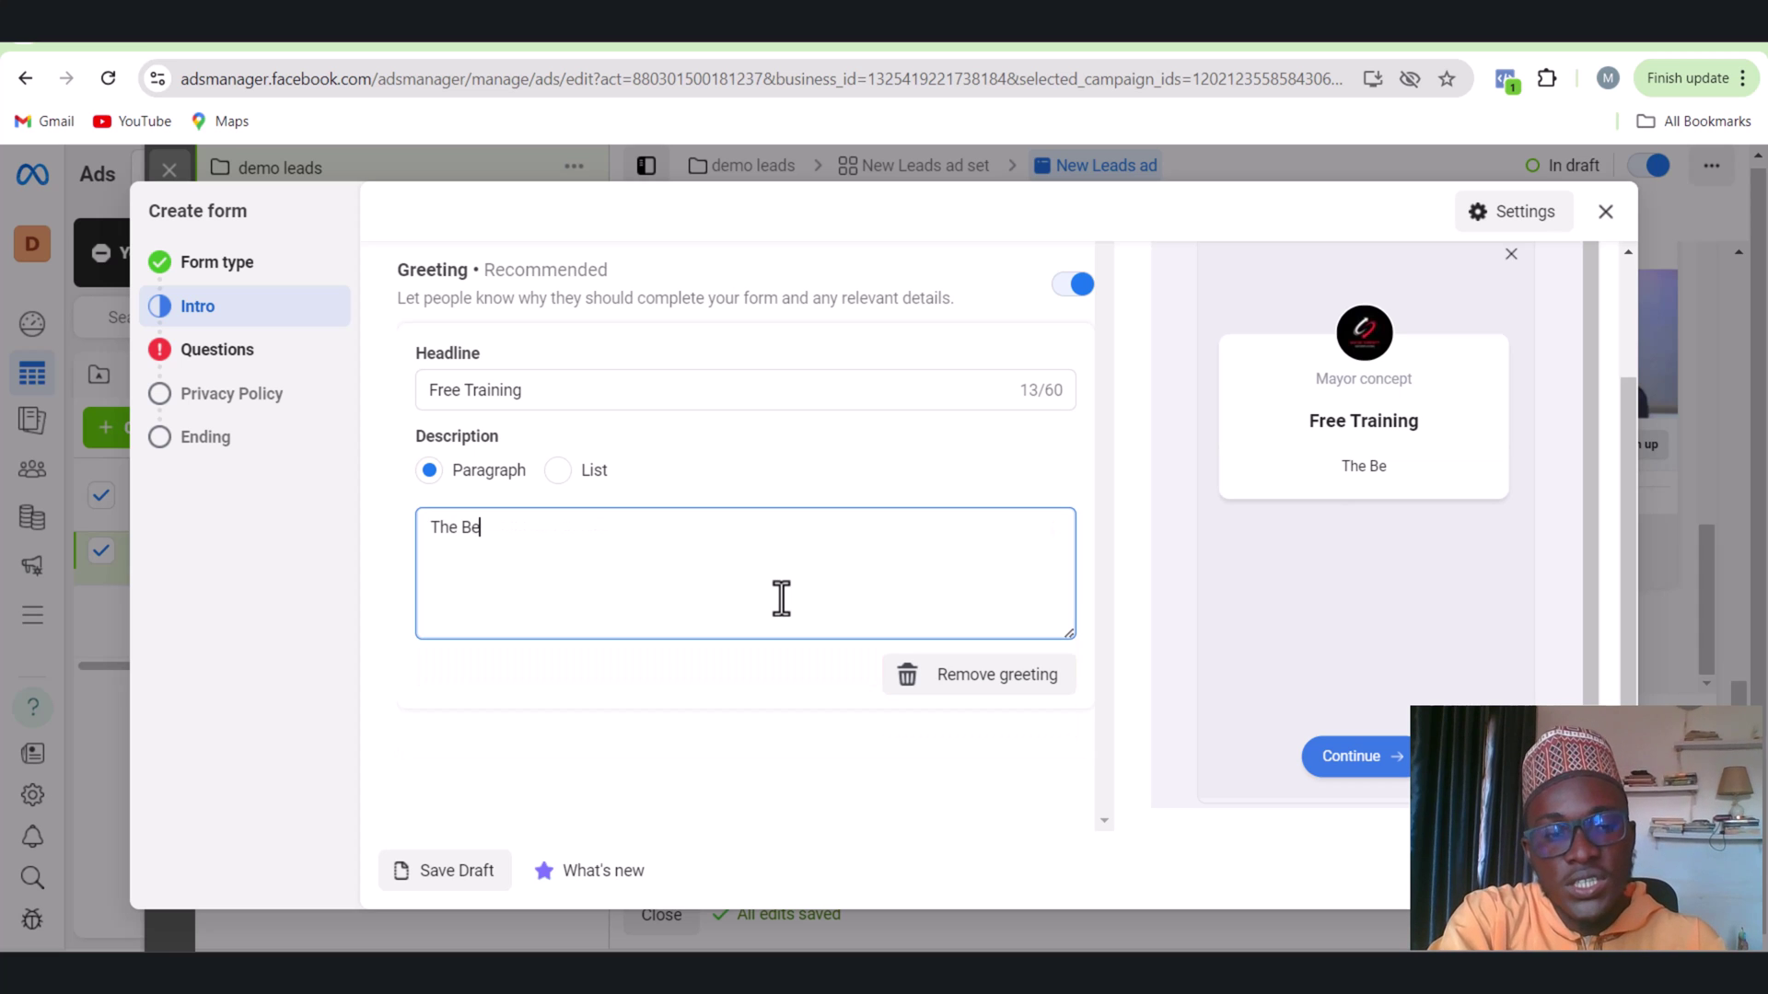
{"action": "type", "text": "st tr"}
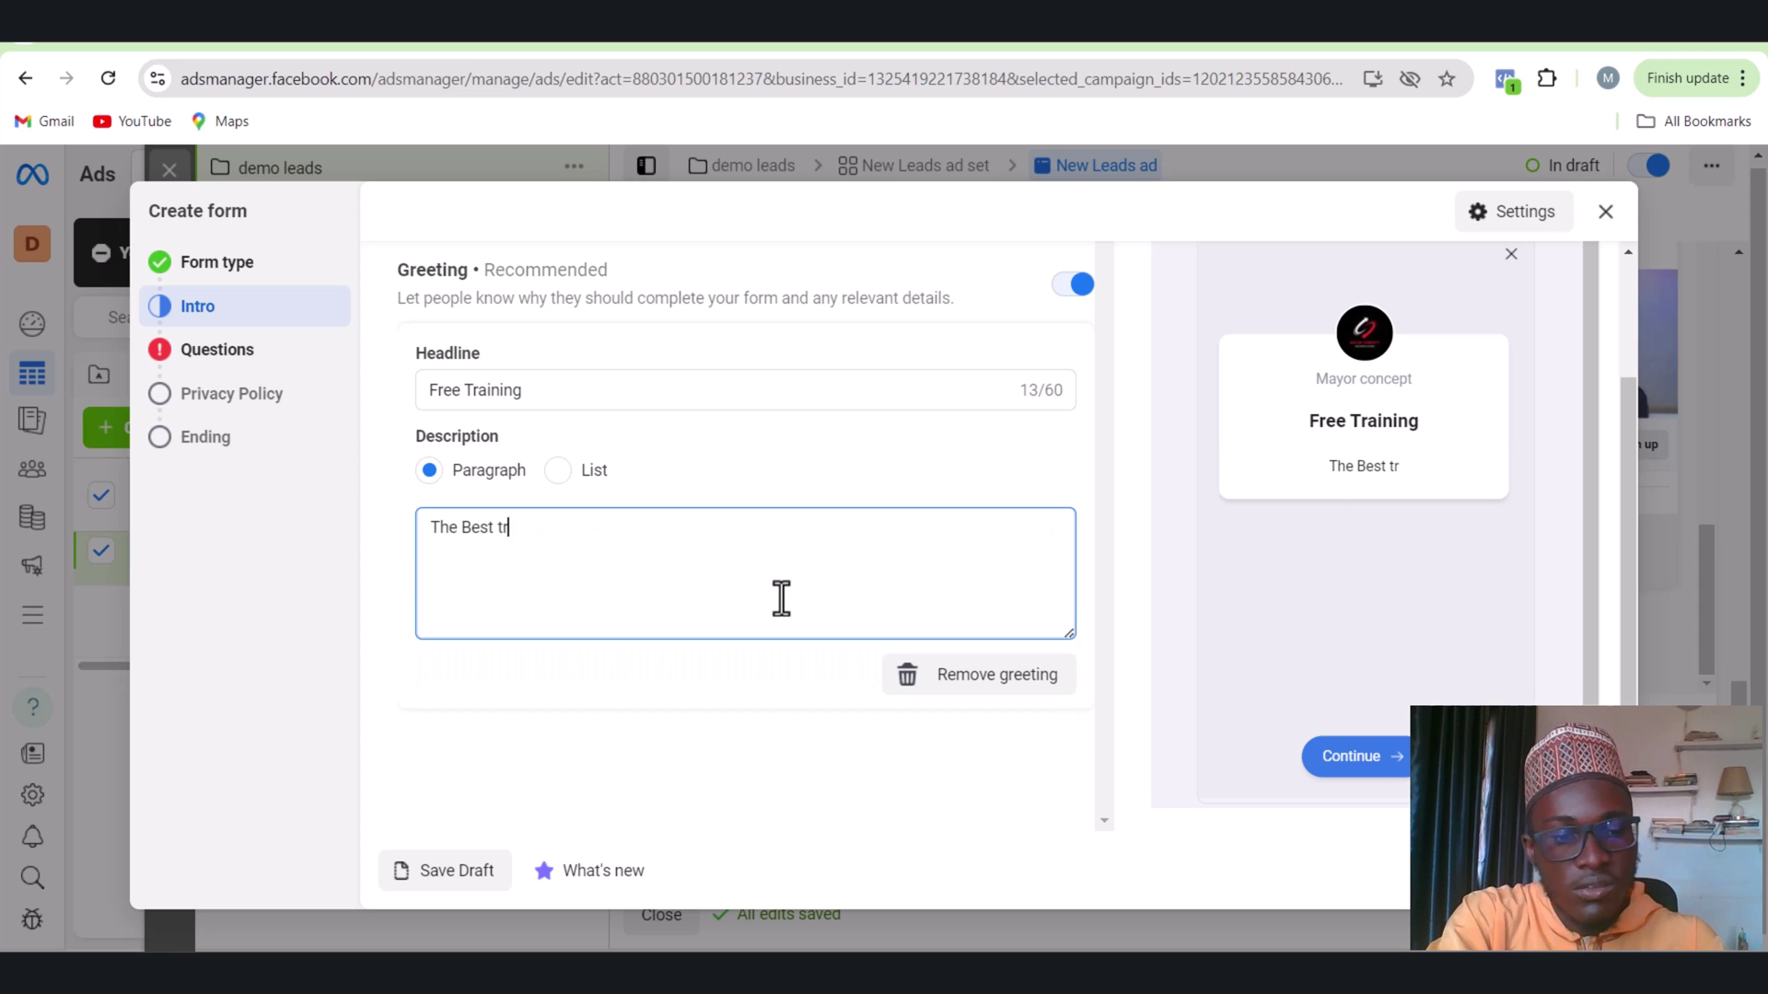
{"action": "type", "text": "aining ever"}
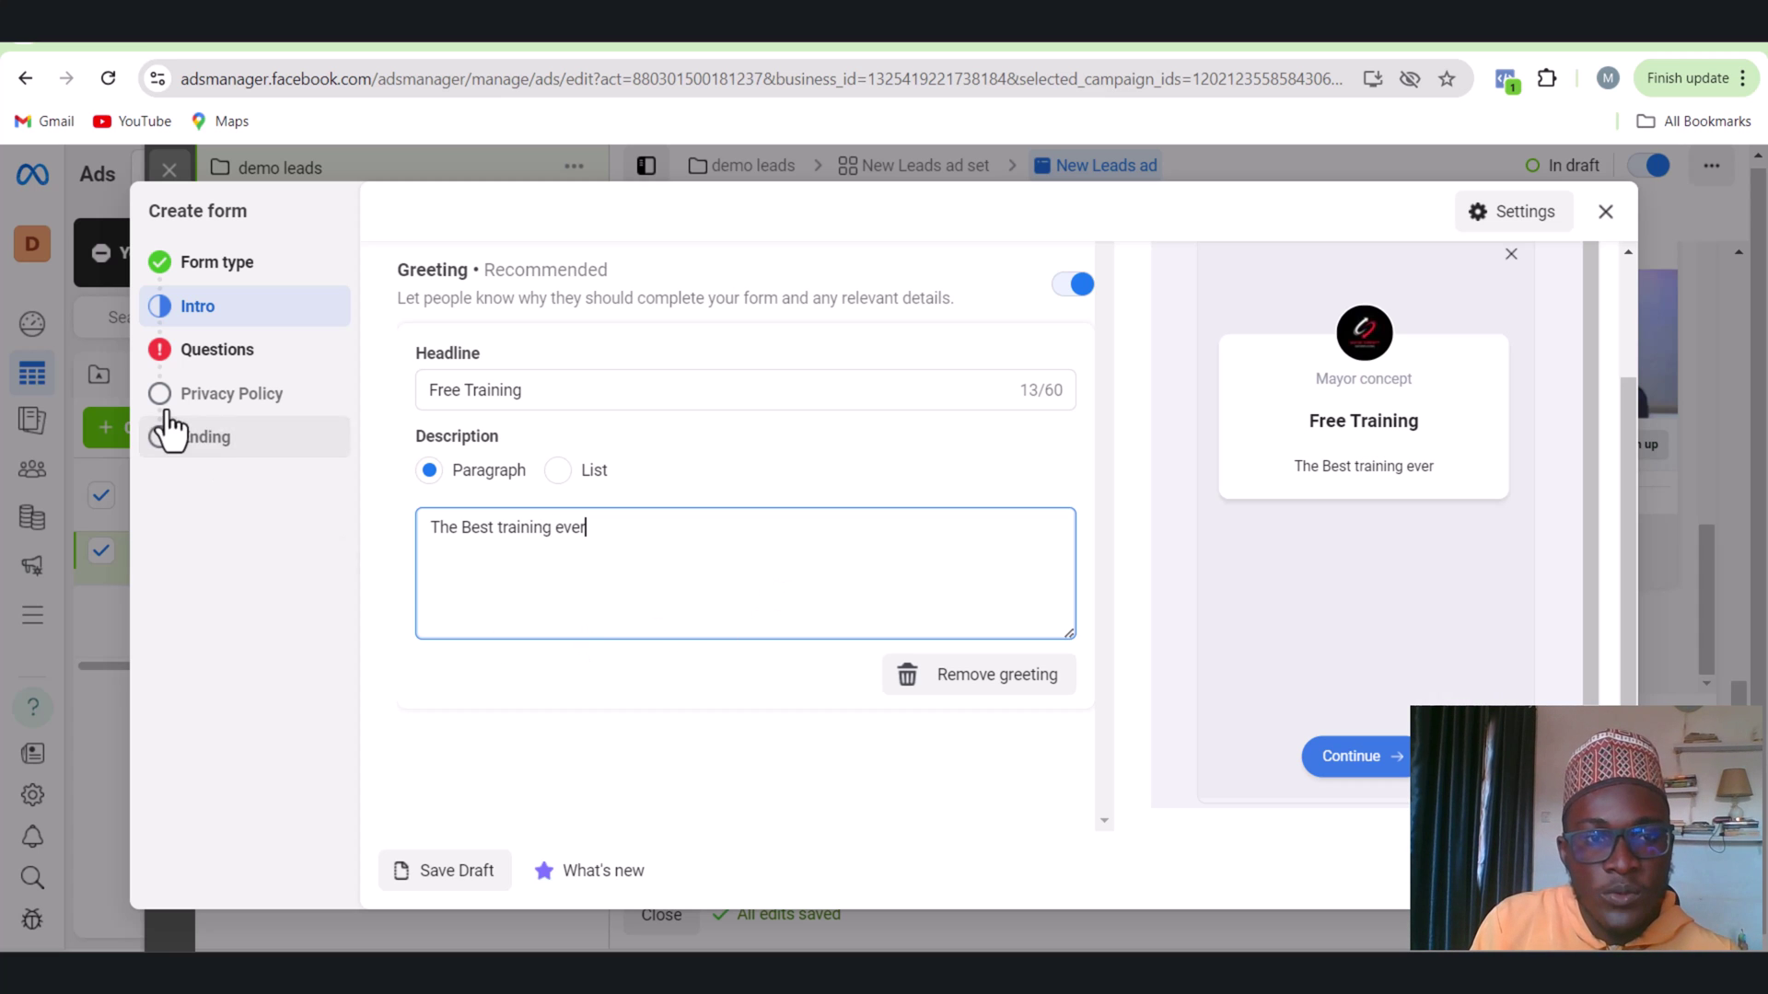
Enter "Fill in these infos" as the description of the form's prefill questions
{"action": "left_click", "coordinate": [193, 356]}
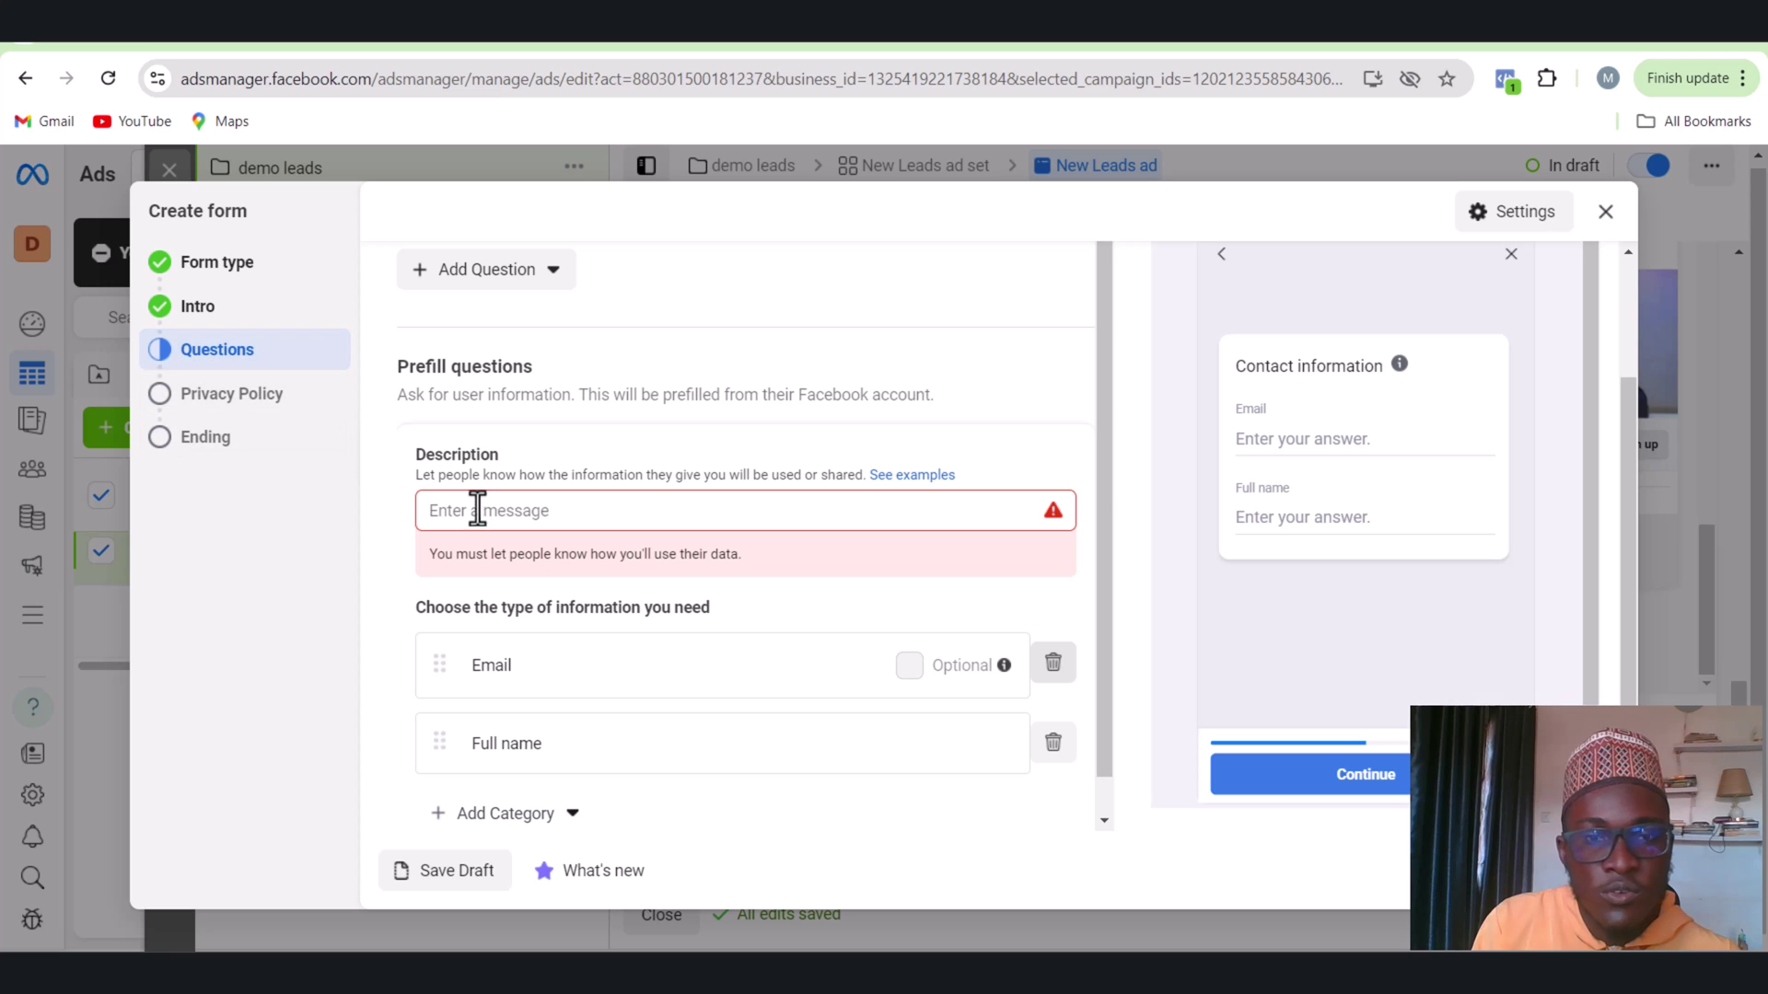
{"action": "left_click", "coordinate": [676, 498]}
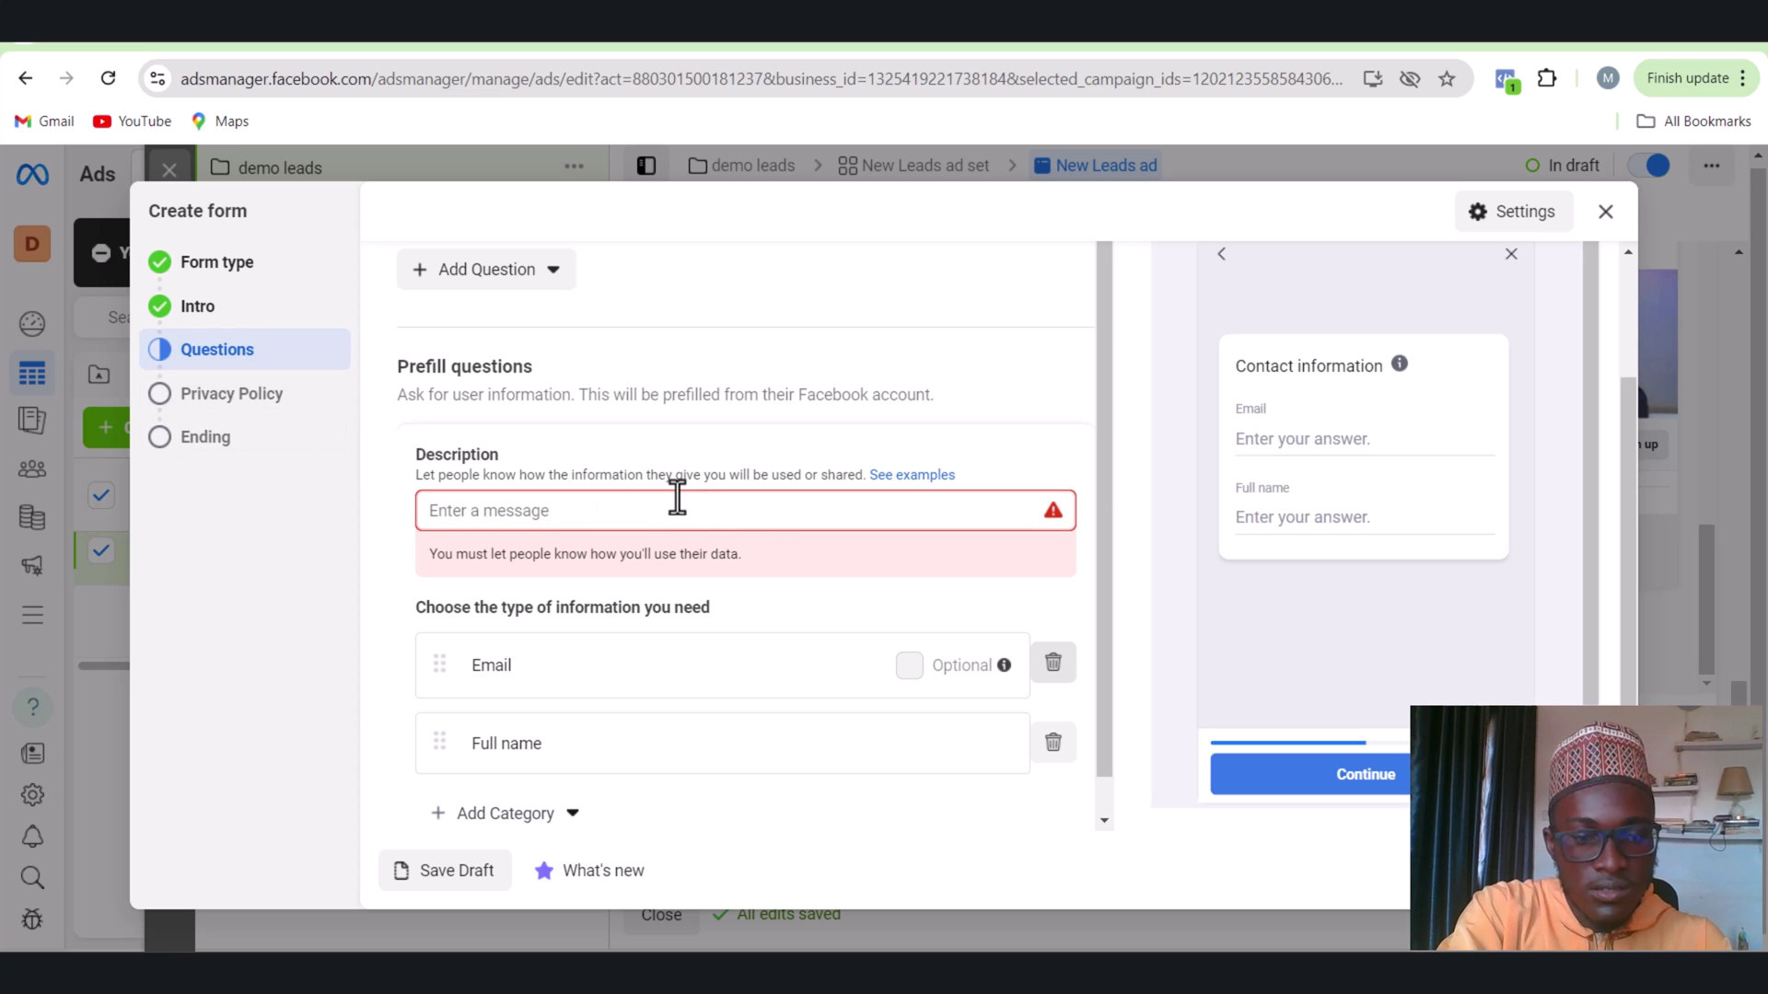
{"action": "type", "text": "Fill i"}
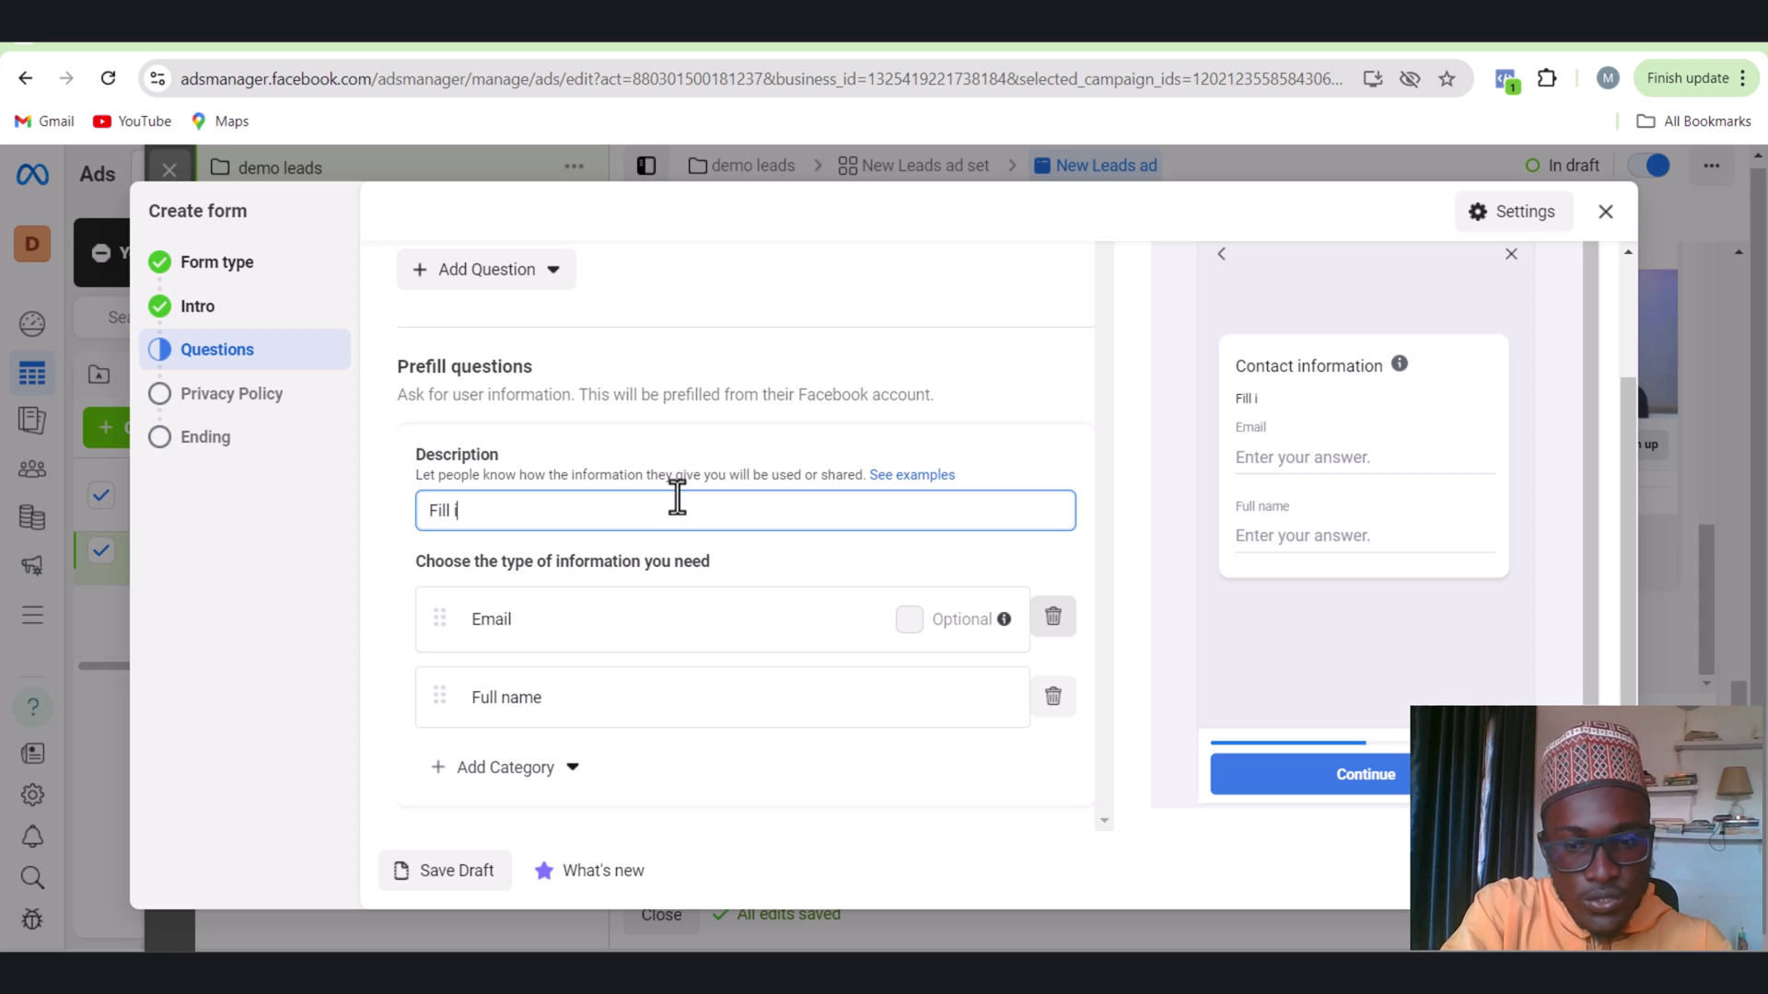
{"action": "type", "text": "n the "}
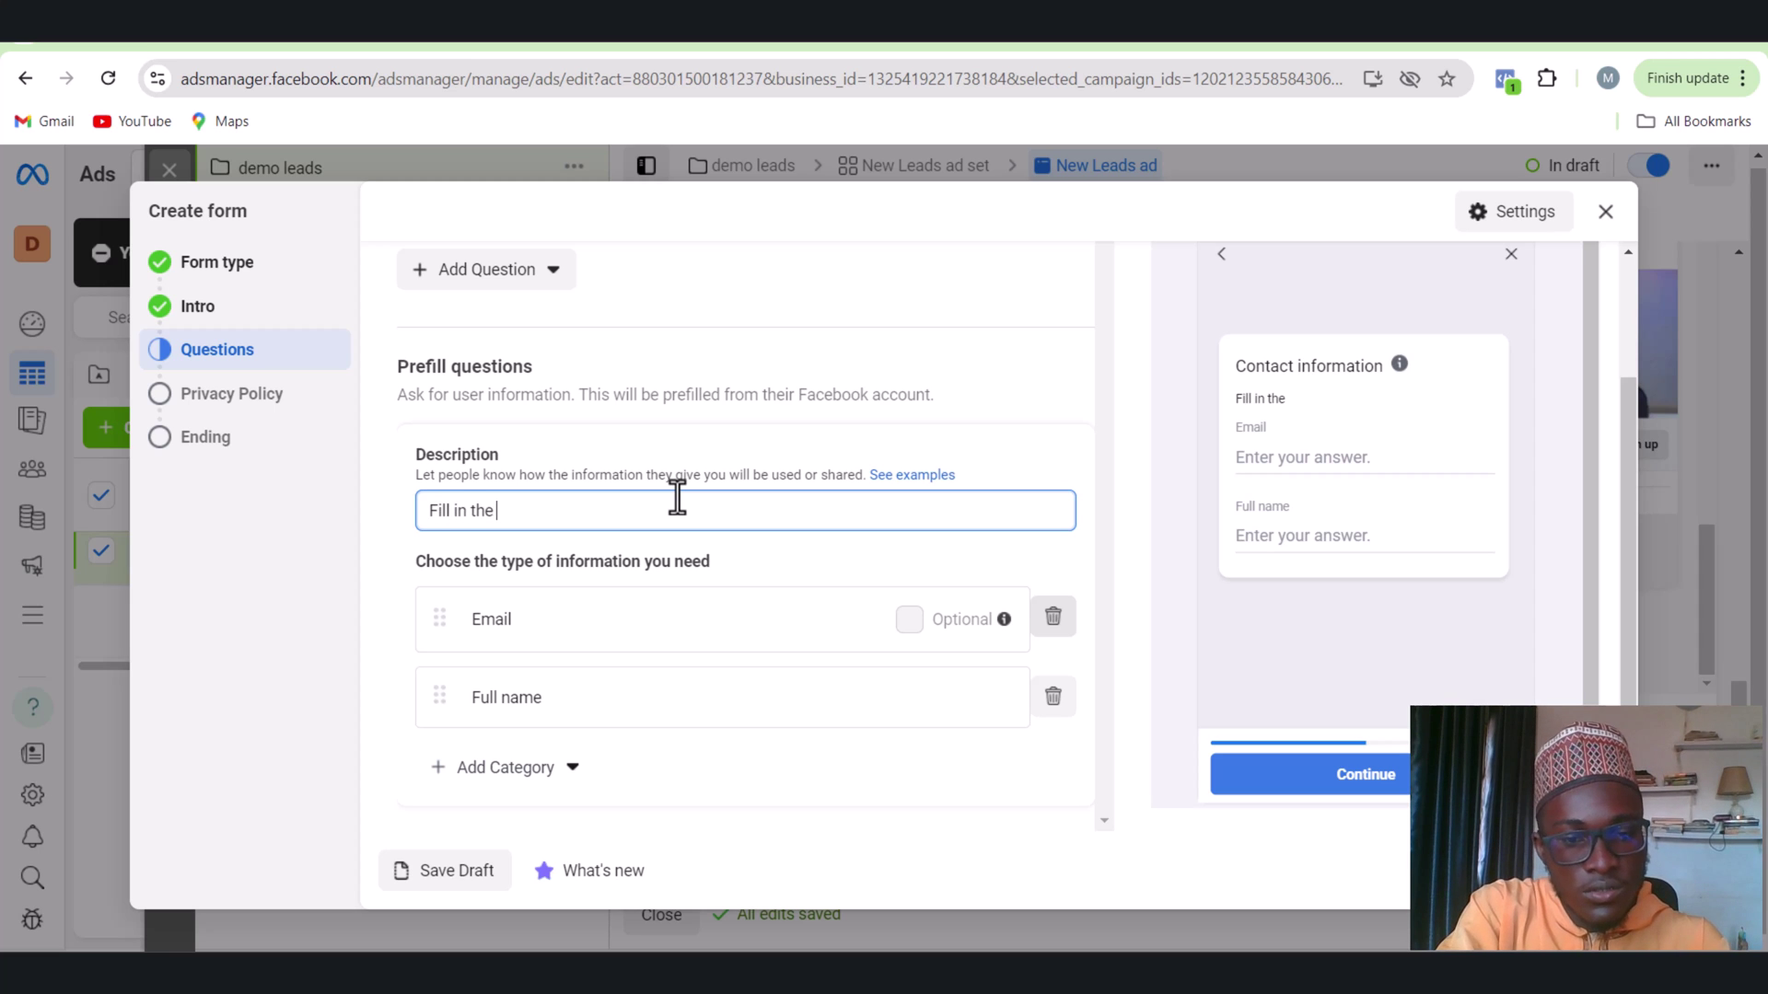
{"action": "type", "text": "se infos"}
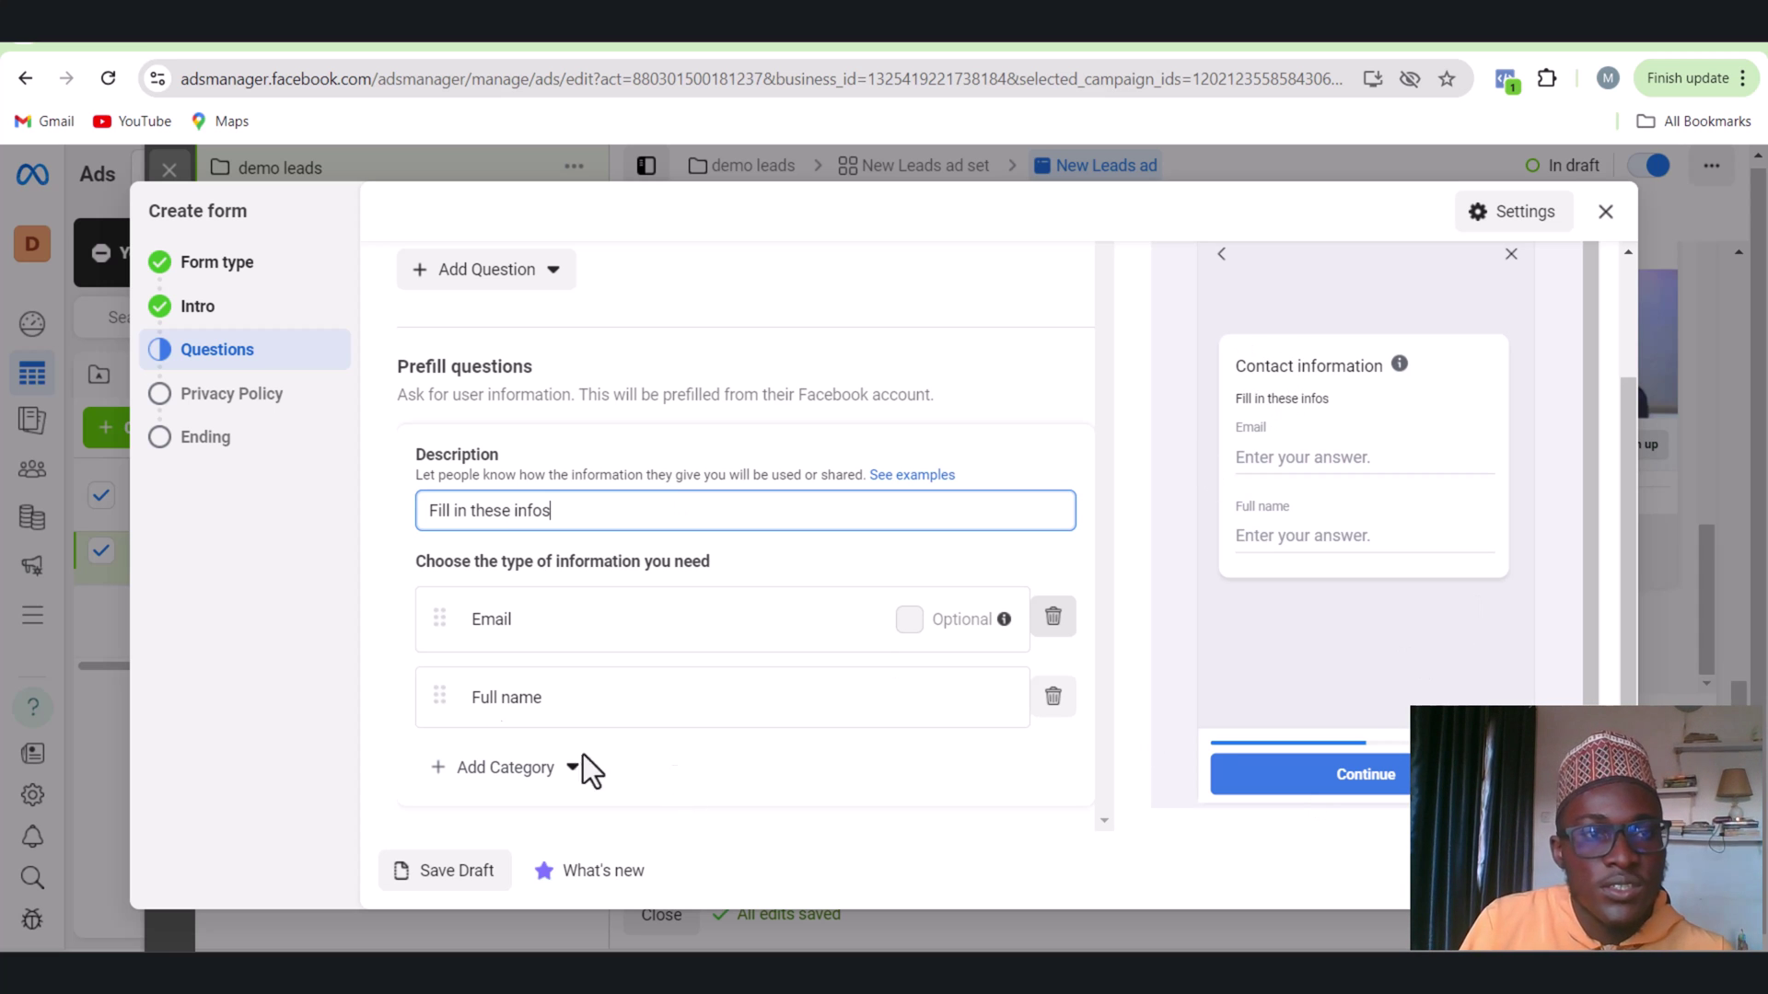
Set the form's privacy policy link to mayorconceptcourses.com.ng and leave the link text empty
{"action": "left_click", "coordinate": [236, 398]}
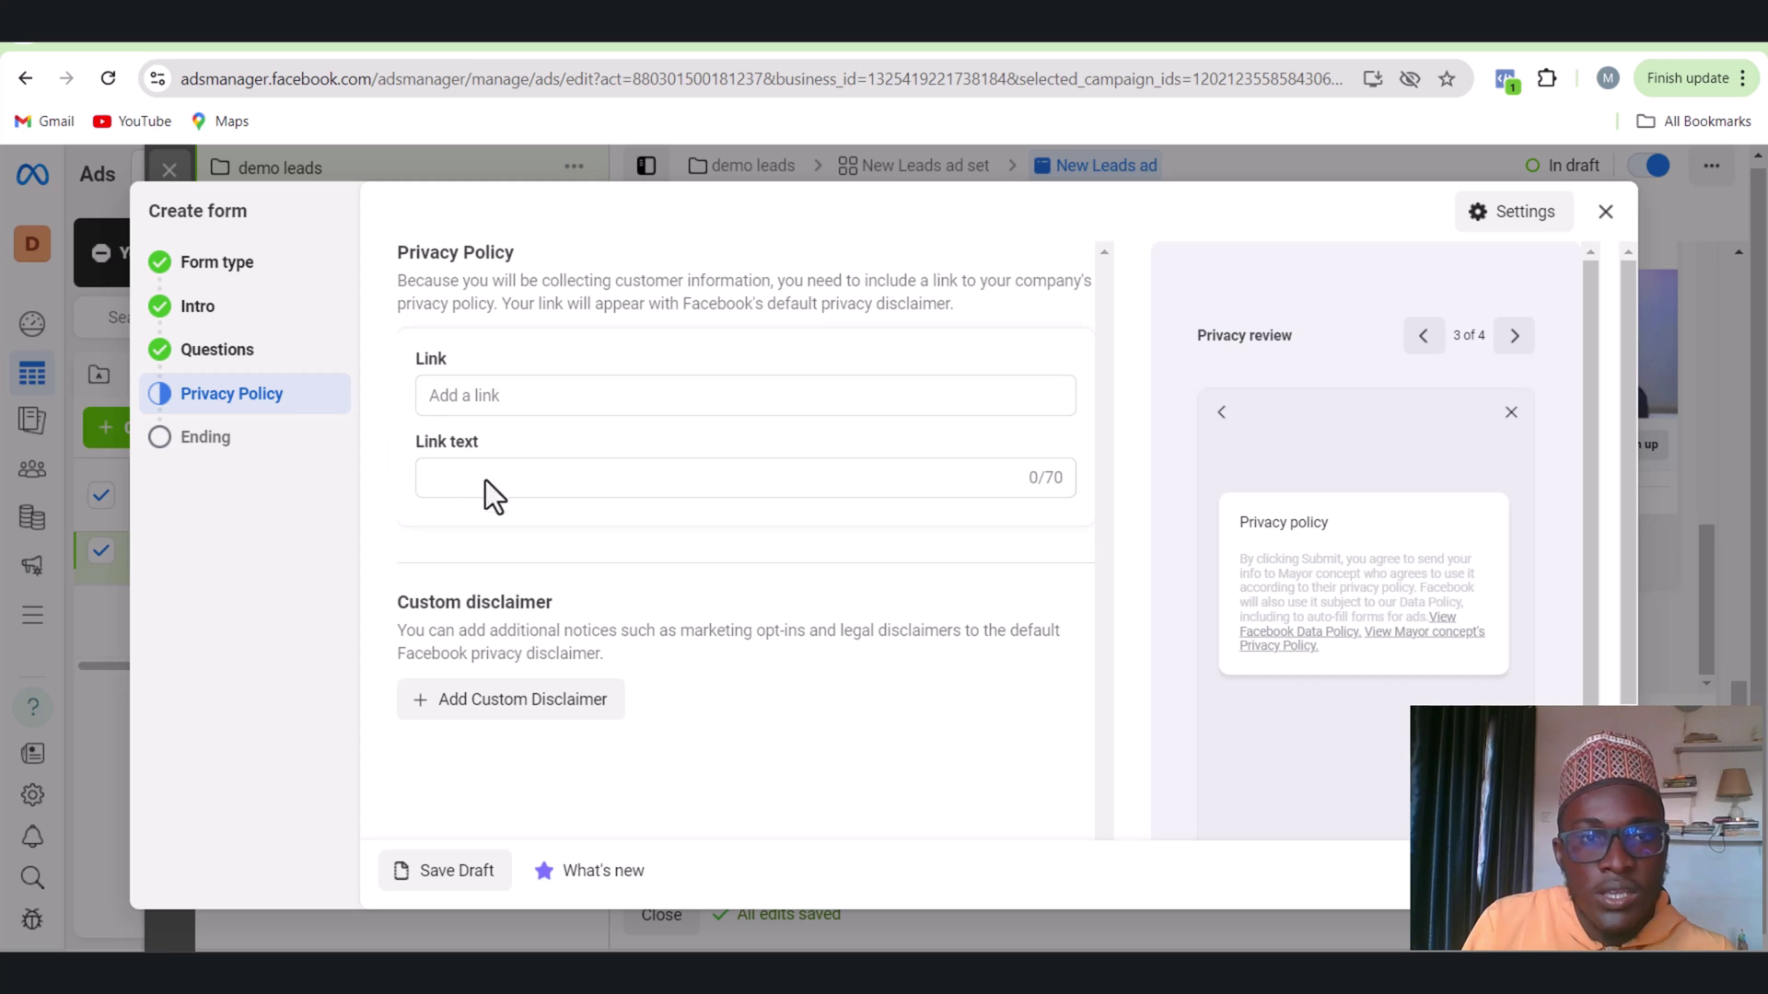
{"action": "left_click", "coordinate": [505, 397]}
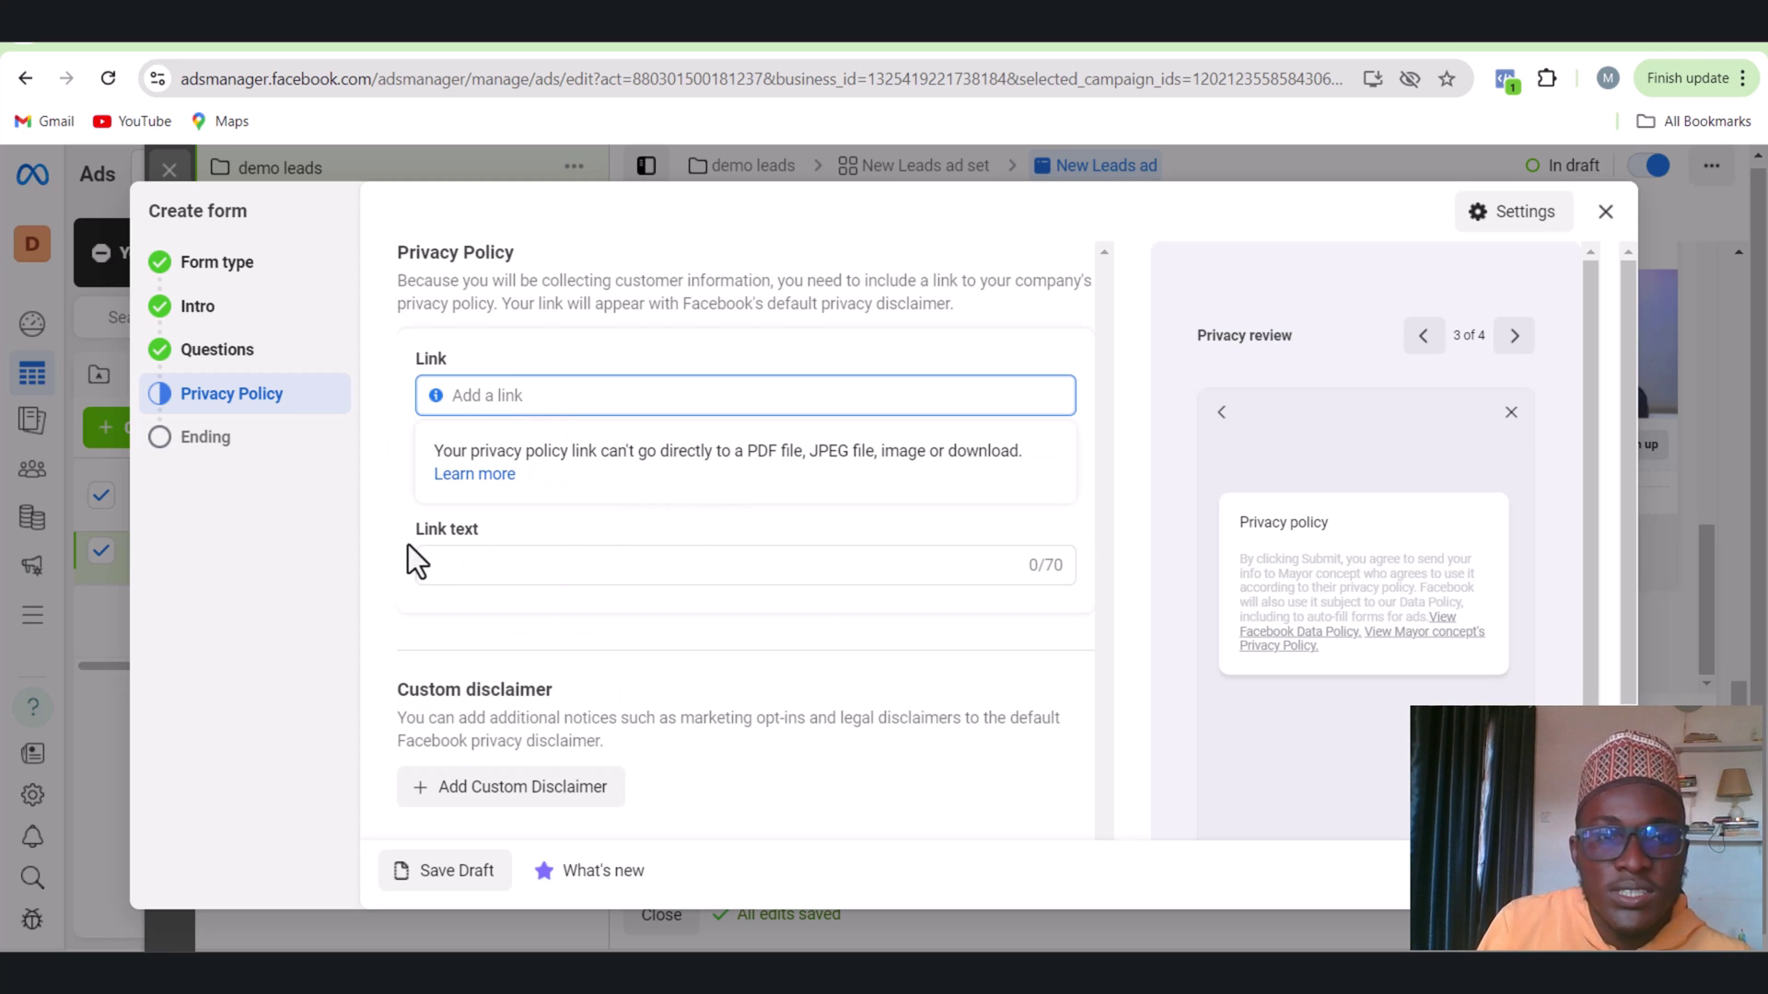
{"action": "left_click", "coordinate": [506, 565]}
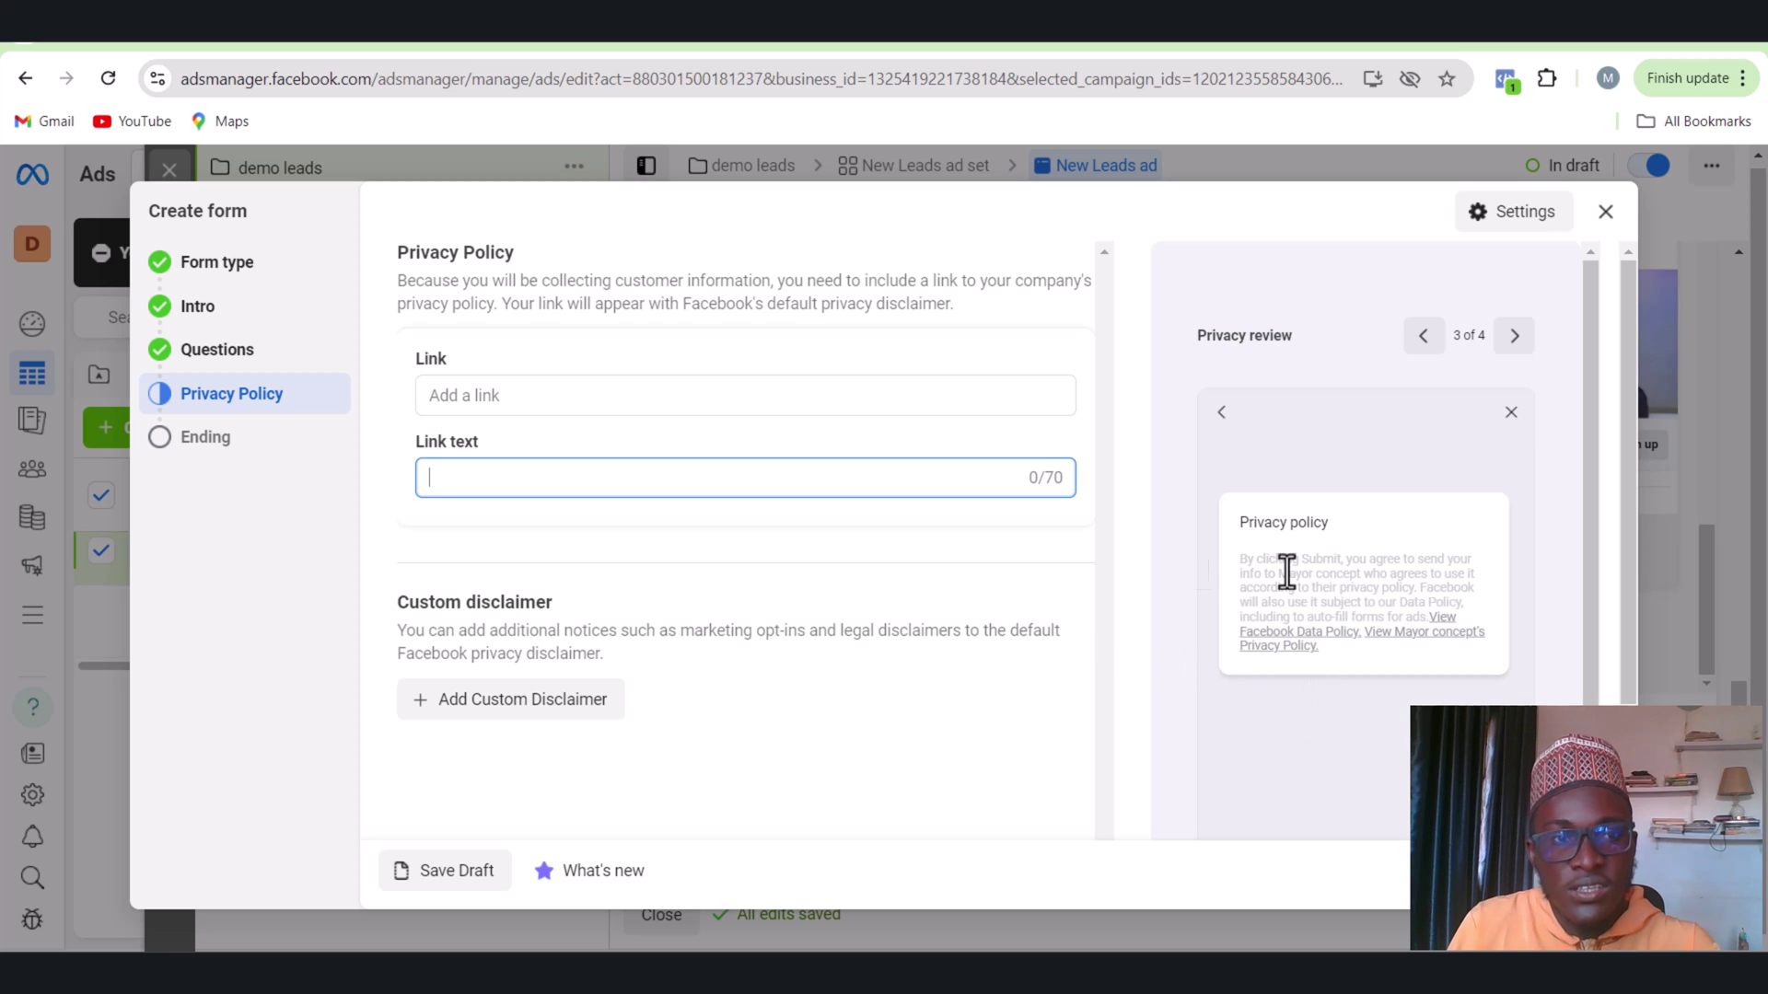
{"action": "left_click", "coordinate": [256, 455]}
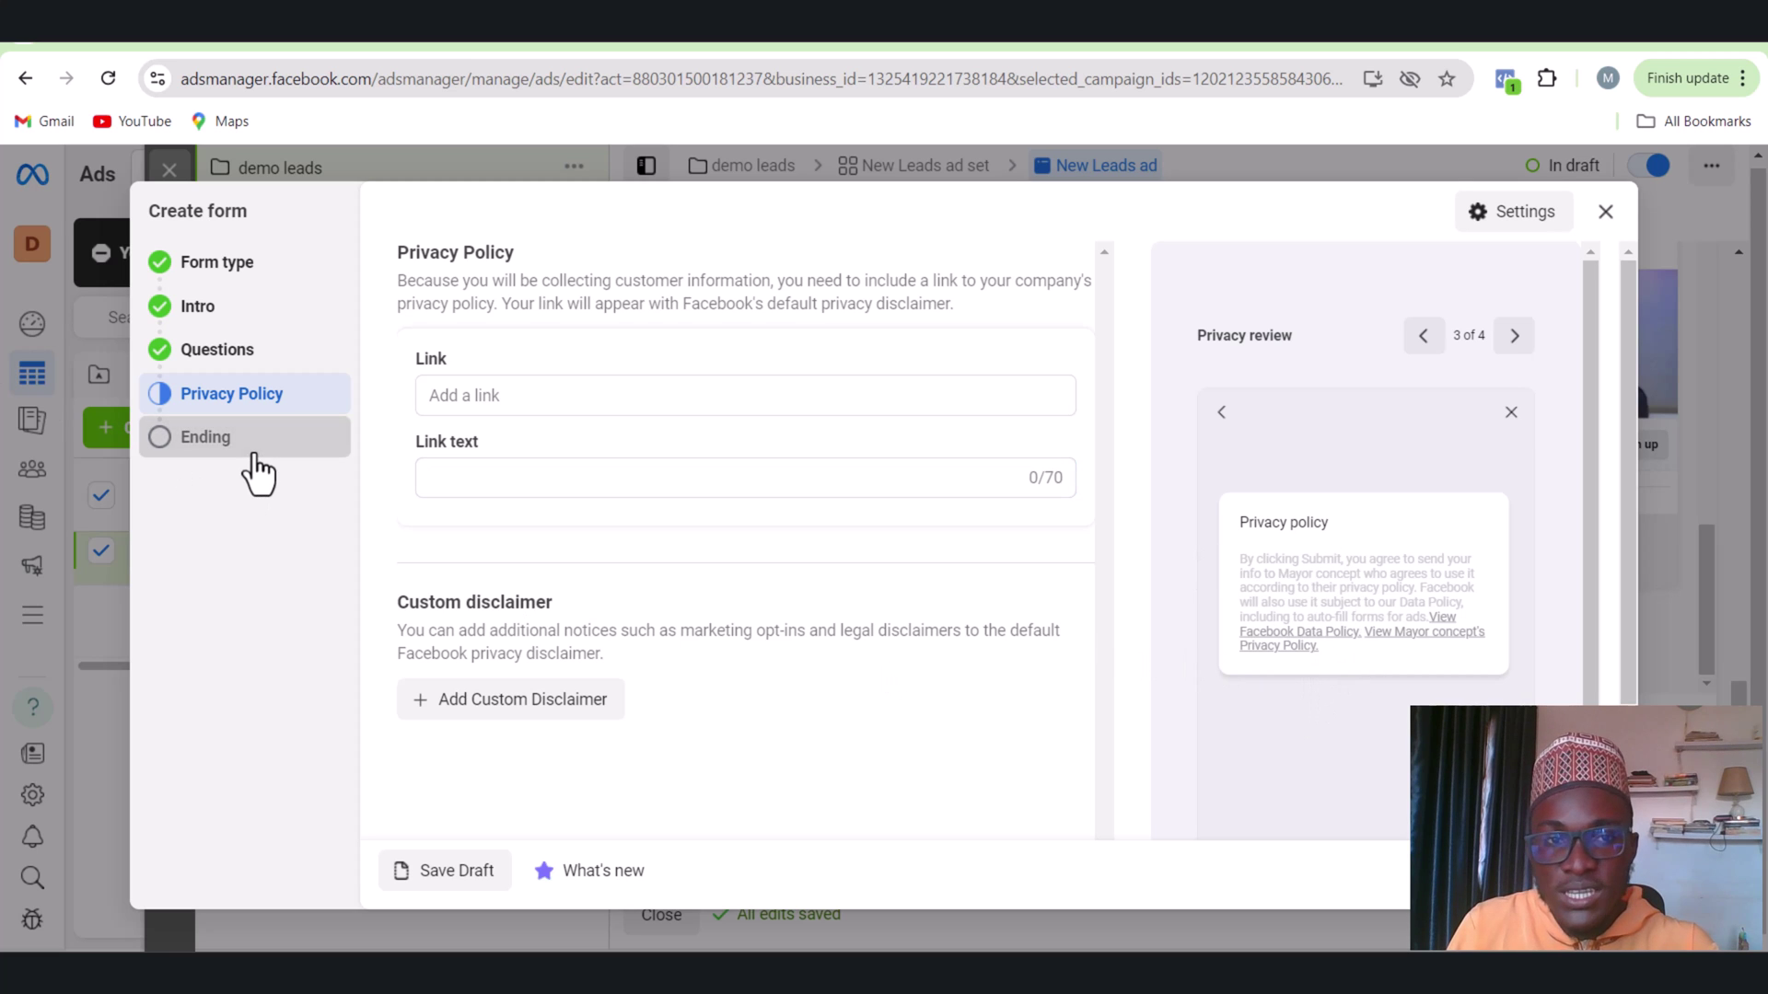
{"action": "left_click", "coordinate": [263, 401]}
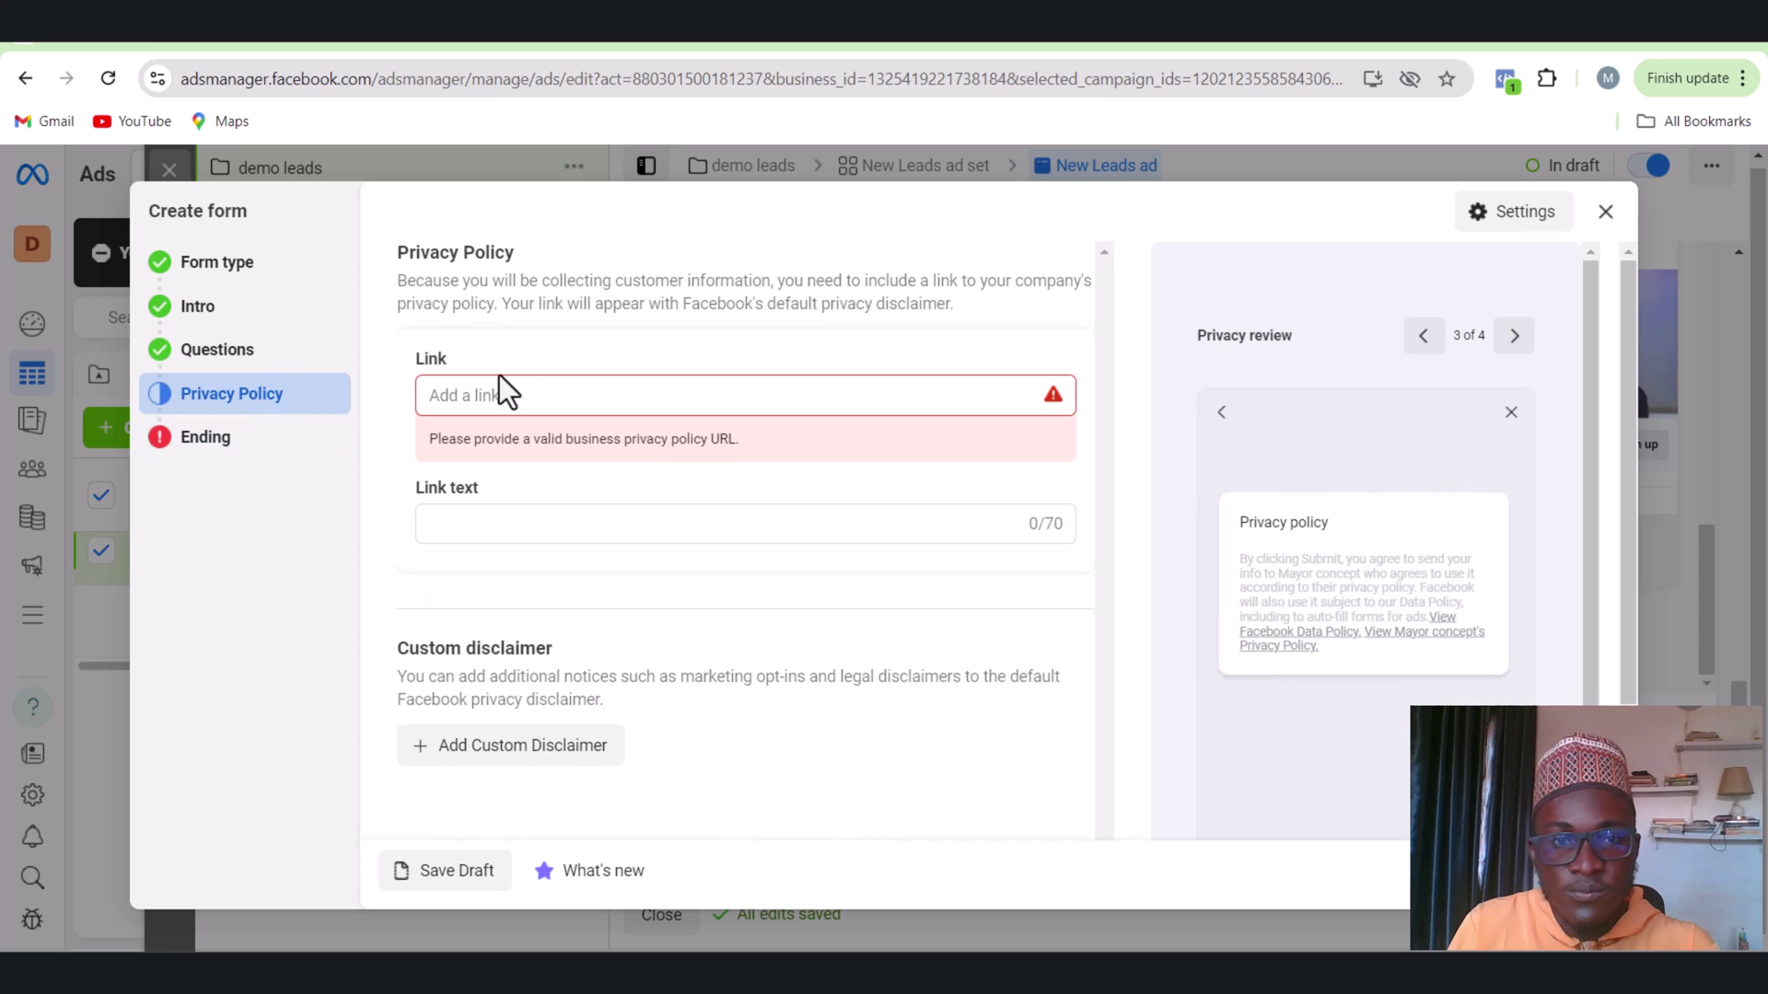
{"action": "left_click", "coordinate": [502, 523]}
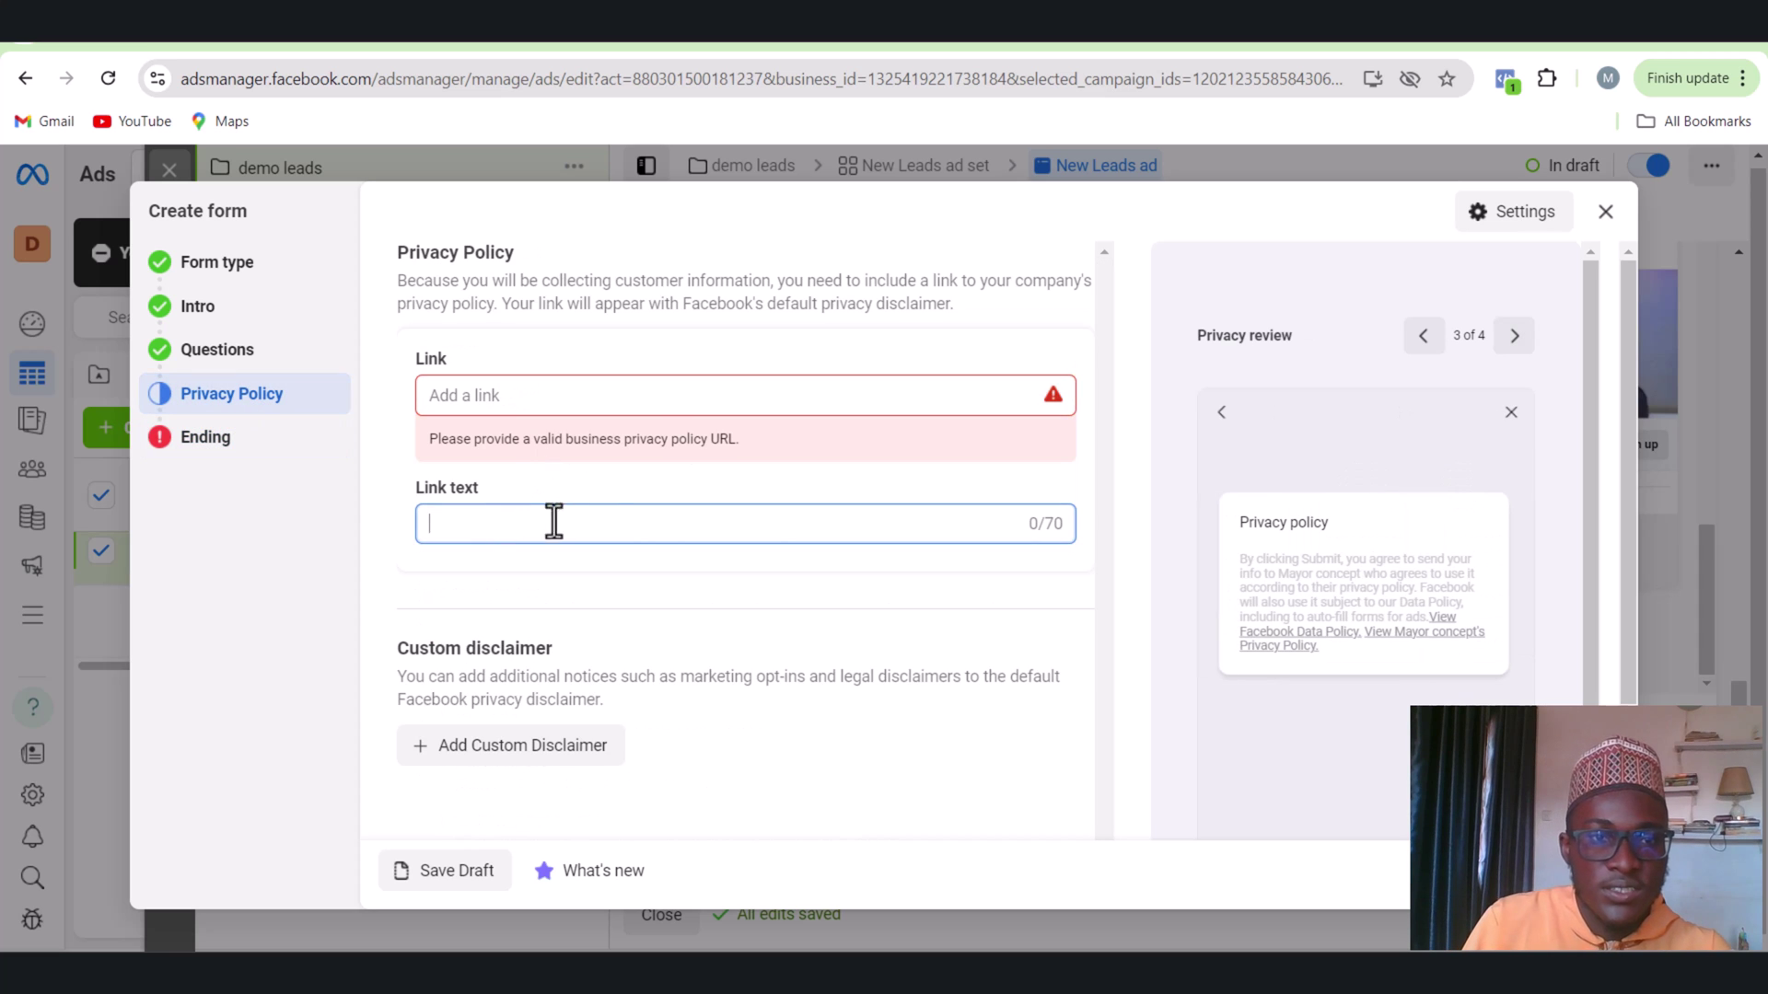
{"action": "left_click", "coordinate": [494, 395]}
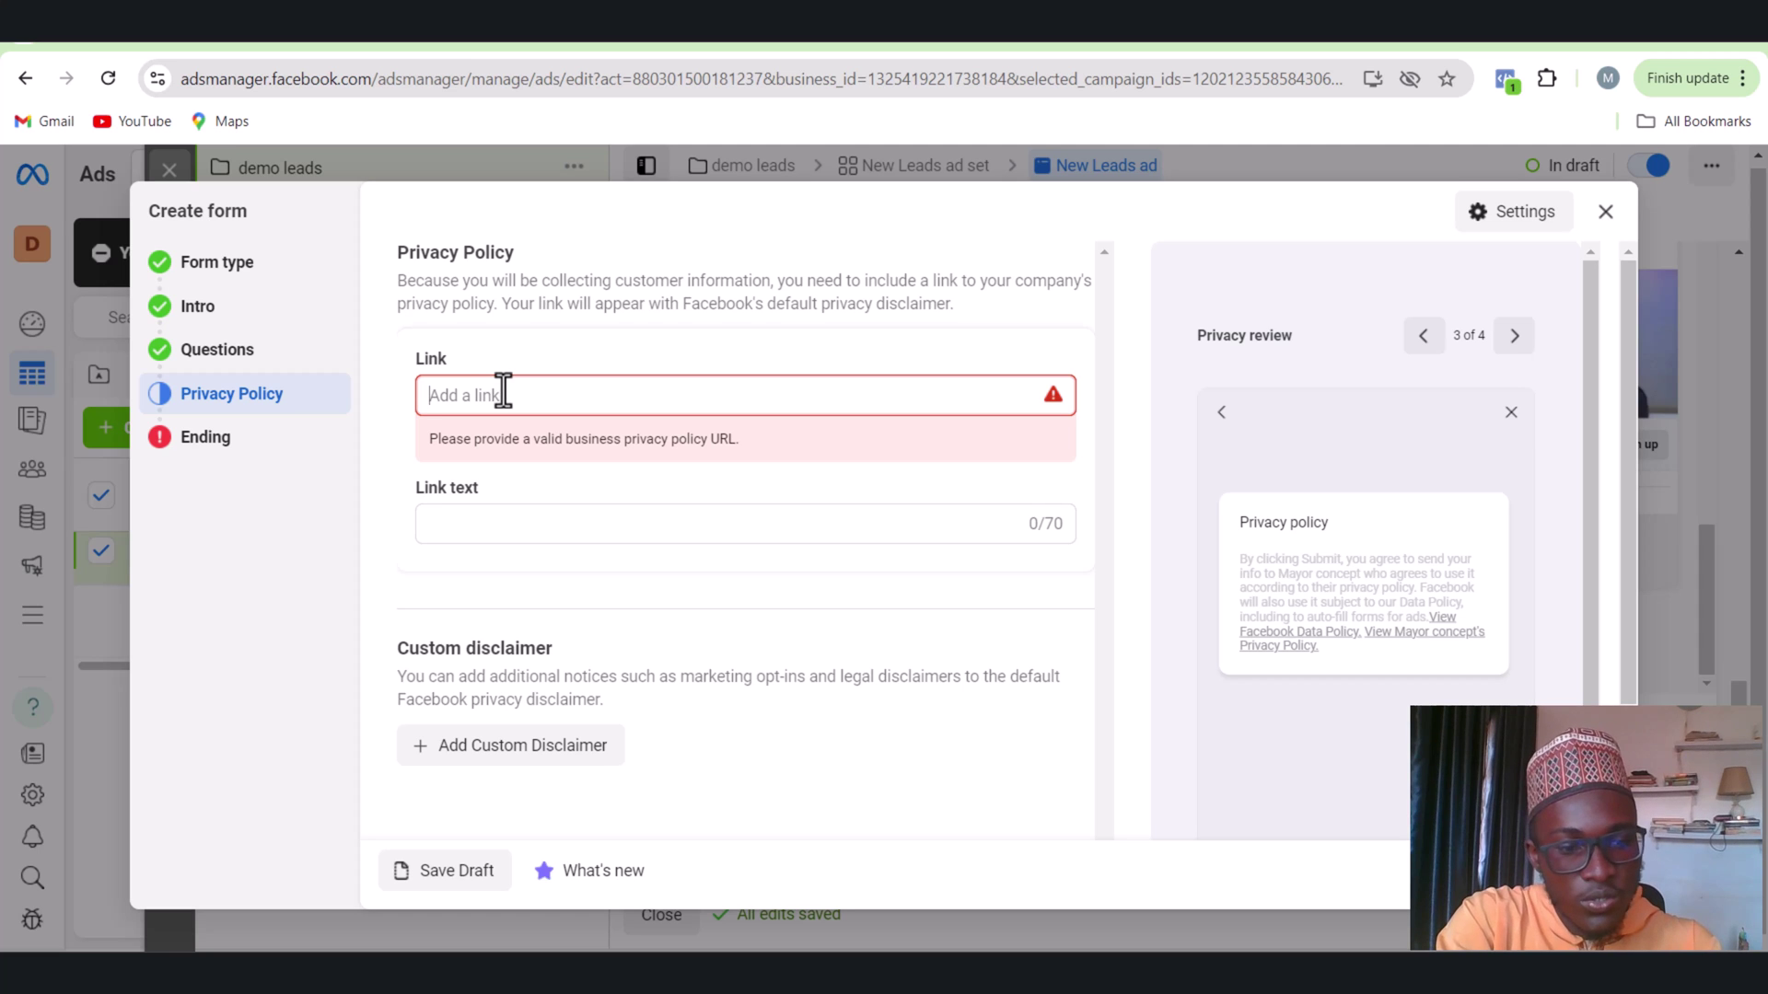
{"action": "type", "text": "mayorconceptcours"}
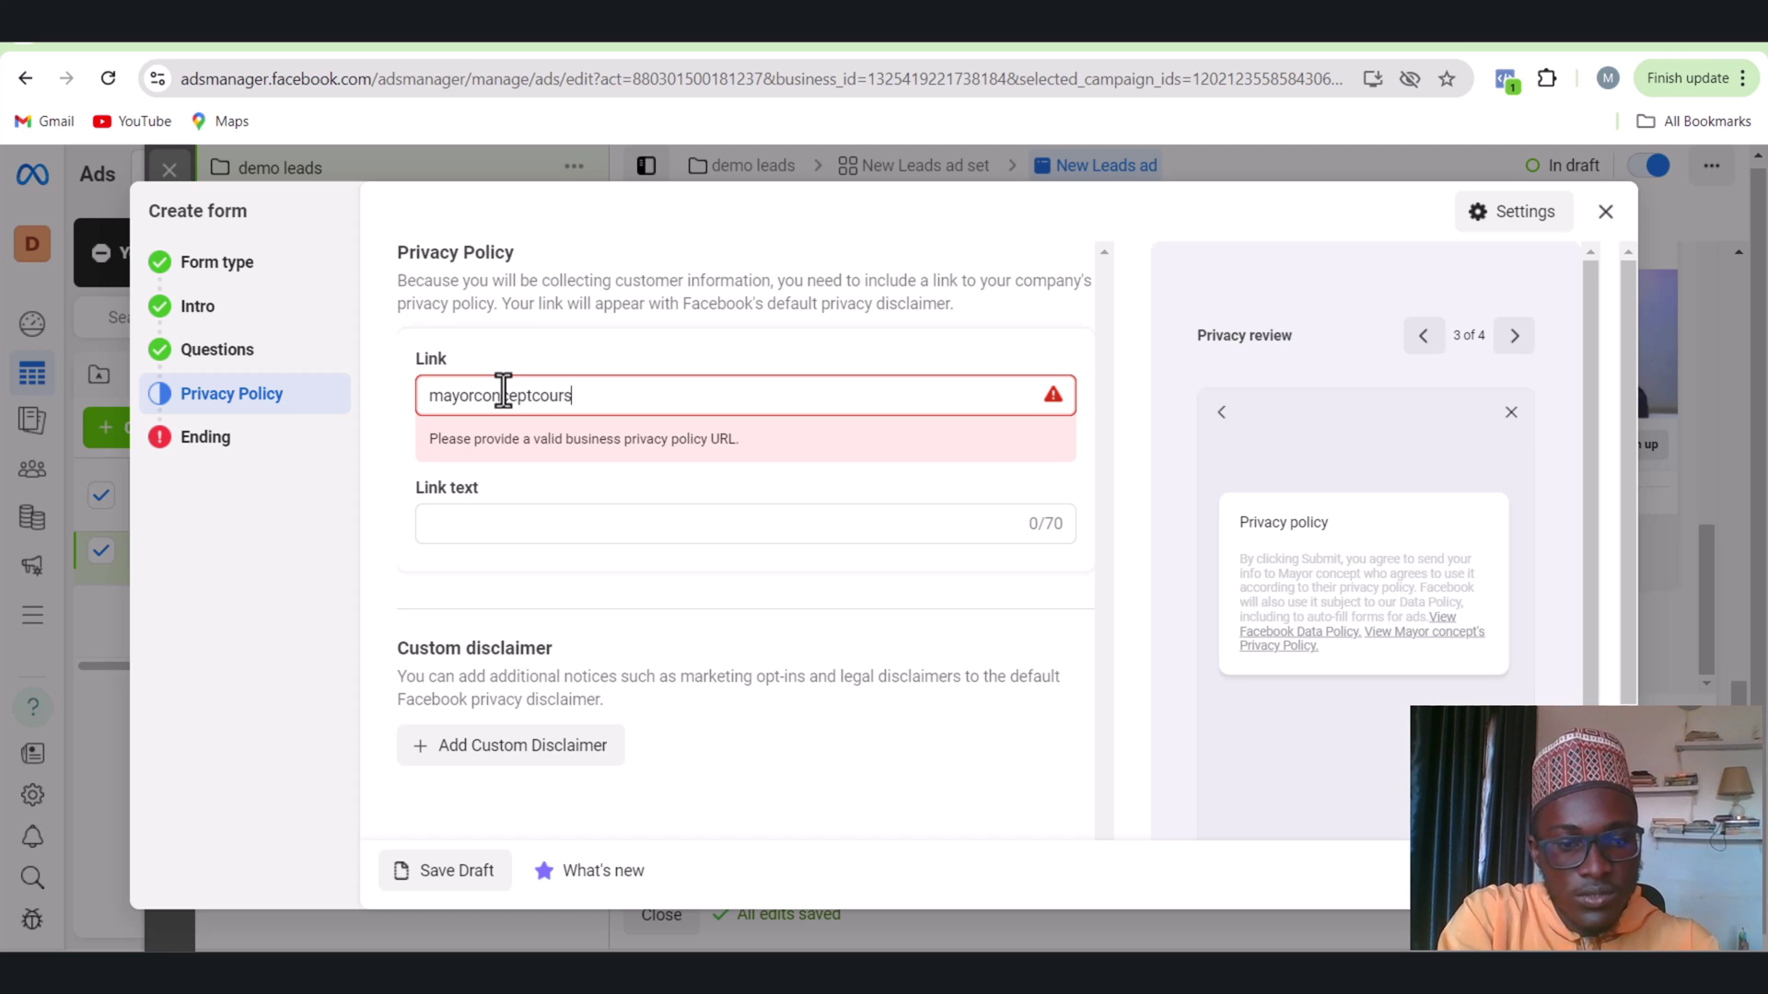
{"action": "type", "text": ".com.ng"}
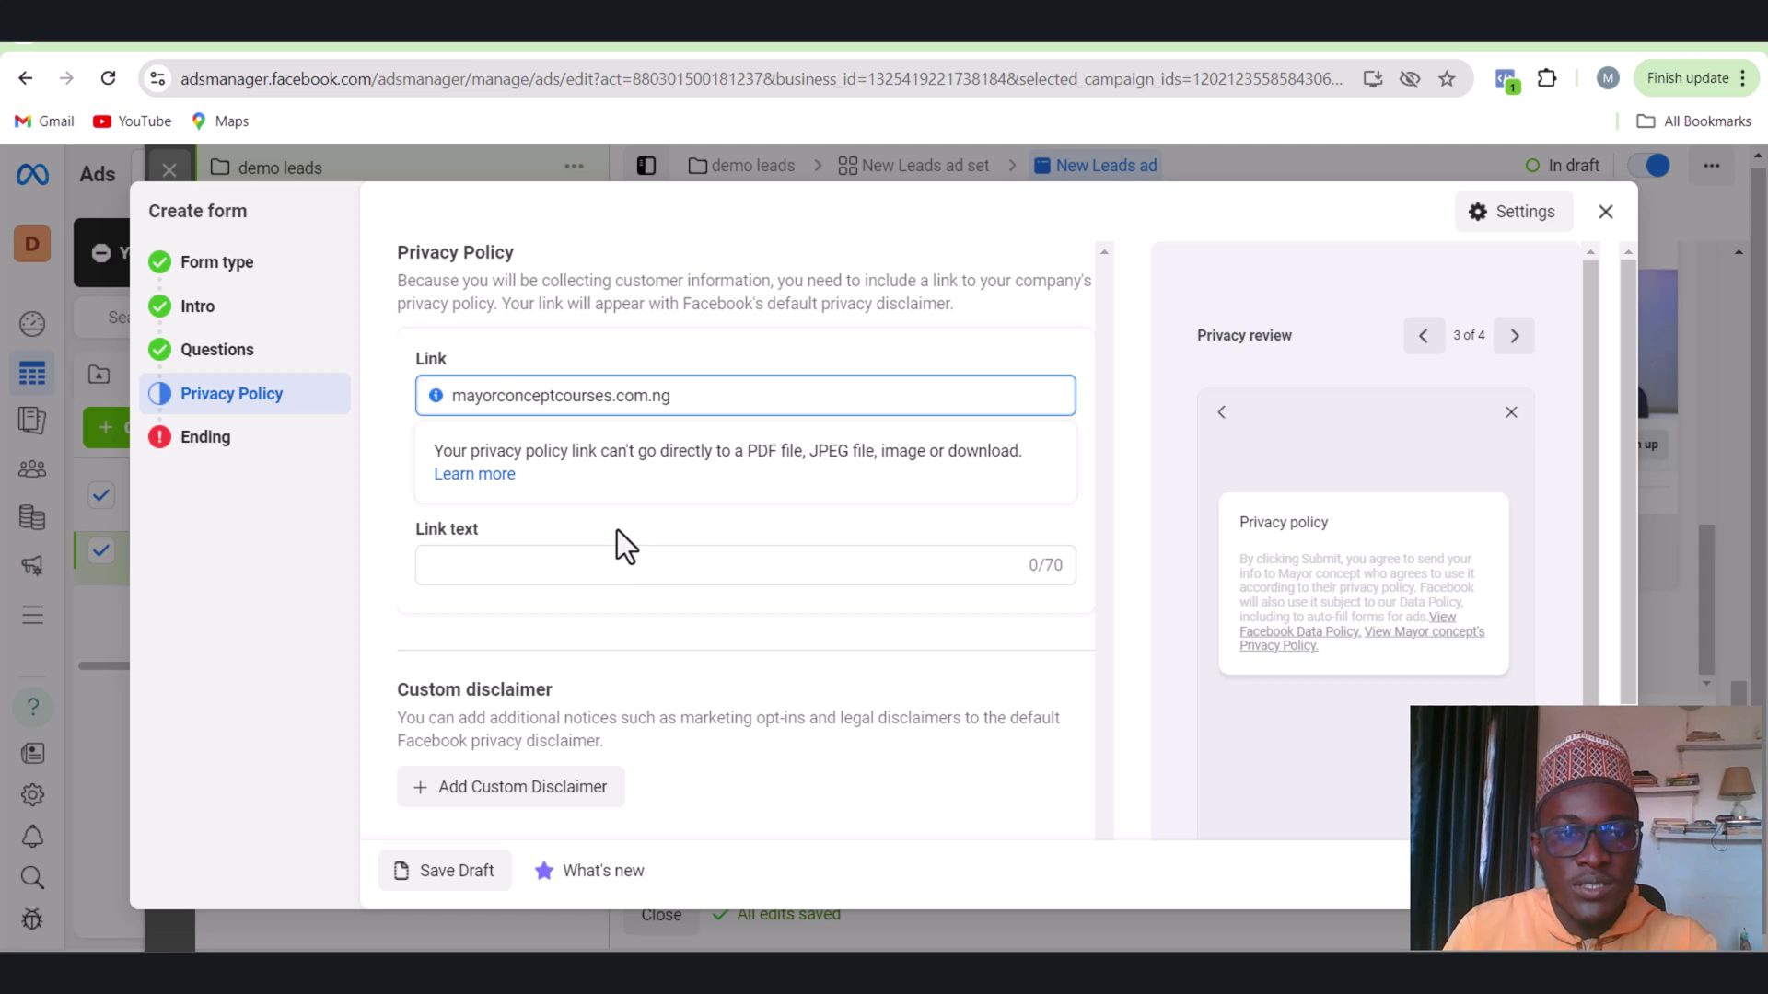
{"action": "left_click", "coordinate": [503, 558]}
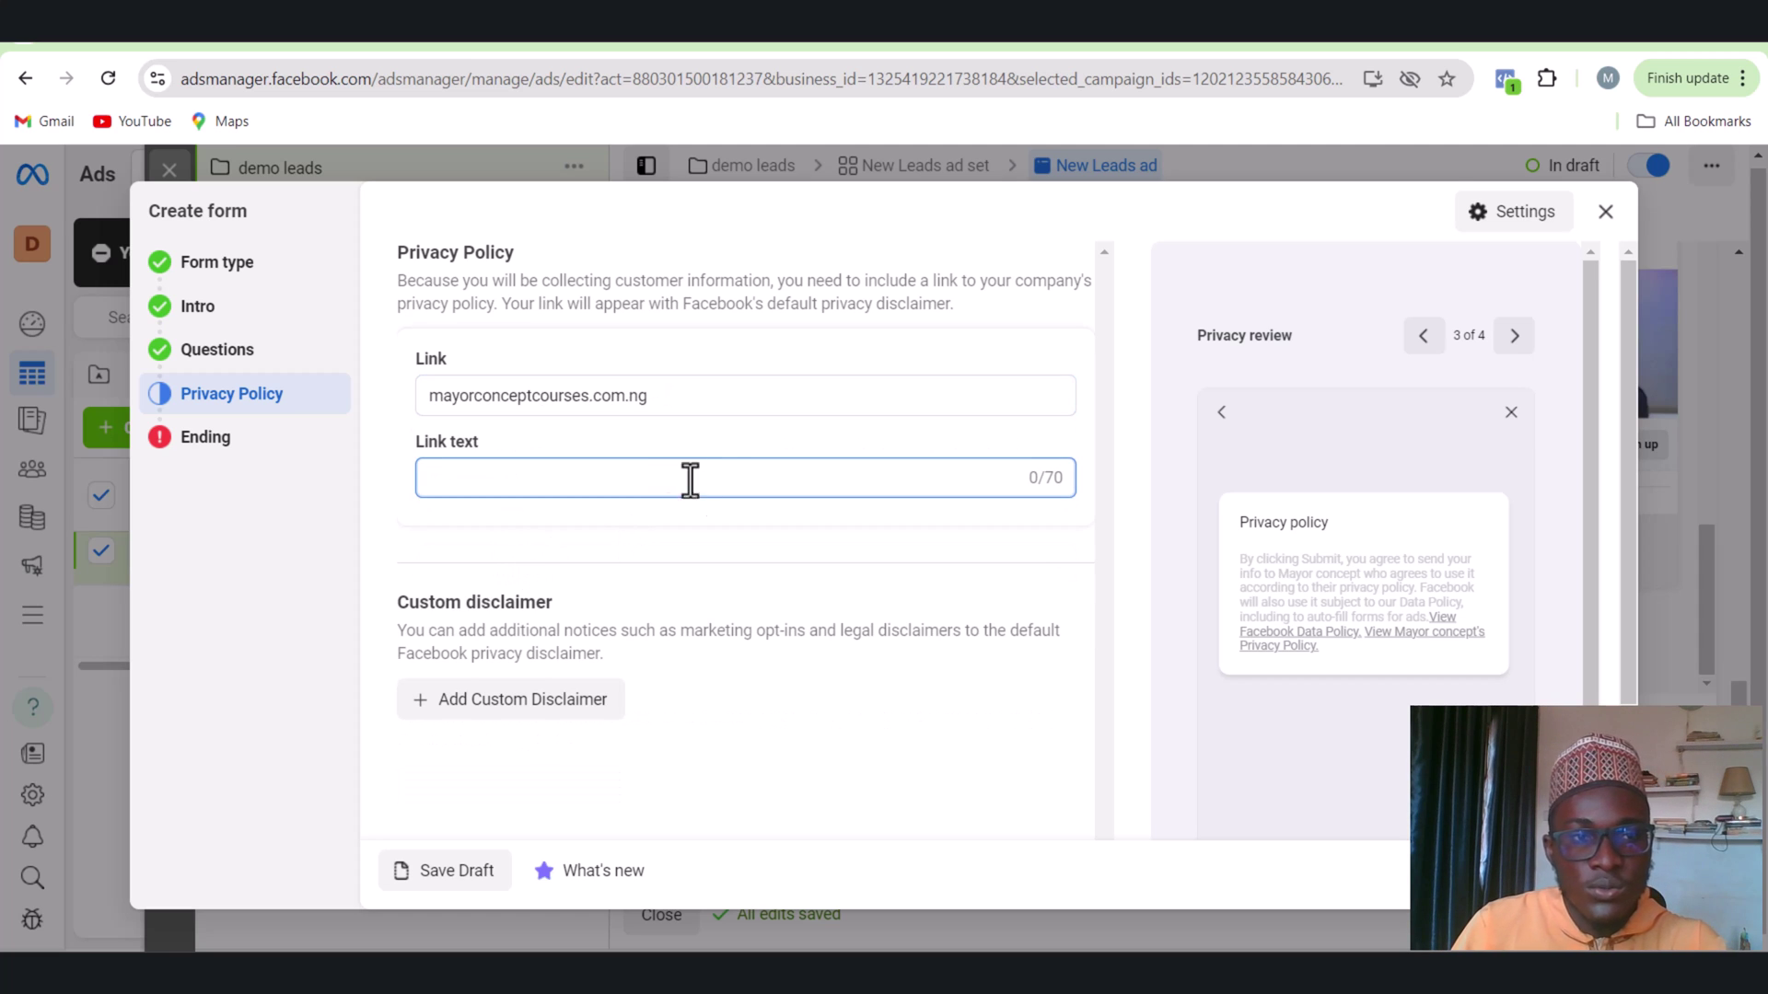
Open the form's ending and examine the message for leads, its additional actions and the website link settings
{"action": "left_click", "coordinate": [273, 448]}
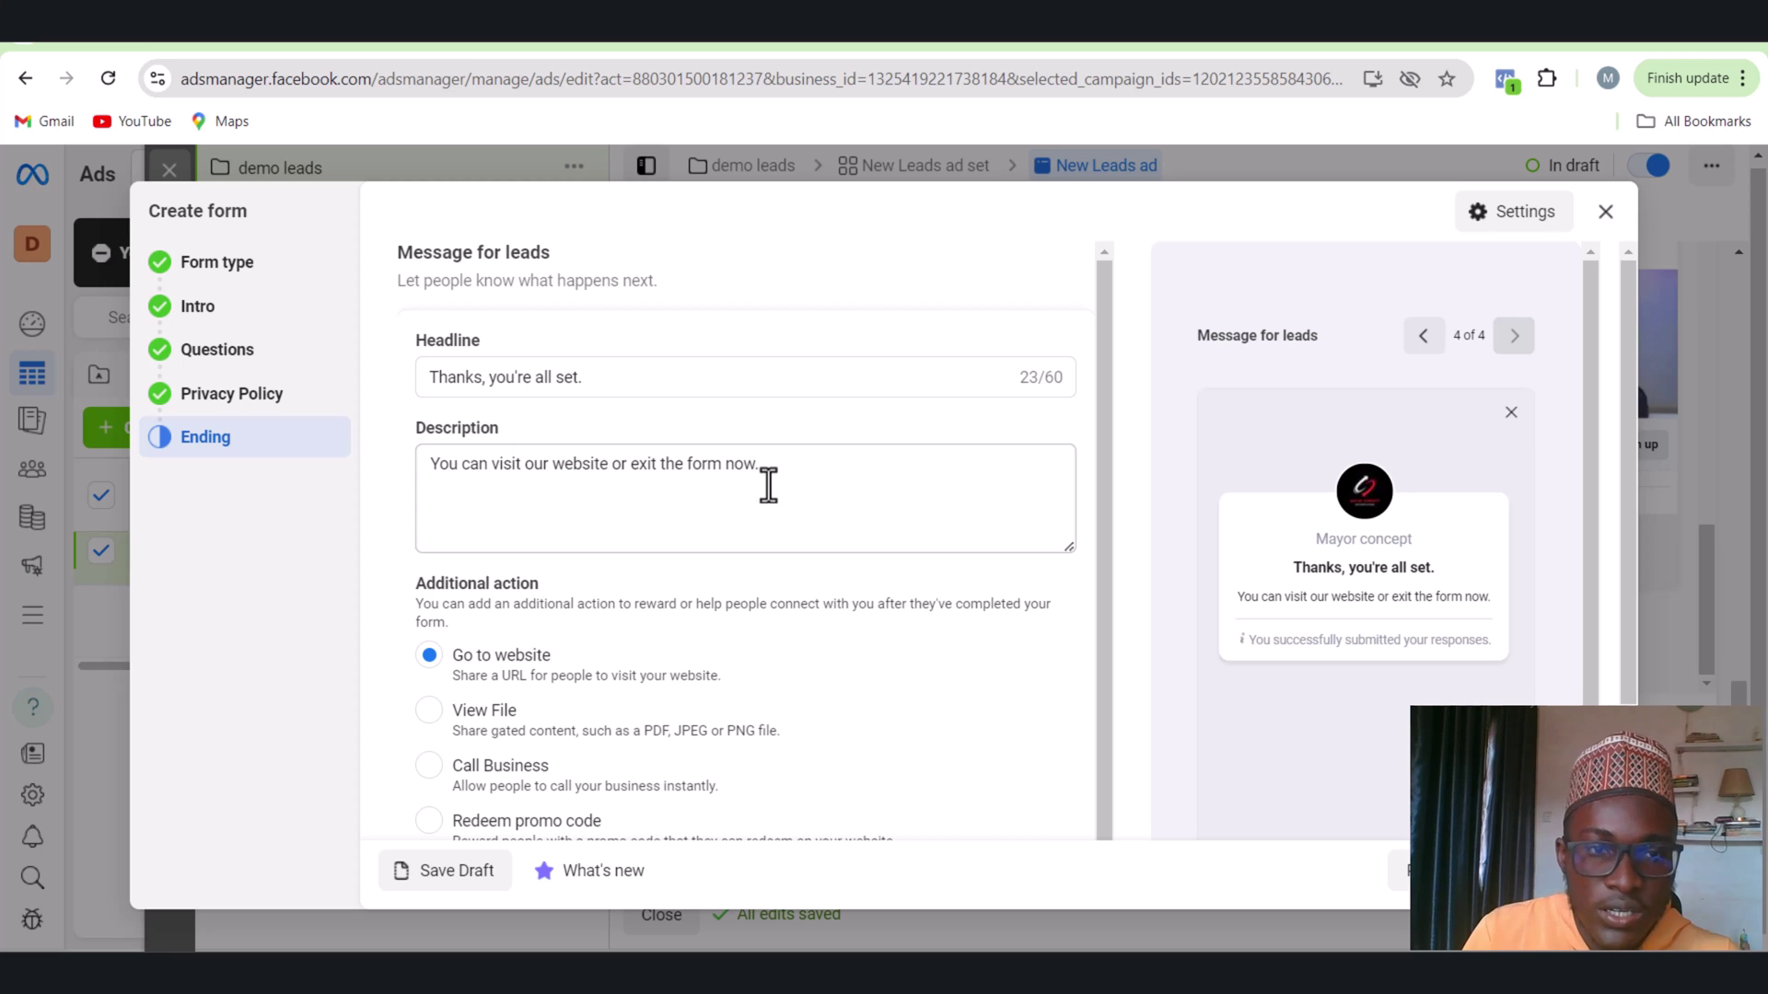
{"action": "scroll", "coordinate": [410, 634], "scroll_direction": "down", "scroll_amount": 1}
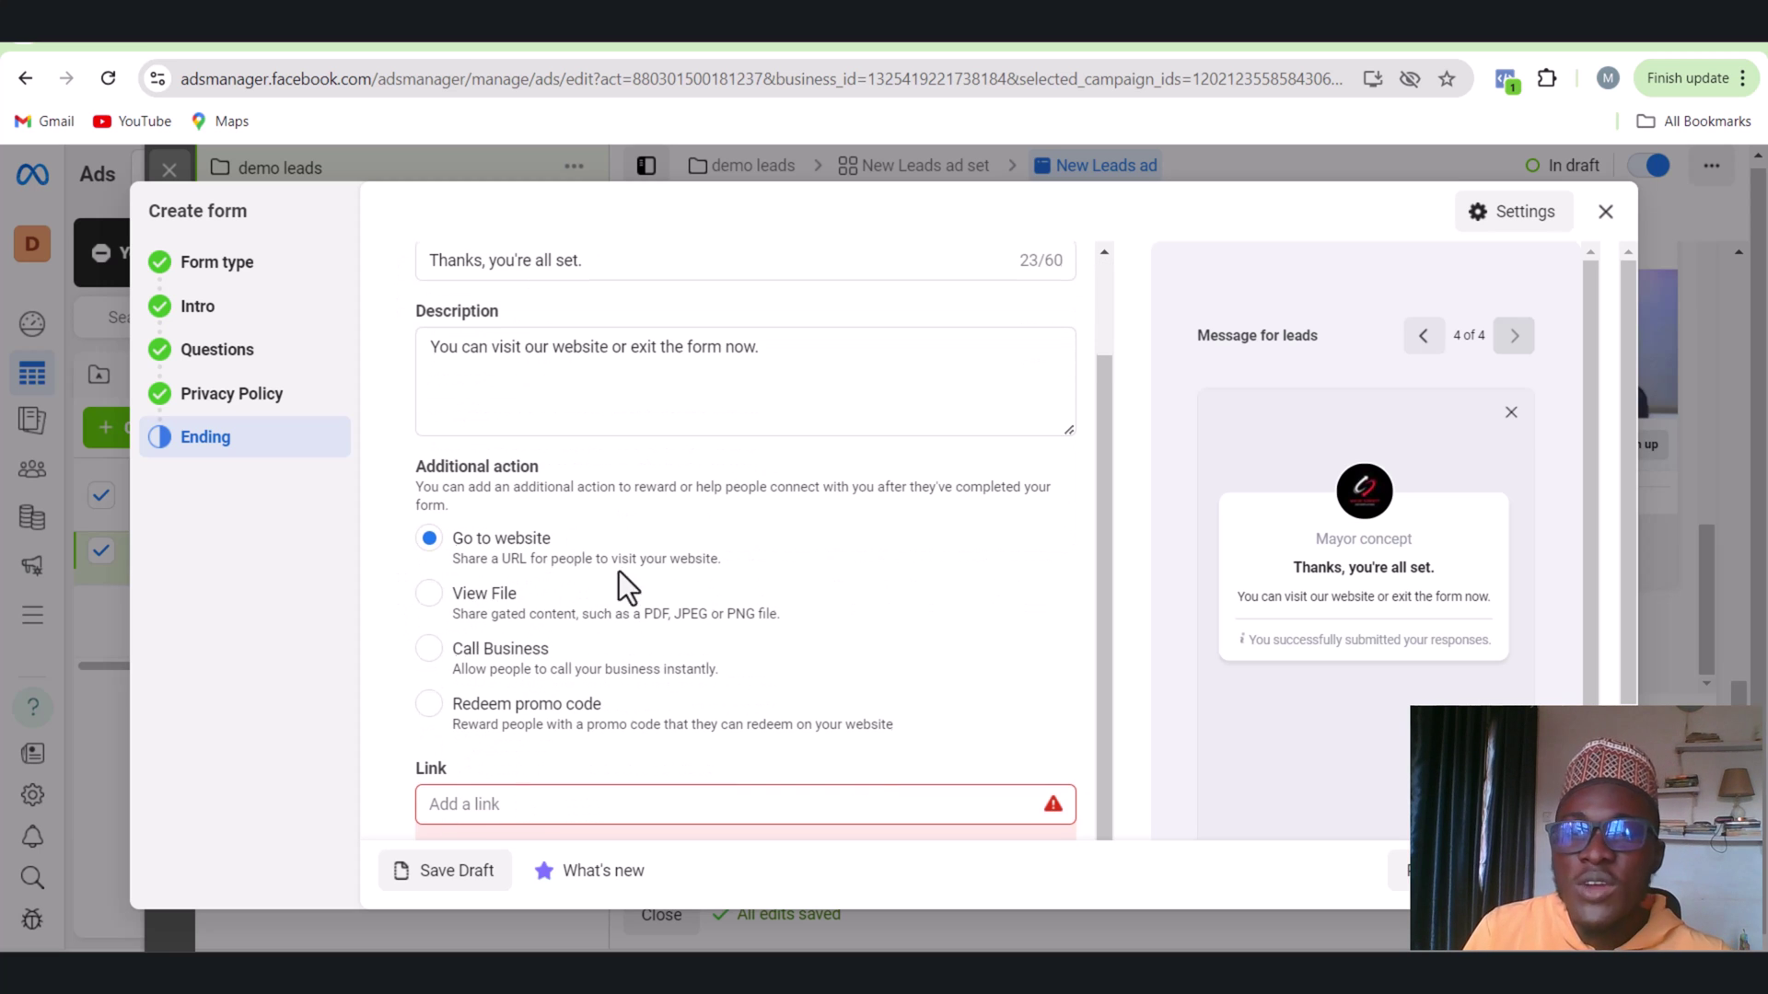
{"action": "scroll", "coordinate": [617, 603], "scroll_direction": "down", "scroll_amount": 2}
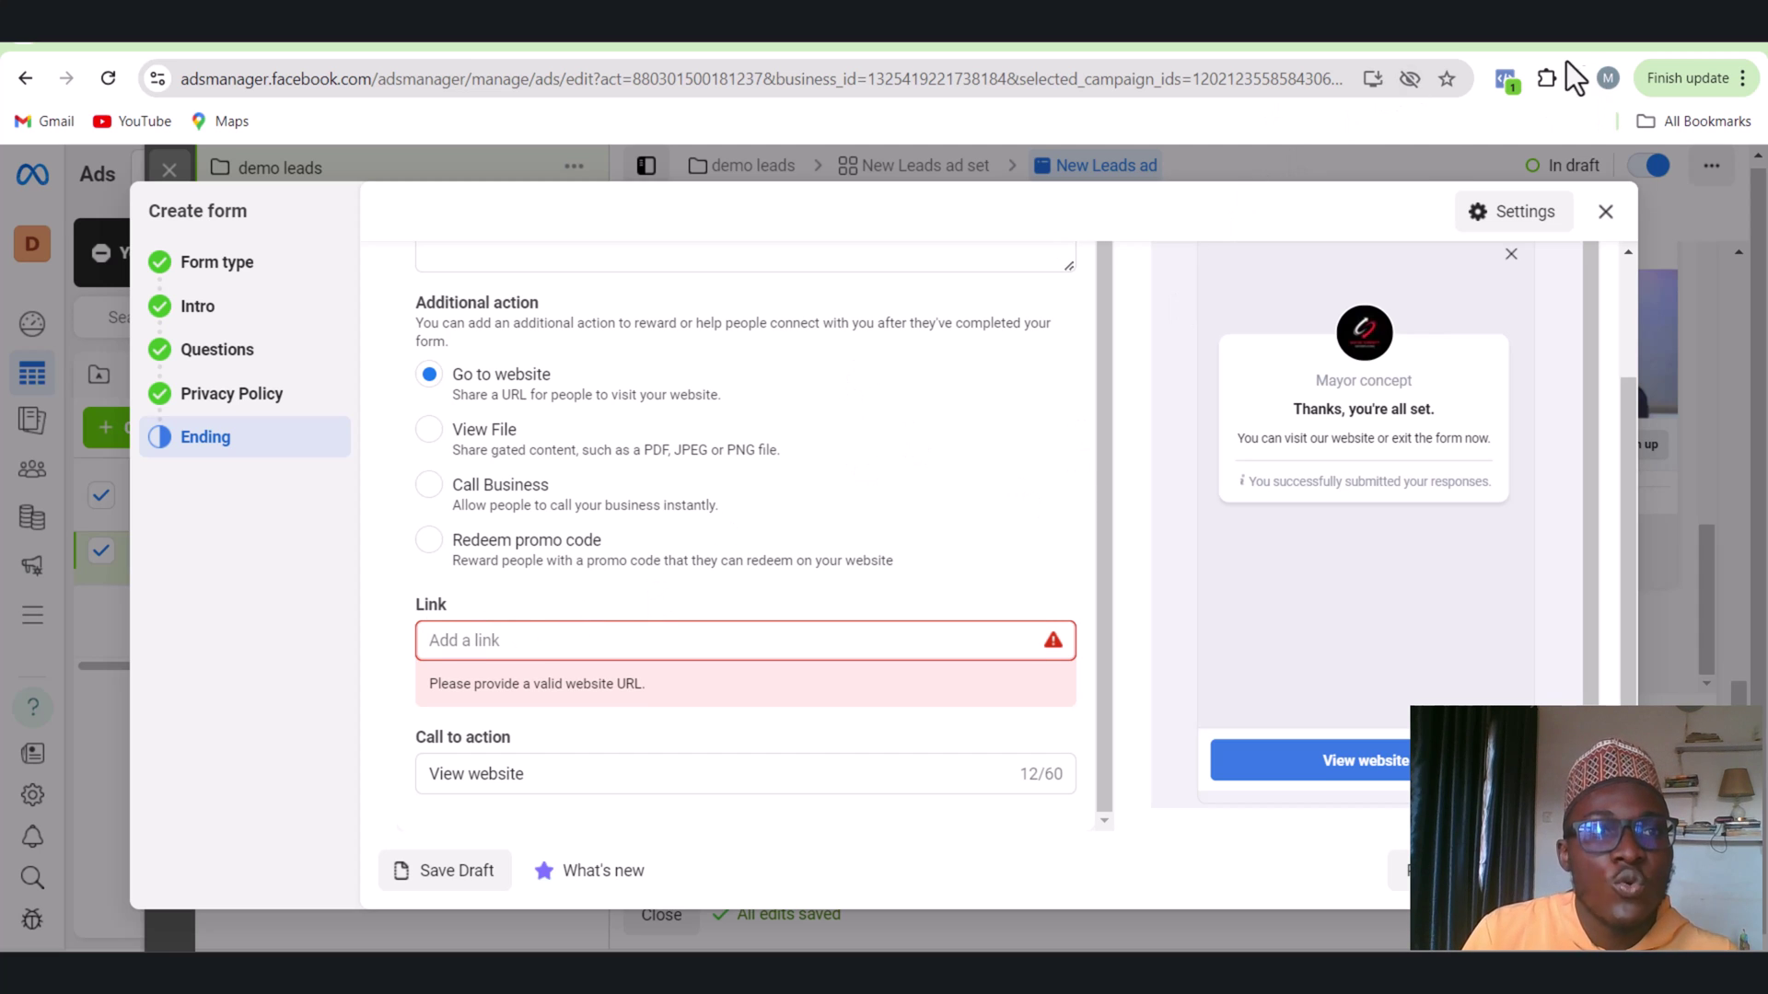
Open the wa.link WhatsApp link generator in a new browser tab
{"action": "left_click", "coordinate": [1458, 42]}
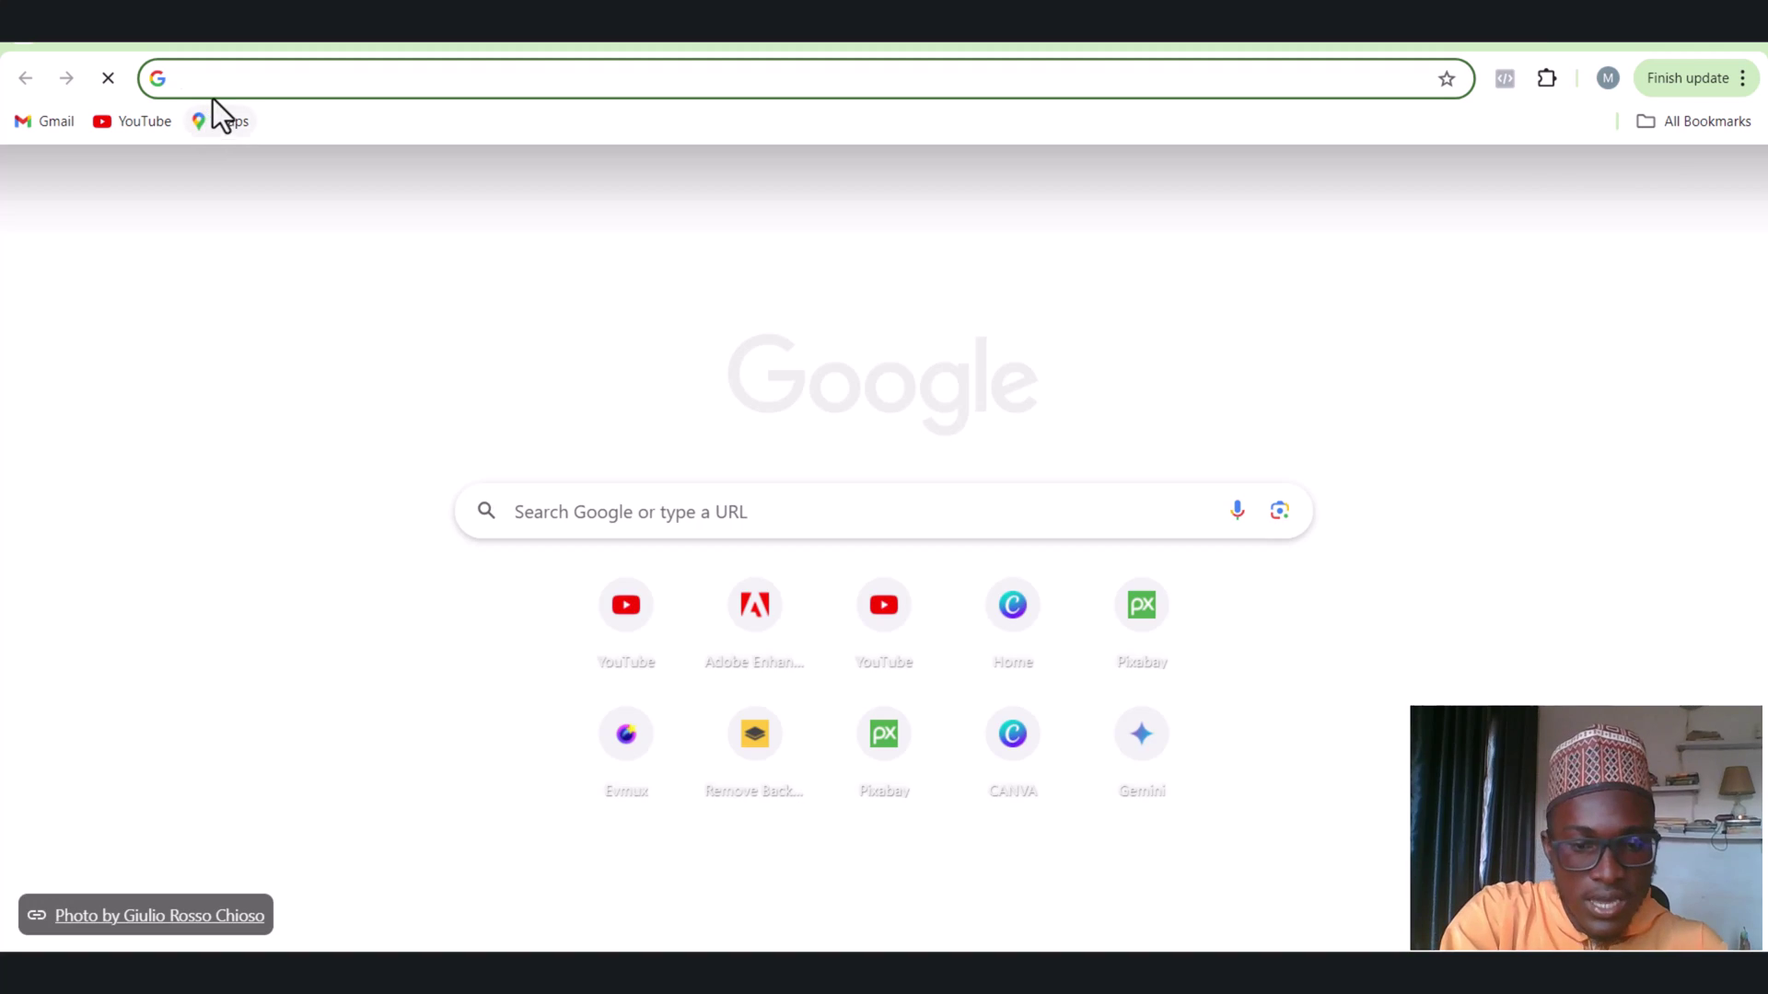
{"action": "type", "text": "wa.link"}
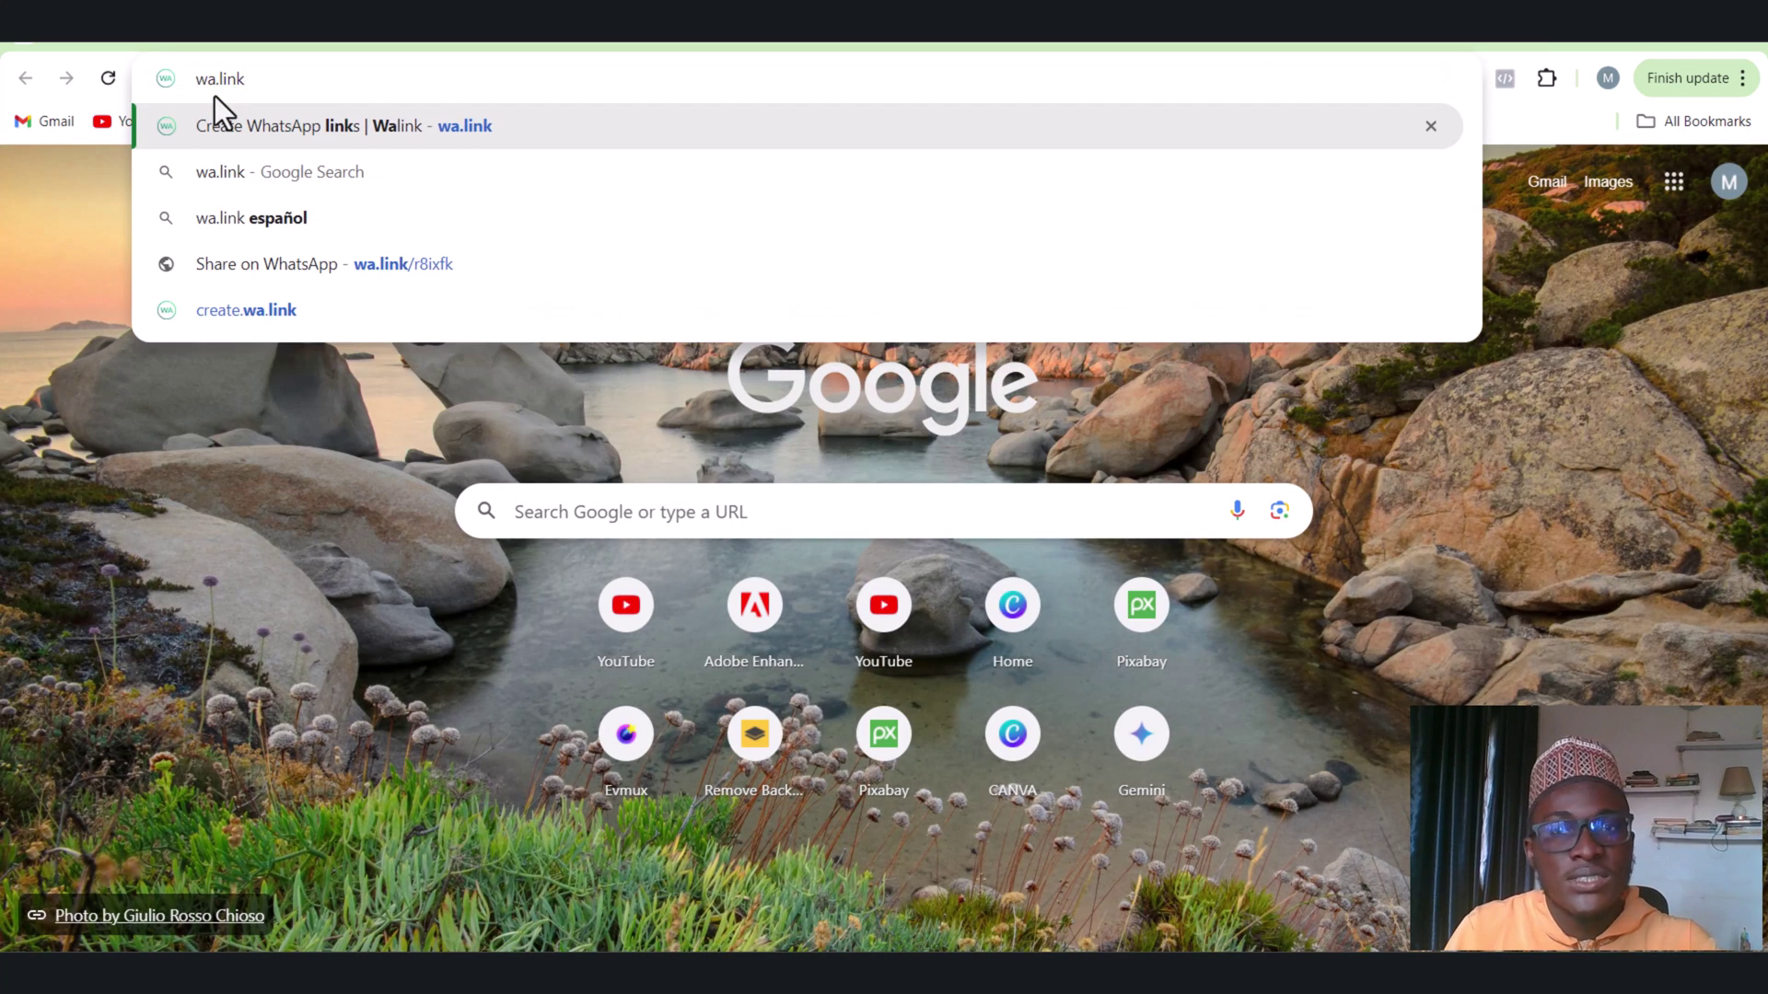
{"action": "key", "text": "Return"}
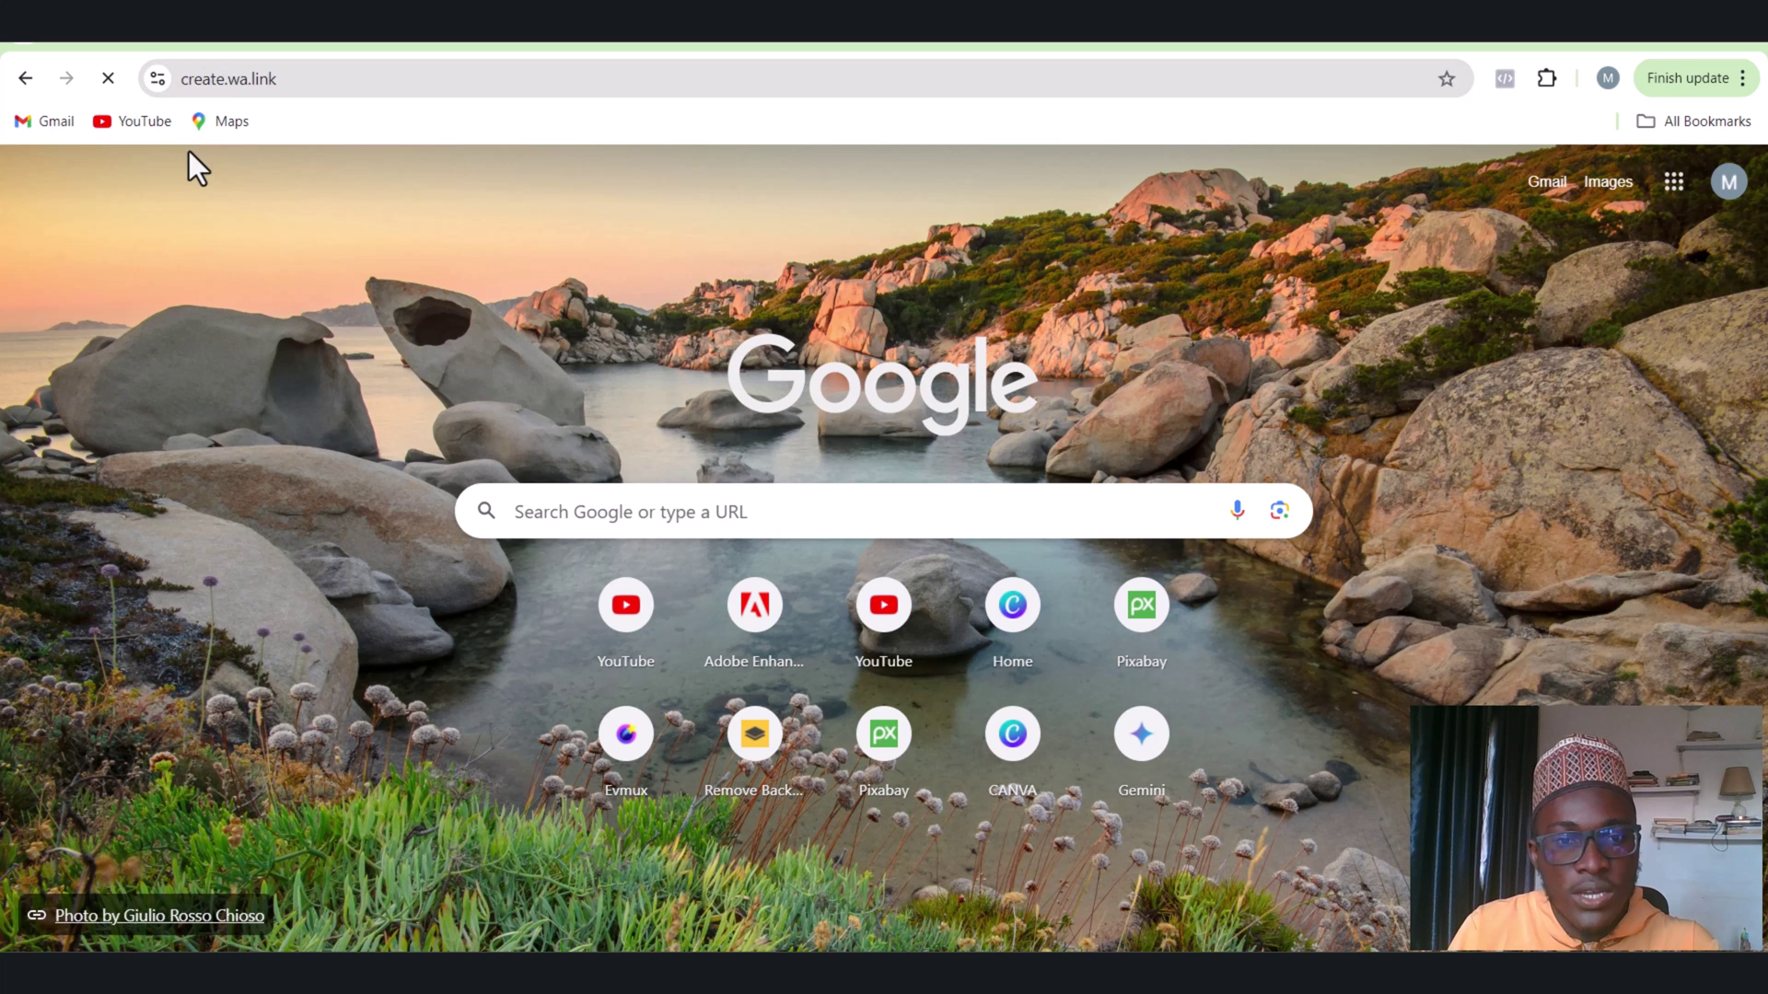
Fill in the WhatsApp phone number in the free link form using the browser's saved suggestion
{"action": "scroll", "coordinate": [639, 757], "scroll_direction": "down", "scroll_amount": 4}
{"action": "scroll", "coordinate": [639, 757], "scroll_direction": "down", "scroll_amount": 15}
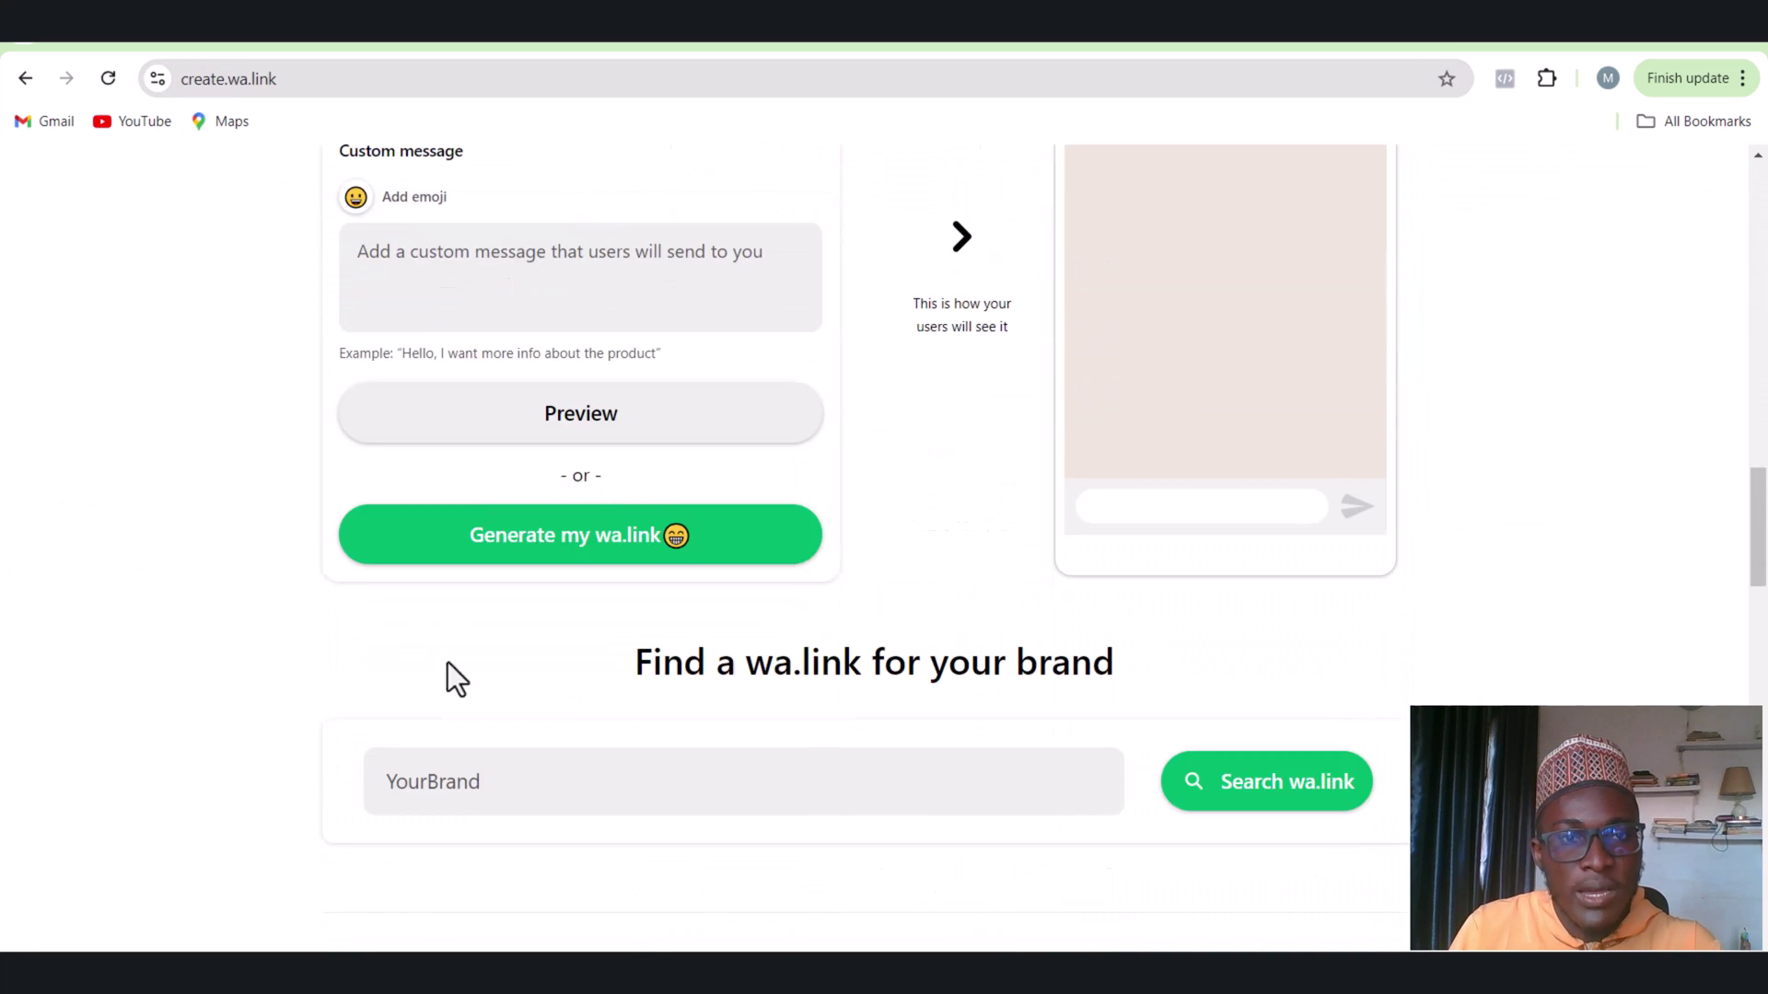
{"action": "scroll", "coordinate": [451, 675], "scroll_direction": "up", "scroll_amount": 4}
{"action": "left_click", "coordinate": [525, 407]}
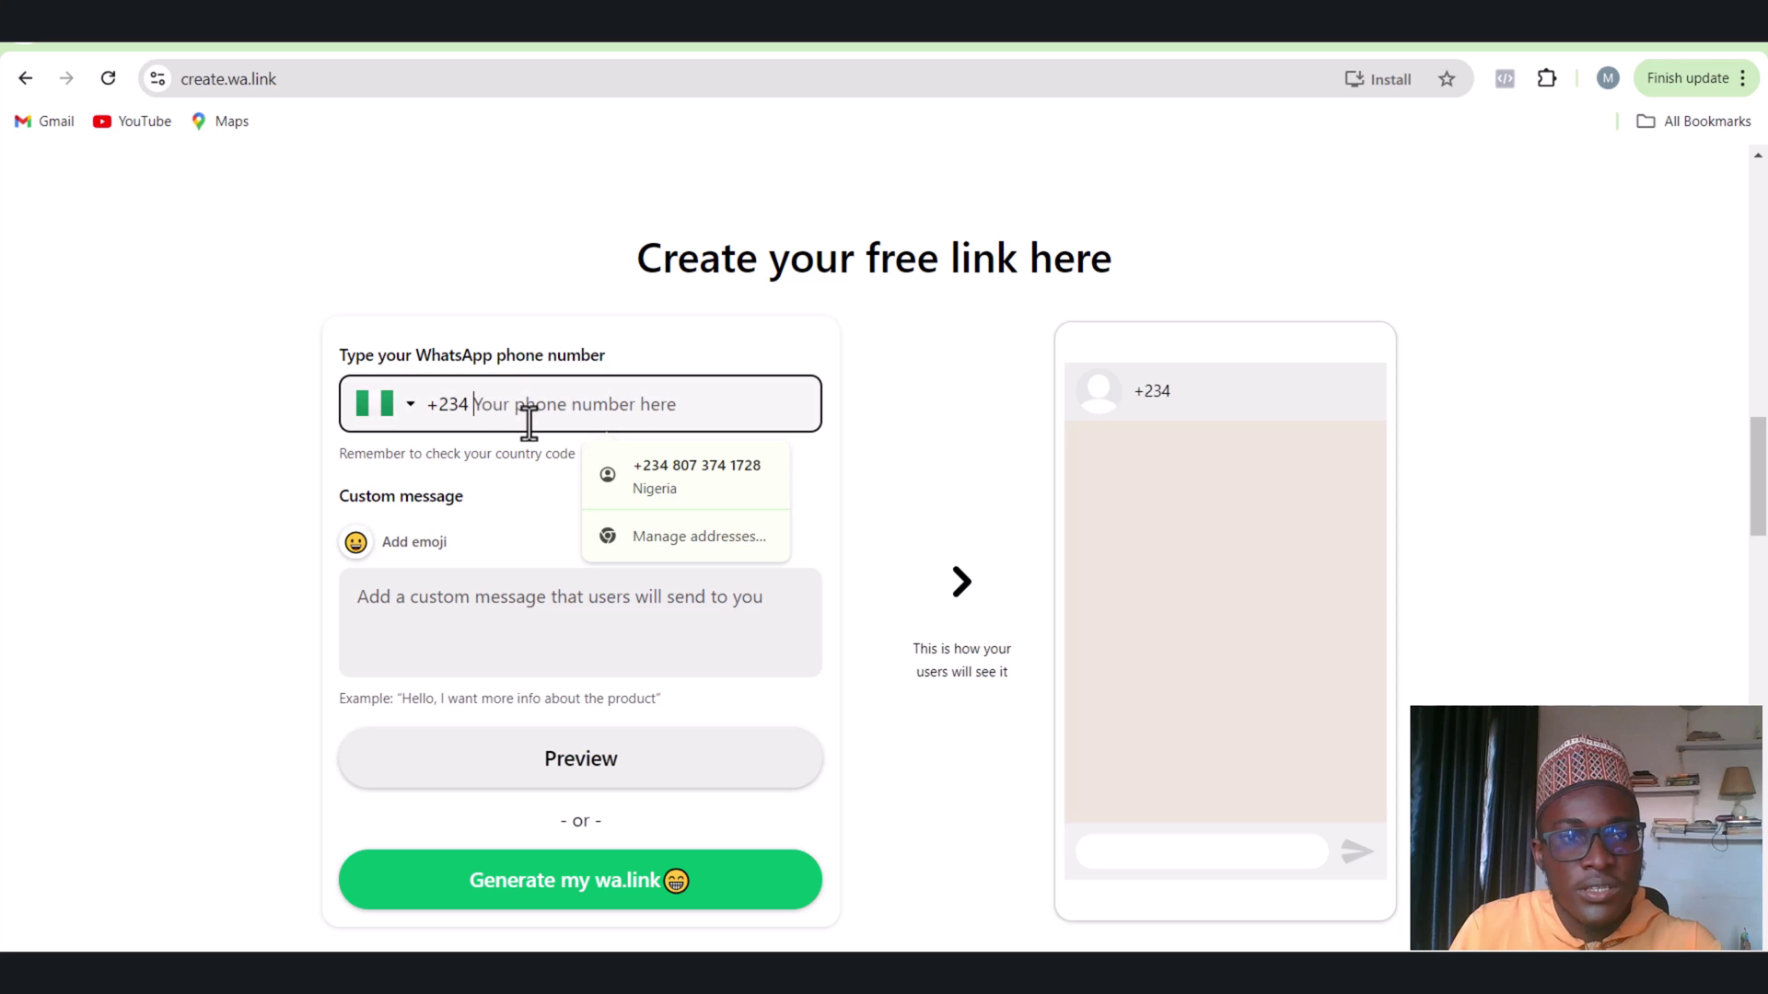
{"action": "left_click", "coordinate": [654, 465]}
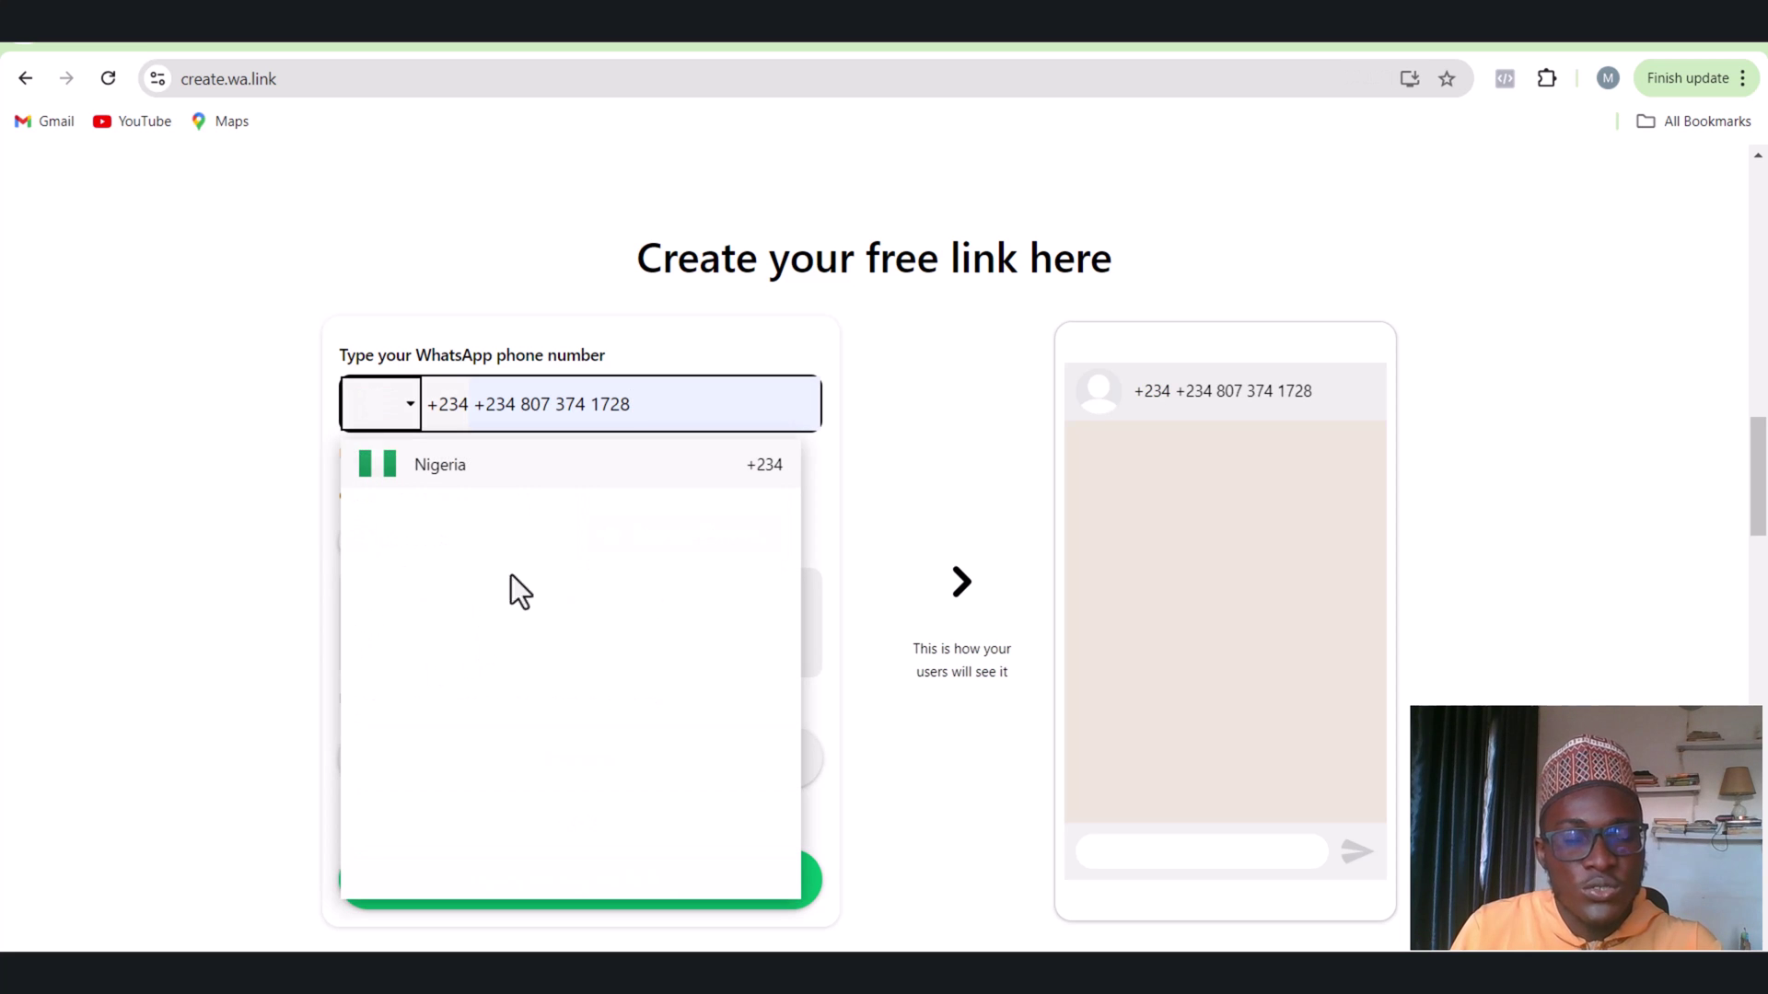
{"action": "left_click", "coordinate": [40, 512]}
Set the WhatsApp link's custom message to "hi, im from facebook, i am interested" and preview it in the sample chat
{"action": "left_click", "coordinate": [451, 610]}
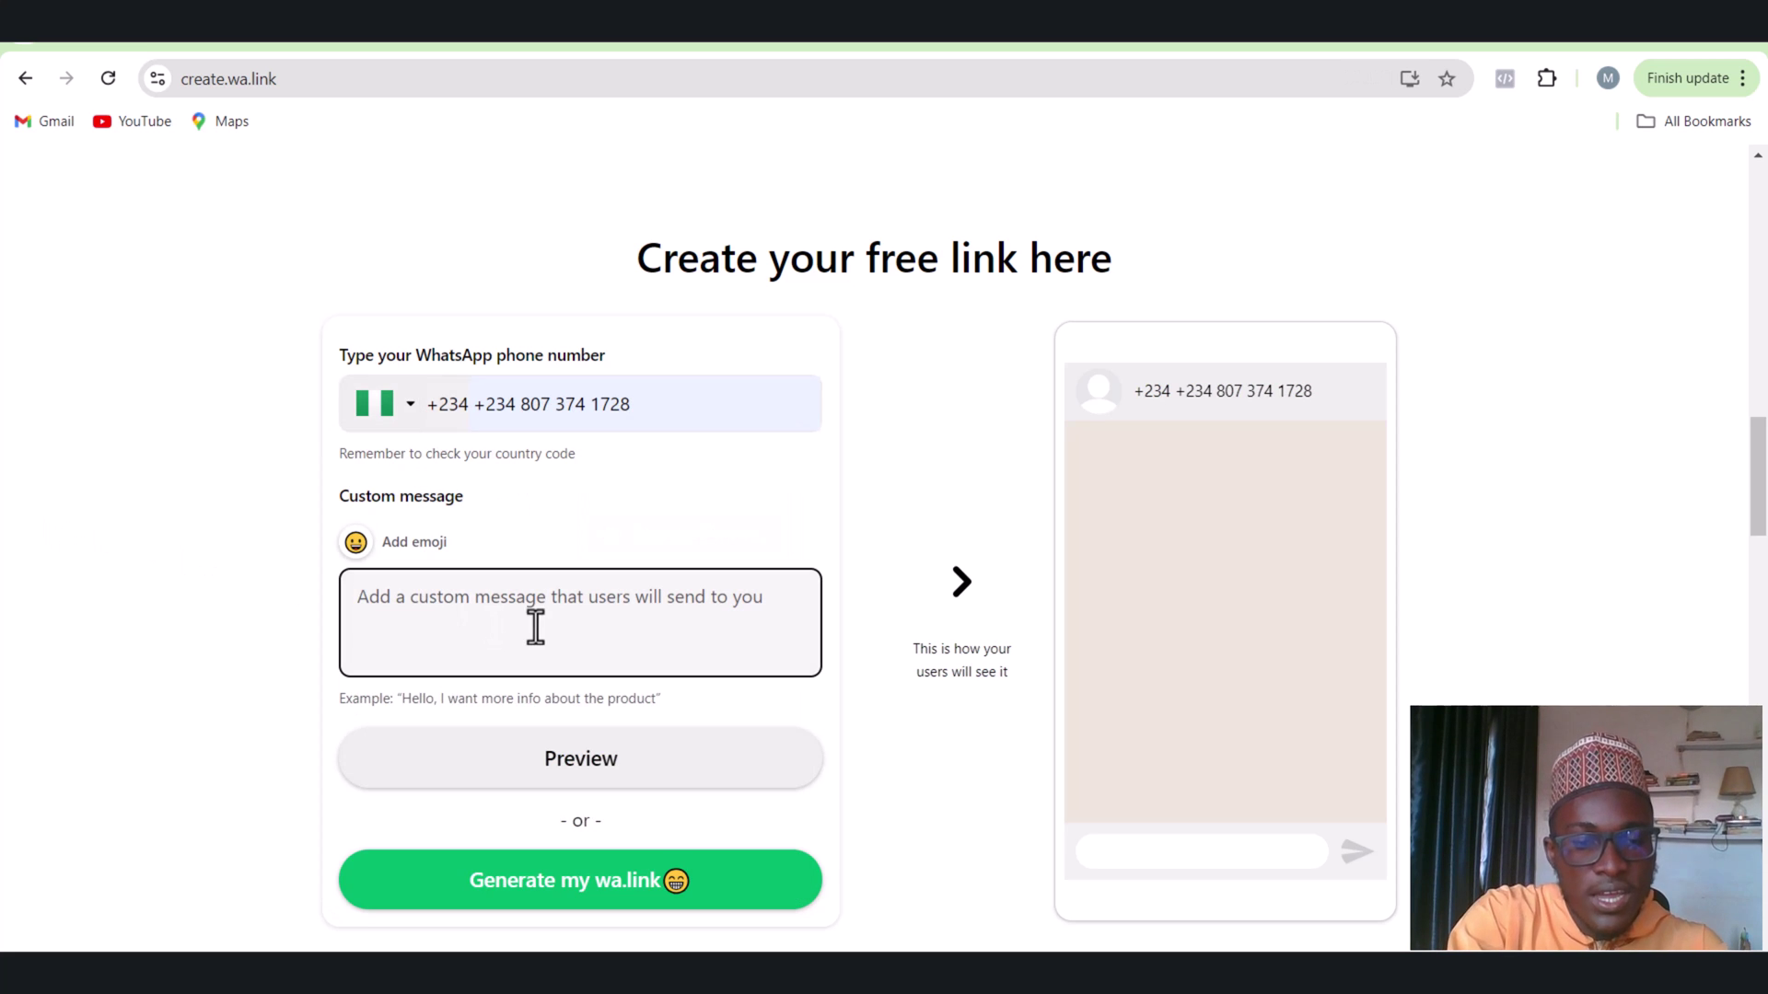
{"action": "type", "text": "h"}
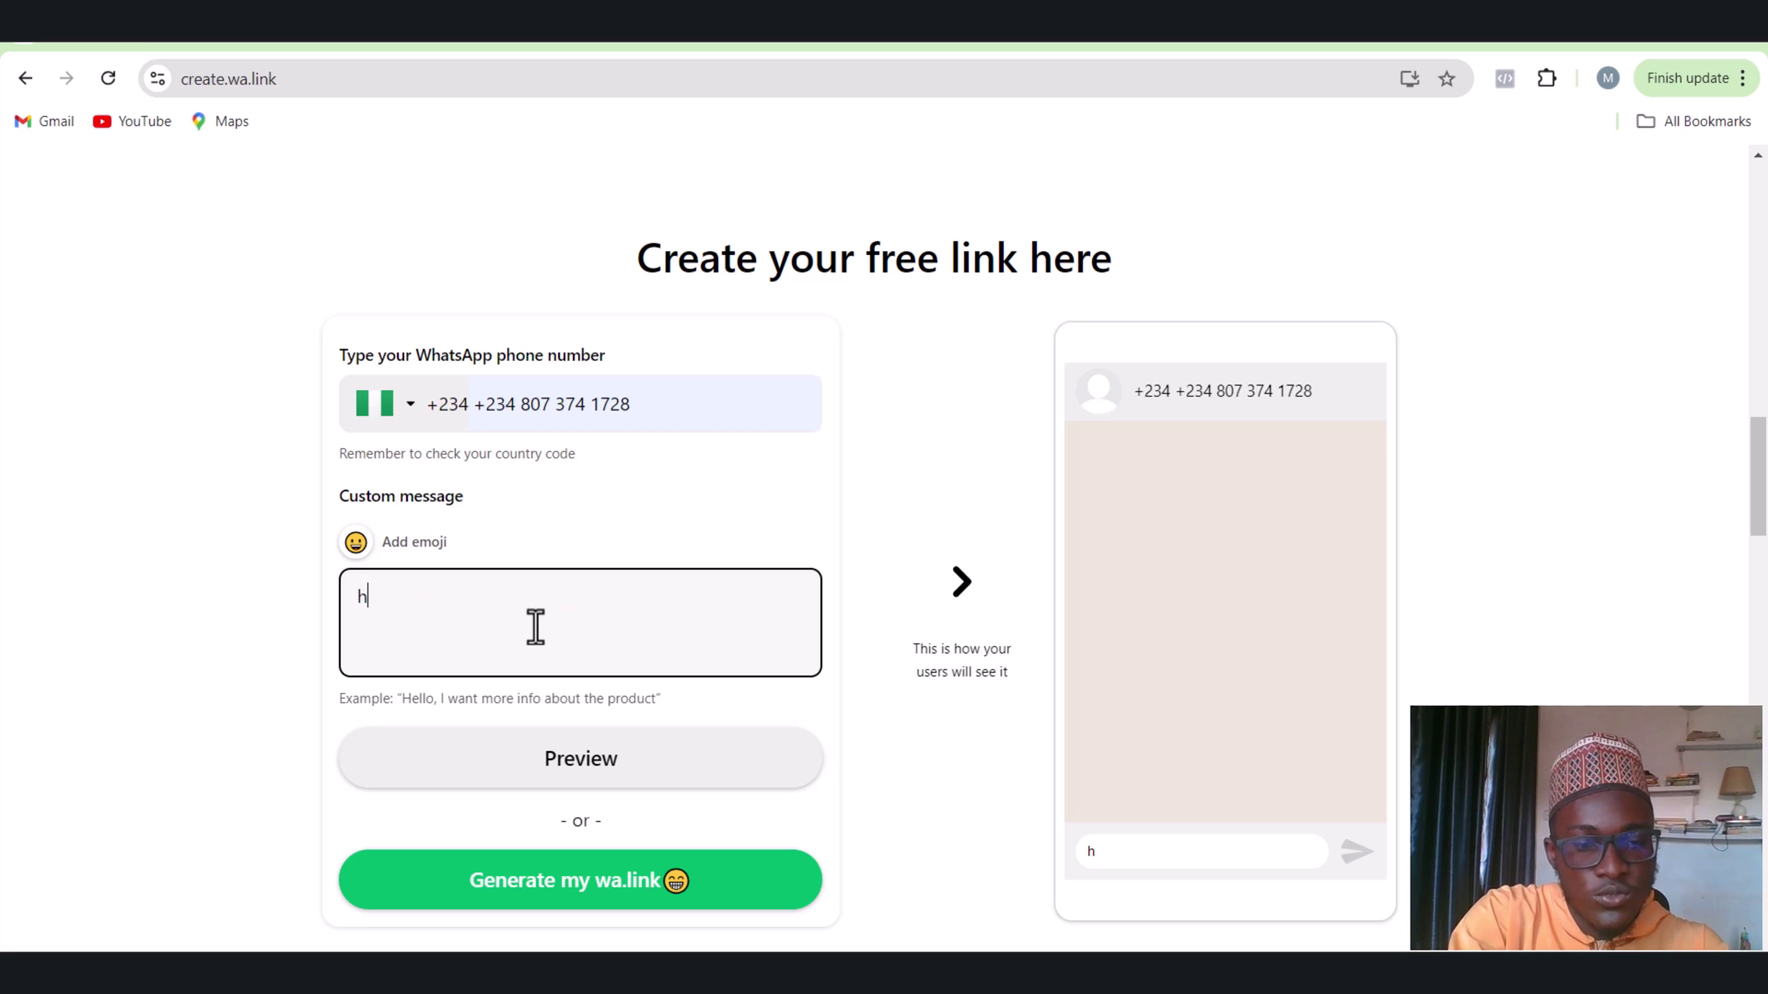
{"action": "type", "text": "i, im from sos"}
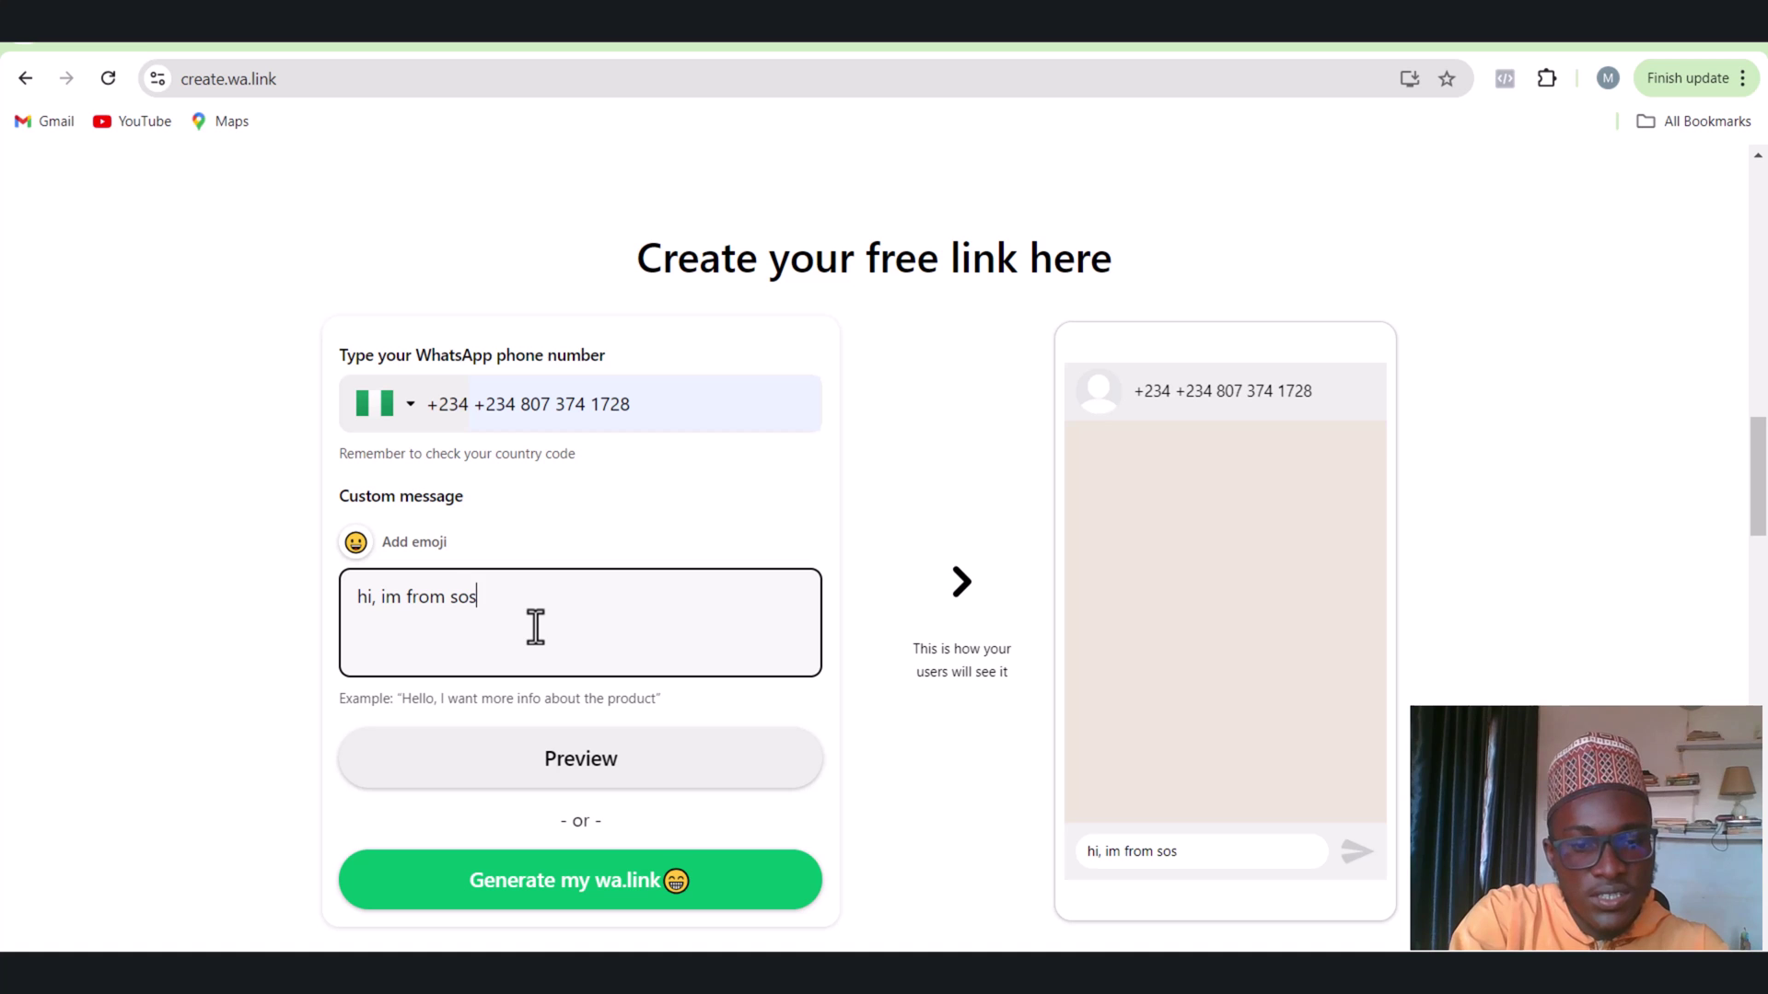
{"action": "key", "text": "BackSpace"}
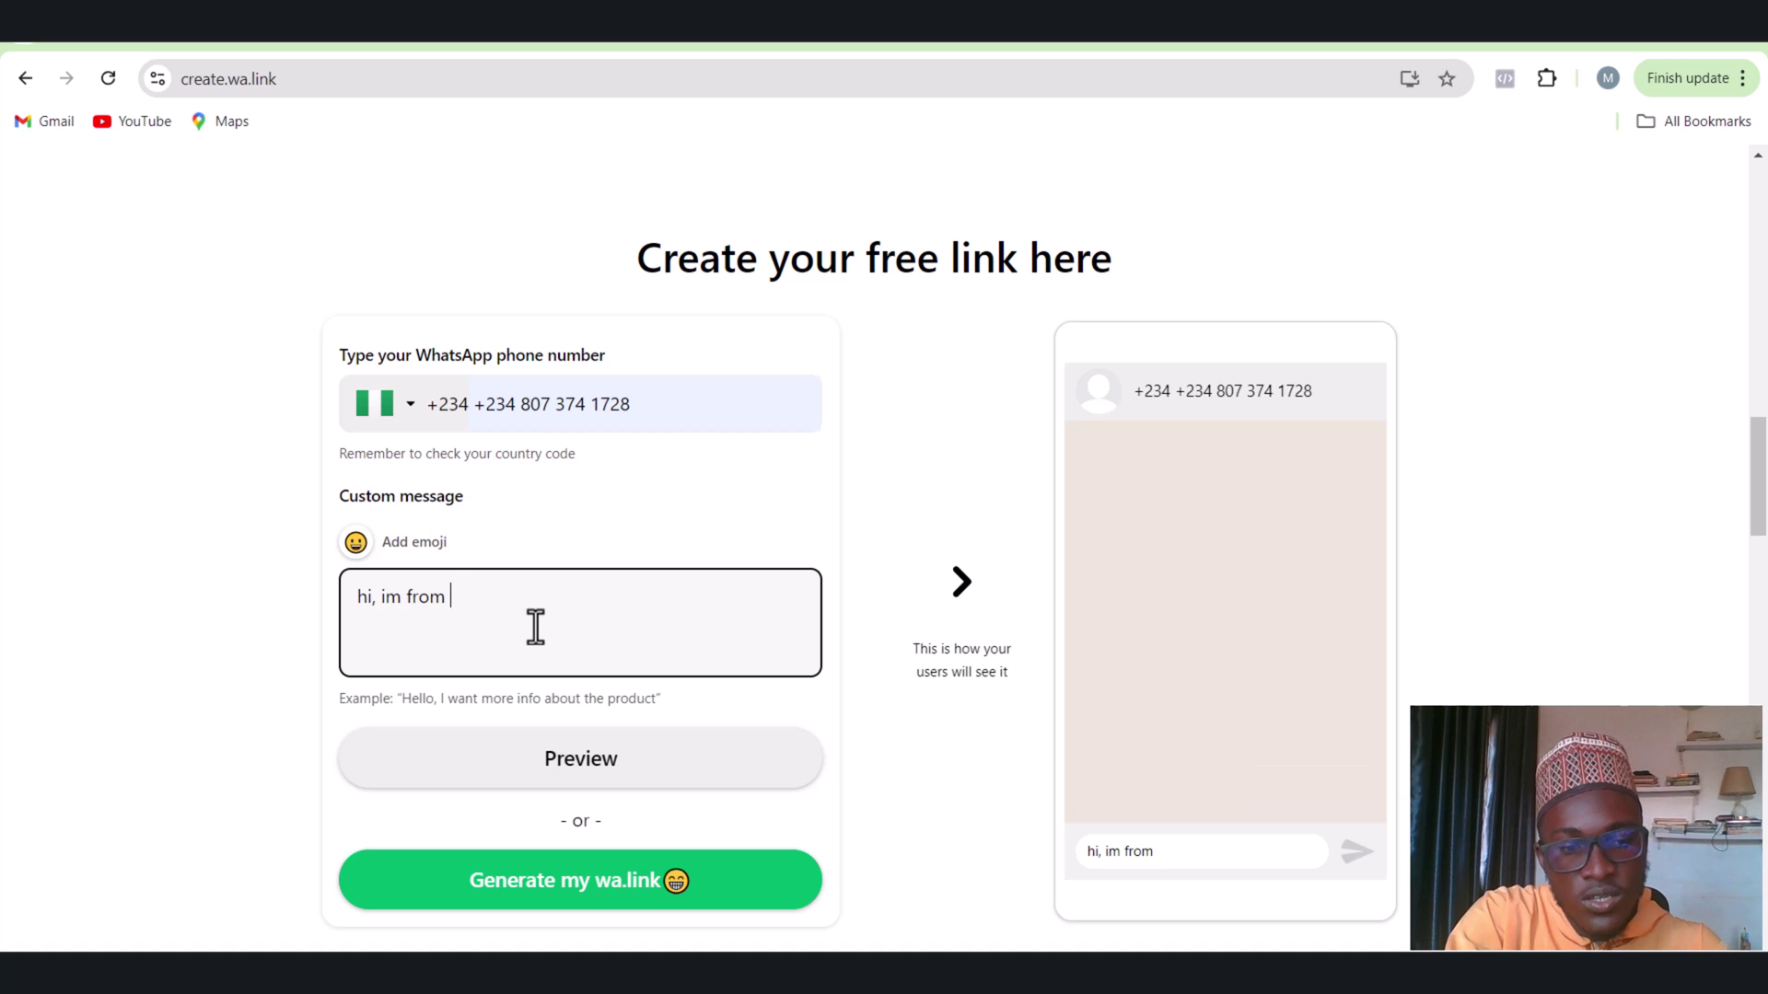
{"action": "type", "text": "facebook,"}
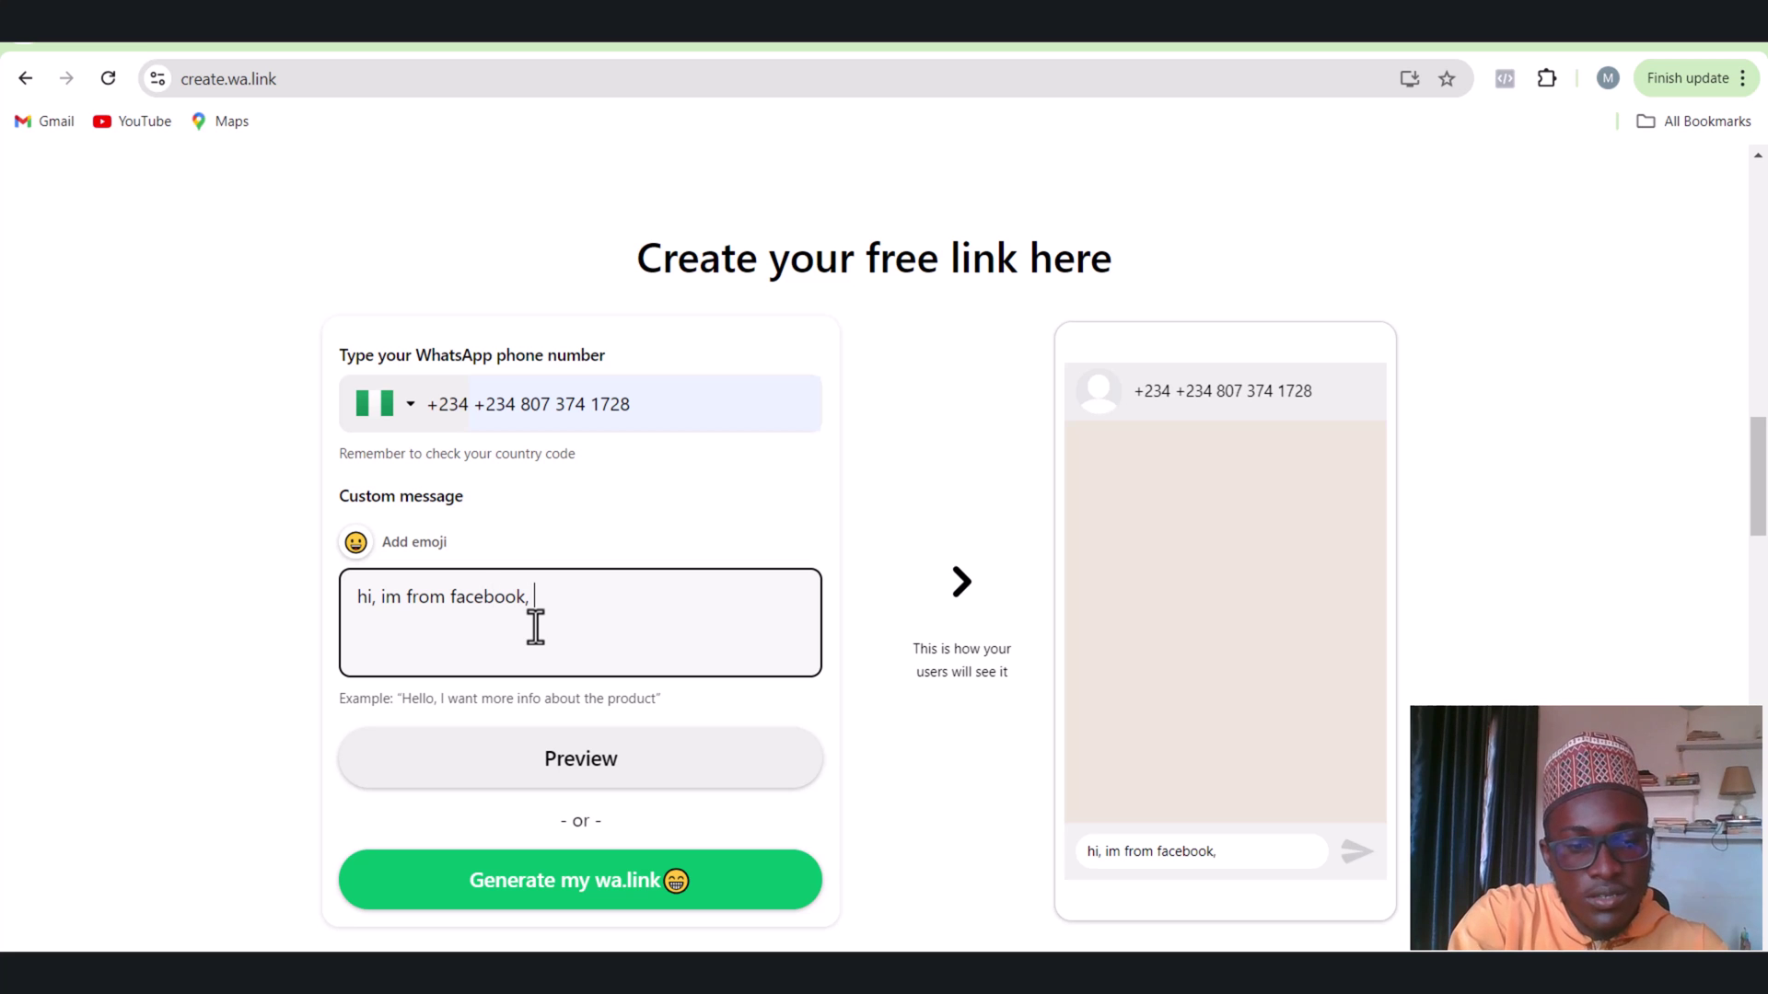
{"action": "type", "text": " i am i"}
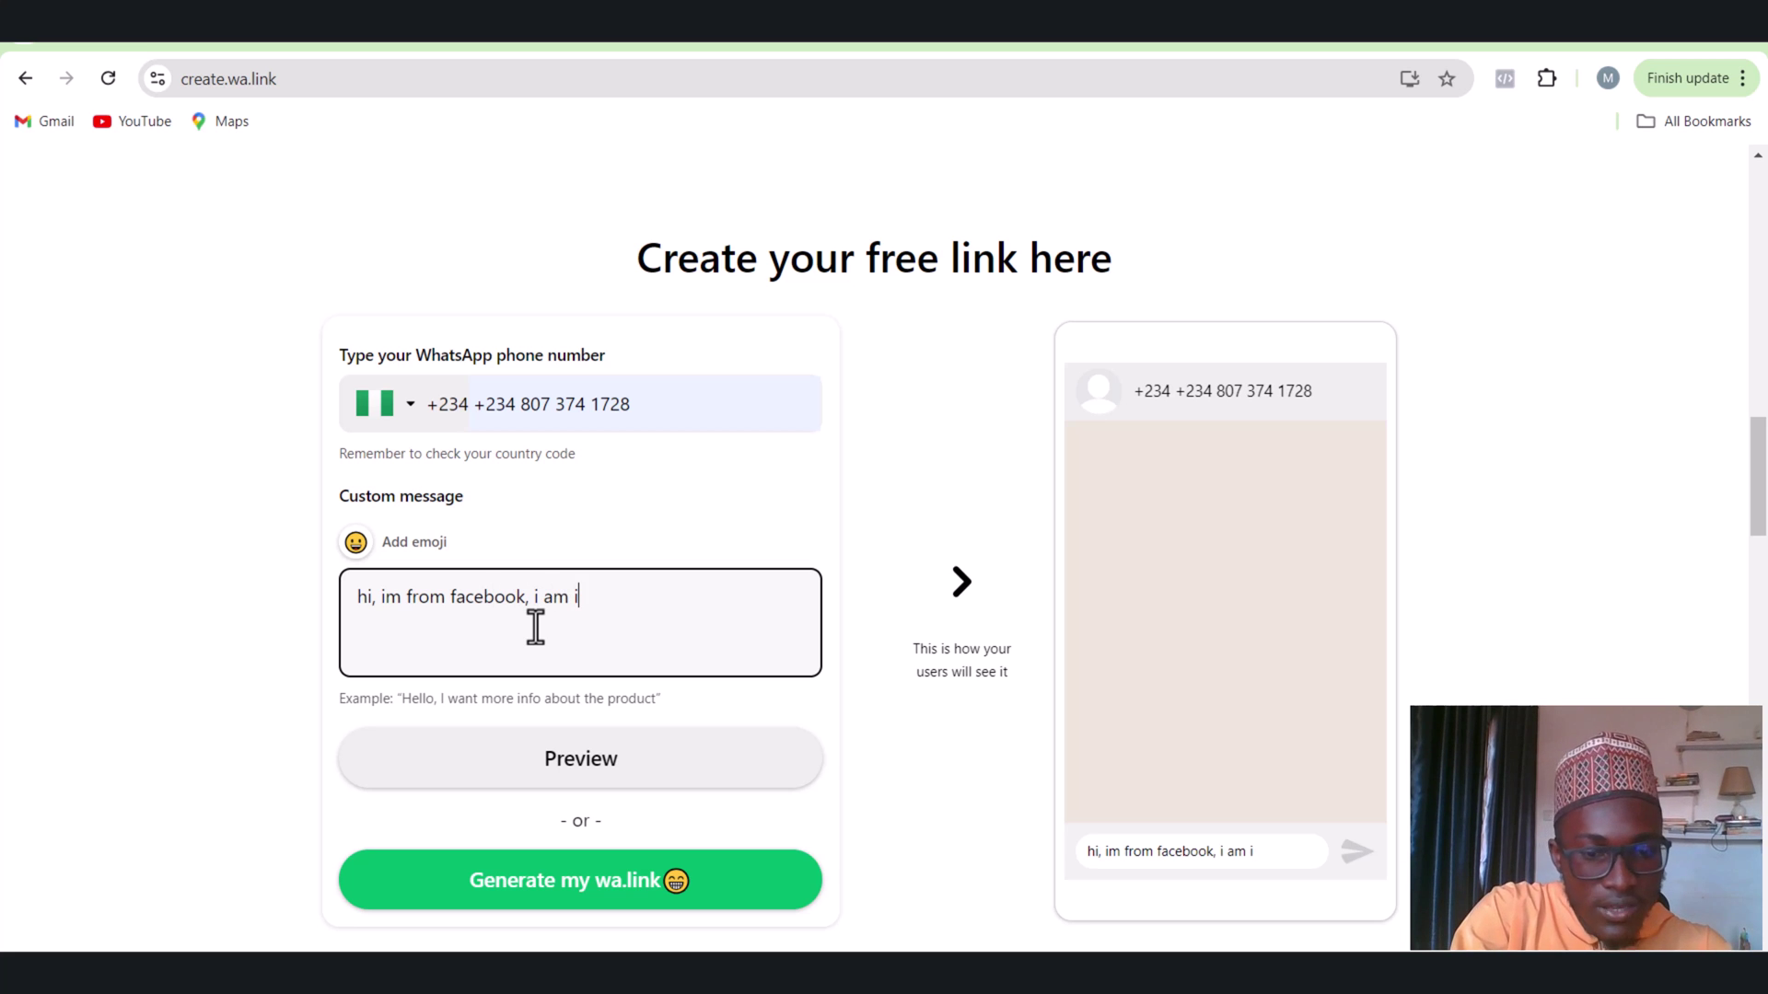
{"action": "type", "text": "t"}
{"action": "key", "text": "BackSpace"}
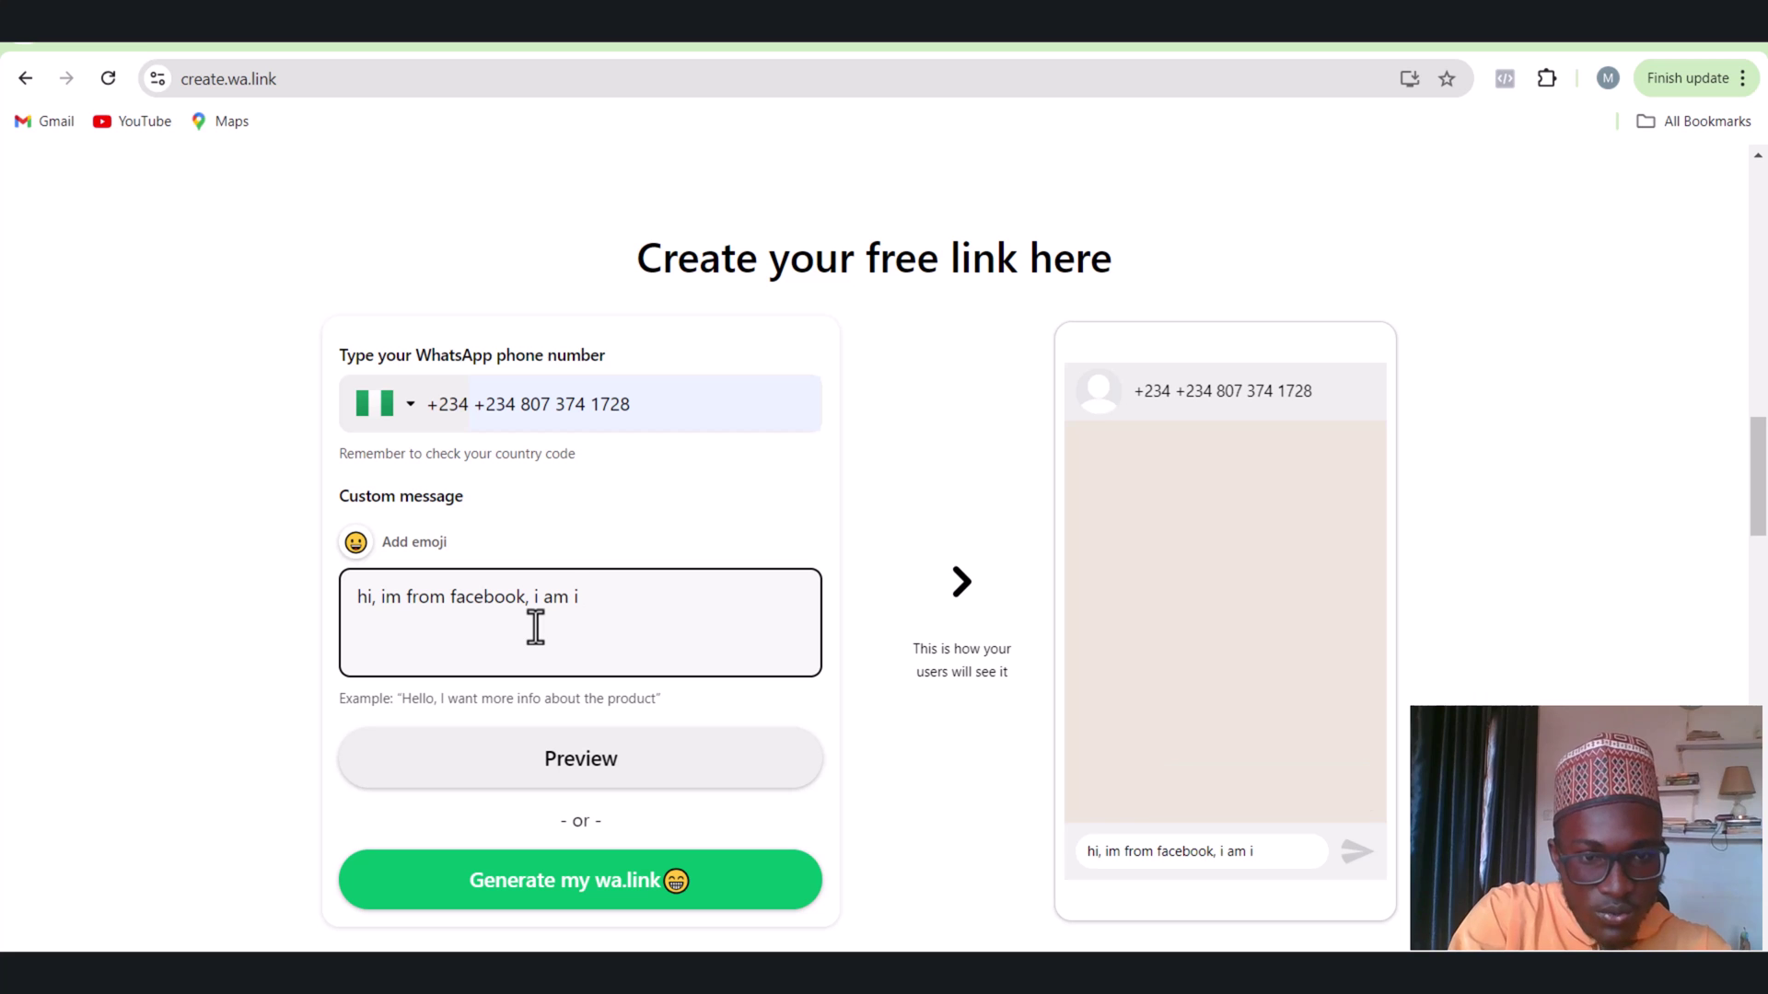
{"action": "type", "text": "nteres"}
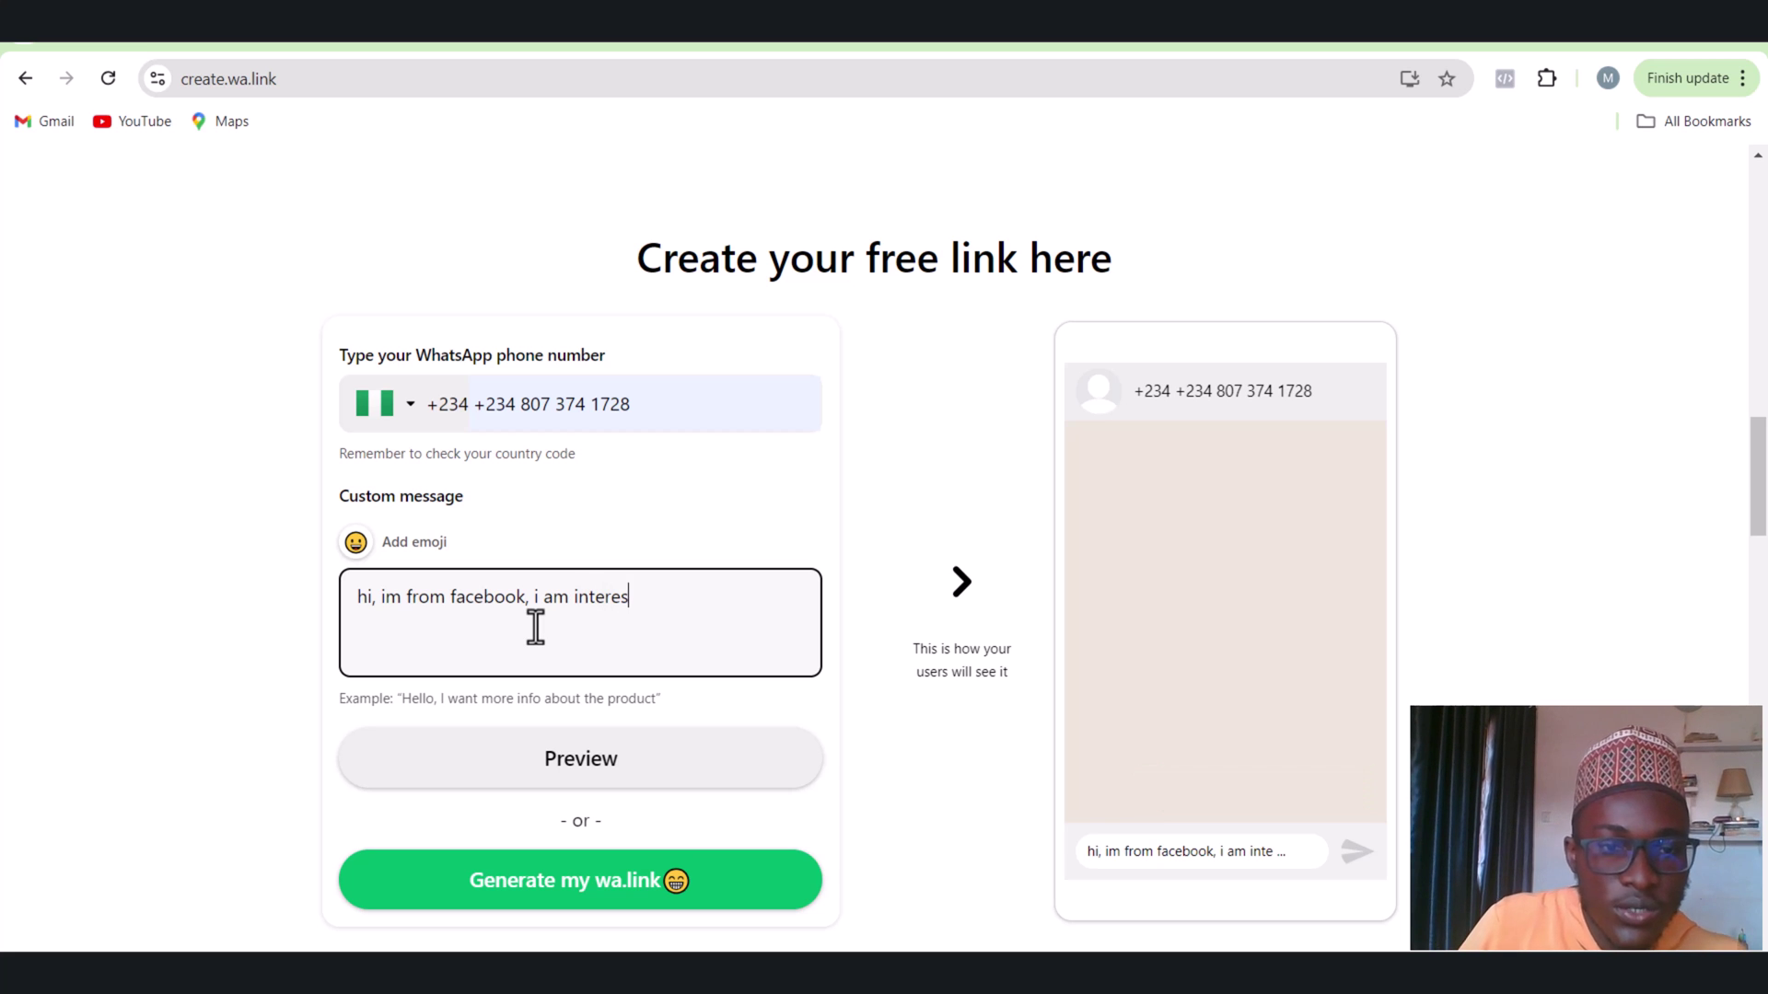
{"action": "left_click", "coordinate": [776, 779]}
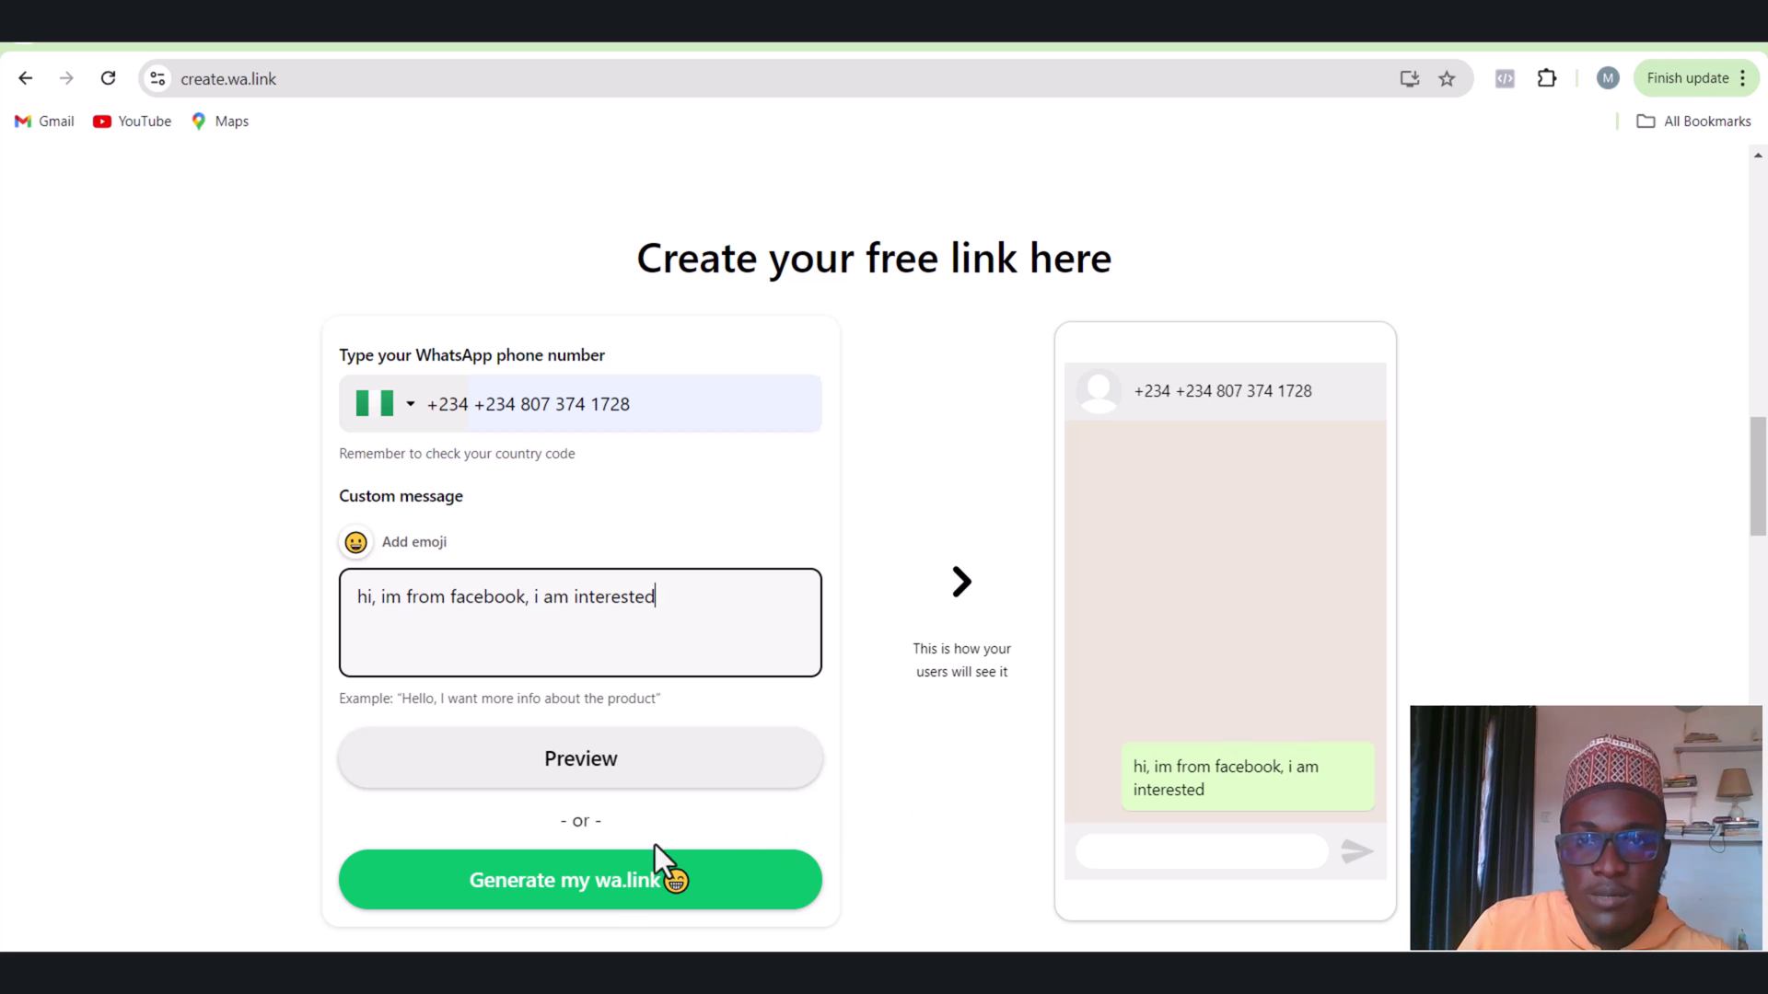
Generate the WhatsApp short link and copy it to the clipboard
{"action": "left_click", "coordinate": [612, 895]}
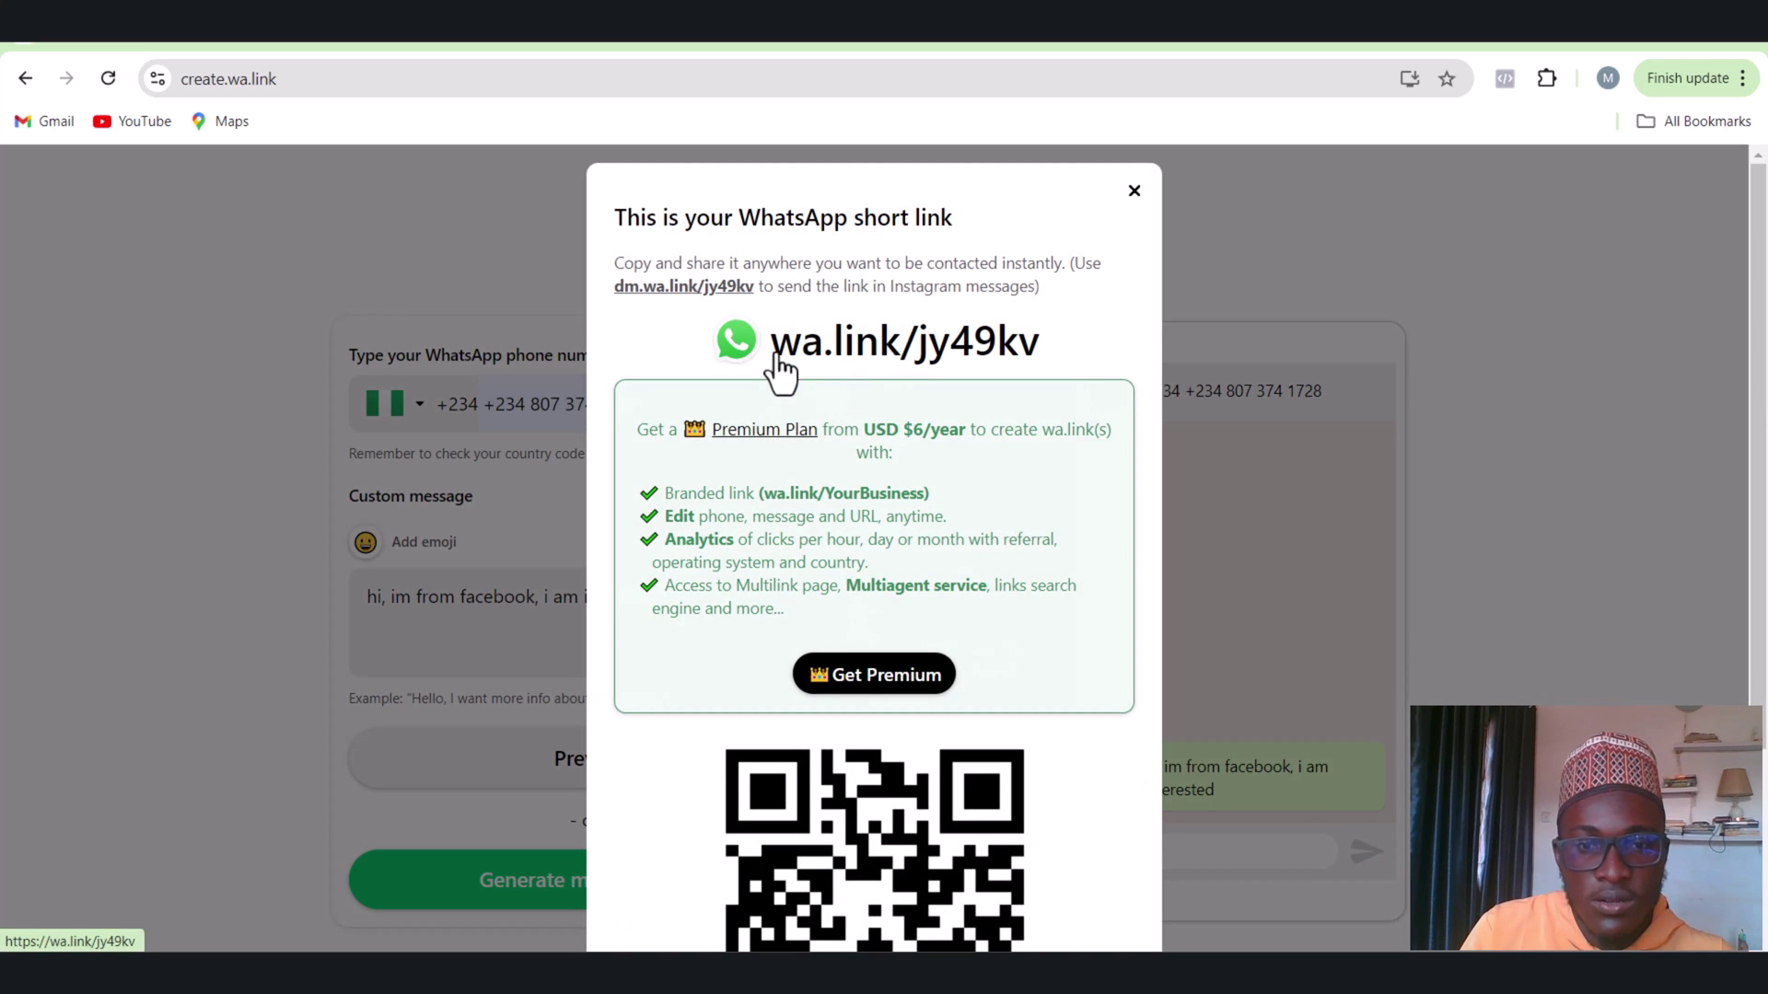
{"action": "scroll", "coordinate": [959, 584], "scroll_direction": "down", "scroll_amount": 3}
{"action": "left_click", "coordinate": [930, 904]}
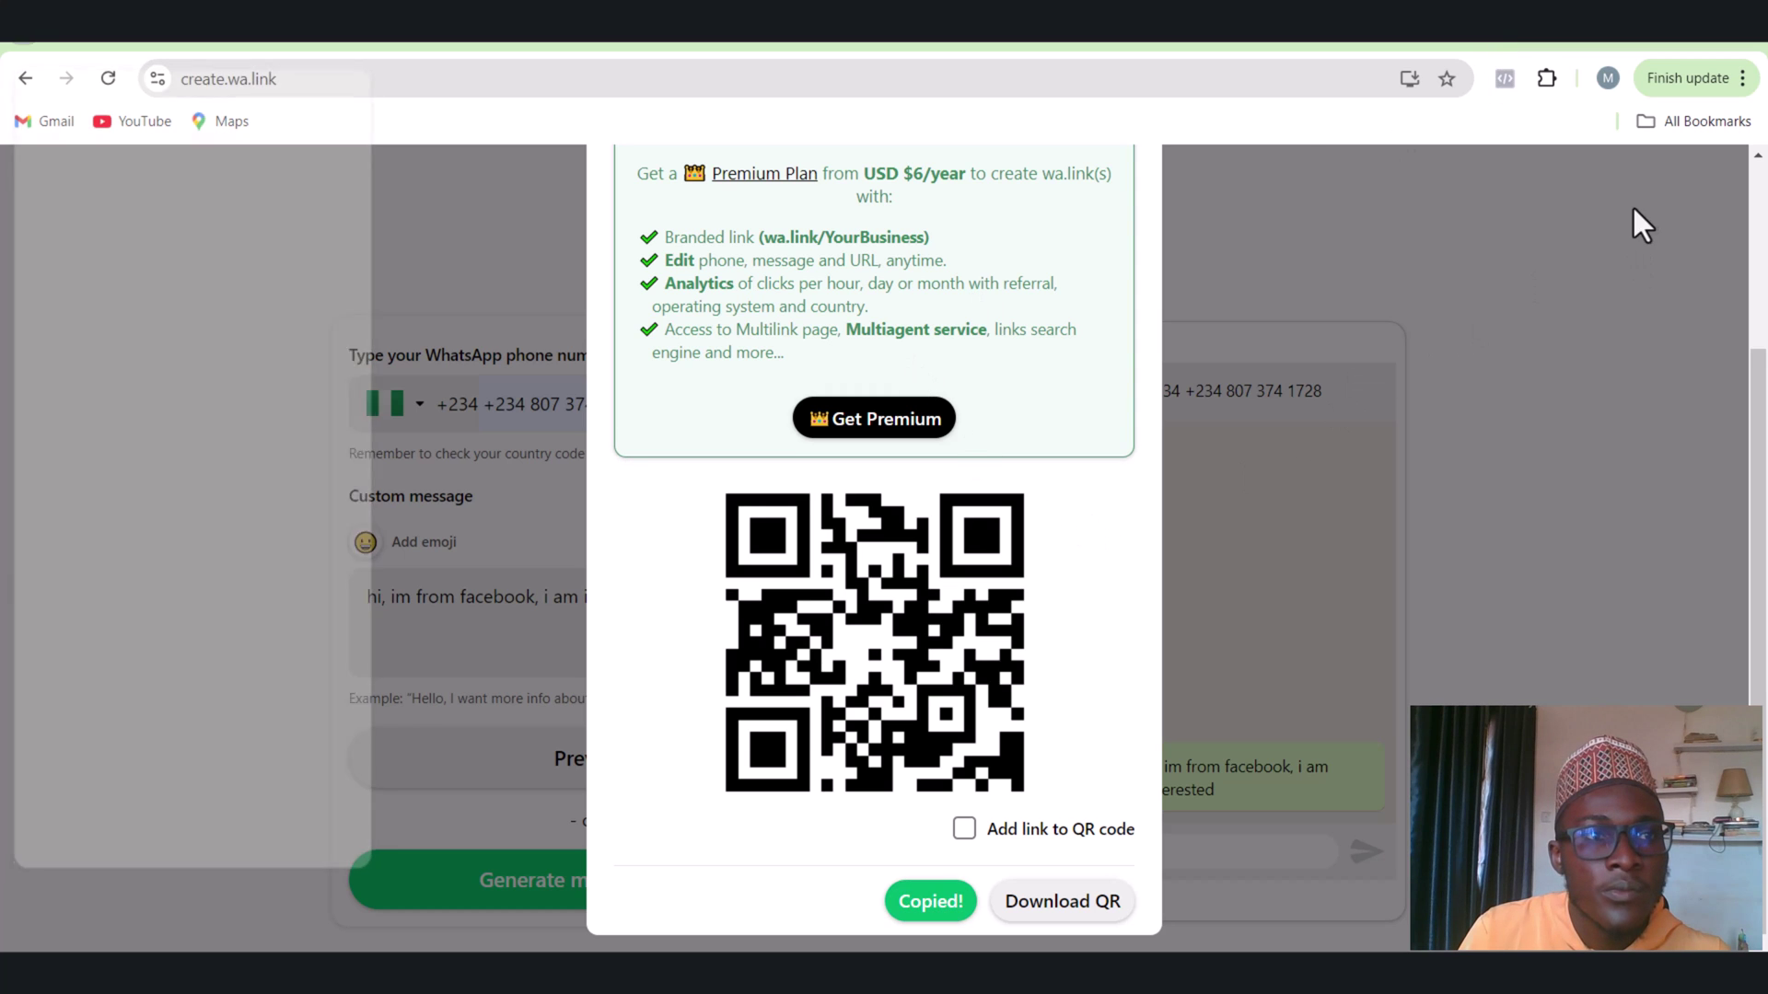
Switch back to the Ads Manager browser tab and paste the copied wa.link short link as the form ending's website link
{"action": "left_click", "coordinate": [23, 46]}
{"action": "left_click", "coordinate": [141, 256]}
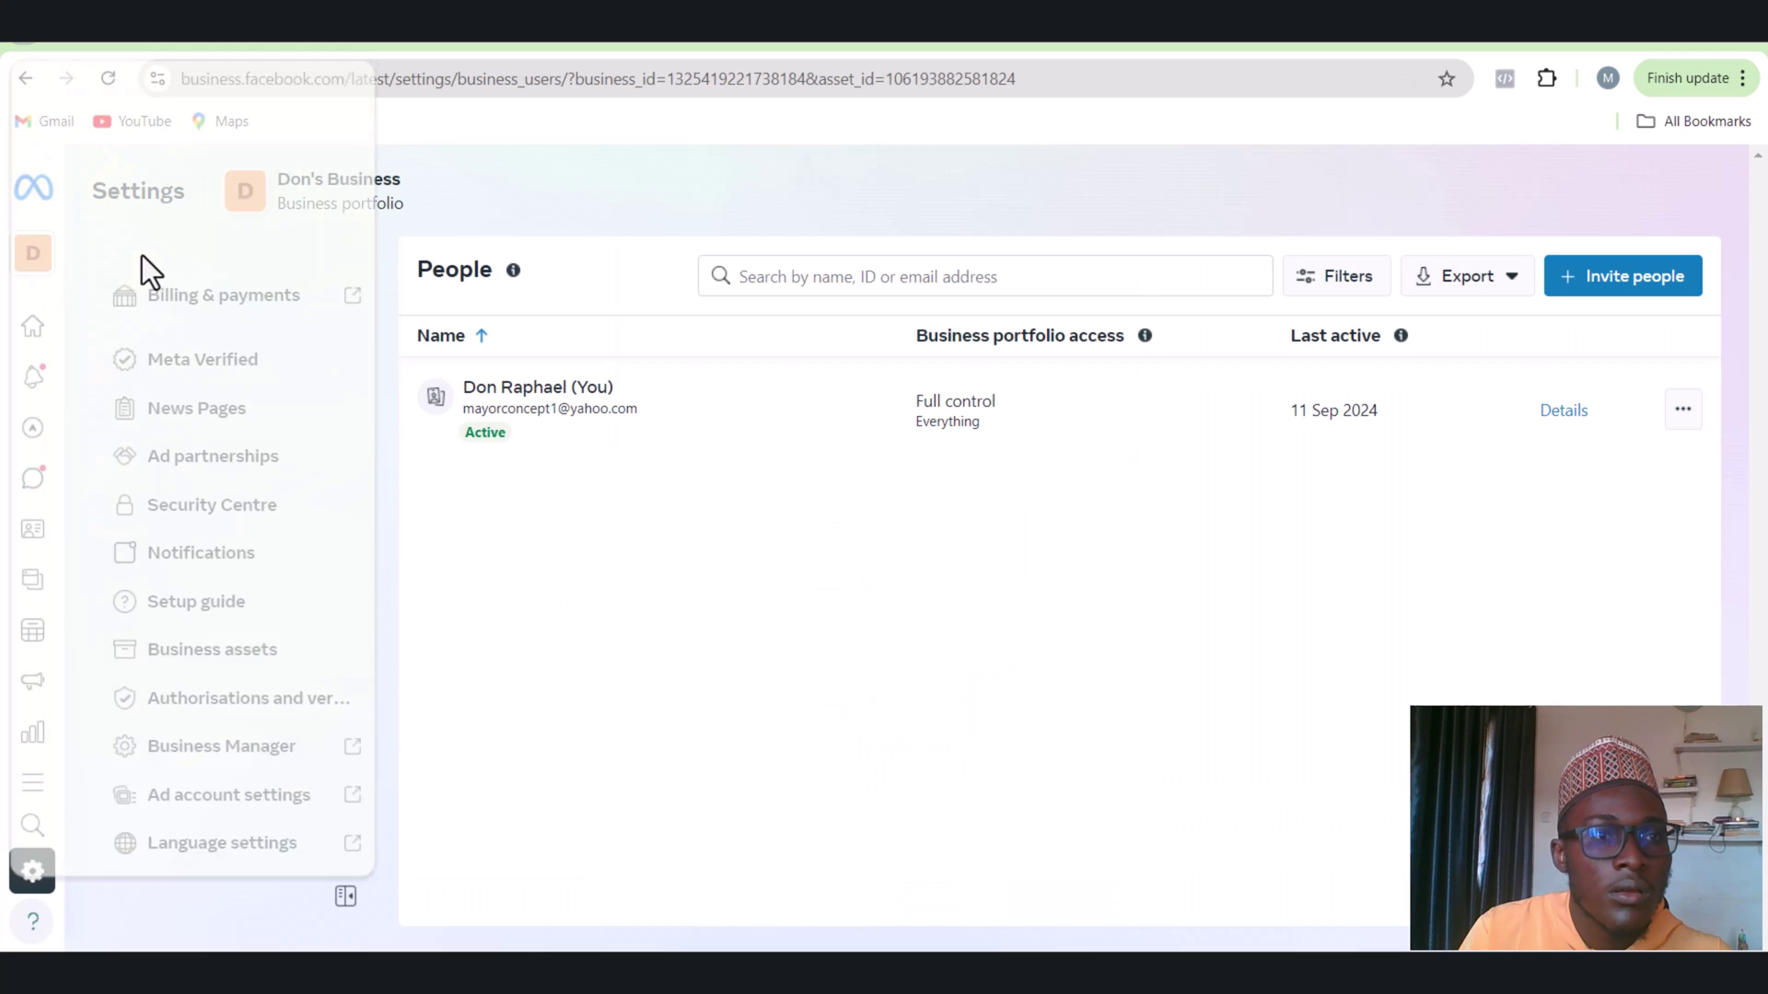
{"action": "left_click", "coordinate": [23, 46]}
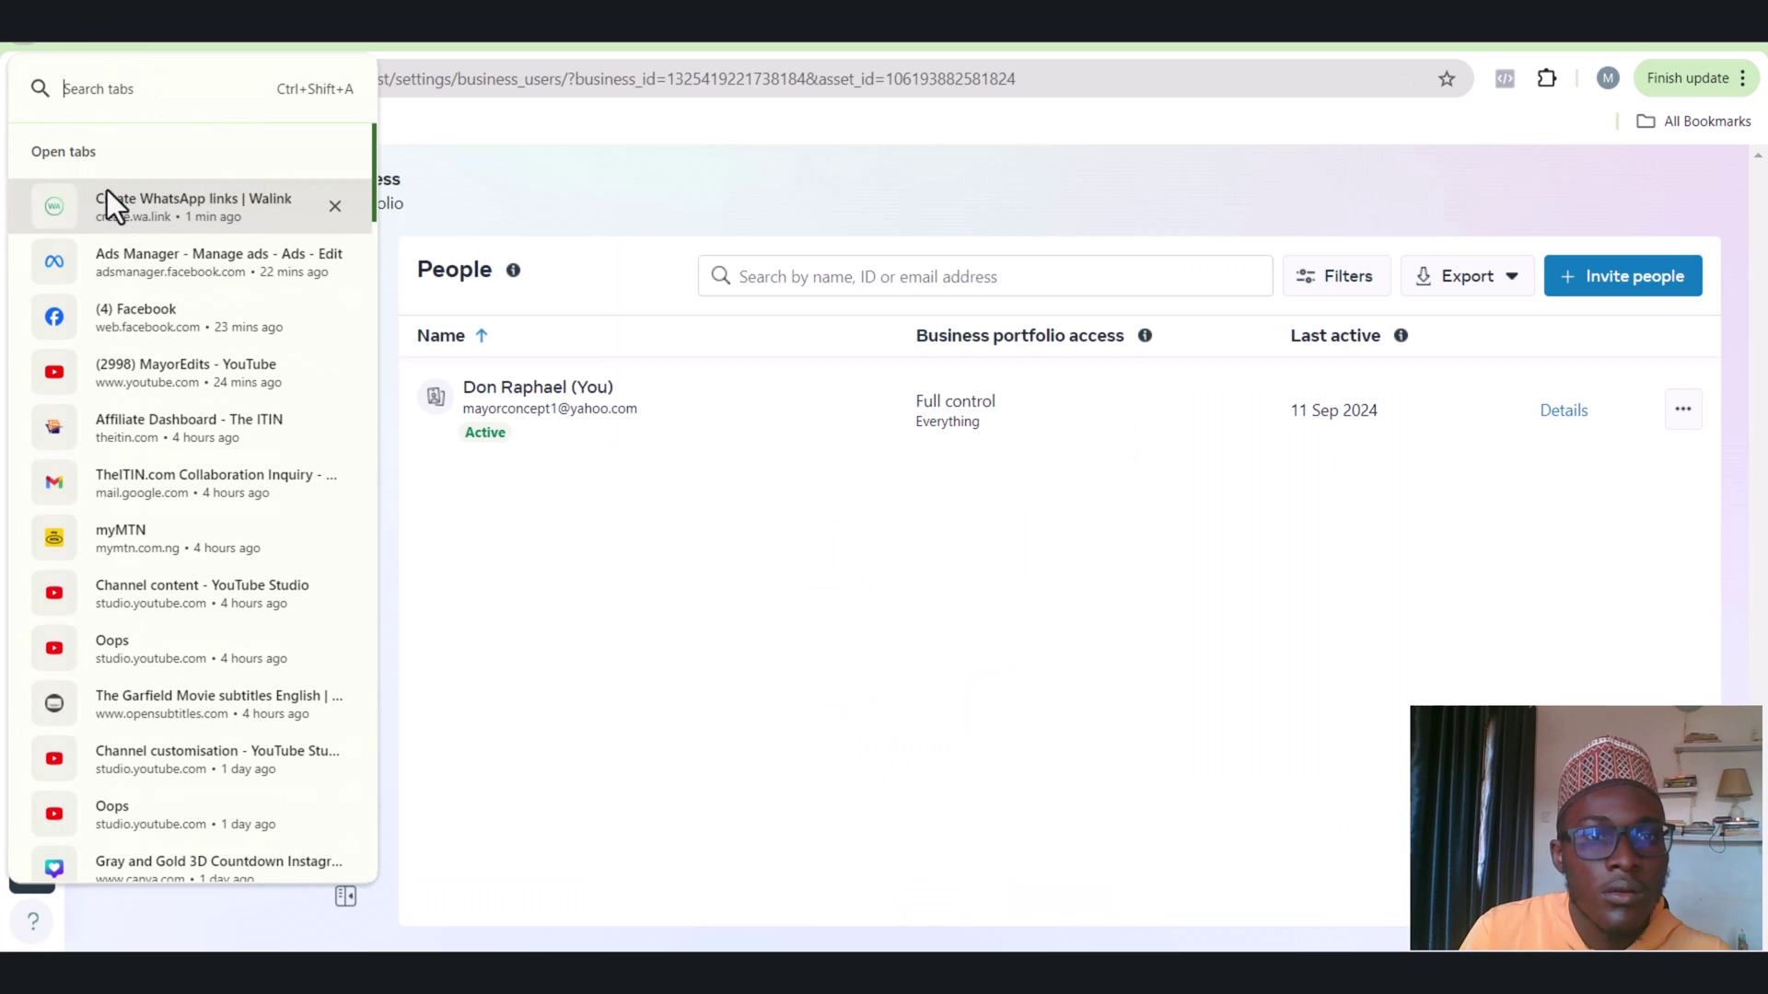
{"action": "left_click", "coordinate": [151, 252]}
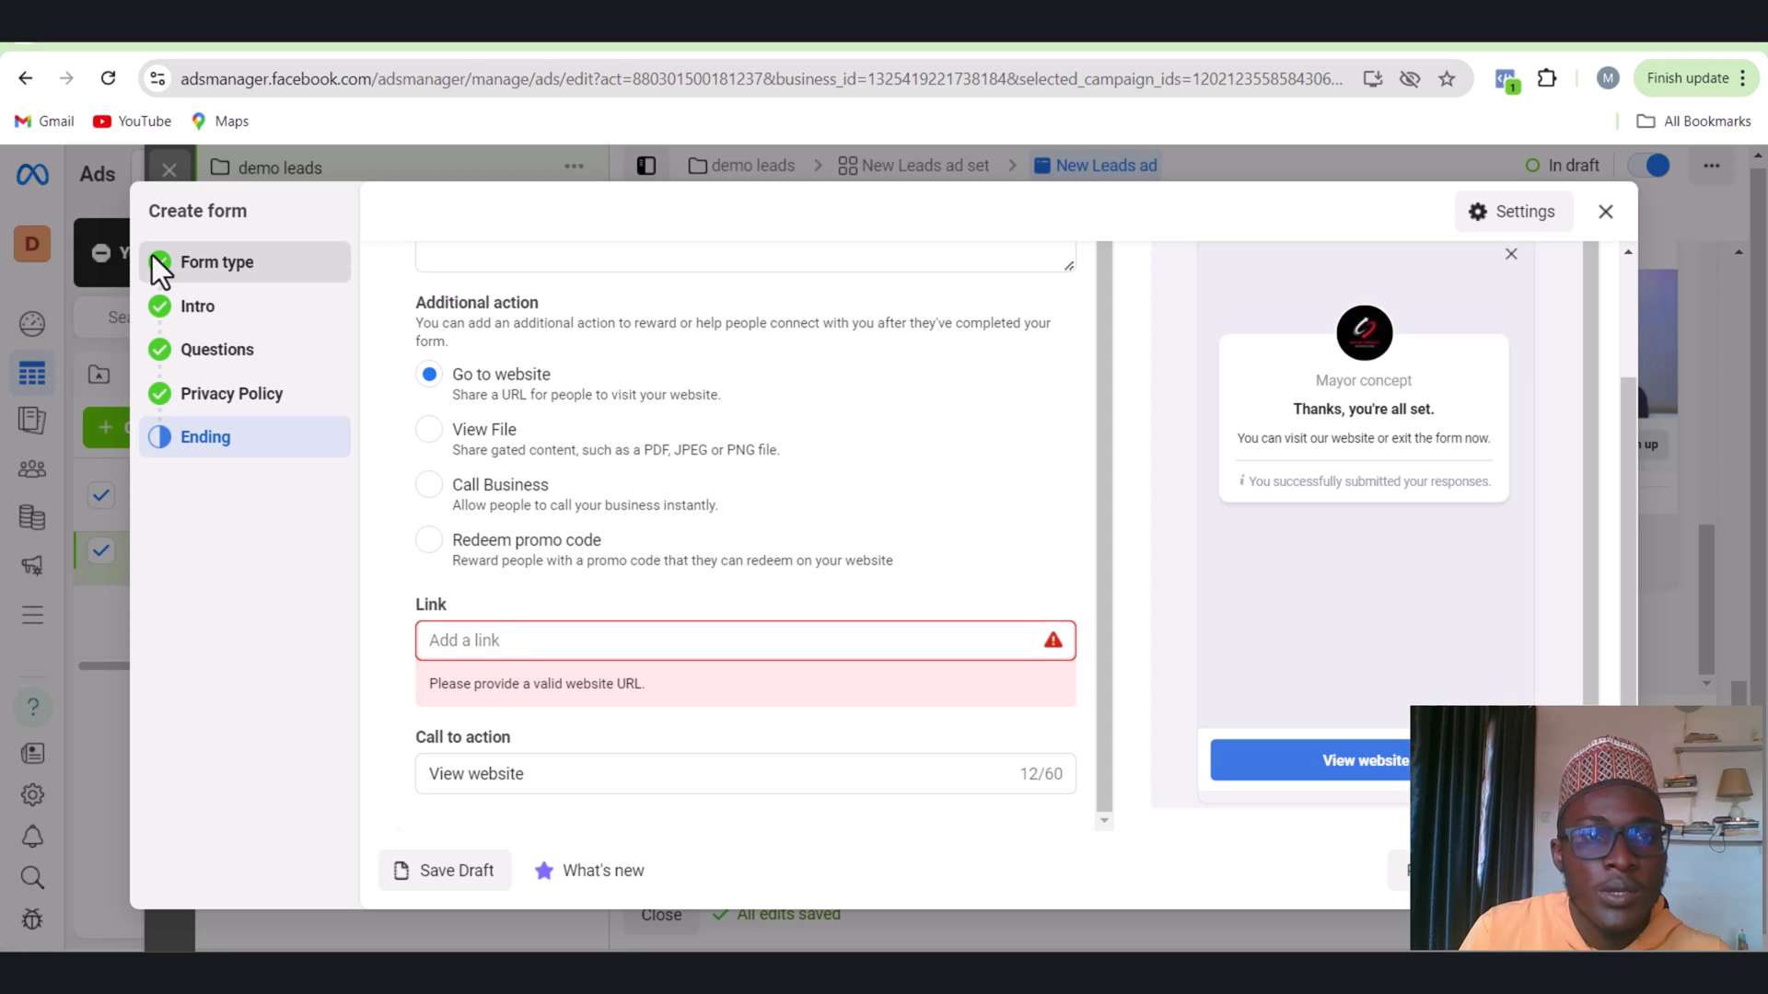
{"action": "right_click", "coordinate": [489, 640]}
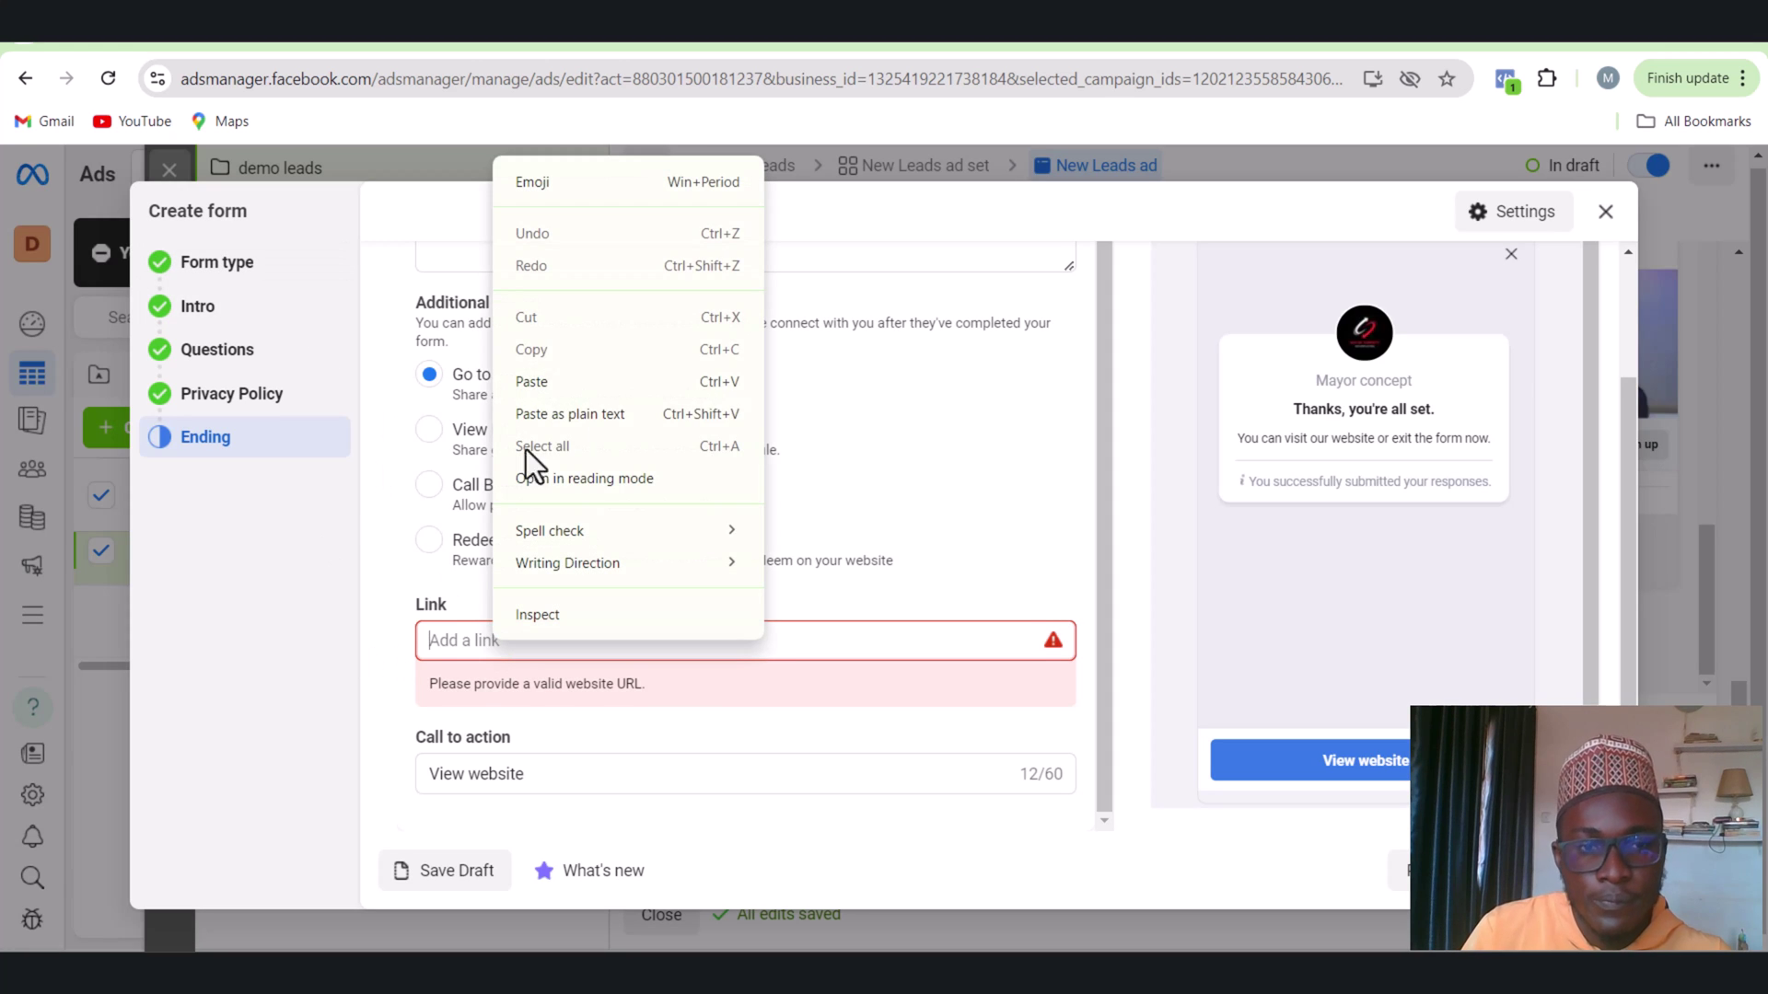
{"action": "left_click", "coordinate": [566, 381]}
{"action": "scroll", "coordinate": [698, 678], "scroll_direction": "down", "scroll_amount": 1}
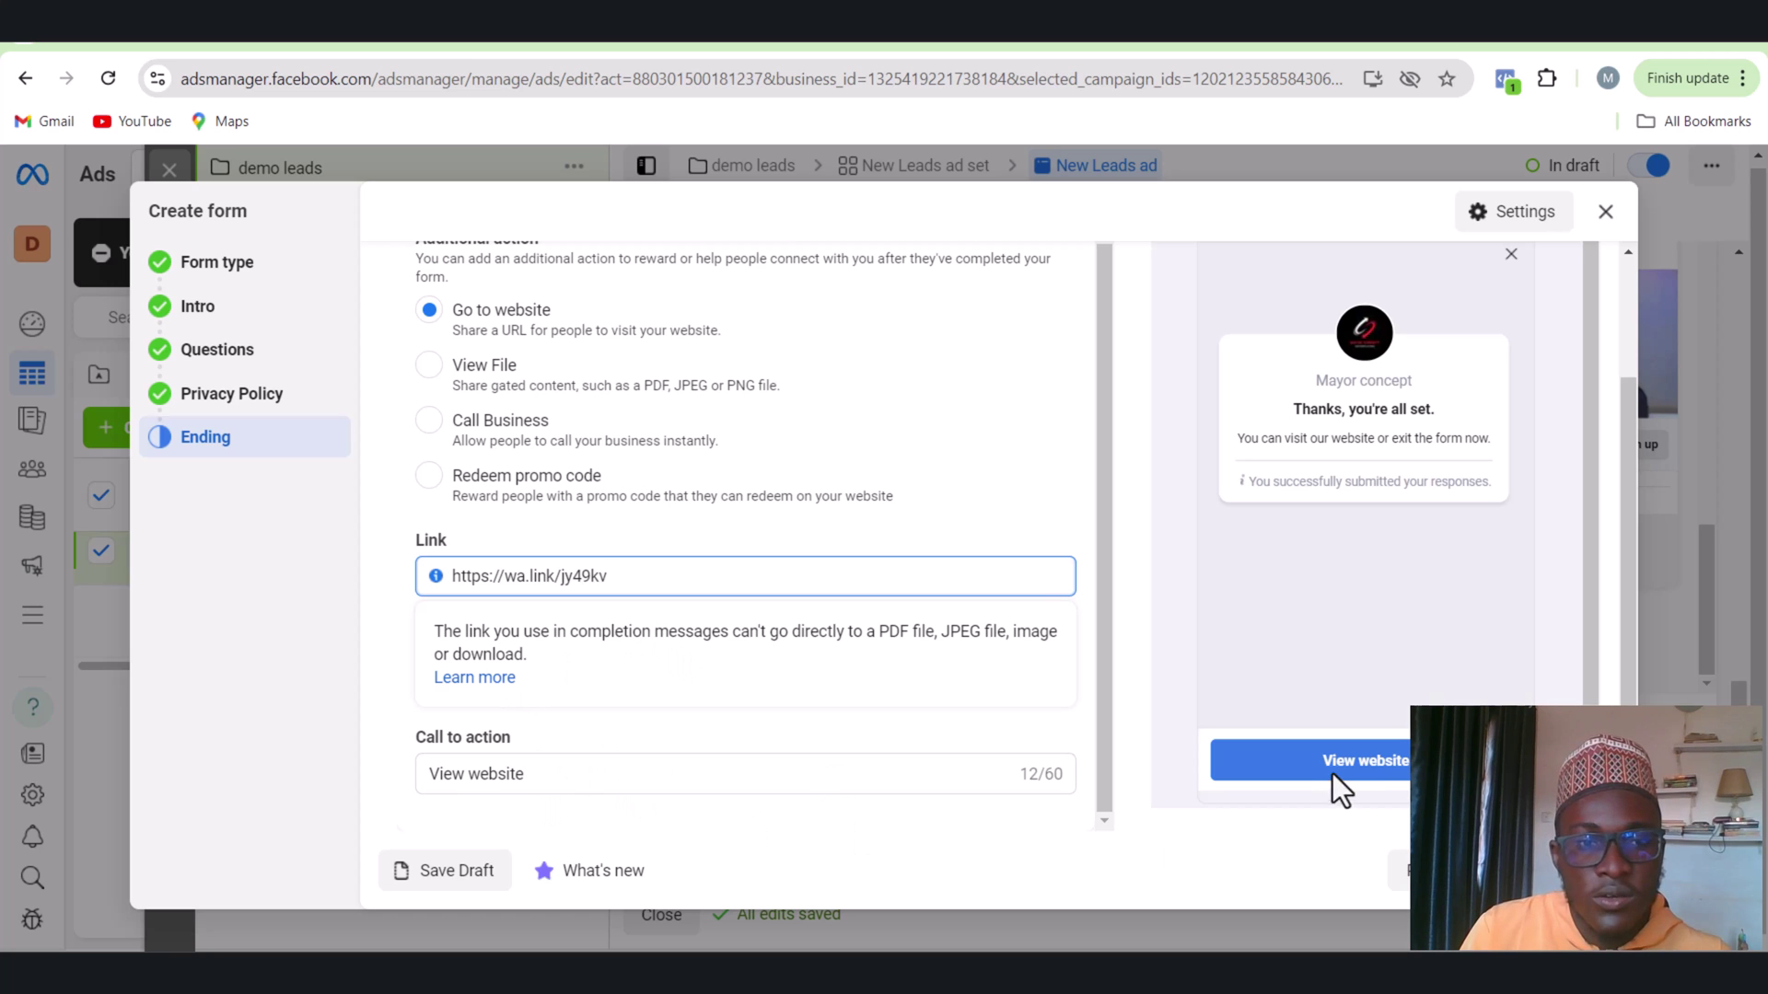
Change the form ending's call to action to "Go to Whatsapp" and finish creating the form for the ad
{"action": "left_click_drag", "start_coordinate": [552, 775], "coordinate": [405, 776]}
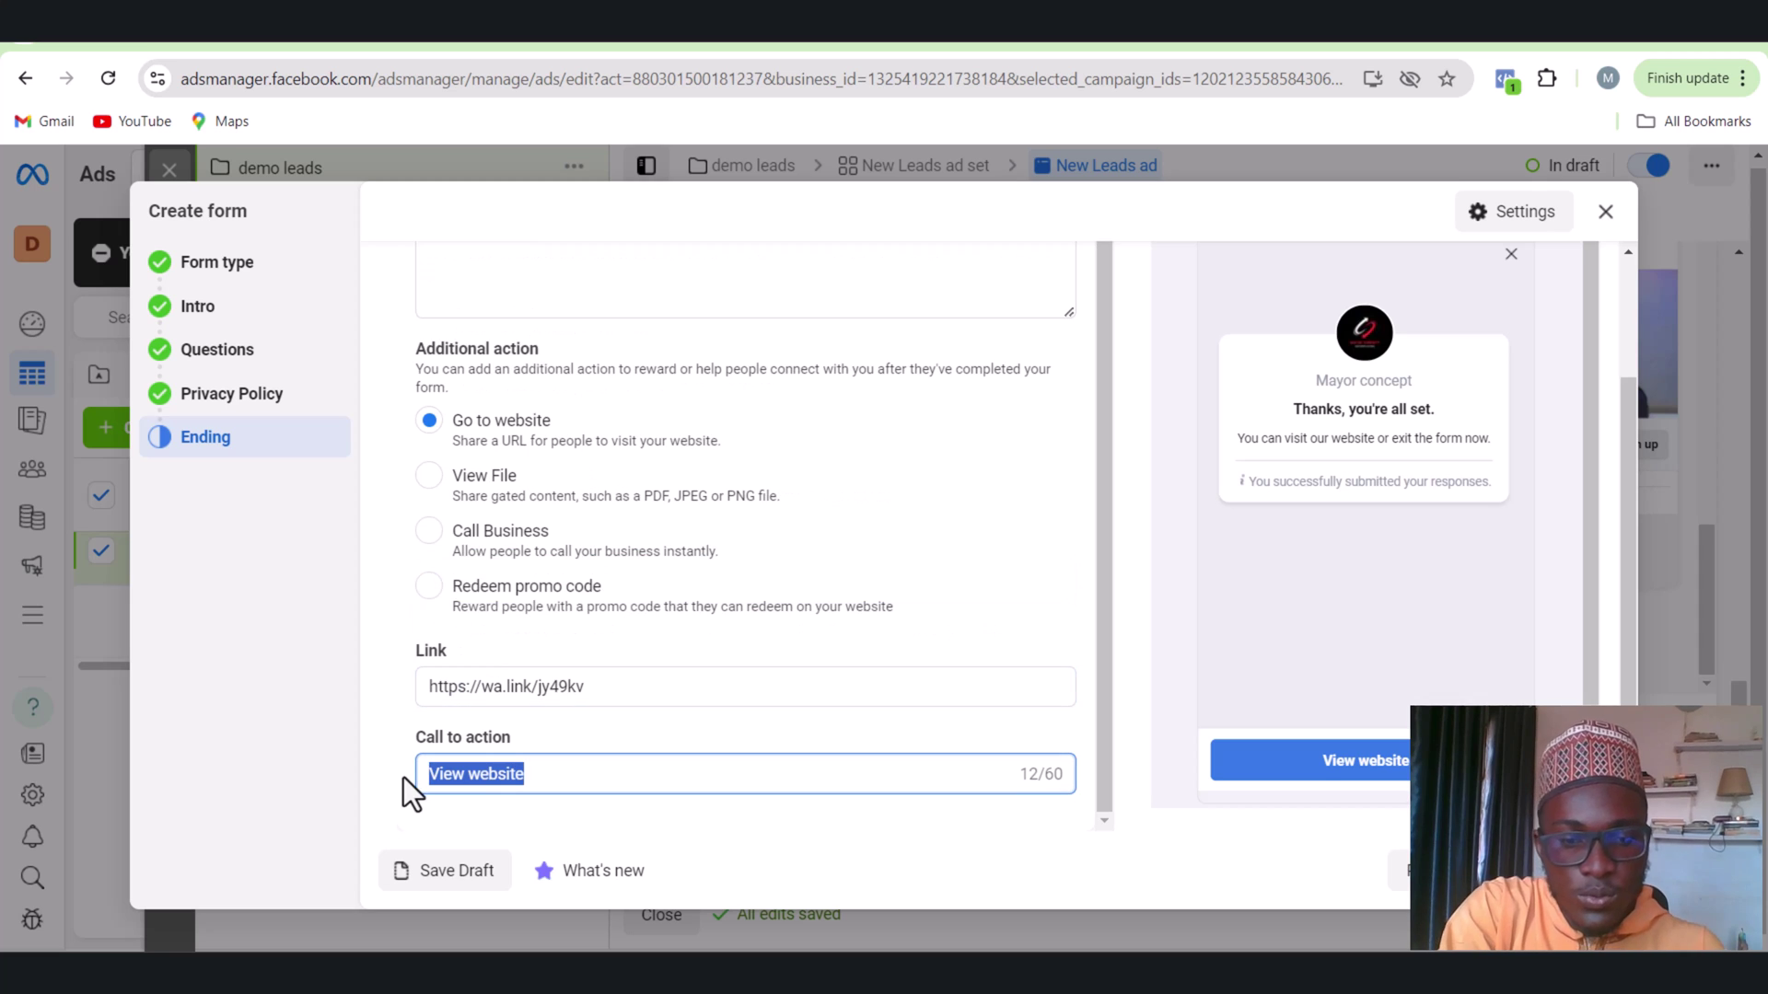
{"action": "type", "text": "Go to W"}
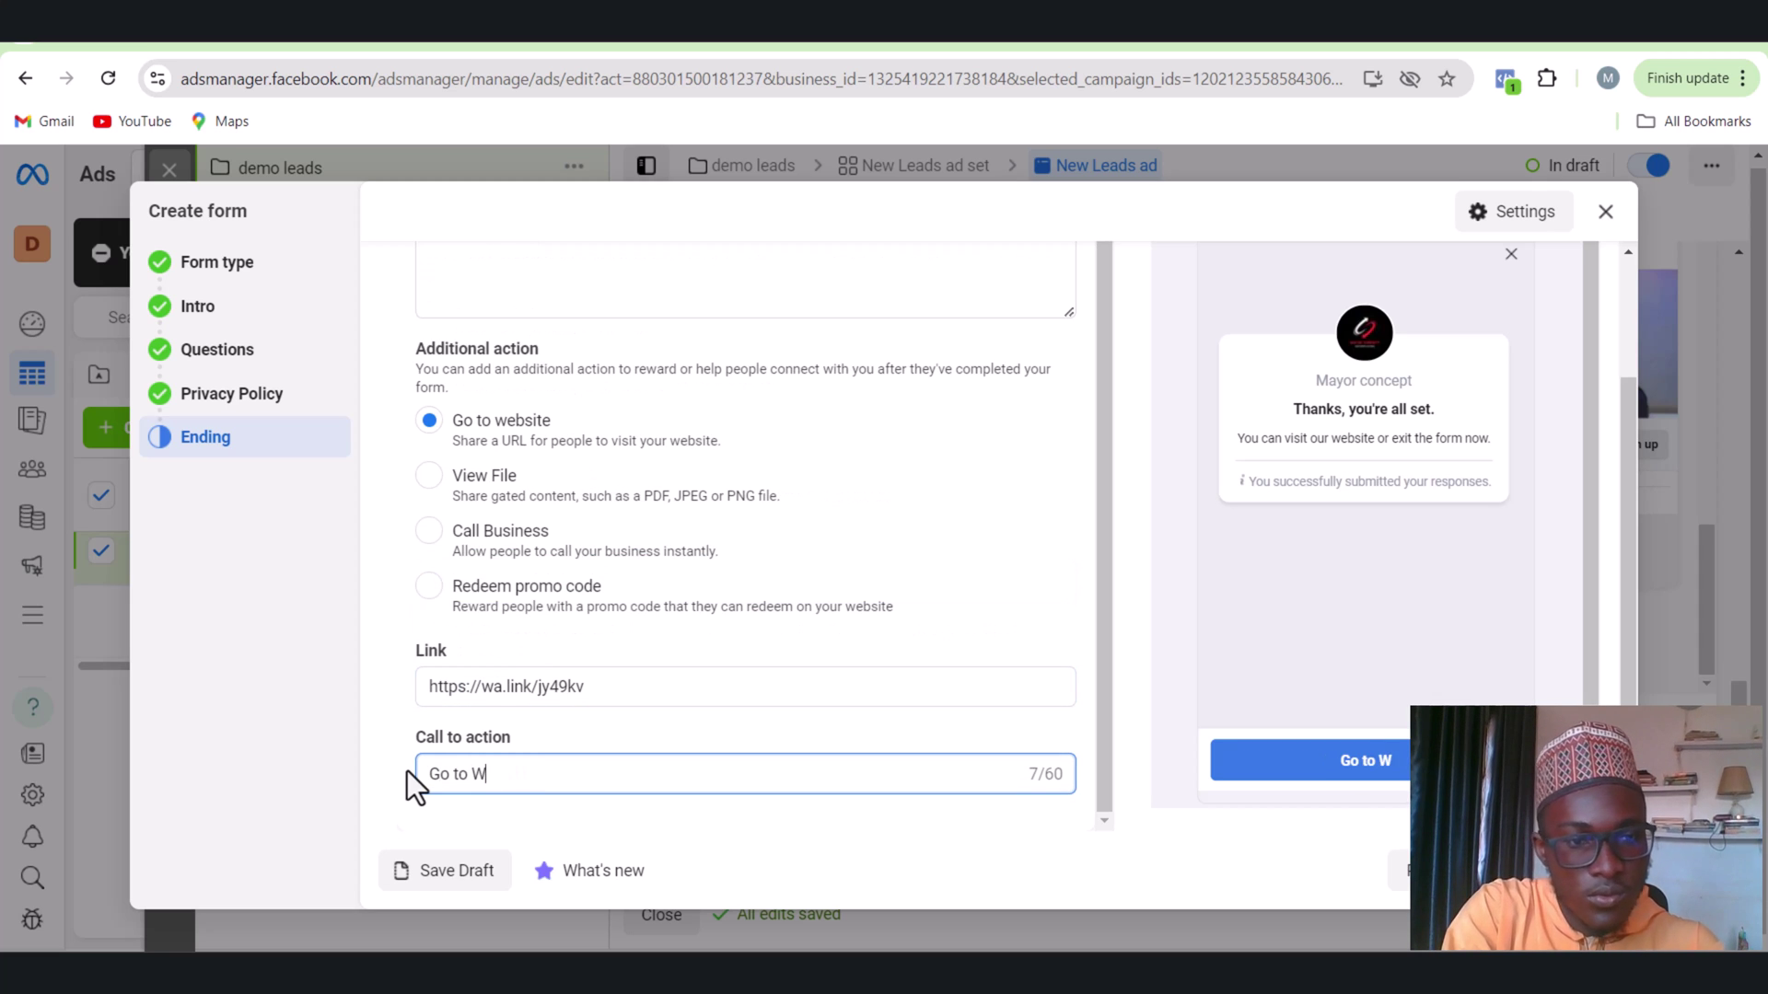
{"action": "type", "text": "hatsa"}
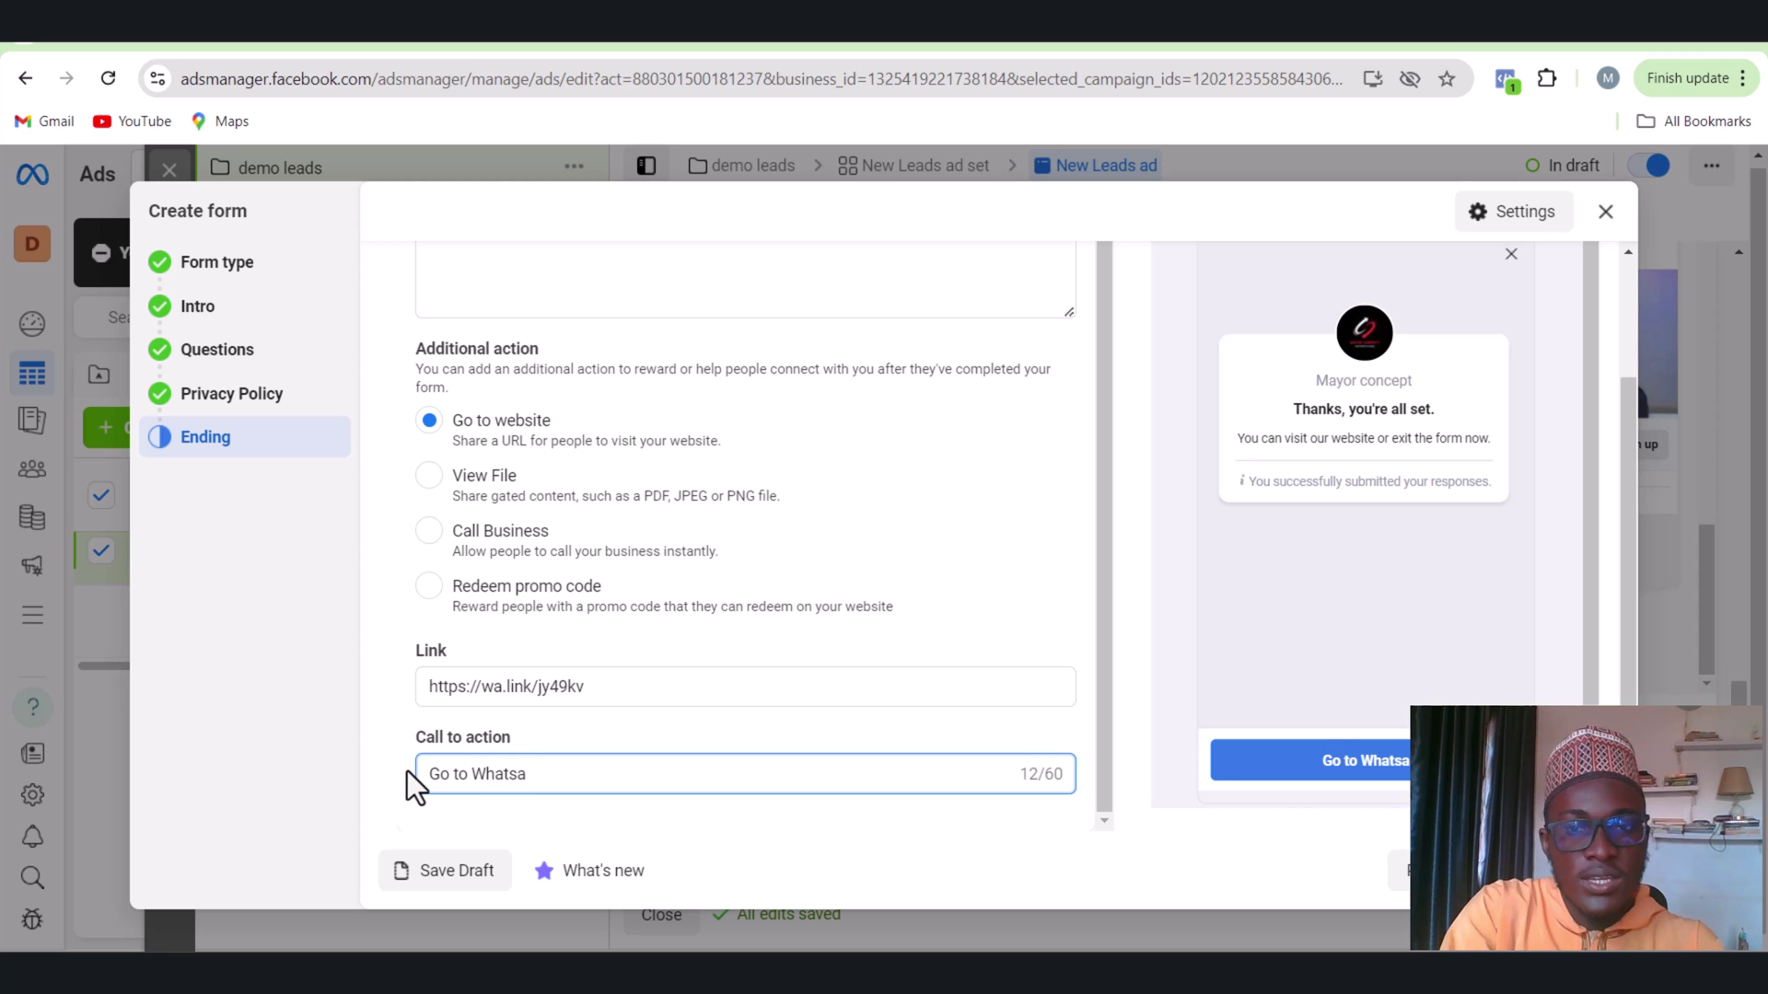
{"action": "type", "text": "pp"}
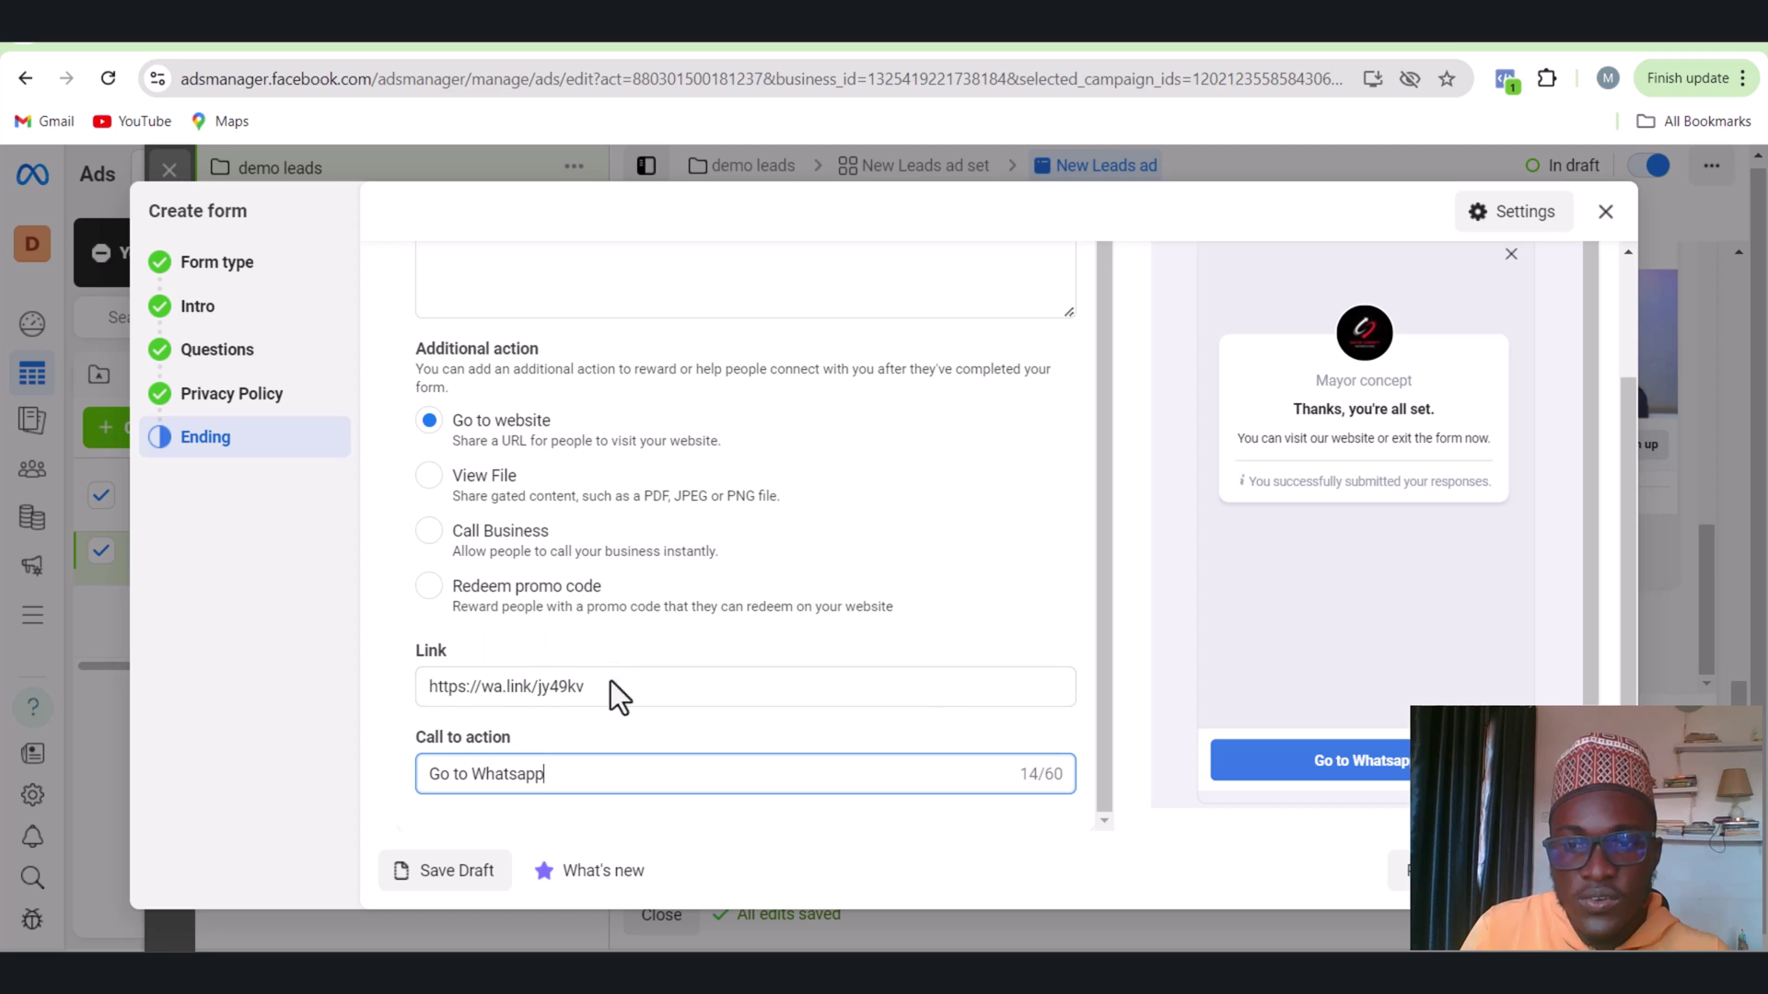
{"action": "left_click", "coordinate": [1556, 870]}
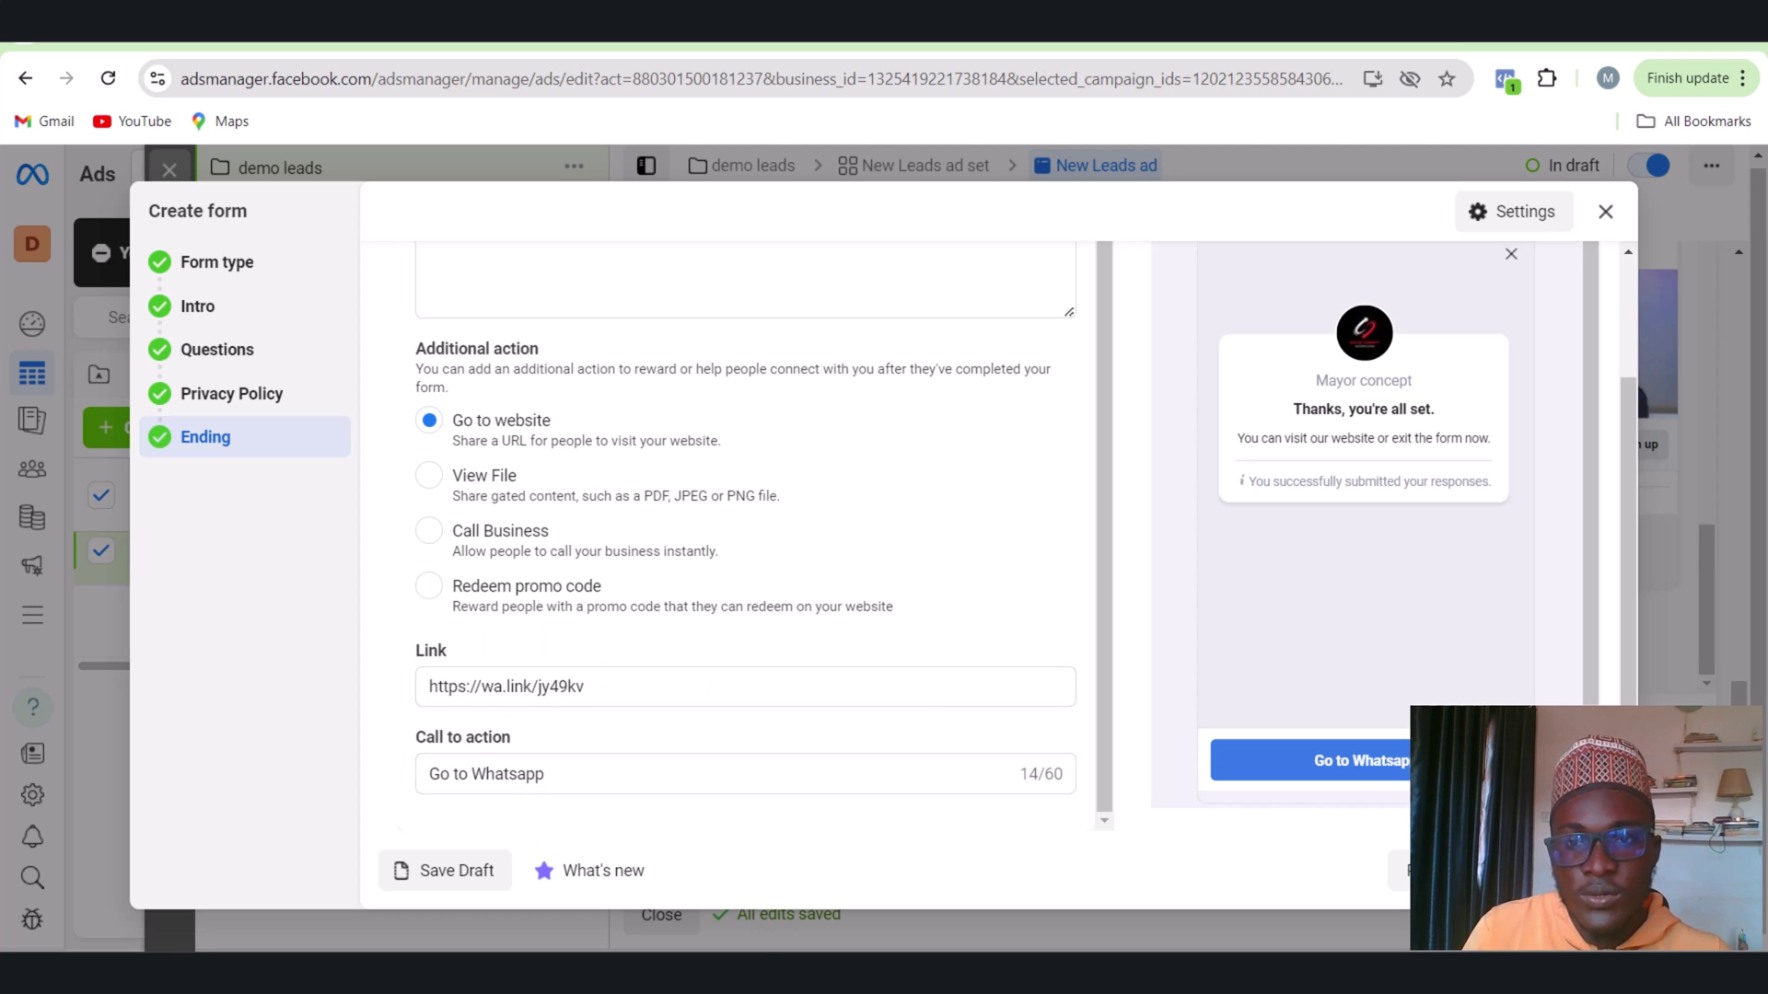
{"action": "left_click", "coordinate": [1395, 865]}
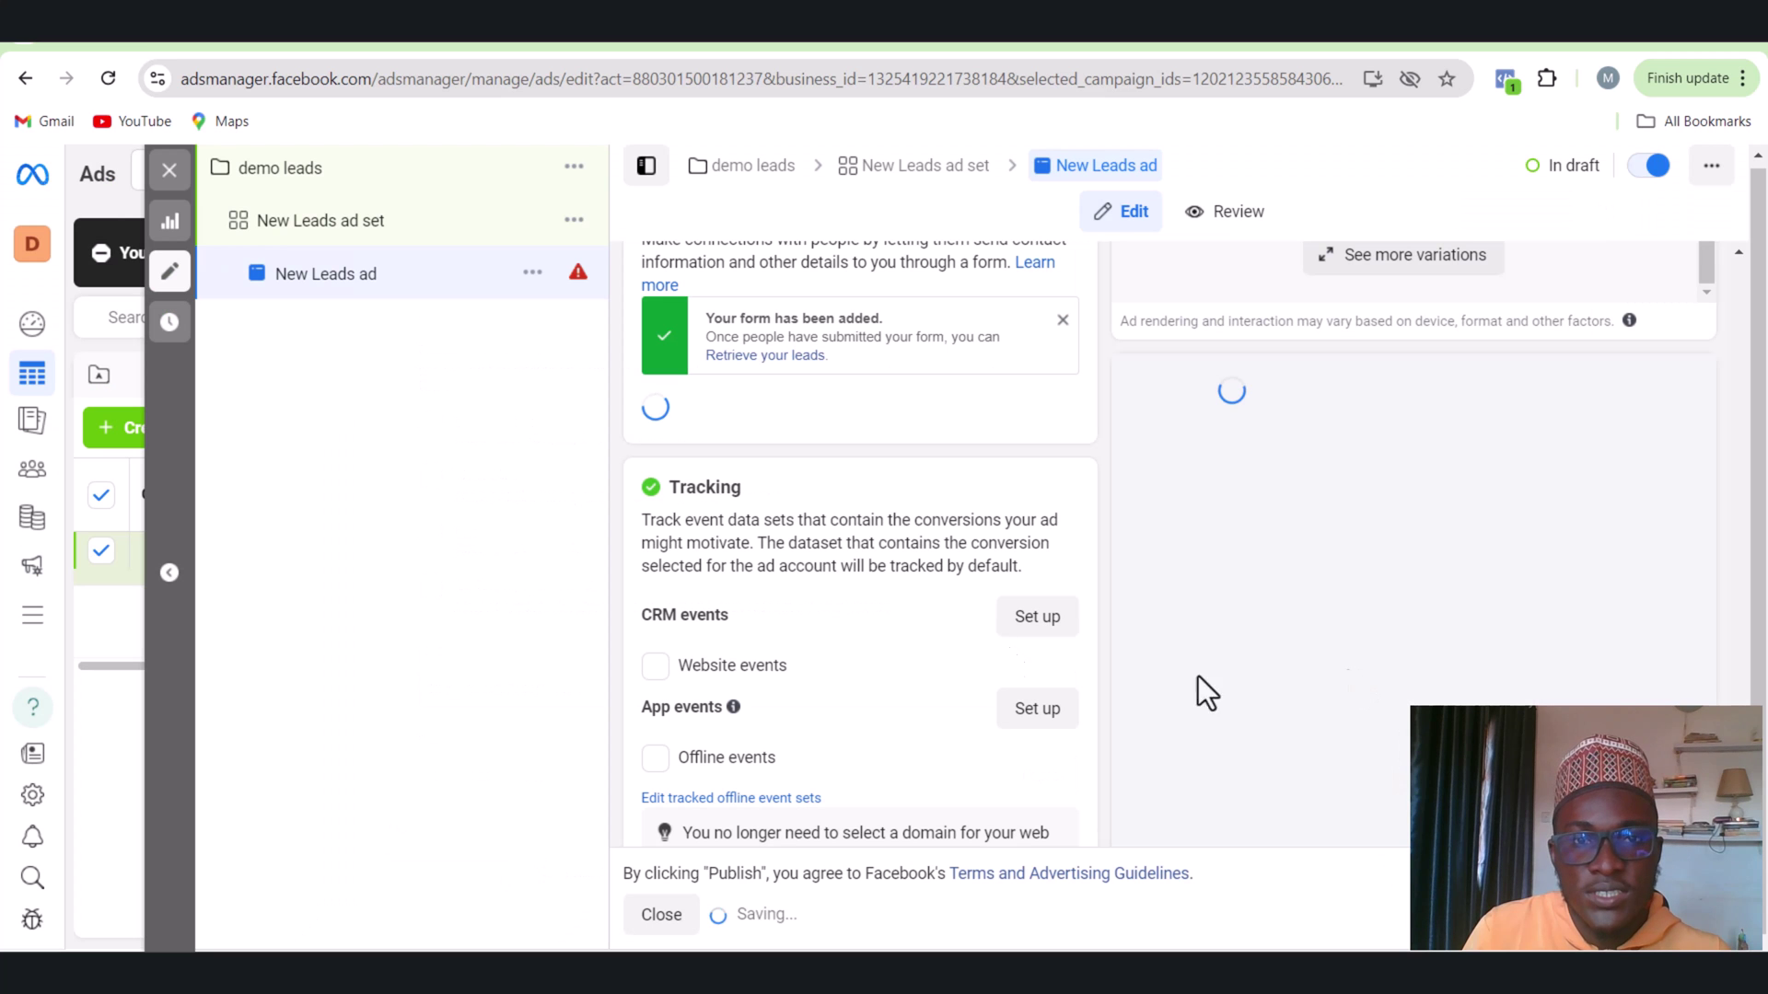
Review the New Leads ad's instant form selection, tracking settings, call-to-action options and ad preview
{"action": "scroll", "coordinate": [765, 405], "scroll_direction": "down", "scroll_amount": 3}
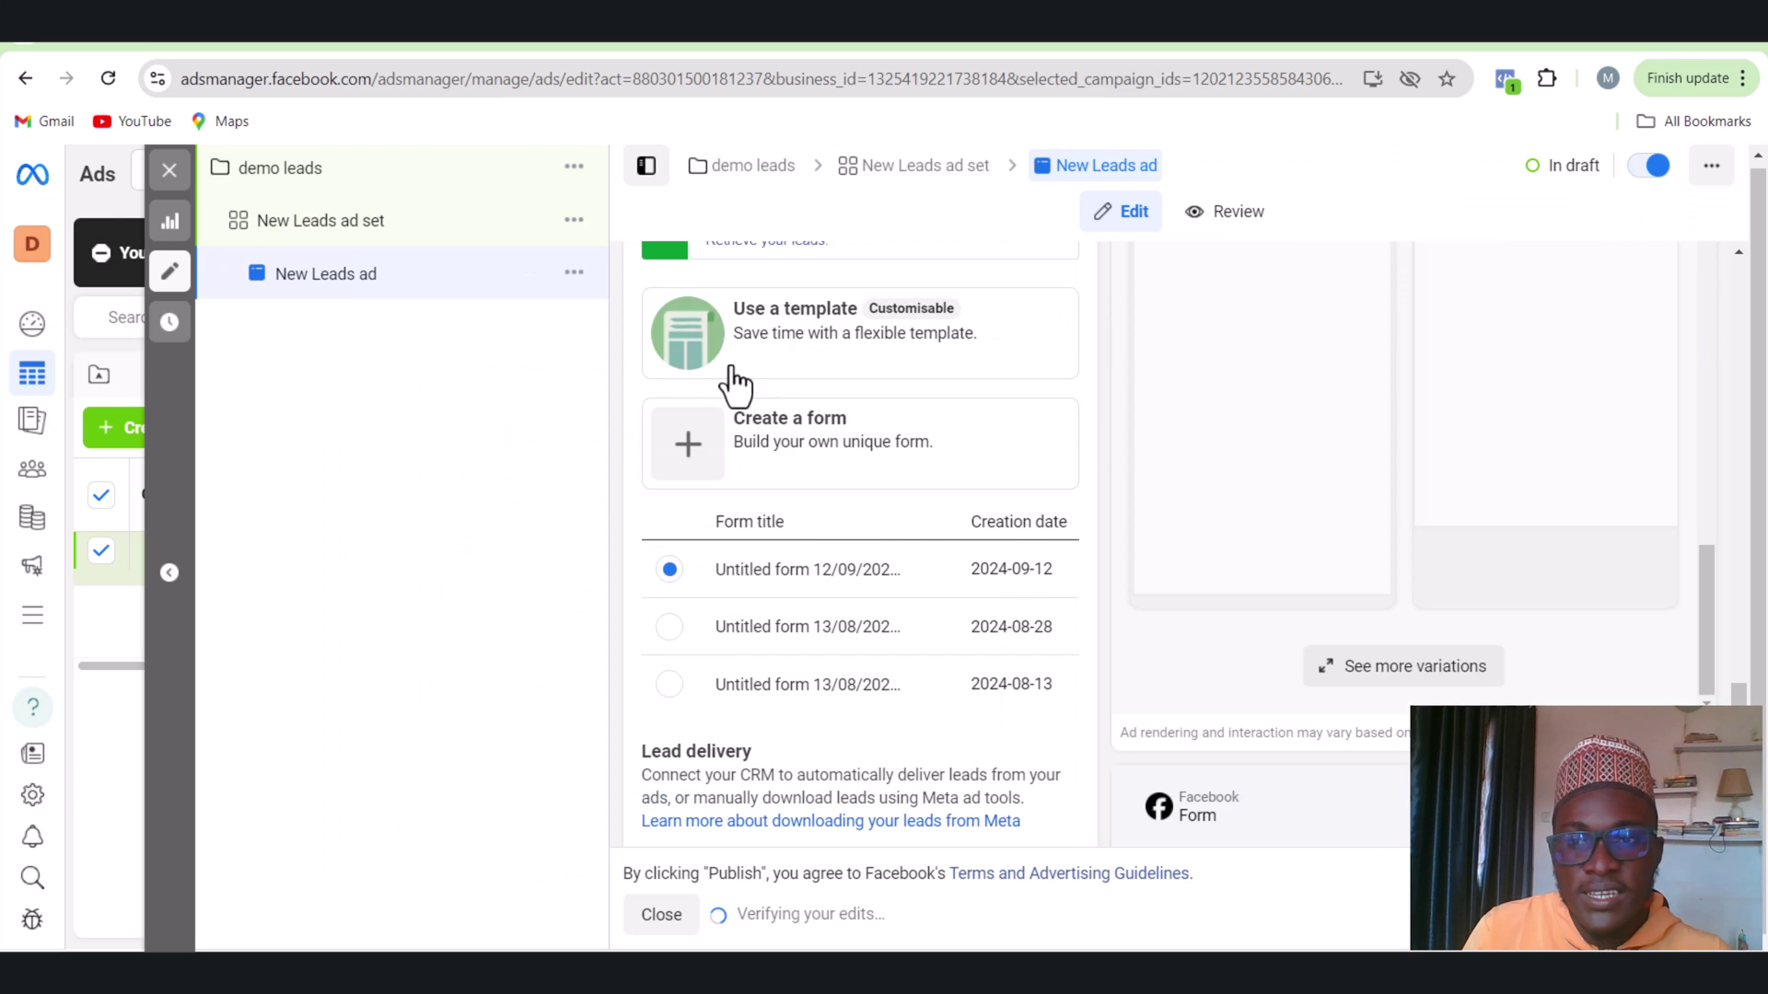
{"action": "scroll", "coordinate": [794, 672], "scroll_direction": "down", "scroll_amount": 5}
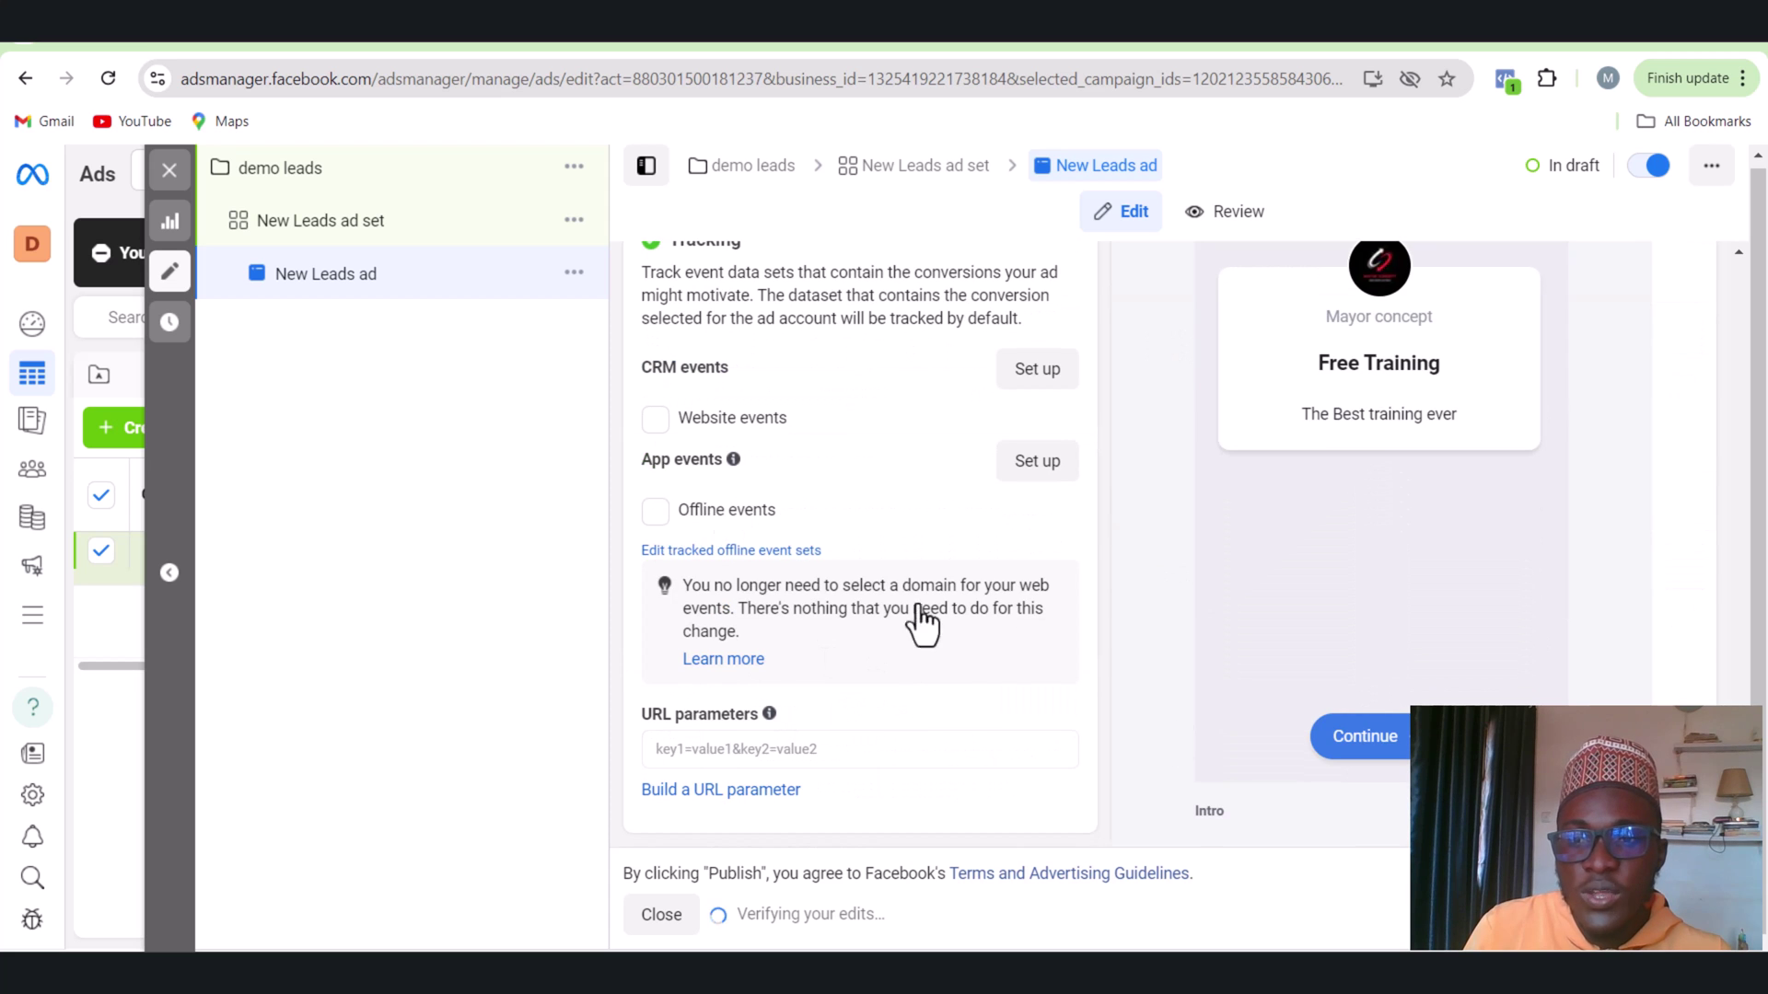
{"action": "scroll", "coordinate": [730, 525], "scroll_direction": "up", "scroll_amount": 8}
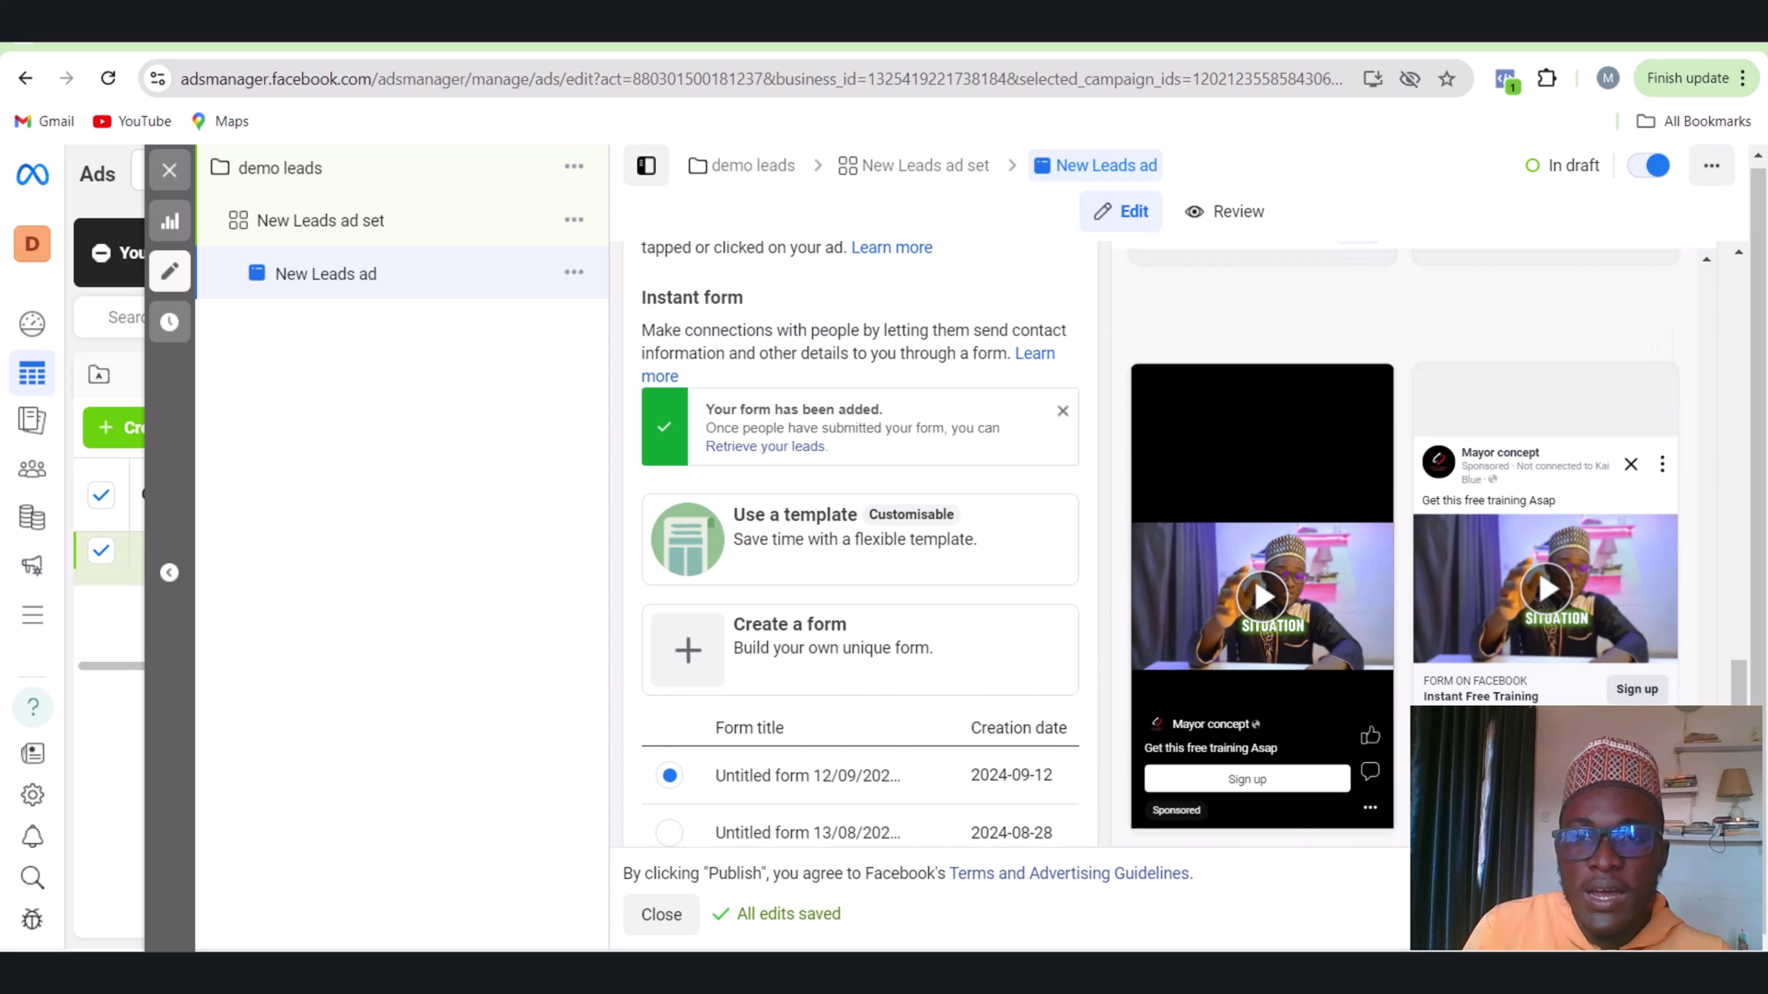
{"action": "scroll", "coordinate": [860, 422], "scroll_direction": "up", "scroll_amount": 10}
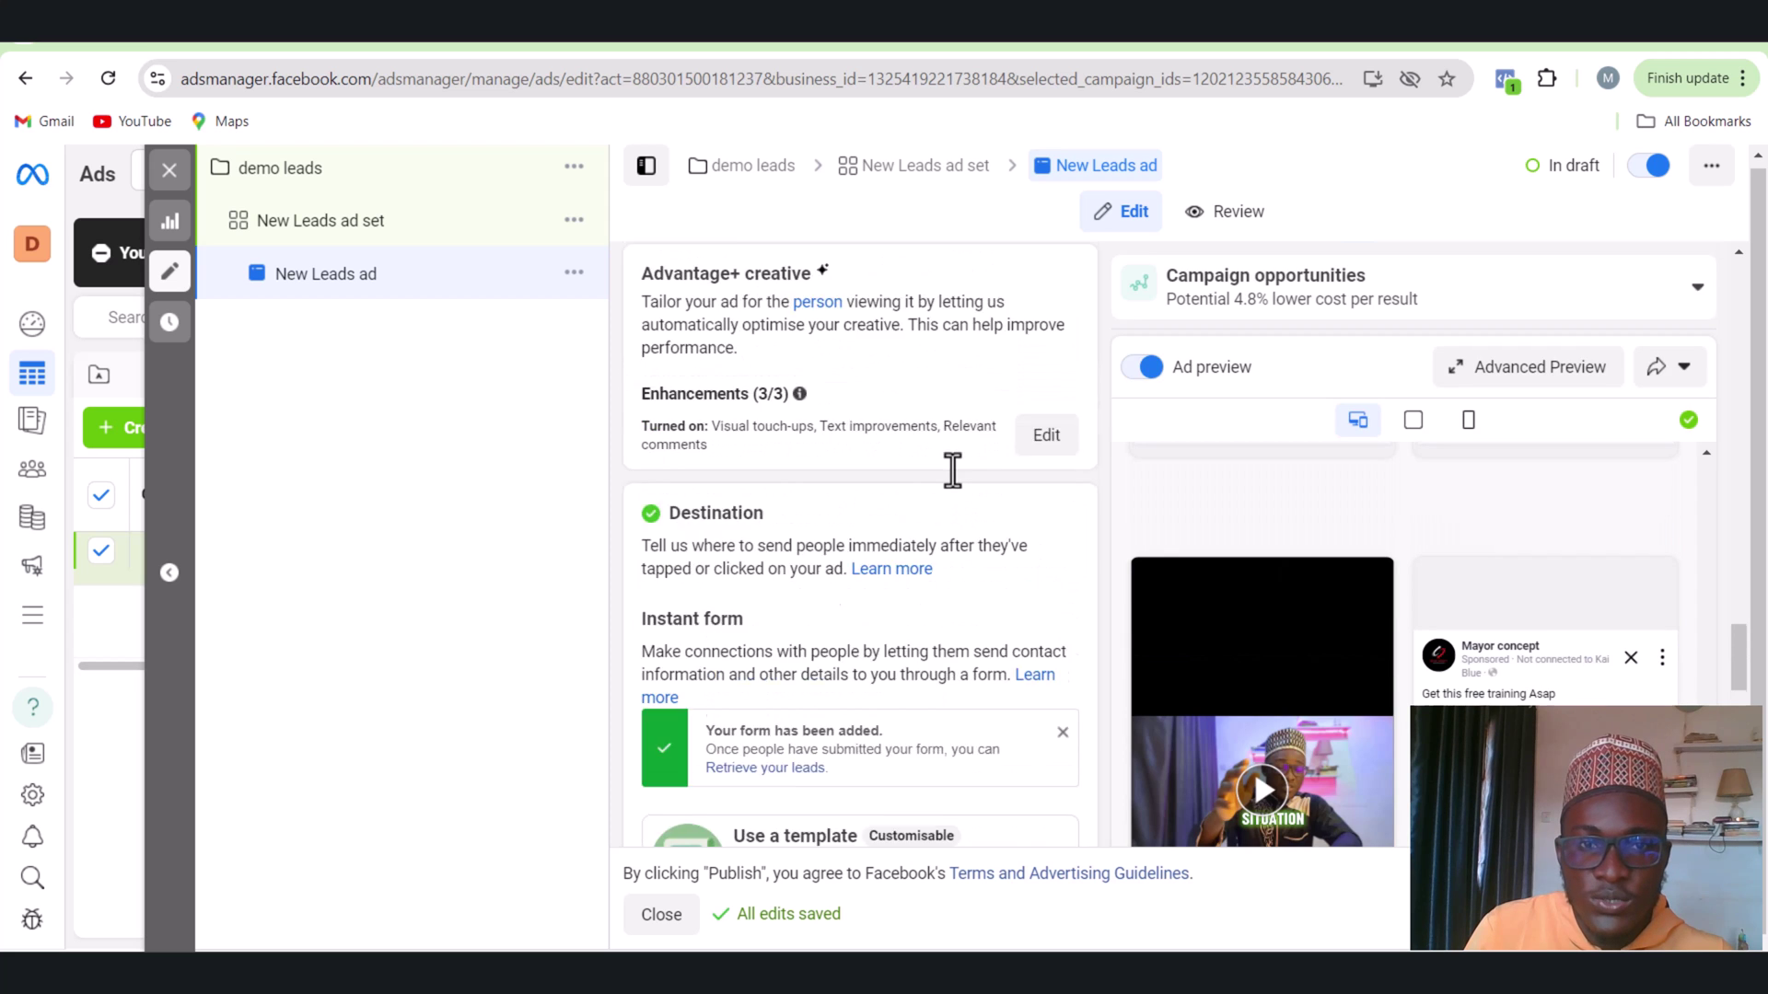
{"action": "scroll", "coordinate": [904, 458], "scroll_direction": "down", "scroll_amount": 4}
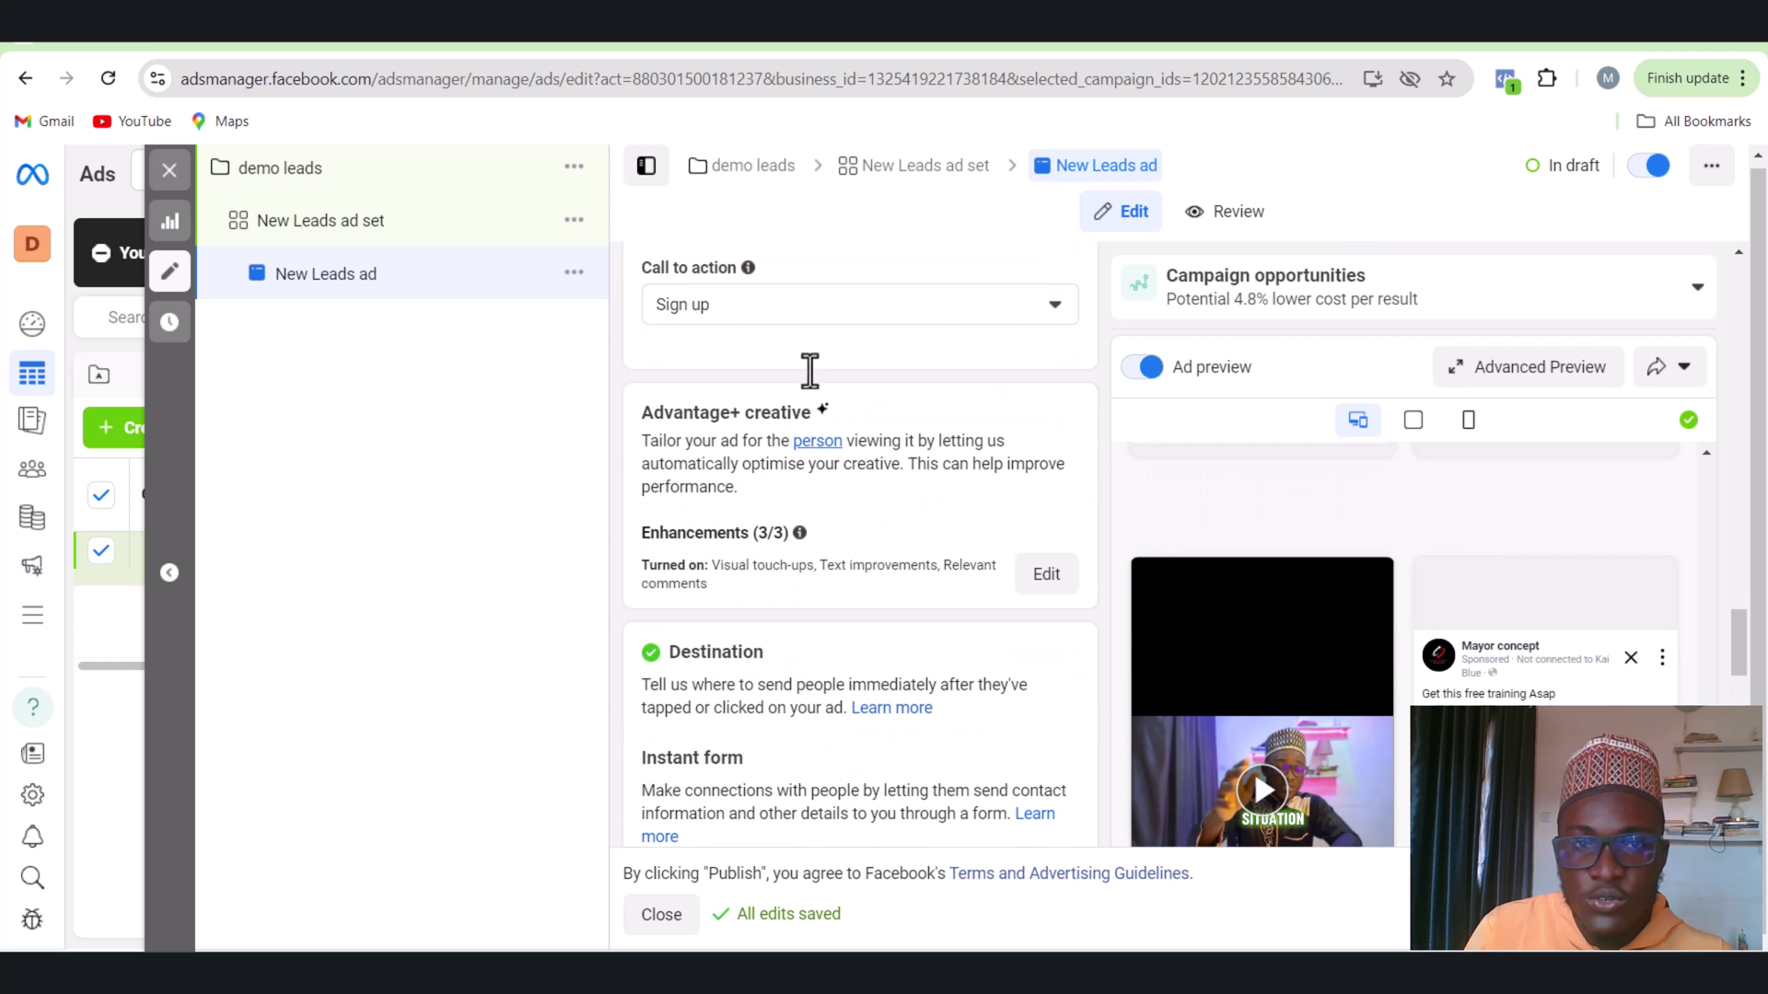
{"action": "left_click", "coordinate": [938, 306]}
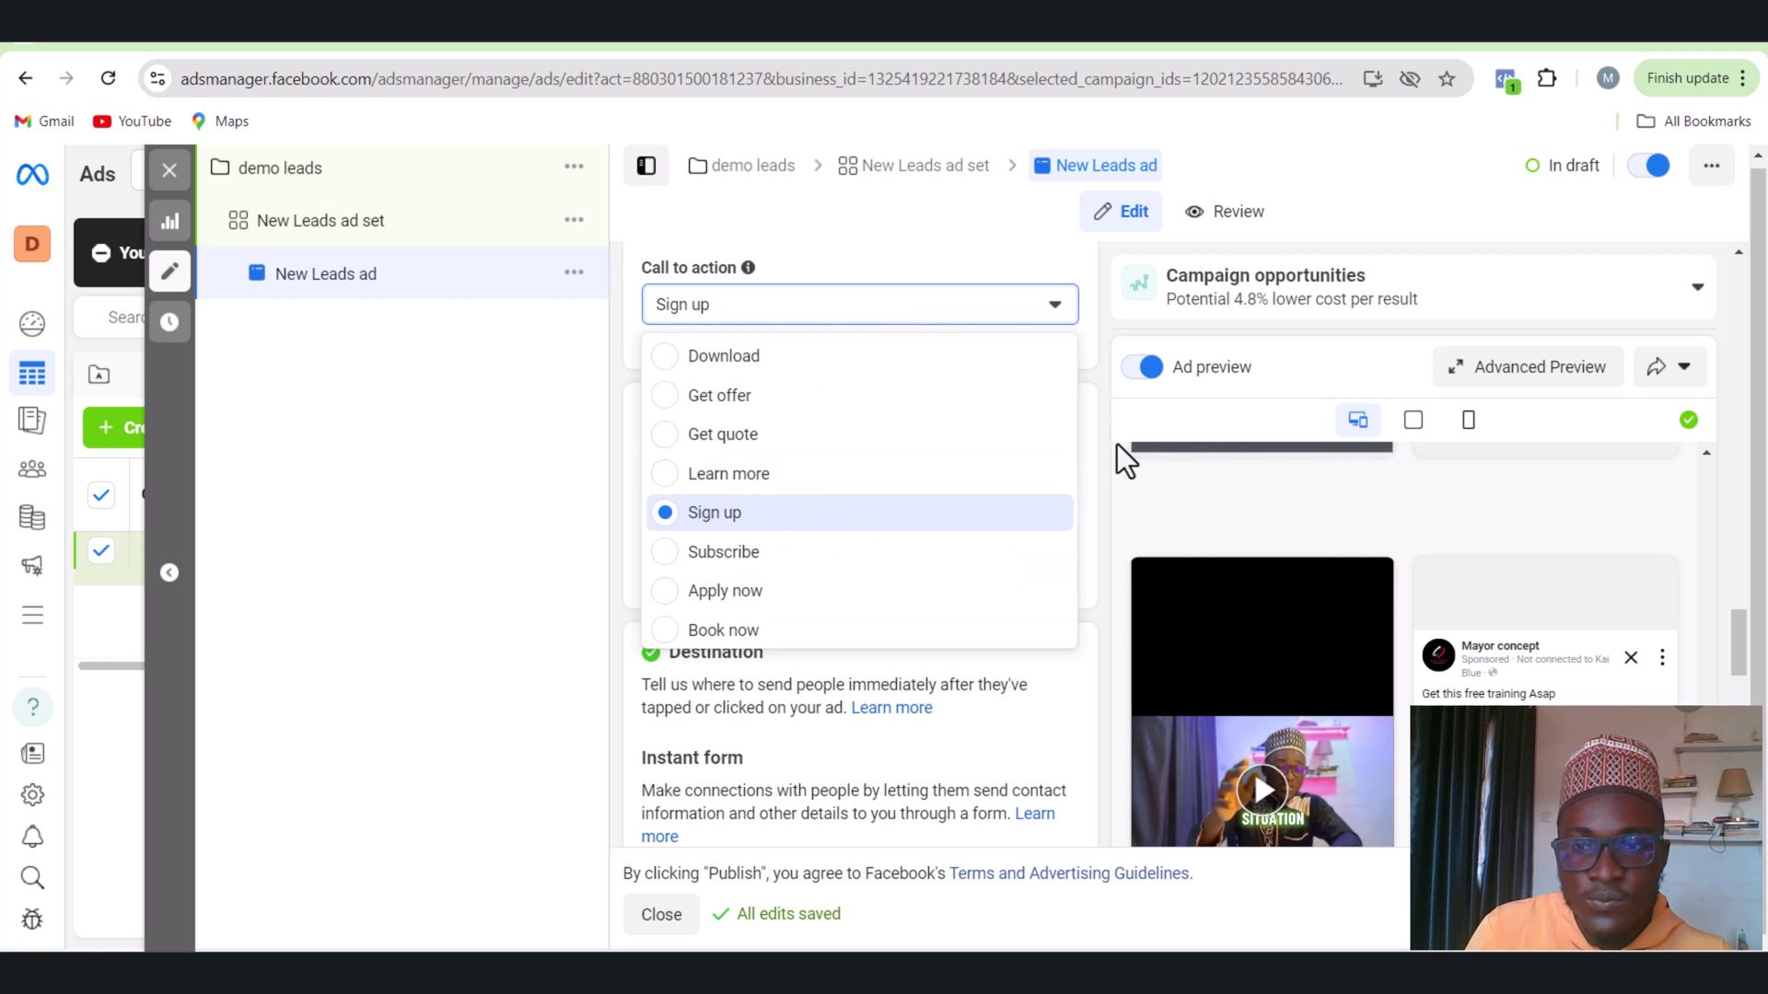
{"action": "scroll", "coordinate": [921, 414], "scroll_direction": "down", "scroll_amount": 3}
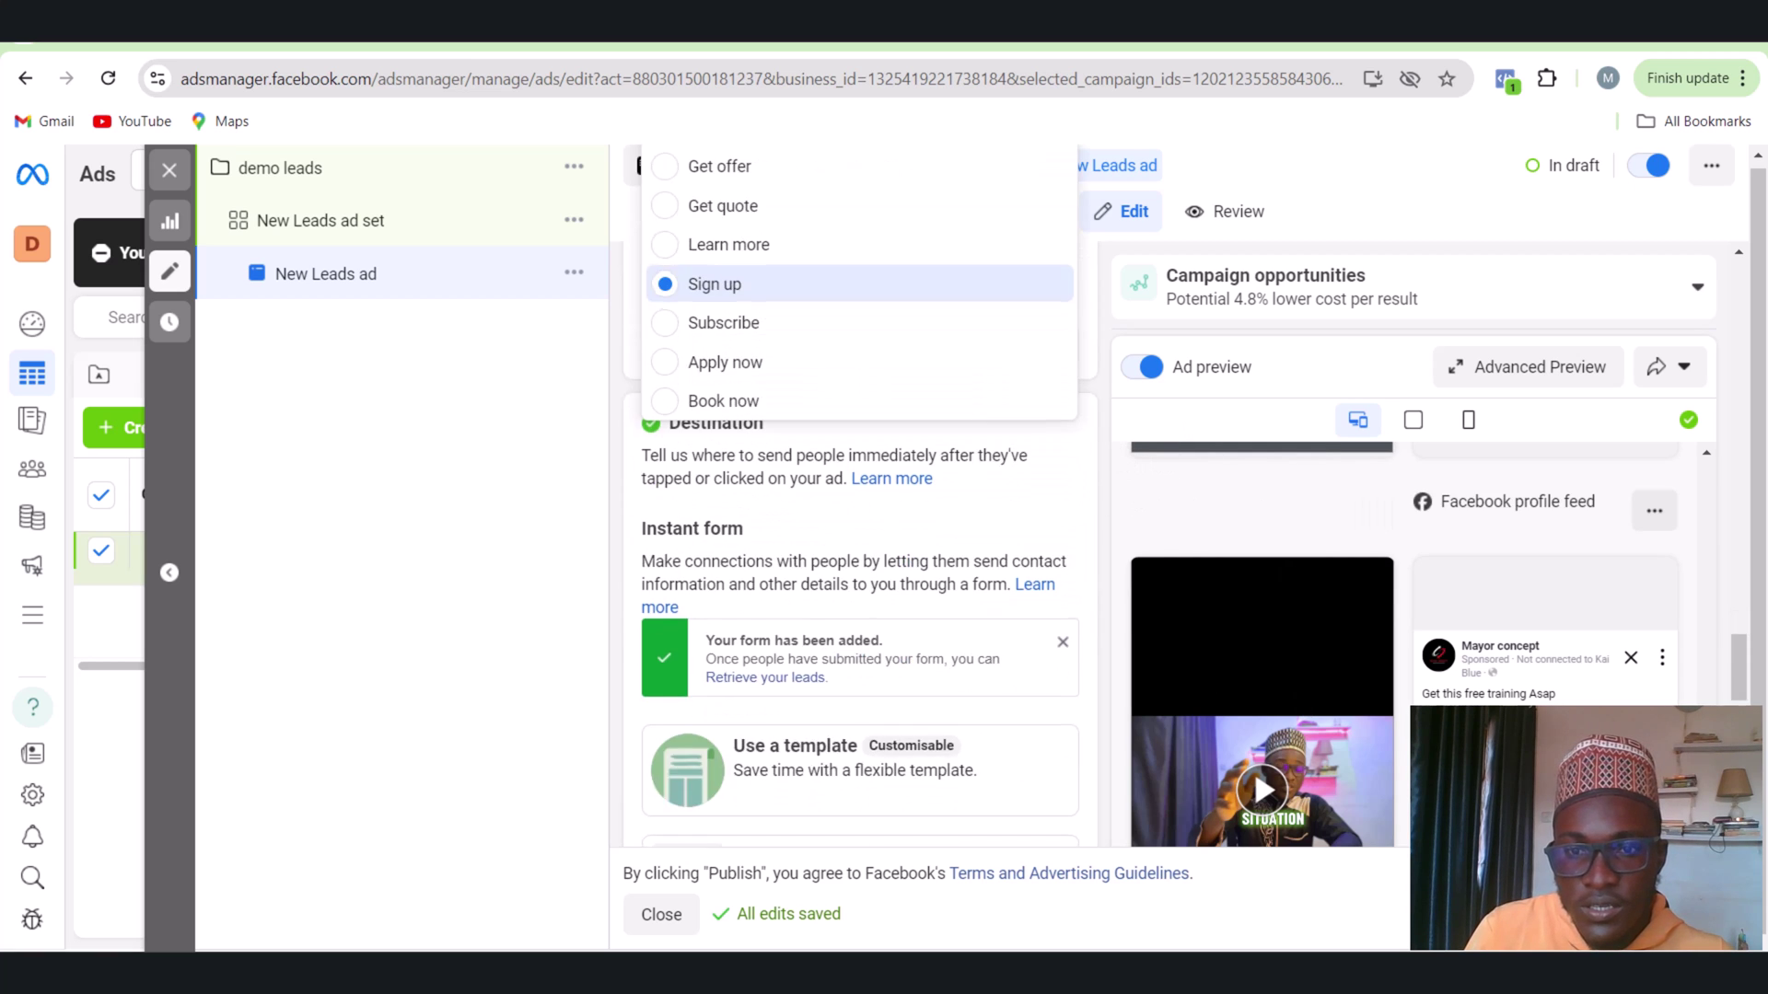
{"action": "scroll", "coordinate": [1439, 627], "scroll_direction": "down", "scroll_amount": 3}
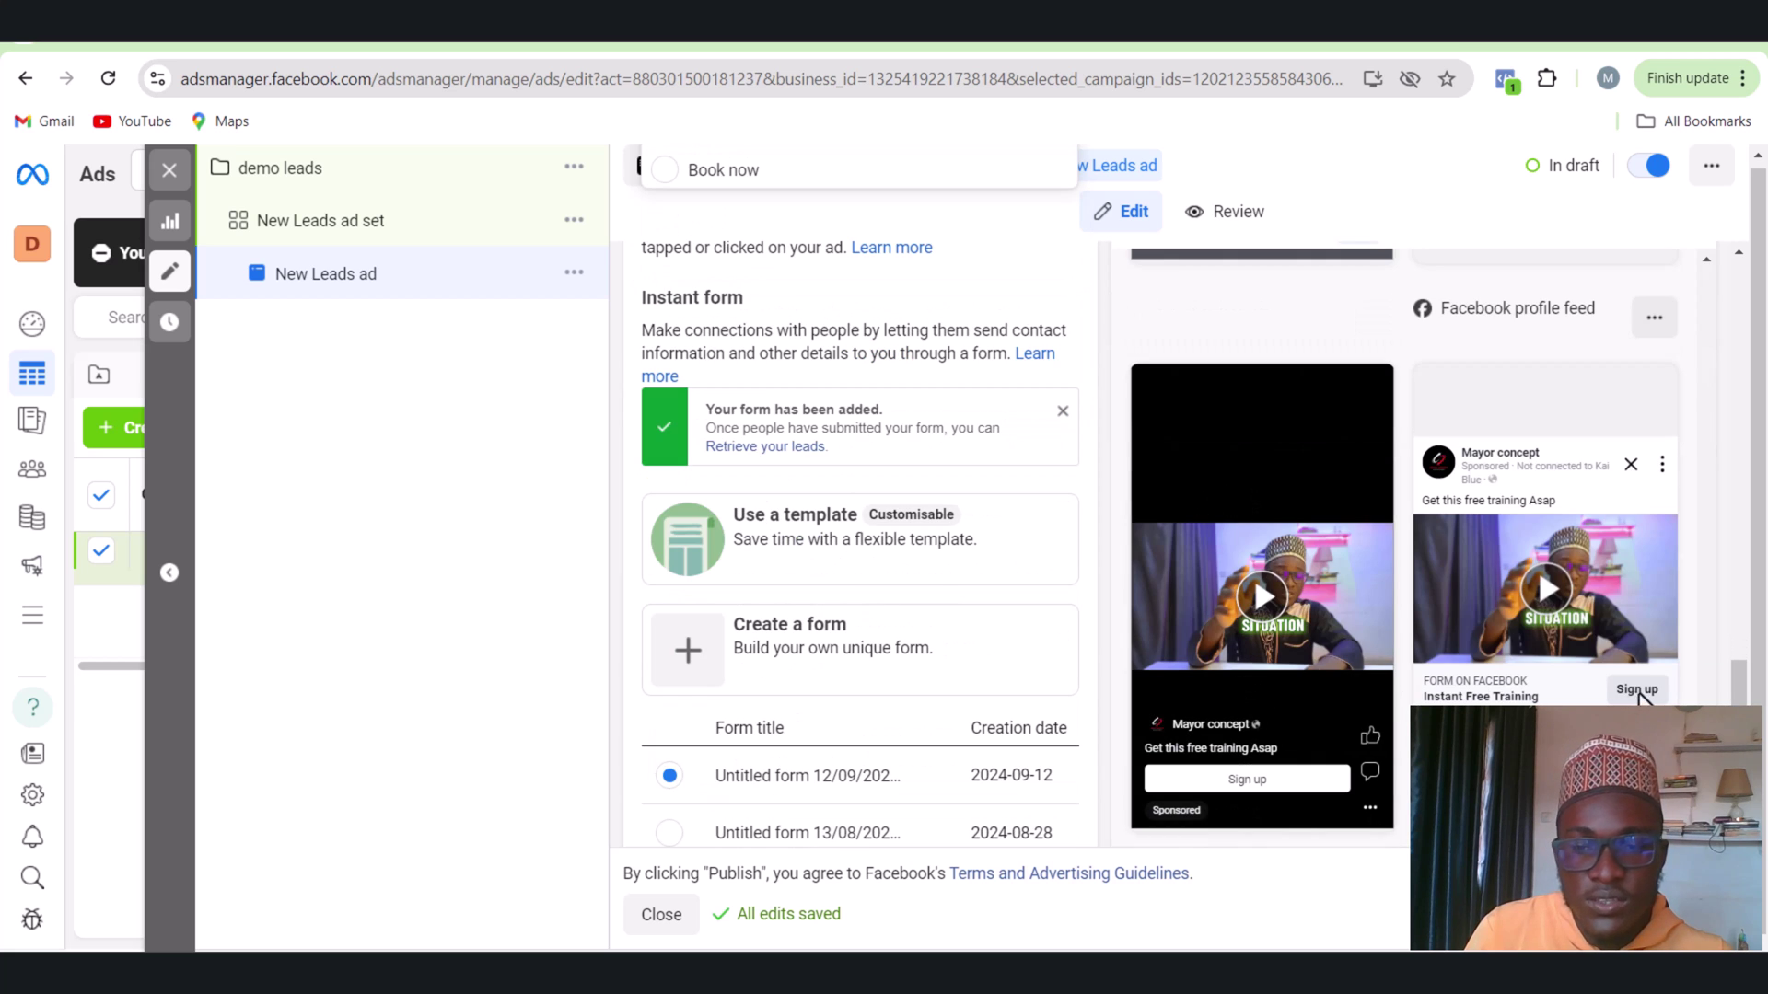
{"action": "scroll", "coordinate": [880, 460], "scroll_direction": "up", "scroll_amount": 6}
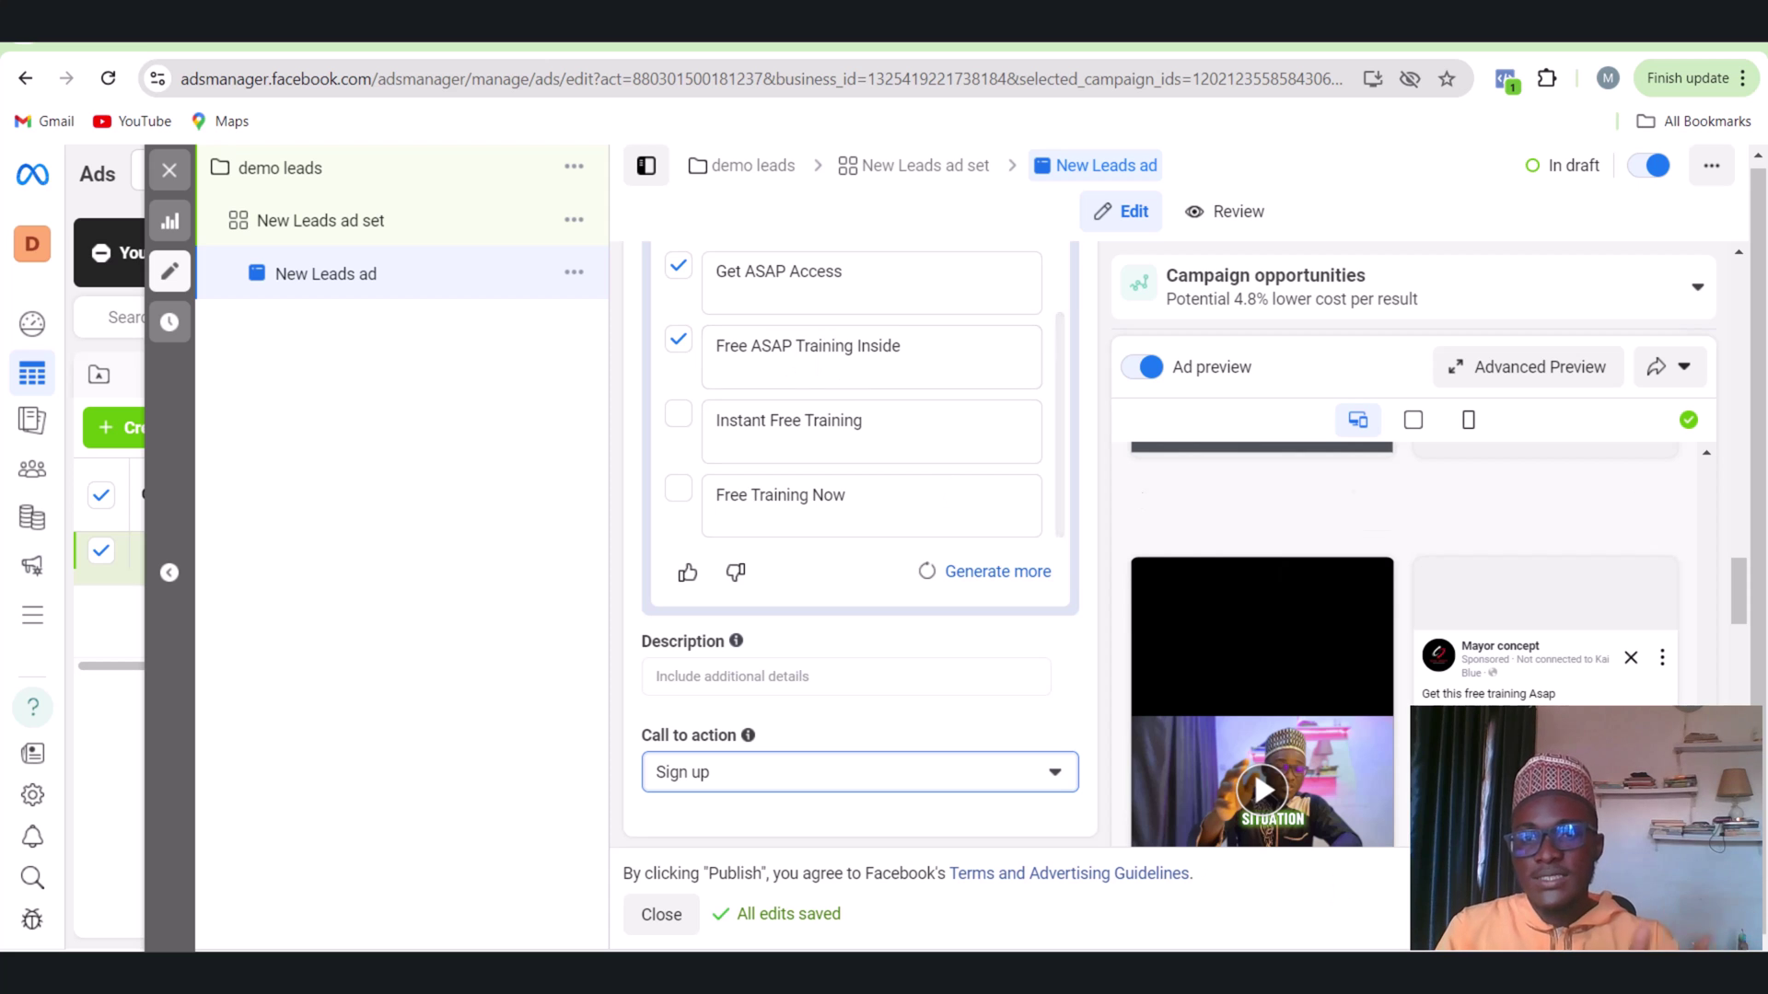
{"action": "scroll", "coordinate": [1069, 590], "scroll_direction": "down", "scroll_amount": 10}
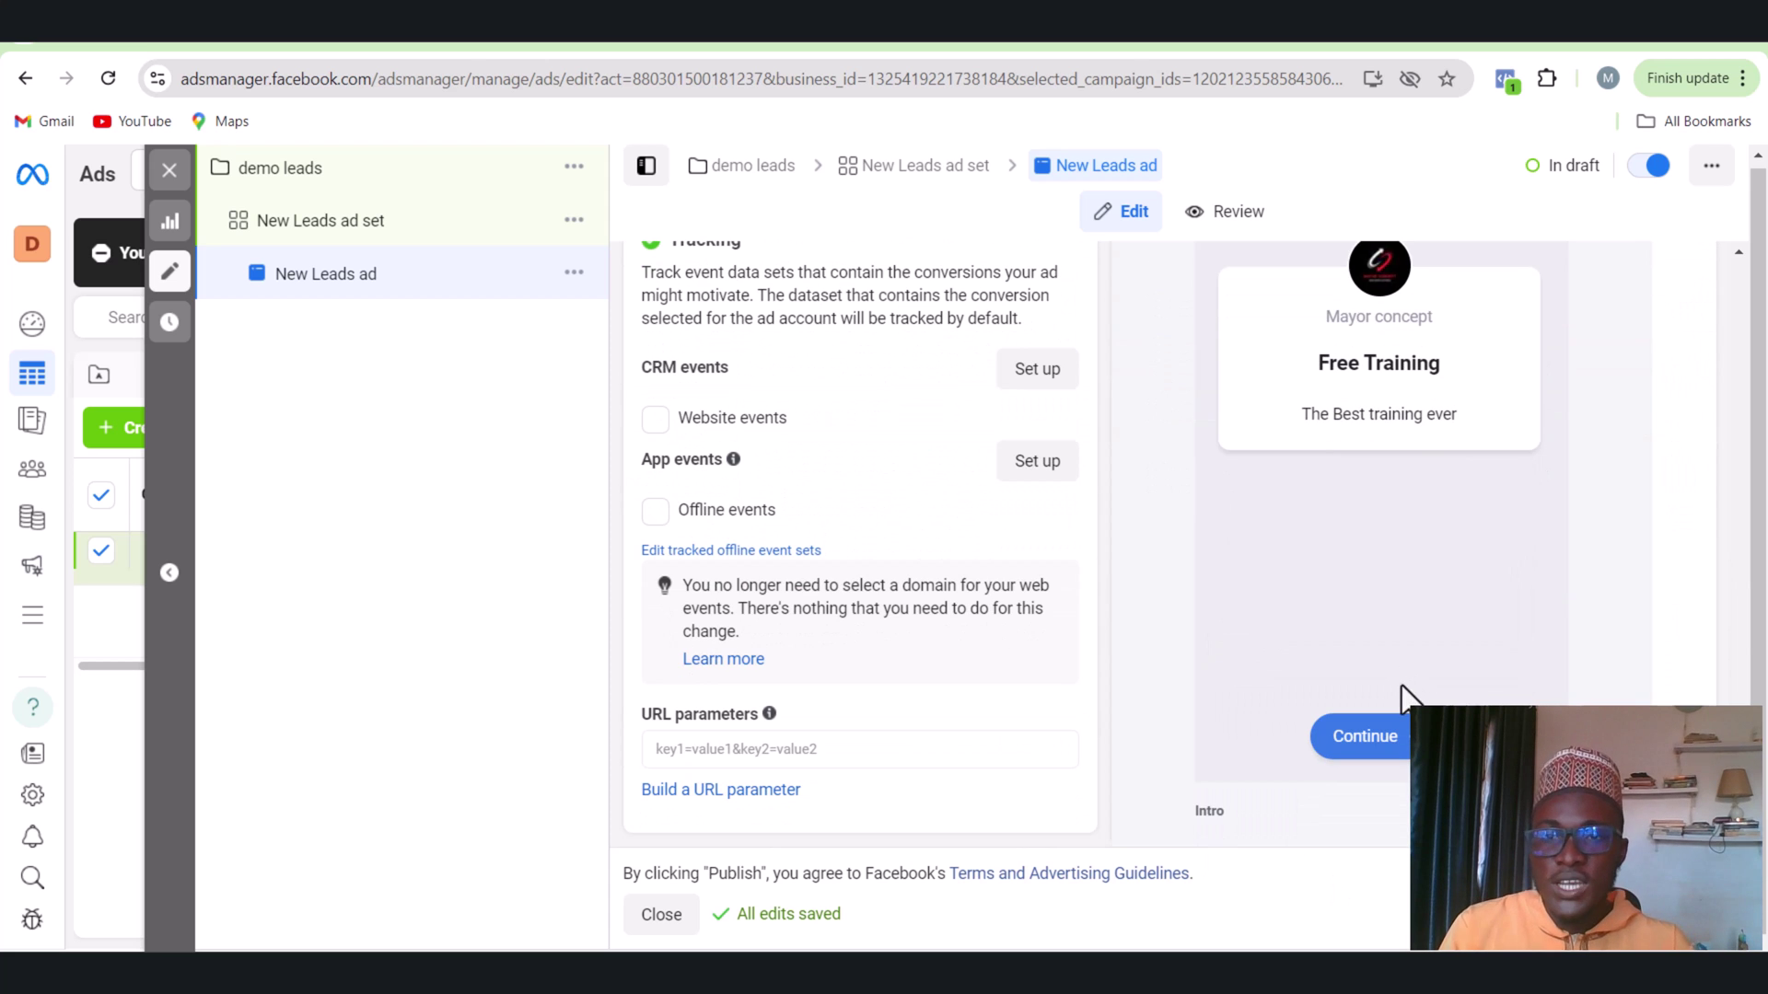